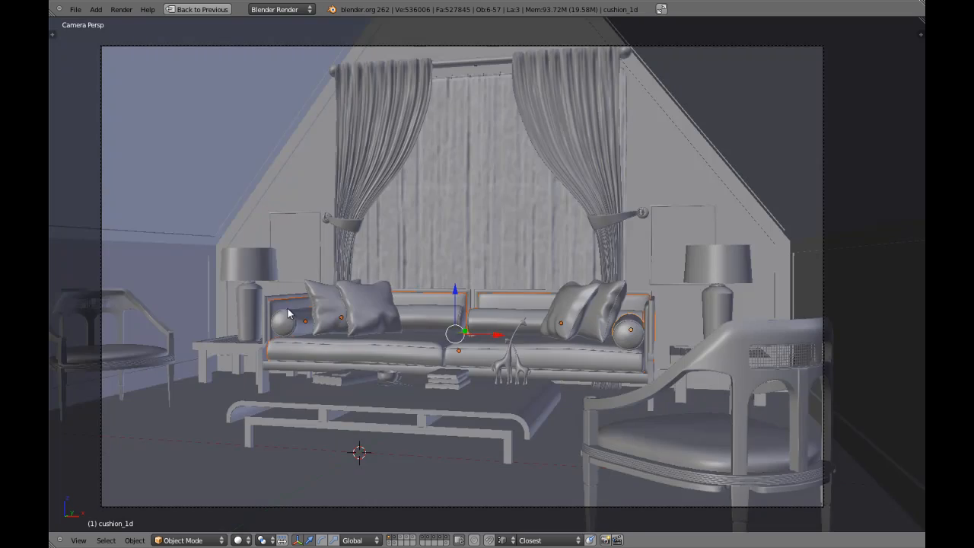
Isolate the sofa and its round cushions from the living room scene in local view.
{"action": "right_click", "coordinate": [280, 297], "text": "shift"}
{"action": "key", "text": "z"}
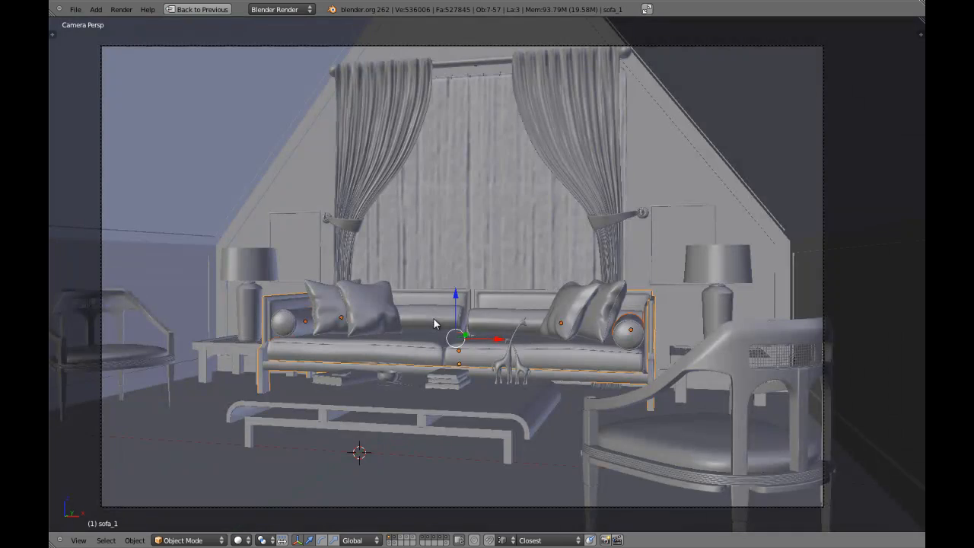
{"action": "key", "text": "KP_Divide"}
{"action": "mouse_move", "coordinate": [433, 319]}
{"action": "middle_mouse_down"}
{"action": "mouse_move", "coordinate": [459, 297]}
{"action": "mouse_move", "coordinate": [575, 329]}
{"action": "mouse_move", "coordinate": [287, 311]}
{"action": "middle_mouse_up"}
{"action": "scroll", "coordinate": [488, 327], "scroll_direction": "up", "scroll_amount": 4}
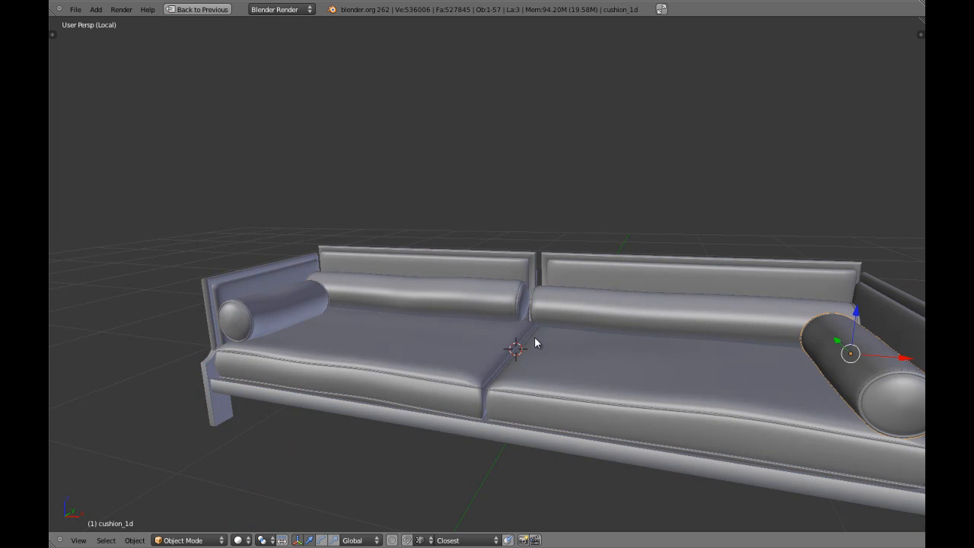
Examine the shape and placement of the round bolster cushions on the finished sofa.
{"action": "scroll", "coordinate": [633, 303], "scroll_direction": "down", "scroll_amount": 5}
{"action": "middle_click_drag", "start_coordinate": [642, 303], "coordinate": [543, 322]}
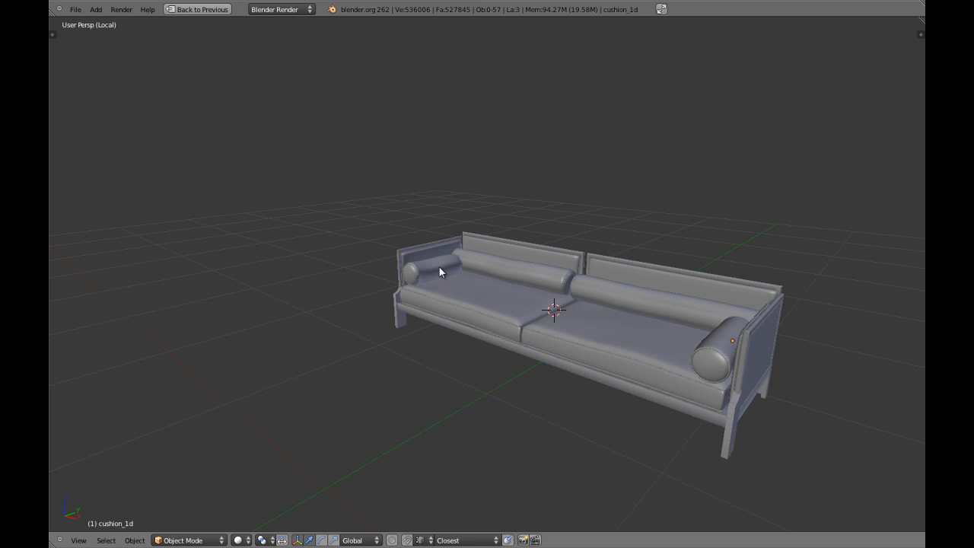
{"action": "scroll", "coordinate": [441, 270], "scroll_direction": "up", "scroll_amount": 6}
{"action": "scroll", "coordinate": [472, 274], "scroll_direction": "down", "scroll_amount": 5}
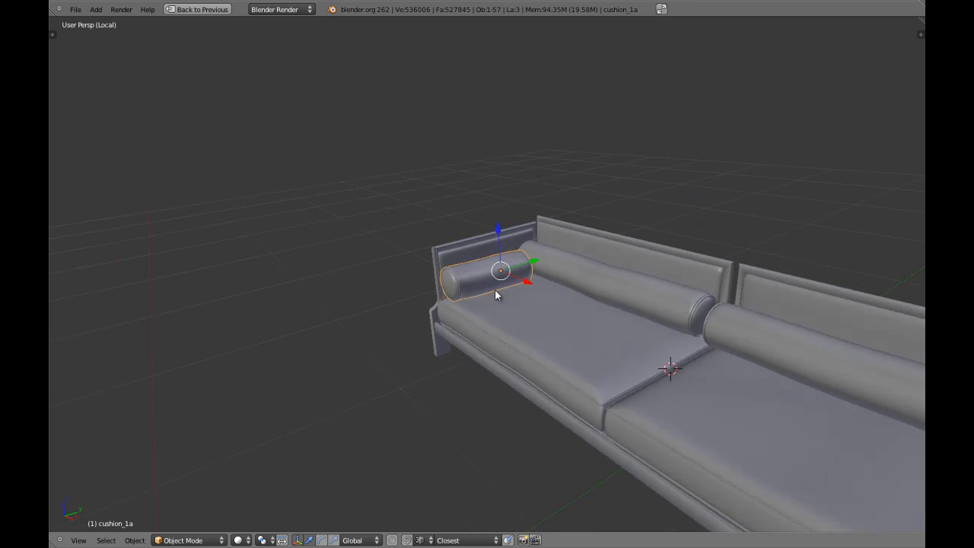
{"action": "scroll", "coordinate": [500, 291], "scroll_direction": "up", "scroll_amount": 3}
{"action": "scroll", "coordinate": [501, 284], "scroll_direction": "down", "scroll_amount": 2}
{"action": "middle_click_drag", "start_coordinate": [501, 284], "coordinate": [413, 249]}
{"action": "key", "text": "a"}
{"action": "middle_click_drag", "start_coordinate": [593, 315], "coordinate": [323, 317]}
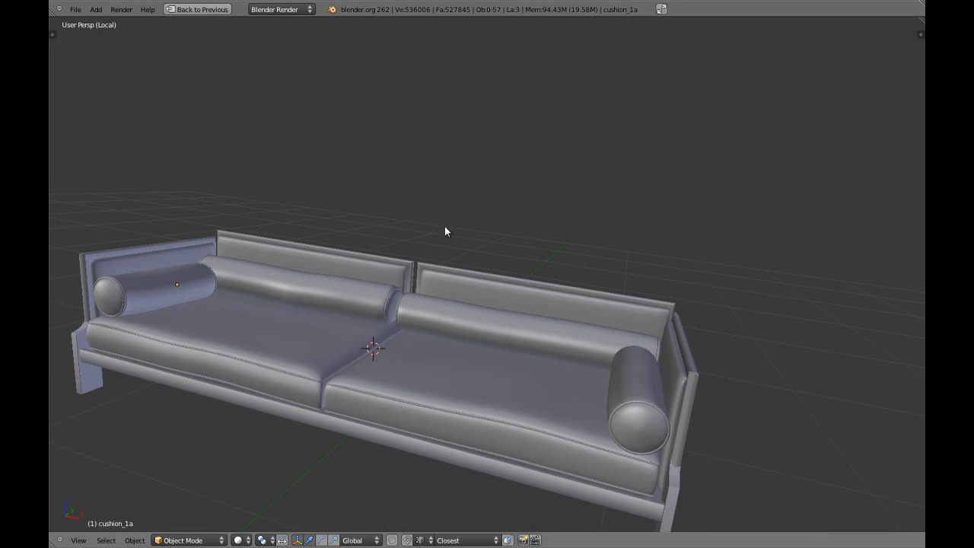
{"action": "scroll", "coordinate": [585, 373], "scroll_direction": "down", "scroll_amount": 3}
{"action": "middle_click_drag", "start_coordinate": [586, 374], "coordinate": [536, 321]}
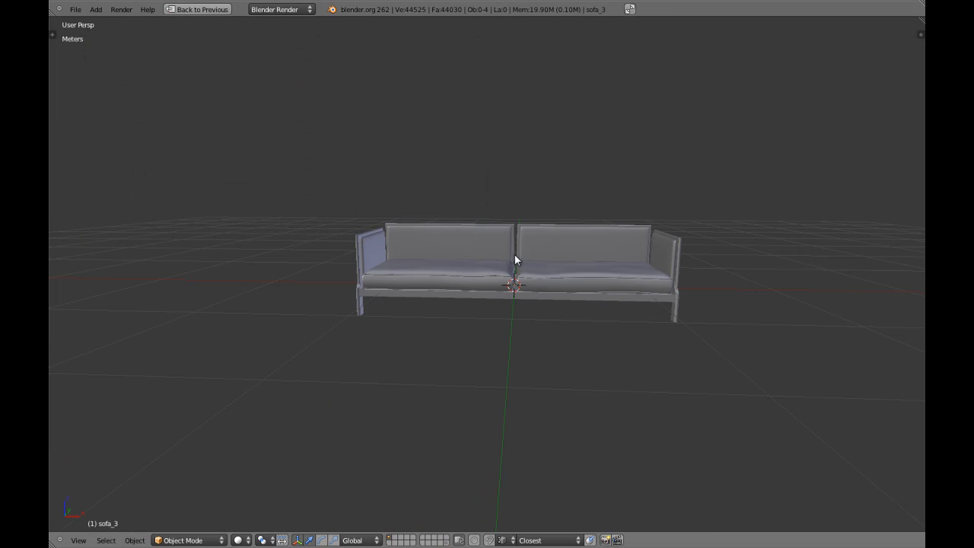
Examine the sofa model that has seat cushions but no bolsters yet.
{"action": "right_click", "coordinate": [520, 277]}
{"action": "scroll", "coordinate": [555, 283], "scroll_direction": "up", "scroll_amount": 2}
{"action": "key", "text": "a"}
{"action": "middle_click_drag", "start_coordinate": [560, 277], "coordinate": [568, 340]}
{"action": "scroll", "coordinate": [571, 331], "scroll_direction": "up", "scroll_amount": 3}
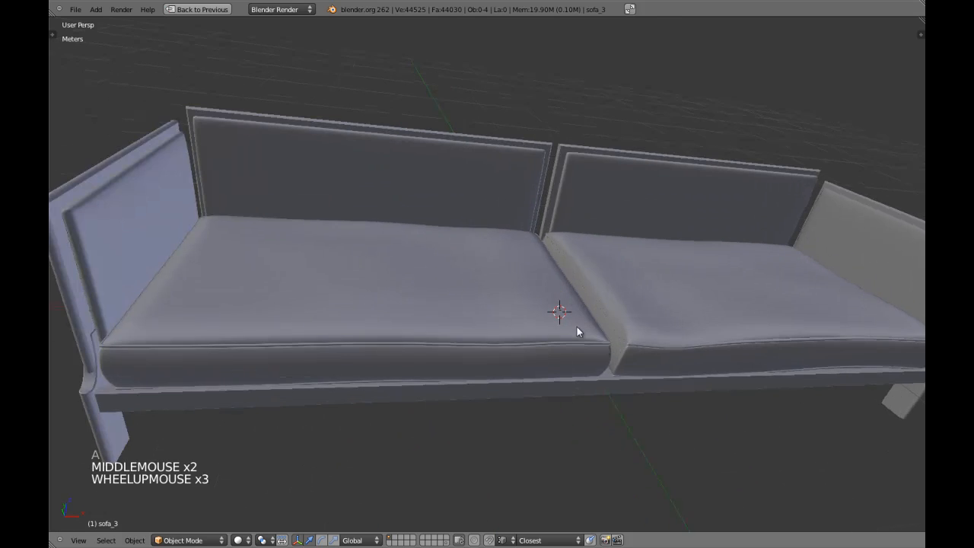
{"action": "scroll", "coordinate": [607, 312], "scroll_direction": "down", "scroll_amount": 4}
{"action": "middle_click_drag", "start_coordinate": [614, 308], "coordinate": [480, 290]}
{"action": "scroll", "coordinate": [561, 309], "scroll_direction": "up", "scroll_amount": 1}
{"action": "scroll", "coordinate": [562, 309], "scroll_direction": "up", "scroll_amount": 1}
Isolate the two seat cushions in local view and examine them from the front in orthographic view.
{"action": "right_click", "coordinate": [587, 295]}
{"action": "key", "text": "KP_Divide"}
{"action": "key", "text": "a"}
{"action": "key", "text": "a"}
{"action": "right_click", "coordinate": [493, 292]}
{"action": "key", "text": "KP_1"}
{"action": "key", "text": "KP_5"}
{"action": "scroll", "coordinate": [492, 290], "scroll_direction": "up", "scroll_amount": 6}
{"action": "key", "text": "a"}
{"action": "right_click", "coordinate": [511, 275]}
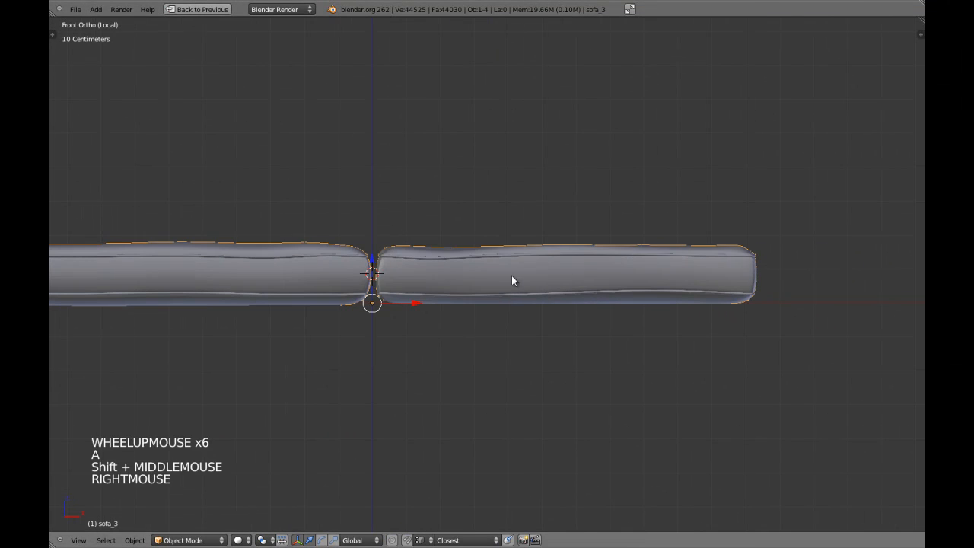
Inspect the right seat cushion's linked mesh in Edit Mode, up close from the front and in perspective.
{"action": "key", "text": "Tab"}
{"action": "key", "text": "a"}
{"action": "key", "text": "a"}
{"action": "key", "text": "l"}
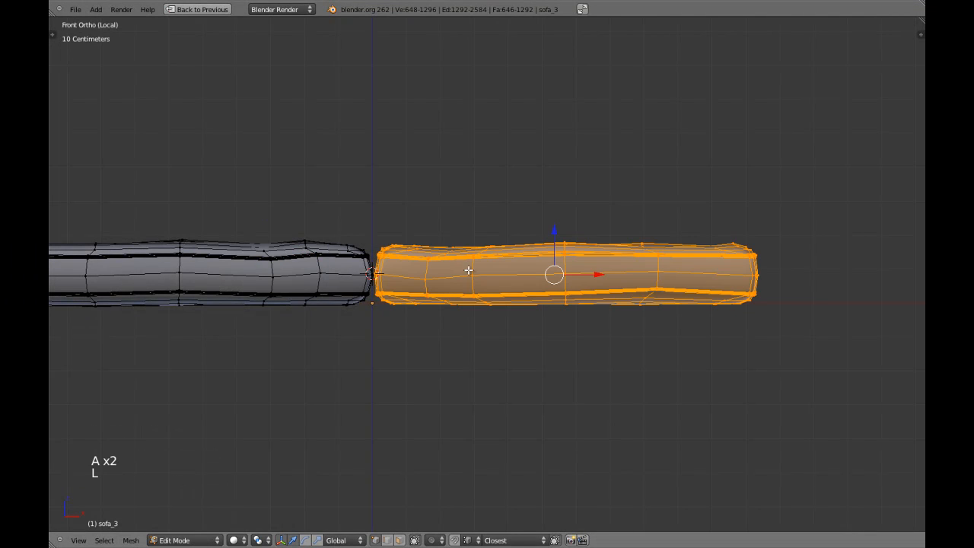
{"action": "middle_click_drag", "start_coordinate": [535, 268], "coordinate": [486, 260]}
{"action": "key", "text": "KP_5"}
{"action": "key", "text": "KP_Decimal"}
{"action": "key", "text": "KP_1"}
{"action": "key", "text": "KP_5"}
{"action": "scroll", "coordinate": [442, 271], "scroll_direction": "up", "scroll_amount": 5}
{"action": "scroll", "coordinate": [468, 278], "scroll_direction": "down", "scroll_amount": 1}
{"action": "scroll", "coordinate": [468, 278], "scroll_direction": "down", "scroll_amount": 3}
{"action": "key", "text": "KP_5"}
{"action": "key", "text": "Tab"}
{"action": "key", "text": "a"}
Examine the uneven outlines of both seat cushions from above and in perspective.
{"action": "middle_click_drag", "start_coordinate": [437, 287], "coordinate": [496, 256]}
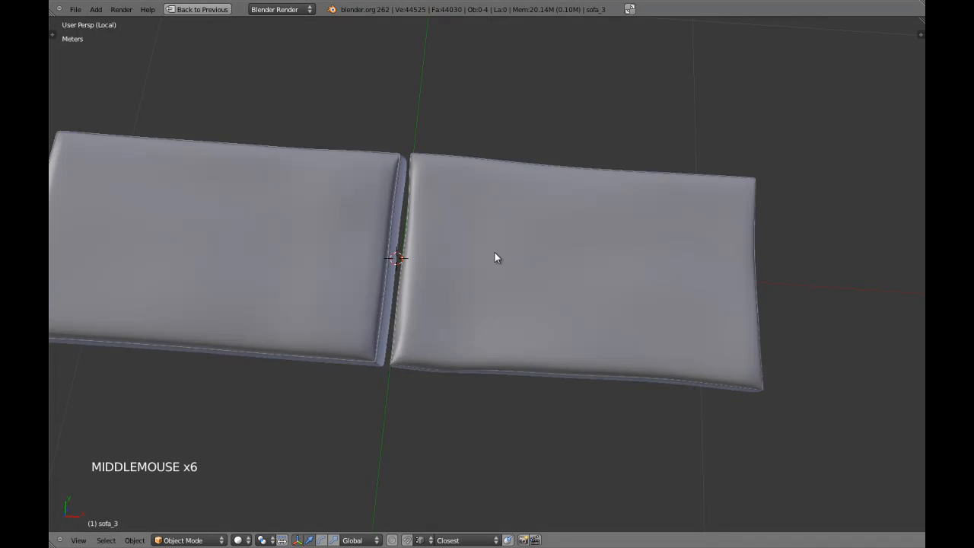
{"action": "key", "text": "KP_7"}
{"action": "key", "text": "KP_5"}
{"action": "scroll", "coordinate": [455, 299], "scroll_direction": "down", "scroll_amount": 4}
{"action": "right_click", "coordinate": [474, 250]}
{"action": "middle_click_drag", "start_coordinate": [455, 296], "coordinate": [501, 268]}
{"action": "key", "text": "KP_5"}
{"action": "key", "text": "a"}
{"action": "key", "text": "a"}
{"action": "right_click", "coordinate": [529, 294]}
{"action": "key", "text": "a"}
{"action": "scroll", "coordinate": [501, 268], "scroll_direction": "up", "scroll_amount": 3}
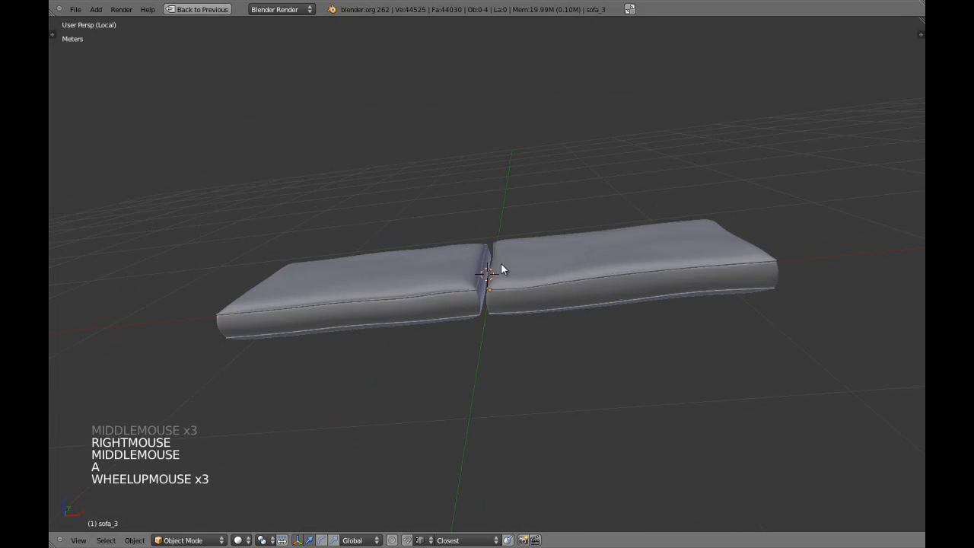
Leave local view to bring back the whole sofa, save the file and deselect everything.
{"action": "key", "text": "KP_Divide"}
{"action": "key", "text": "a"}
{"action": "key", "text": "a"}
{"action": "middle_click_drag", "start_coordinate": [515, 300], "coordinate": [546, 263]}
{"action": "key", "text": "ctrl+w"}
{"action": "right_click", "coordinate": [546, 263]}
{"action": "key", "text": "a"}
{"action": "middle_click_drag", "start_coordinate": [407, 252], "coordinate": [508, 262], "text": "shift"}
{"action": "middle_click_drag", "start_coordinate": [509, 262], "coordinate": [524, 279], "text": "shift"}
Save the file and add a mesh cylinder with 24 vertices in the top orthographic wireframe view.
{"action": "key", "text": "KP_7"}
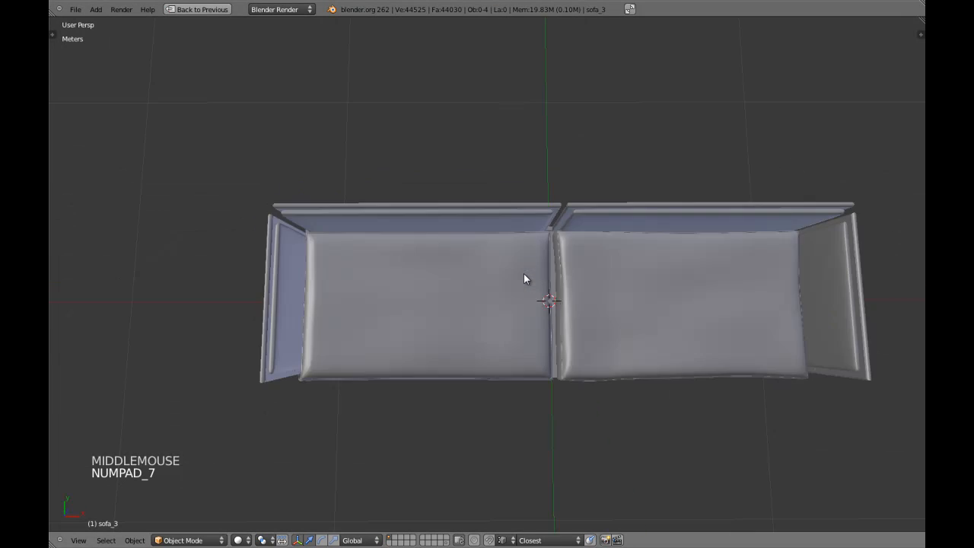
{"action": "key", "text": "KP_5"}
{"action": "key", "text": "z"}
{"action": "key", "text": "ctrl+w"}
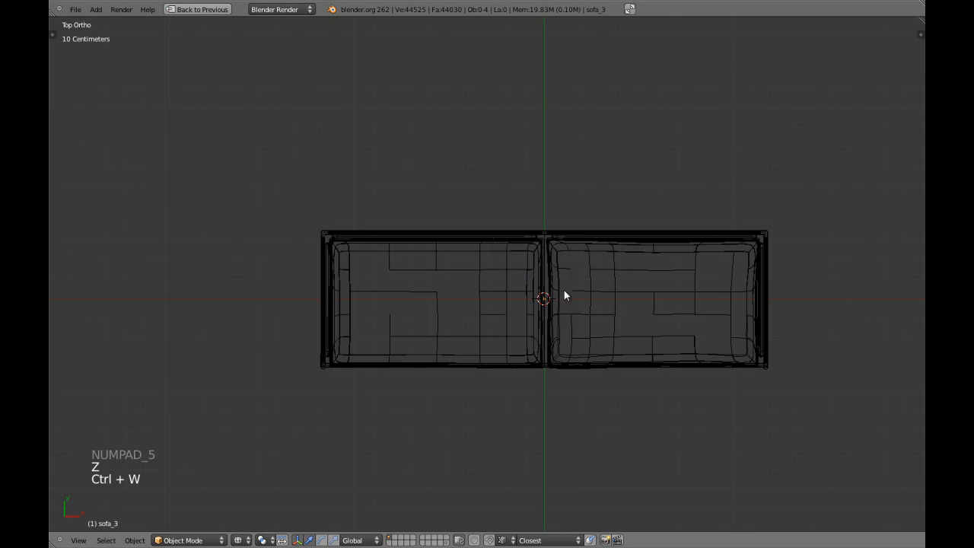
{"action": "key", "text": "shift+a"}
{"action": "mouse_move", "coordinate": [564, 292]}
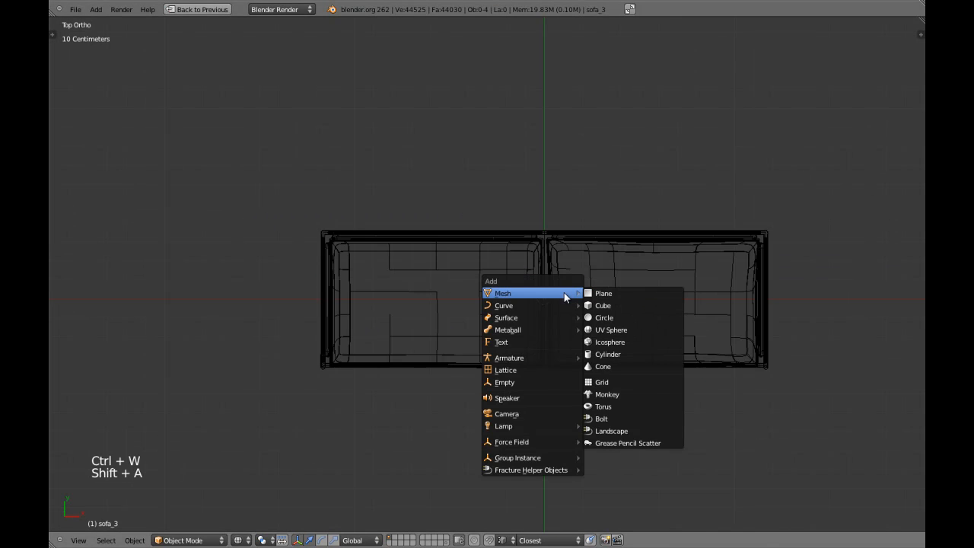
{"action": "left_click", "coordinate": [612, 353]}
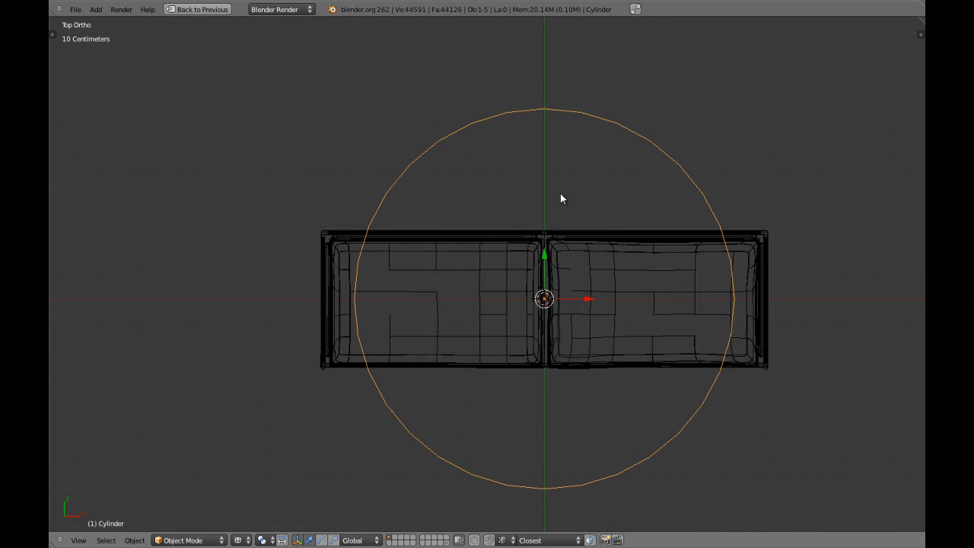
{"action": "key", "text": "F6"}
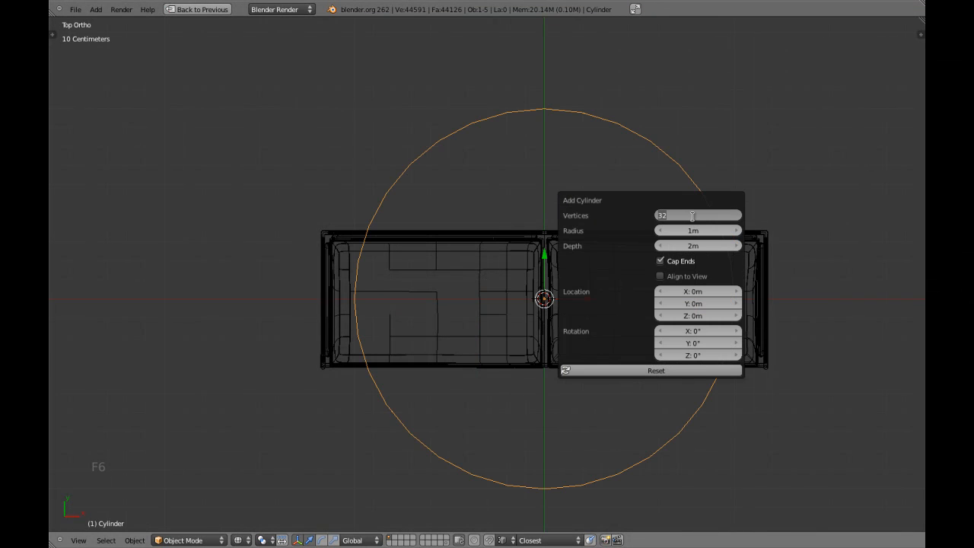
{"action": "type", "text": "24"}
{"action": "key", "text": "Return"}
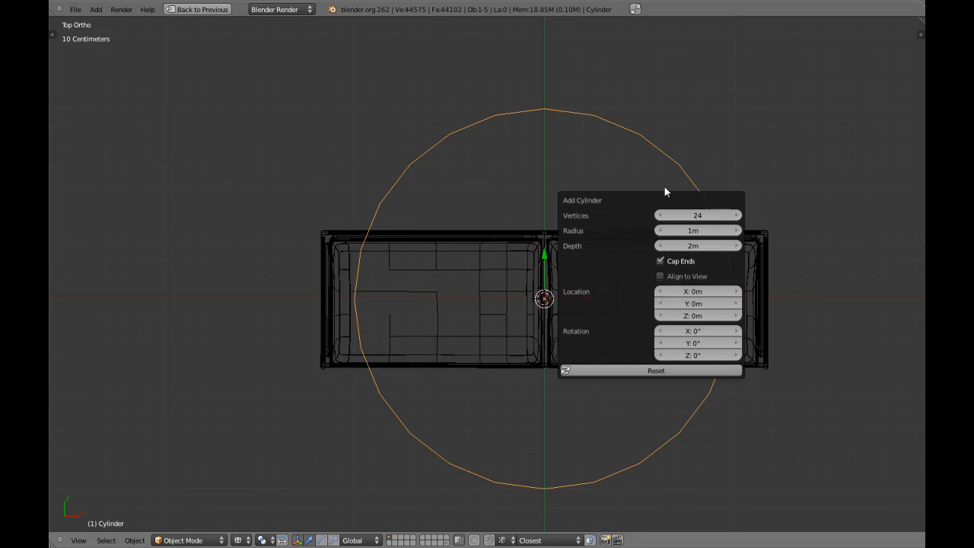
Rotate the cylinder 90° in the right side view and scale it down to fit within the sofa's depth.
{"action": "middle_click_drag", "start_coordinate": [529, 218], "coordinate": [501, 264]}
{"action": "key", "text": "KP_7"}
{"action": "key", "text": "KP_3"}
{"action": "type", "text": "r90"}
{"action": "key", "text": "Return"}
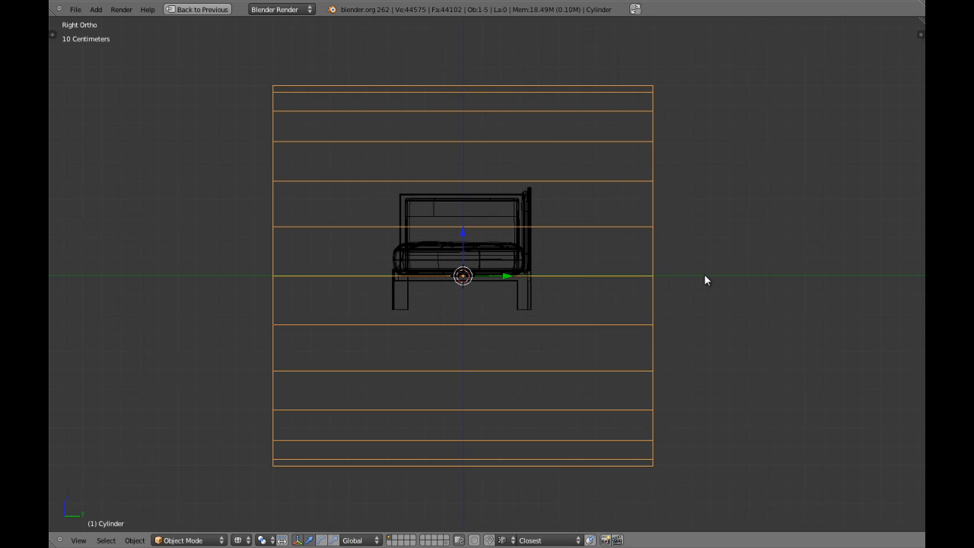
{"action": "key", "text": "s"}
{"action": "left_click", "coordinate": [524, 252]}
{"action": "key", "text": "z"}
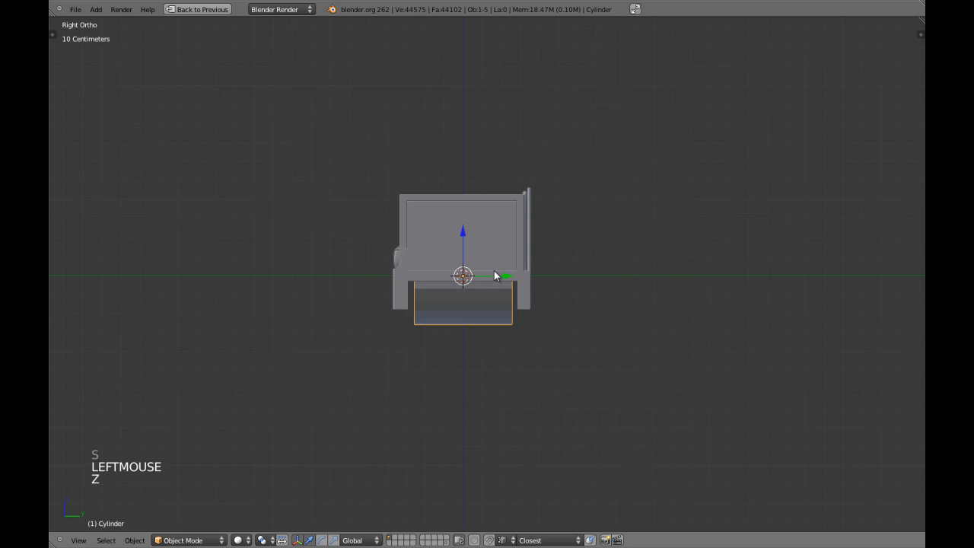
Move the cylinder in the front view to the left end of the sofa, above the seat cushion.
{"action": "key", "text": "KP_1"}
{"action": "middle_click_drag", "start_coordinate": [496, 274], "coordinate": [514, 281], "text": "shift"}
{"action": "key", "text": "g"}
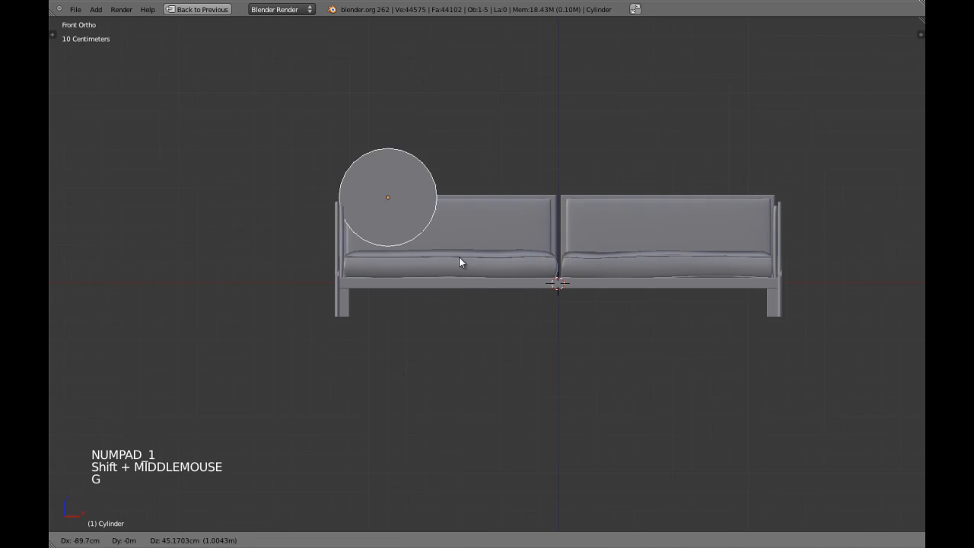
{"action": "left_click", "coordinate": [485, 296]}
{"action": "scroll", "coordinate": [686, 305], "scroll_direction": "up", "scroll_amount": 2}
Scale the cylinder down on X and Z only, keeping its length along Y, to a bolster's thickness.
{"action": "key", "text": "s"}
{"action": "key", "text": "s"}
{"action": "key", "text": "s"}
{"action": "right_click", "coordinate": [679, 300]}
{"action": "key", "text": "s"}
{"action": "key", "text": "s"}
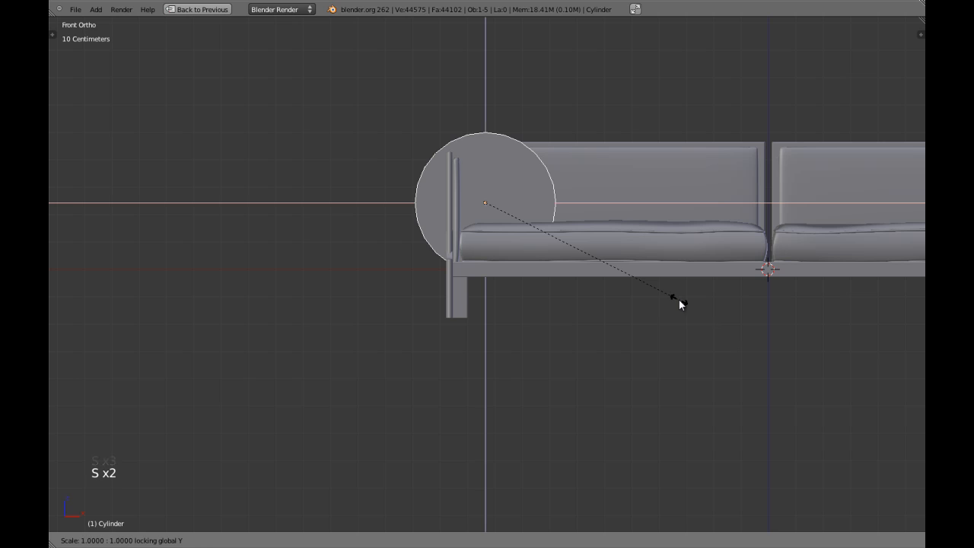
{"action": "left_click", "coordinate": [546, 243]}
Adjust the bolster's length in the top view and move it along Y toward the sofa's front.
{"action": "key", "text": "KP_7"}
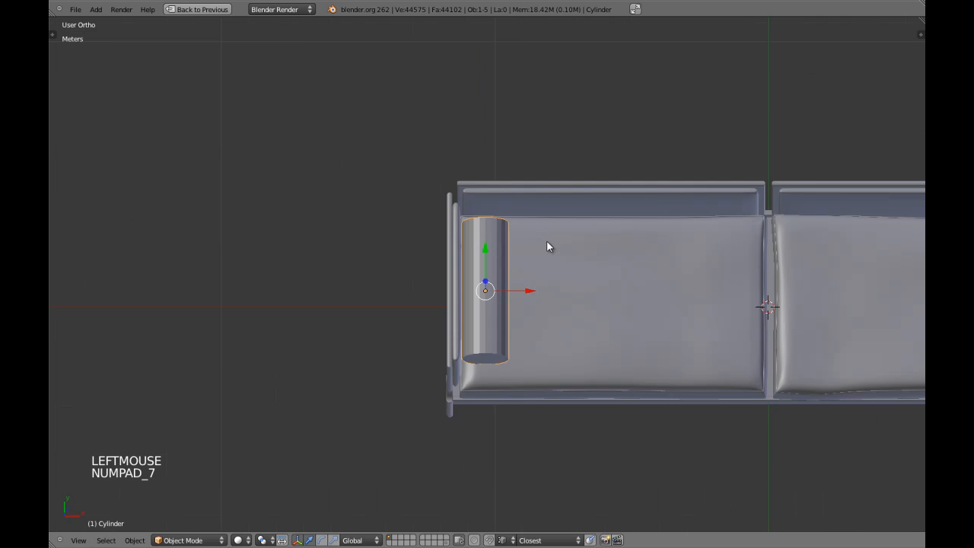
{"action": "middle_click_drag", "start_coordinate": [538, 271], "coordinate": [511, 249], "text": "shift"}
{"action": "key", "text": "s"}
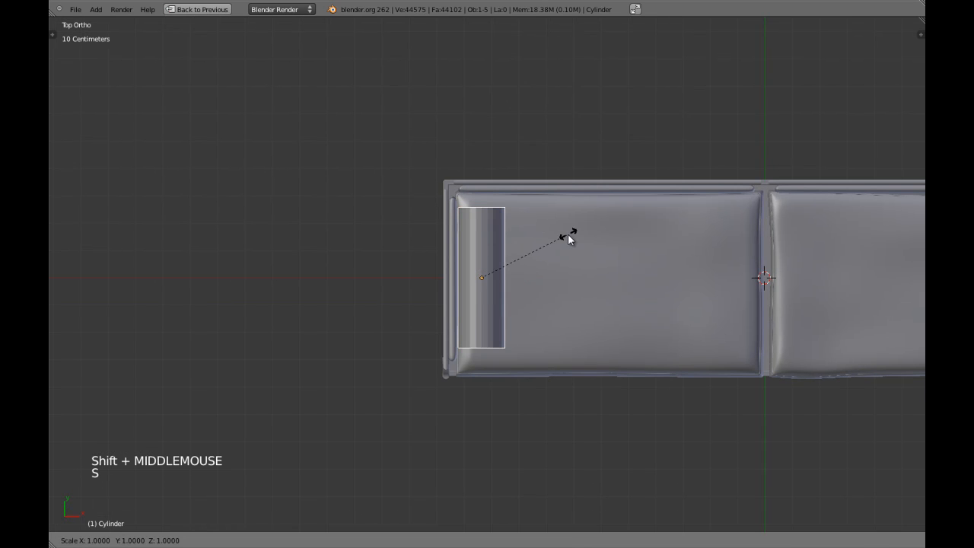
{"action": "left_click", "coordinate": [494, 261]}
{"action": "left_click_drag", "start_coordinate": [482, 236], "coordinate": [485, 268]}
Thin the bolster to a cross-section scale of about 0.074, excluding Y, and rest it against the left armrest and seat.
{"action": "middle_click_drag", "start_coordinate": [485, 269], "coordinate": [558, 274]}
{"action": "key", "text": "KP_5"}
{"action": "key", "text": "KP_Decimal"}
{"action": "scroll", "coordinate": [449, 233], "scroll_direction": "down", "scroll_amount": 1}
{"action": "key", "text": "KP_1"}
{"action": "key", "text": "KP_5"}
{"action": "key", "text": "z"}
{"action": "scroll", "coordinate": [558, 274], "scroll_direction": "up", "scroll_amount": 4}
{"action": "key", "text": "z"}
{"action": "scroll", "coordinate": [606, 283], "scroll_direction": "down", "scroll_amount": 2}
{"action": "scroll", "coordinate": [606, 283], "scroll_direction": "down", "scroll_amount": 1}
{"action": "scroll", "coordinate": [629, 286], "scroll_direction": "up", "scroll_amount": 1}
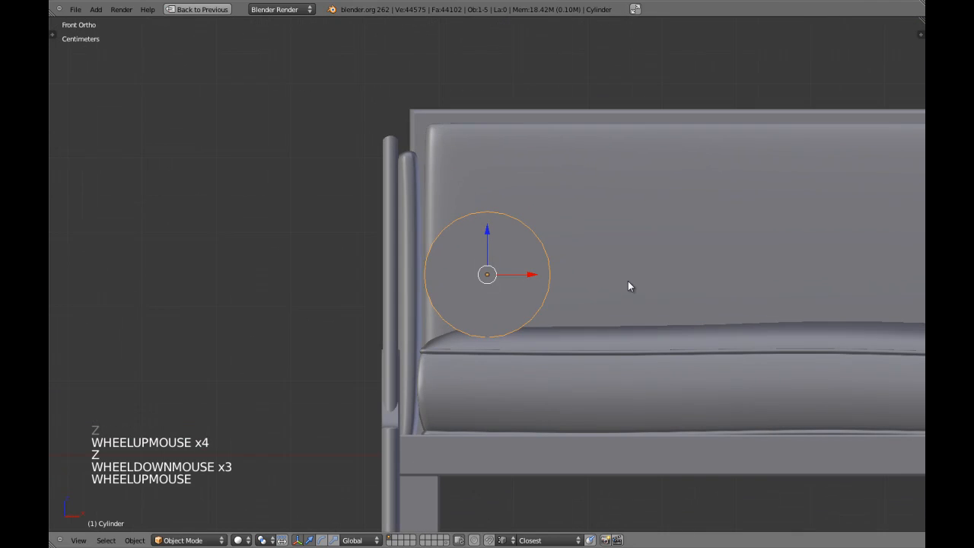
{"action": "key", "text": "s"}
{"action": "key", "text": "s"}
{"action": "key", "text": "shift+y"}
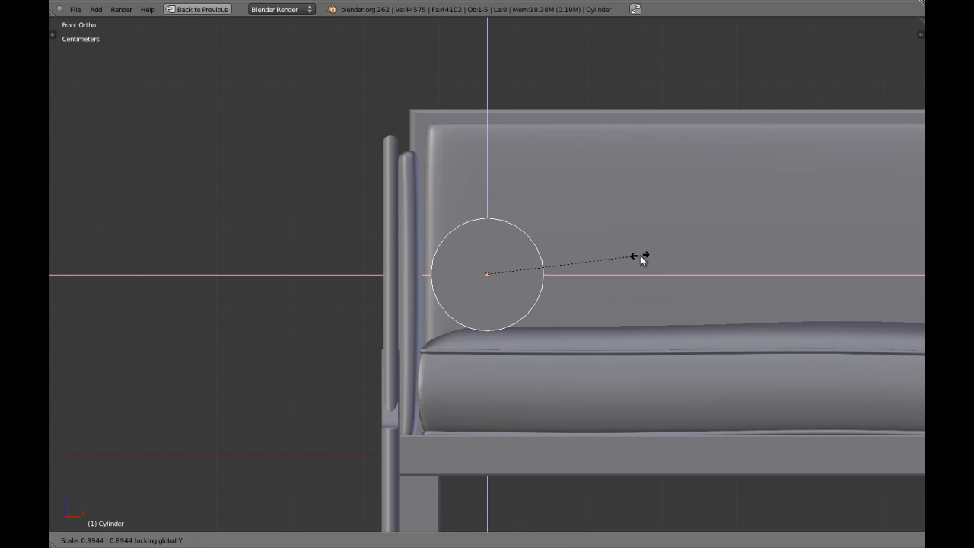
{"action": "left_click", "coordinate": [637, 255]}
{"action": "left_click", "coordinate": [525, 271]}
Examine the bolster's fit on the sofa in perspective, up close and from farther away.
{"action": "scroll", "coordinate": [623, 295], "scroll_direction": "down", "scroll_amount": 7}
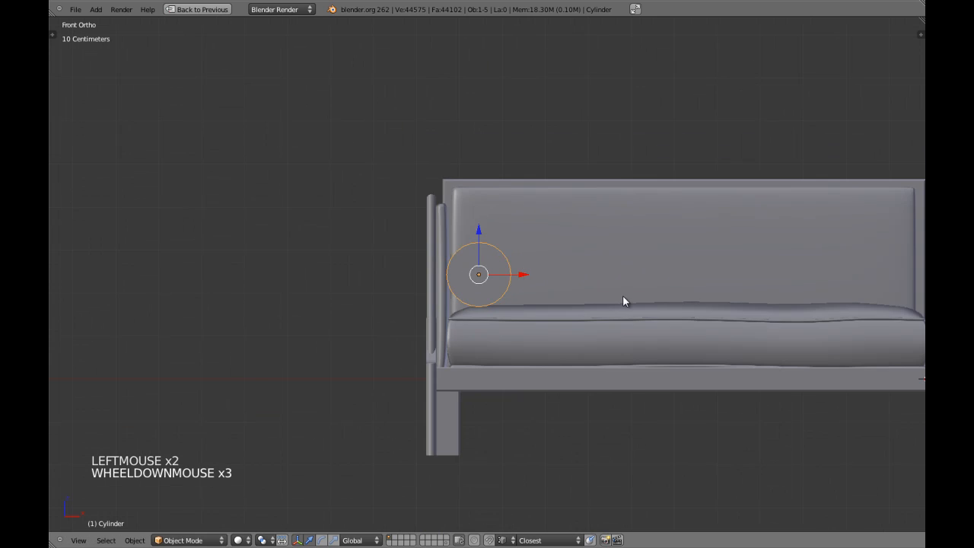
{"action": "scroll", "coordinate": [651, 295], "scroll_direction": "down", "scroll_amount": 2}
{"action": "middle_click_drag", "start_coordinate": [690, 287], "coordinate": [717, 342]}
{"action": "key", "text": "KP_5"}
{"action": "key", "text": "KP_Decimal"}
{"action": "scroll", "coordinate": [781, 305], "scroll_direction": "down", "scroll_amount": 4}
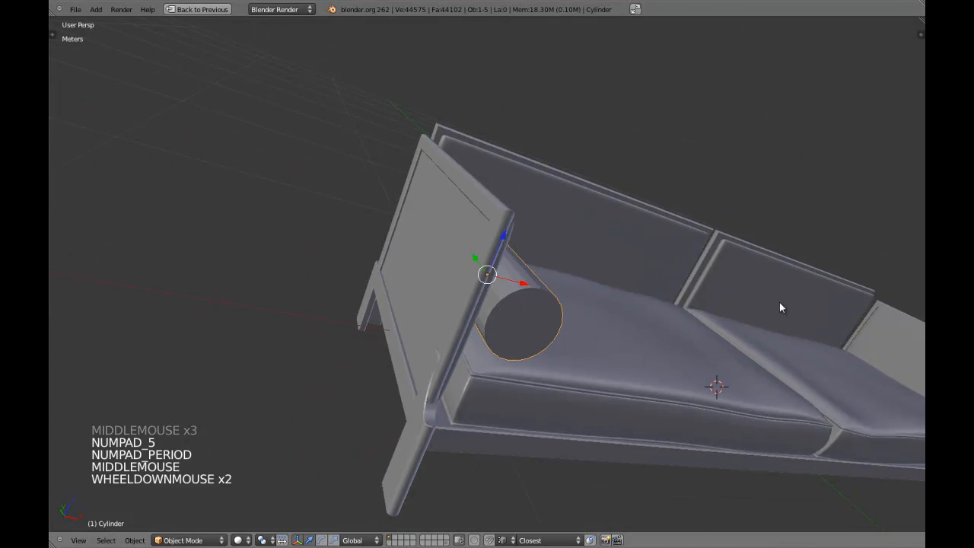
{"action": "middle_click_drag", "start_coordinate": [789, 307], "coordinate": [631, 263], "text": "shift"}
{"action": "scroll", "coordinate": [563, 315], "scroll_direction": "down", "scroll_amount": 3}
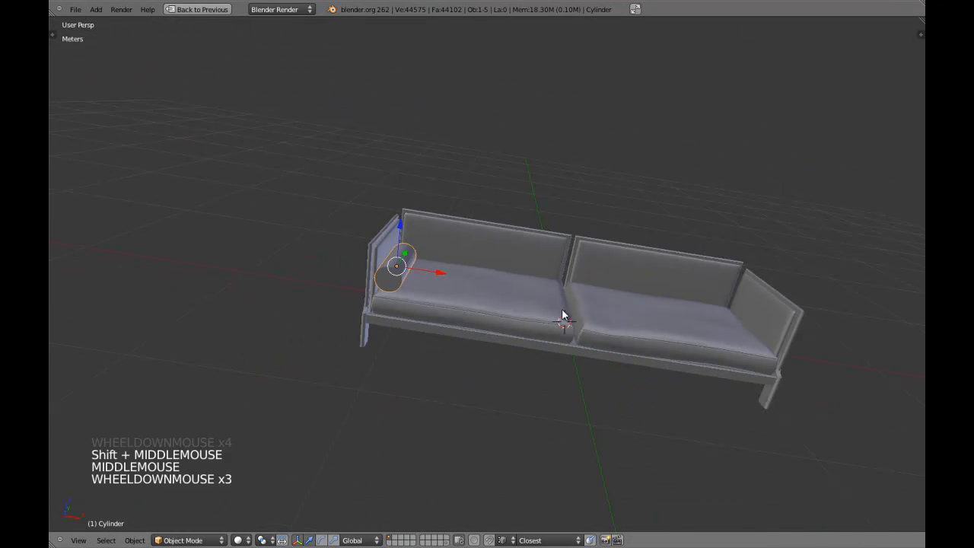
Rename the cylinder object to cushion_a1 and save the file.
{"action": "key", "text": "shift+space"}
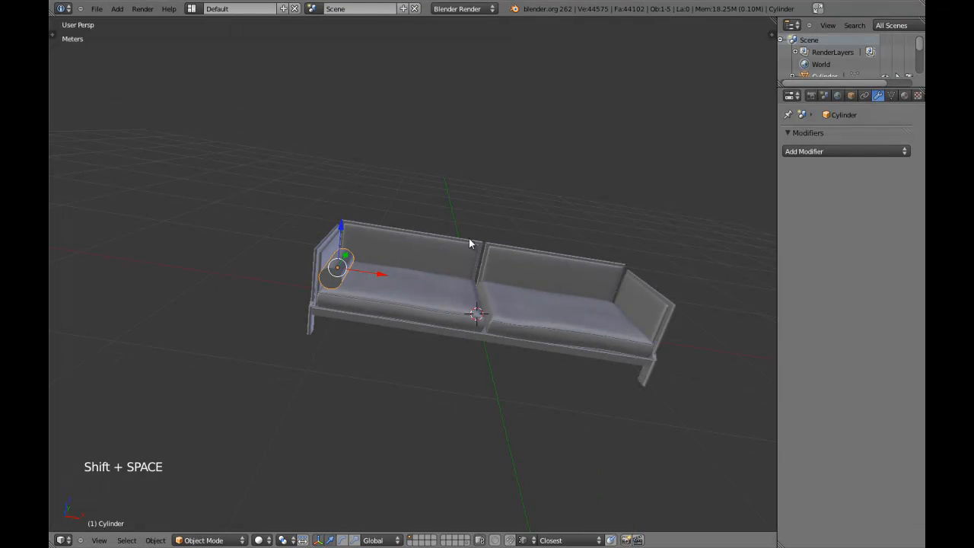
{"action": "left_click", "coordinate": [851, 96]}
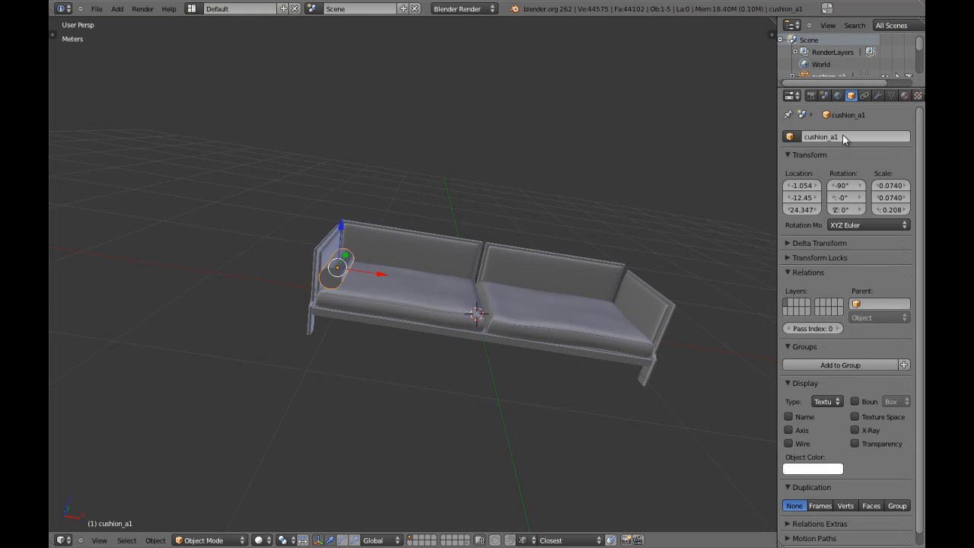
{"action": "middle_click_drag", "start_coordinate": [495, 291], "coordinate": [418, 276]}
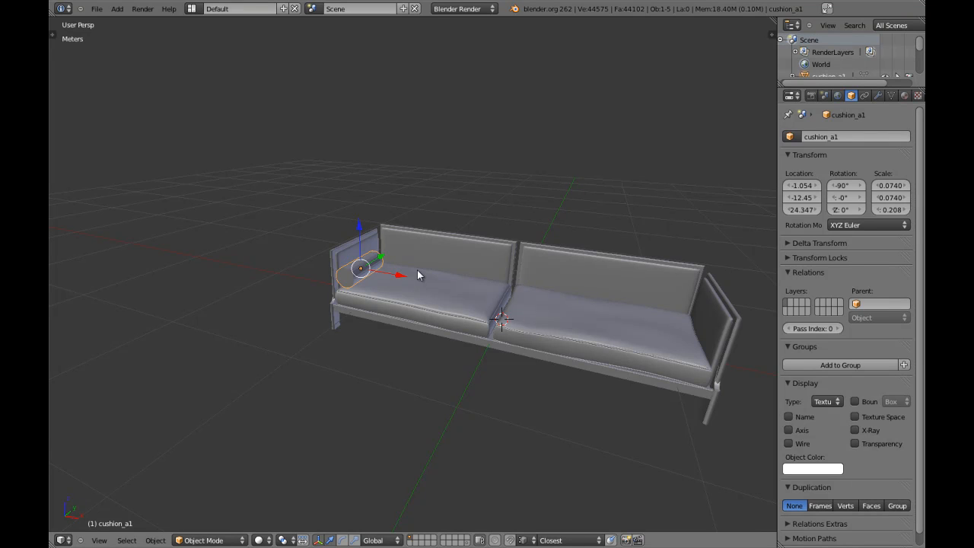
{"action": "key", "text": "ctrl+w"}
Isolate the cushion_a1 bolster in local view in the enlarged 3D view.
{"action": "key", "text": "KP_Decimal"}
{"action": "key", "text": "shift+space"}
{"action": "scroll", "coordinate": [515, 306], "scroll_direction": "down", "scroll_amount": 2}
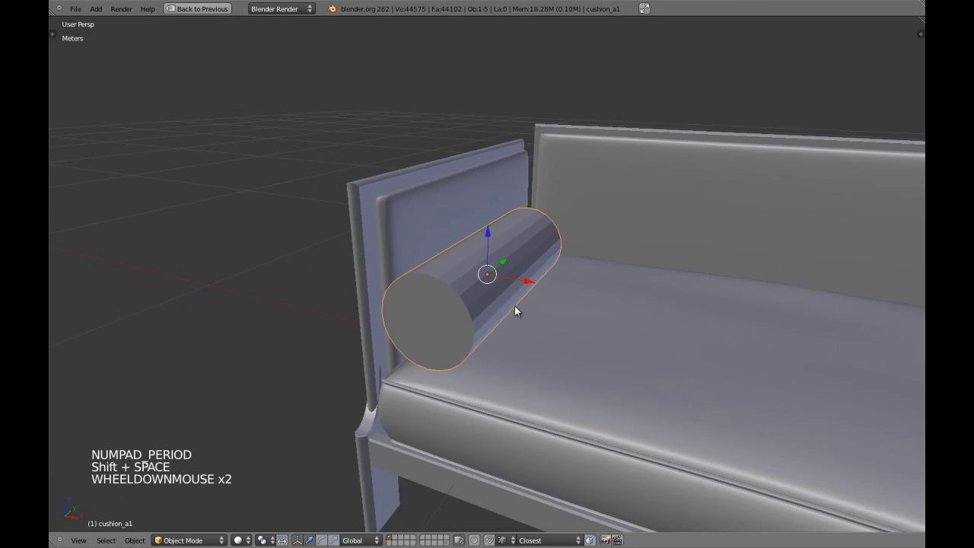
{"action": "middle_click_drag", "start_coordinate": [515, 306], "coordinate": [510, 312]}
{"action": "key", "text": "KP_Divide"}
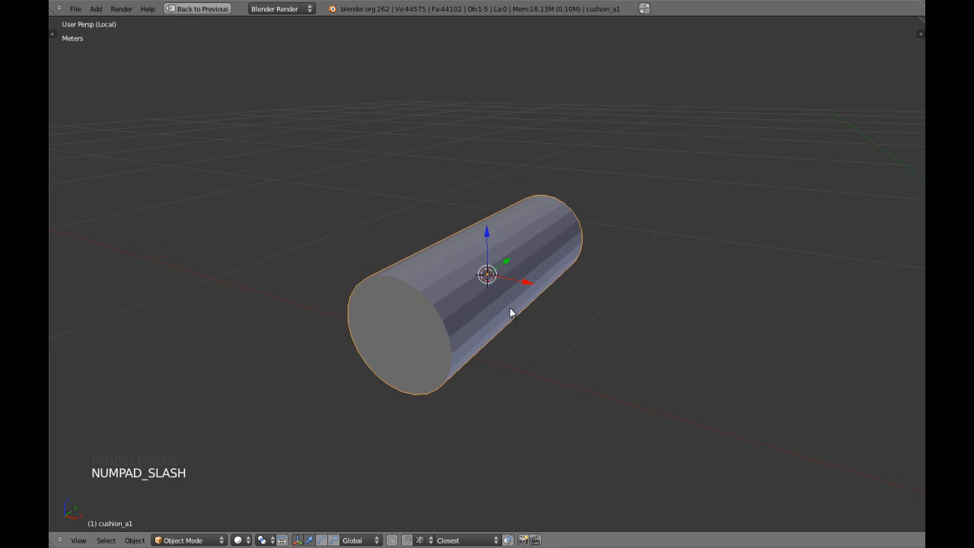
Enter Edit Mode on the bolster in the right orthographic wireframe view with nothing selected.
{"action": "key", "text": "KP_3"}
{"action": "key", "text": "KP_5"}
{"action": "key", "text": "Tab"}
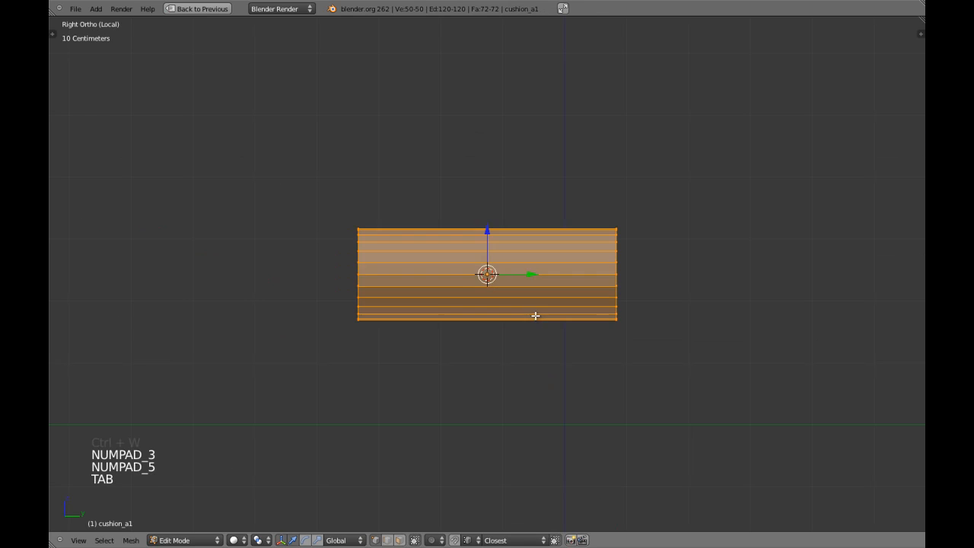
{"action": "key", "text": "z"}
{"action": "scroll", "coordinate": [482, 259], "scroll_direction": "up", "scroll_amount": 1}
{"action": "key", "text": "z"}
{"action": "key", "text": "z"}
{"action": "key", "text": "a"}
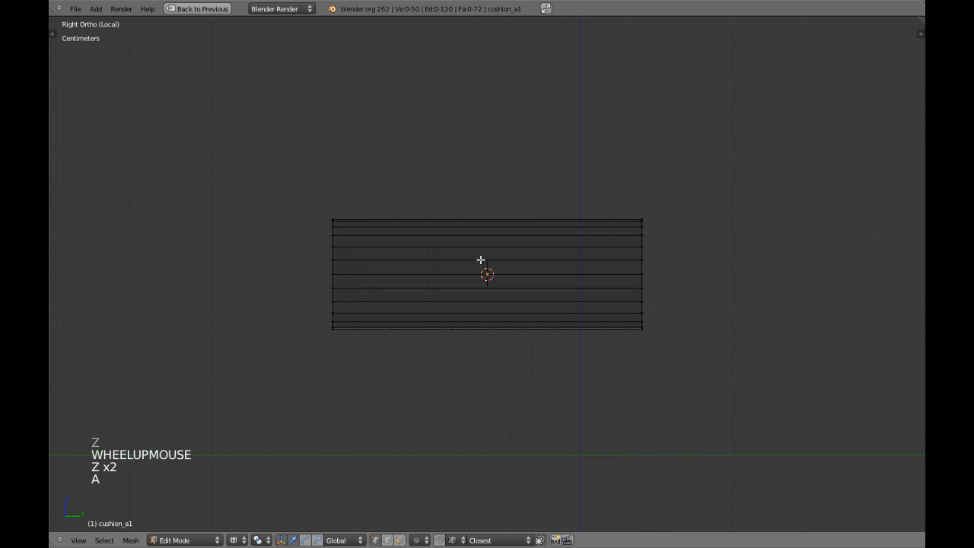
Apply the rotation and scale of the bolster object in Object Mode.
{"action": "key", "text": "Tab"}
{"action": "key", "text": "ctrl+a"}
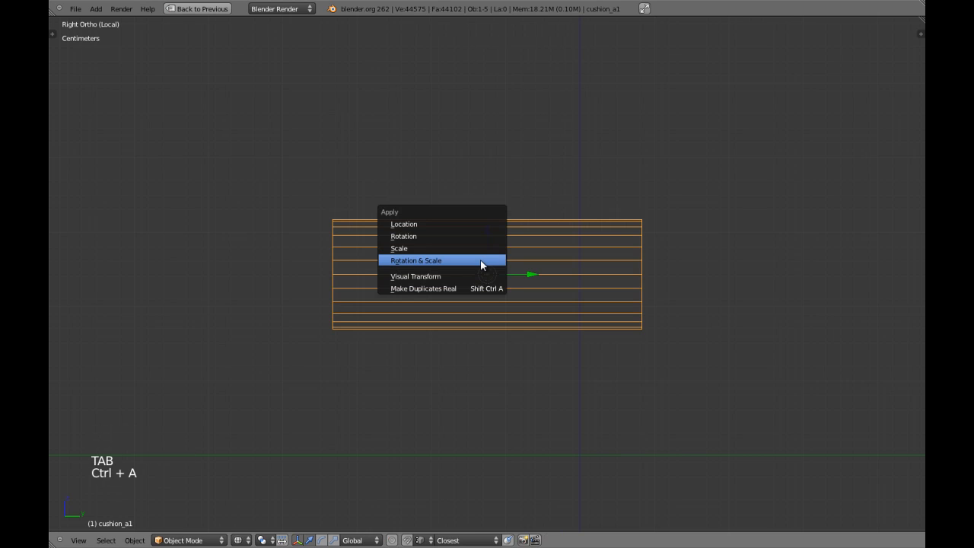
{"action": "left_click", "coordinate": [481, 262]}
Add a centred loop cut around the middle of the bolster's length.
{"action": "key", "text": "Tab"}
{"action": "key", "text": "a"}
{"action": "key", "text": "a"}
{"action": "key", "text": "a"}
{"action": "key", "text": "ctrl+r"}
{"action": "right_click", "coordinate": [486, 221]}
Delete the faces of the bolster half on the positive Y side of the centre loop in face select mode.
{"action": "key", "text": "ctrl+Tab"}
{"action": "left_click", "coordinate": [499, 247]}
{"action": "key", "text": "a"}
{"action": "key", "text": "a"}
{"action": "key", "text": "b"}
{"action": "left_click_drag", "start_coordinate": [517, 152], "coordinate": [672, 322]}
{"action": "key", "text": "x"}
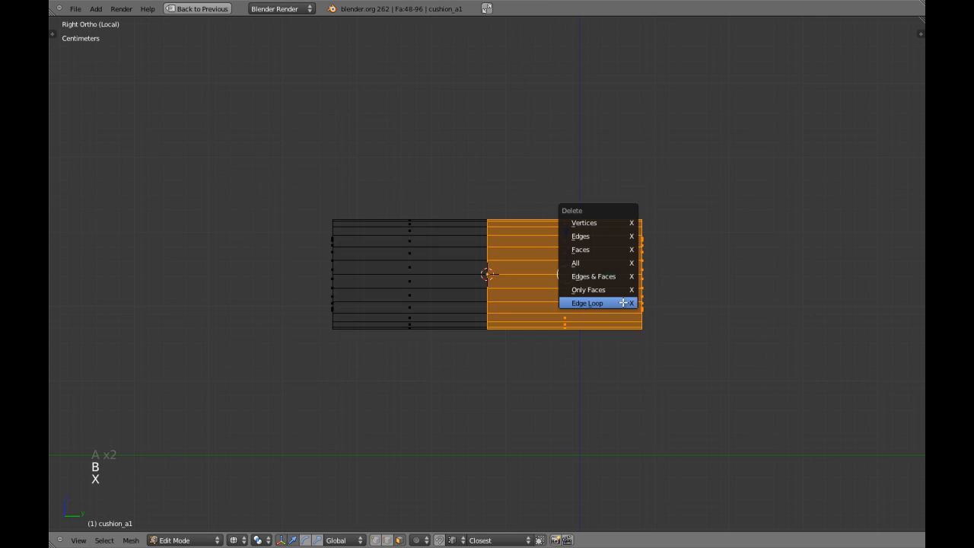
{"action": "left_click", "coordinate": [615, 252]}
Add a Mirror modifier to the half bolster, mirroring on Y only with Clipping enabled.
{"action": "key", "text": "shift+space"}
{"action": "key", "text": "z"}
{"action": "key", "text": "Tab"}
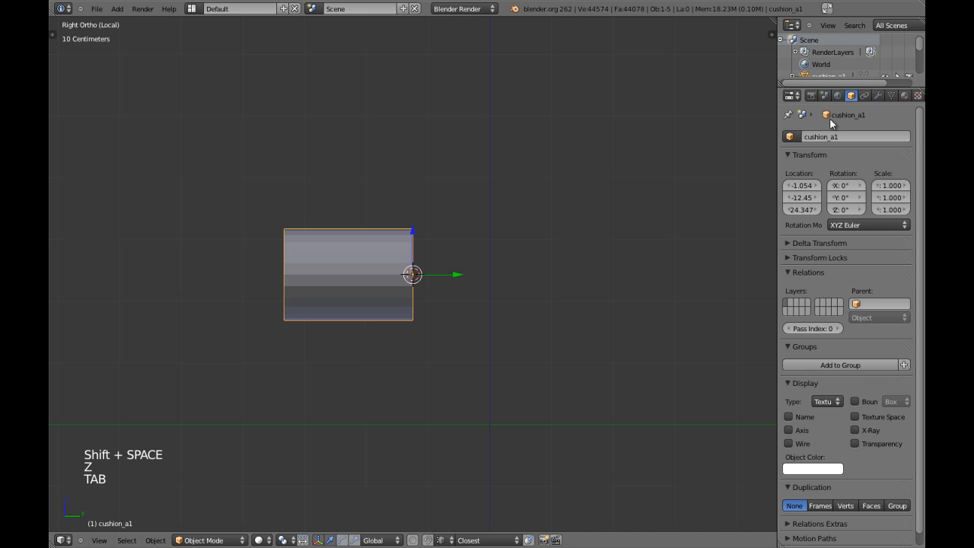
{"action": "left_click", "coordinate": [877, 95]}
{"action": "left_click", "coordinate": [846, 151]}
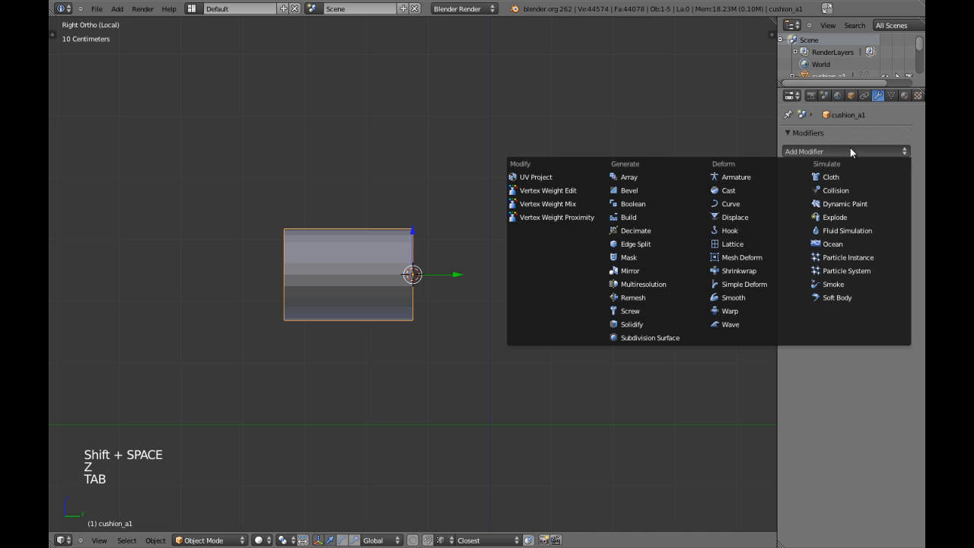
{"action": "left_click", "coordinate": [668, 273]}
{"action": "left_click", "coordinate": [787, 172]}
{"action": "left_click", "coordinate": [788, 174]}
{"action": "left_click", "coordinate": [792, 235]}
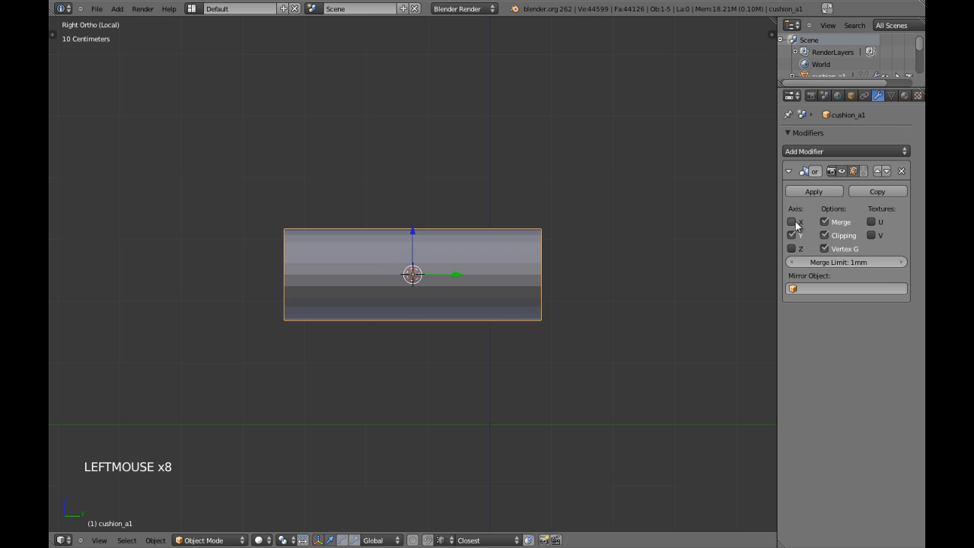
Save the file and enter Edit Mode on the mirrored bolster in the enlarged solid view with nothing selected.
{"action": "key", "text": "shift+space"}
{"action": "key", "text": "a"}
{"action": "middle_click_drag", "start_coordinate": [495, 235], "coordinate": [461, 264]}
{"action": "right_click", "coordinate": [440, 262]}
{"action": "key", "text": "KP_3"}
{"action": "key", "text": "ctrl+w"}
{"action": "key", "text": "z"}
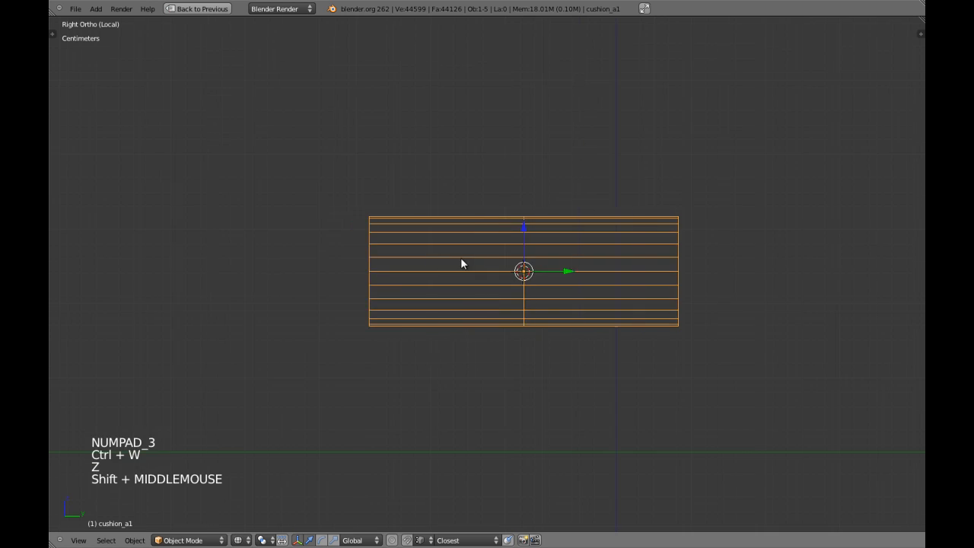
{"action": "key", "text": "z"}
{"action": "key", "text": "Tab"}
{"action": "scroll", "coordinate": [457, 256], "scroll_direction": "up", "scroll_amount": 2}
{"action": "key", "text": "a"}
{"action": "key", "text": "a"}
{"action": "middle_click_drag", "start_coordinate": [398, 252], "coordinate": [470, 281], "text": "shift"}
Extrude all the bolster's end cap faces in place and scale them inward to about 0.95.
{"action": "key", "text": "KP_1"}
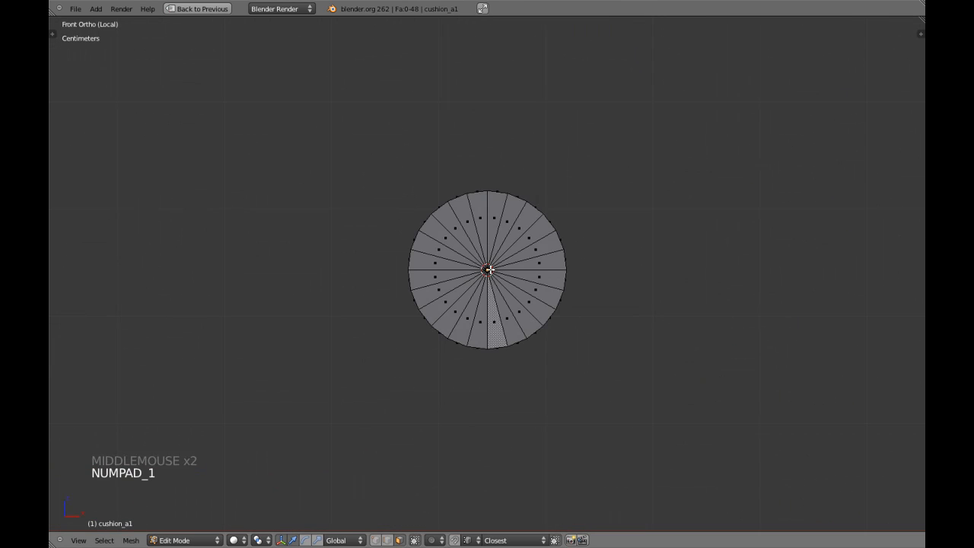
{"action": "scroll", "coordinate": [491, 270], "scroll_direction": "up", "scroll_amount": 3}
{"action": "key", "text": "c"}
{"action": "scroll", "coordinate": [502, 271], "scroll_direction": "up", "scroll_amount": 8}
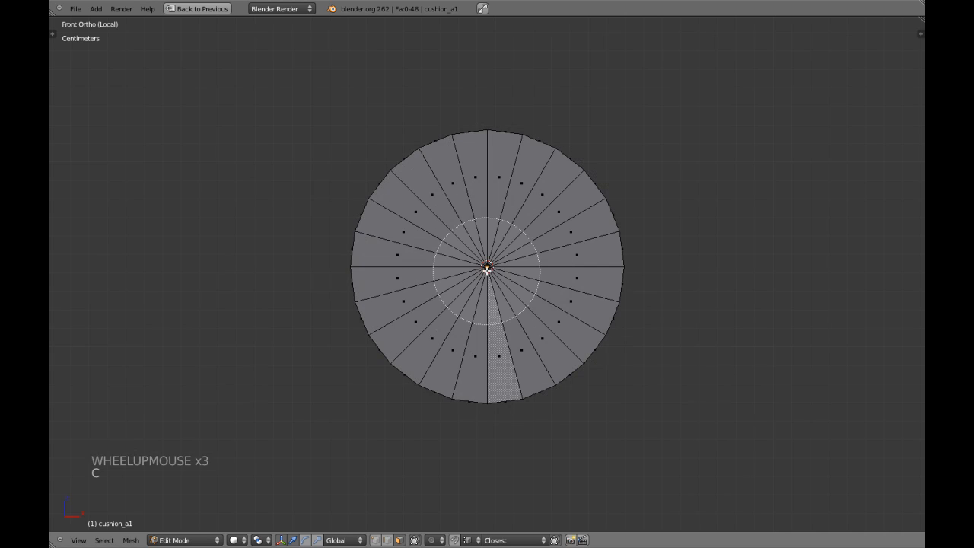
{"action": "left_click", "coordinate": [488, 271]}
{"action": "right_click", "coordinate": [487, 271]}
{"action": "middle_click_drag", "start_coordinate": [486, 270], "coordinate": [482, 275], "text": "ctrl"}
{"action": "scroll", "coordinate": [481, 276], "scroll_direction": "up", "scroll_amount": 2}
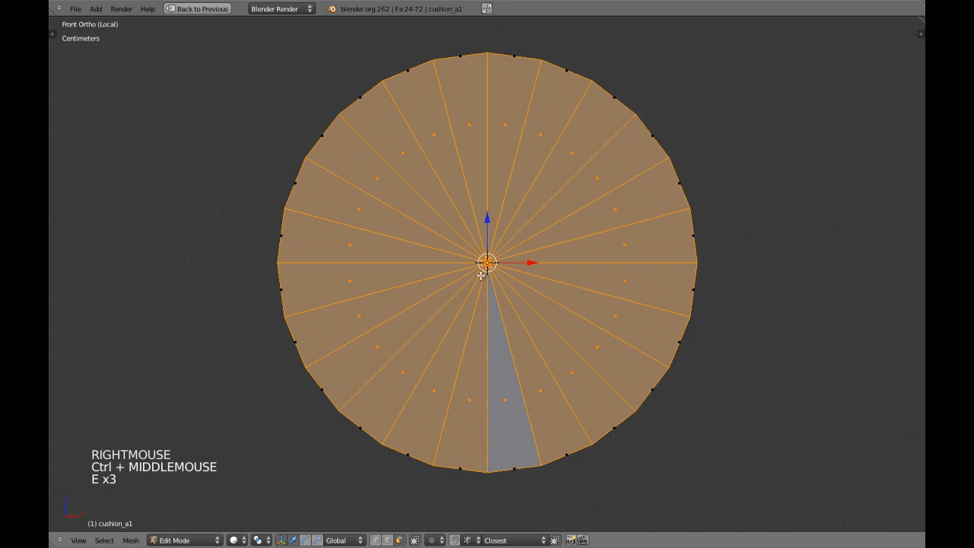
{"action": "right_click", "coordinate": [555, 230]}
{"action": "middle_click_drag", "start_coordinate": [555, 230], "coordinate": [510, 267], "text": "shift"}
{"action": "key", "text": "s"}
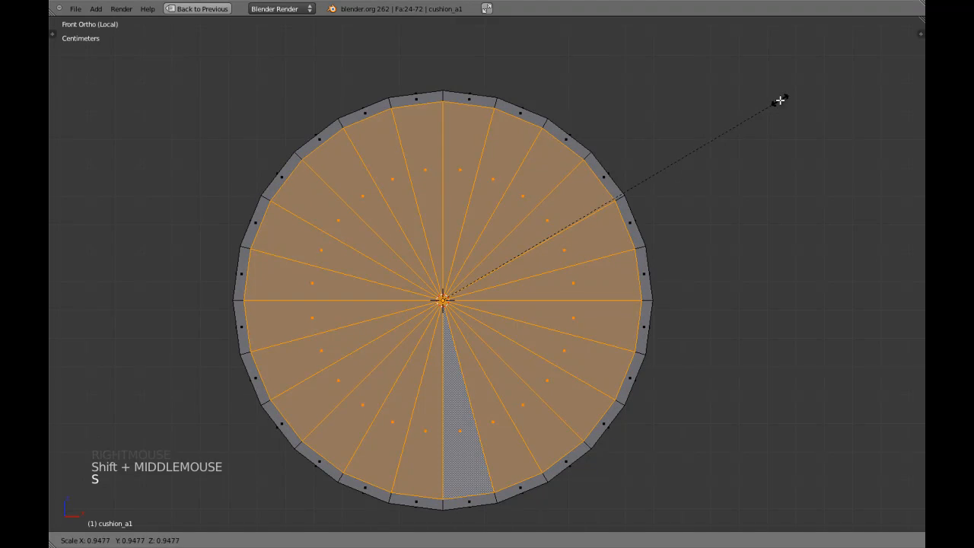
{"action": "left_click", "coordinate": [778, 101]}
Extrude the narrow ring of faces around the end cap slightly outward along the bolster's length to form a rim.
{"action": "scroll", "coordinate": [661, 159], "scroll_direction": "down", "scroll_amount": 3}
{"action": "middle_click_drag", "start_coordinate": [662, 160], "coordinate": [563, 205]}
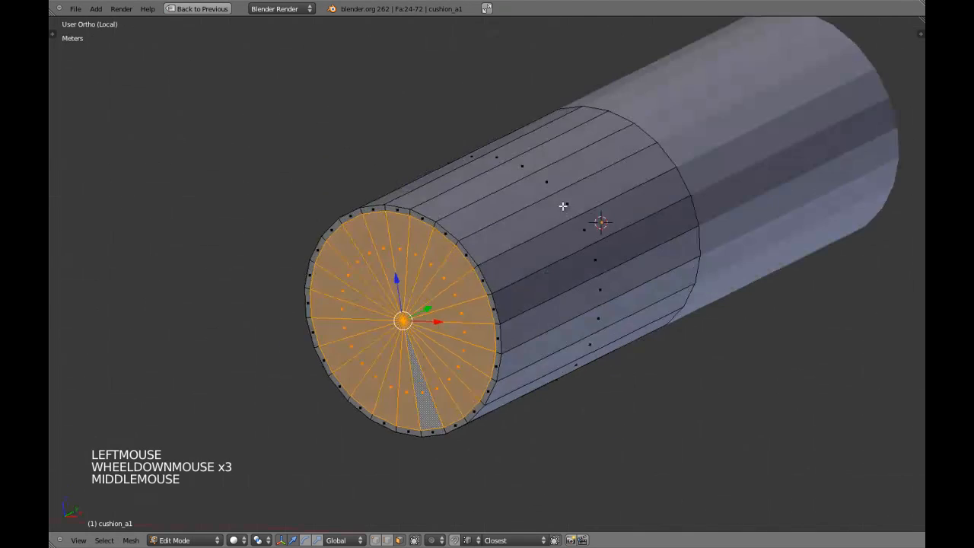
{"action": "scroll", "coordinate": [459, 197], "scroll_direction": "up", "scroll_amount": 3}
{"action": "key", "text": "a"}
{"action": "right_click", "coordinate": [471, 201], "text": "alt+shift"}
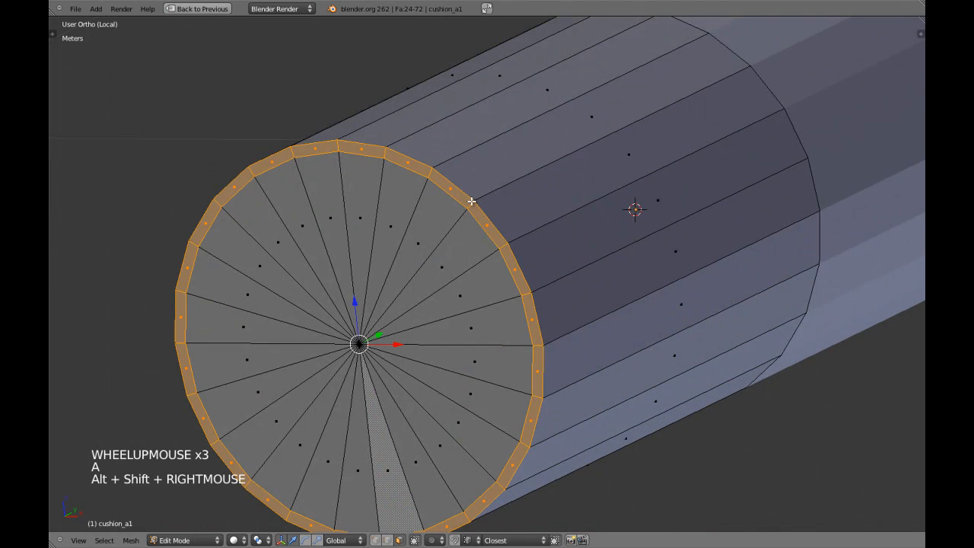
{"action": "key", "text": "KP_3"}
{"action": "key", "text": "z"}
{"action": "middle_click_drag", "start_coordinate": [472, 201], "coordinate": [520, 195], "text": "shift"}
{"action": "key", "text": "z"}
{"action": "key", "text": "e"}
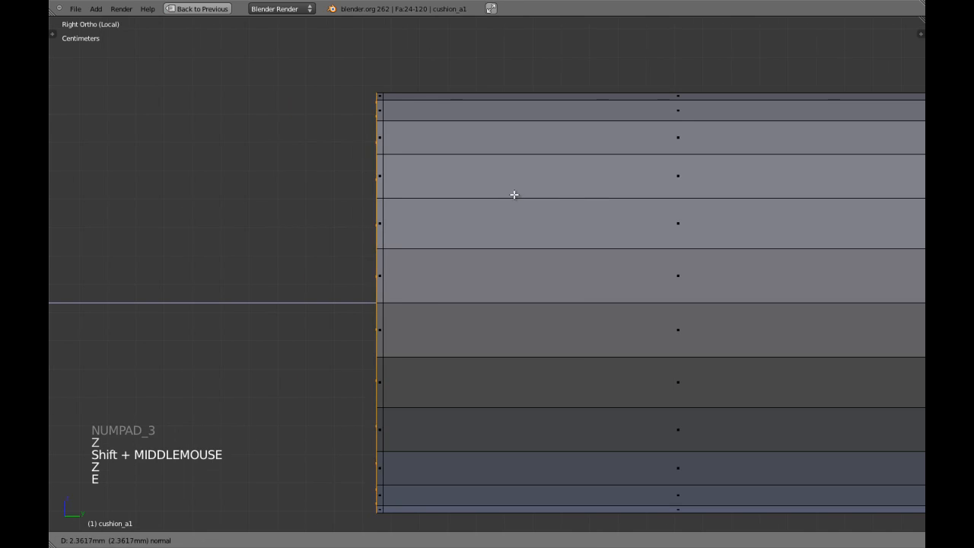
{"action": "left_click", "coordinate": [502, 191]}
Add a centred loop cut around the flat end face of the raised rim.
{"action": "scroll", "coordinate": [489, 209], "scroll_direction": "down", "scroll_amount": 4}
{"action": "middle_click_drag", "start_coordinate": [488, 209], "coordinate": [575, 238], "text": "shift"}
{"action": "scroll", "coordinate": [541, 246], "scroll_direction": "up", "scroll_amount": 3}
{"action": "scroll", "coordinate": [541, 246], "scroll_direction": "down", "scroll_amount": 2}
{"action": "key", "text": "KP_3"}
{"action": "scroll", "coordinate": [531, 243], "scroll_direction": "up", "scroll_amount": 3}
{"action": "key", "text": "z"}
{"action": "key", "text": "z"}
{"action": "key", "text": "a"}
{"action": "scroll", "coordinate": [583, 218], "scroll_direction": "up", "scroll_amount": 4}
{"action": "scroll", "coordinate": [576, 238], "scroll_direction": "up", "scroll_amount": 1}
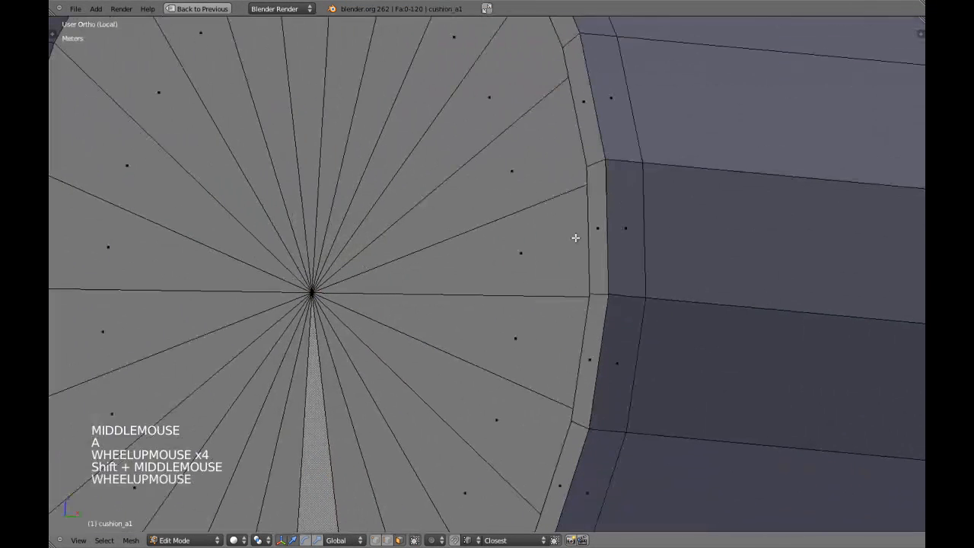
{"action": "key", "text": "ctrl+r"}
{"action": "left_click", "coordinate": [597, 163]}
{"action": "right_click", "coordinate": [598, 165]}
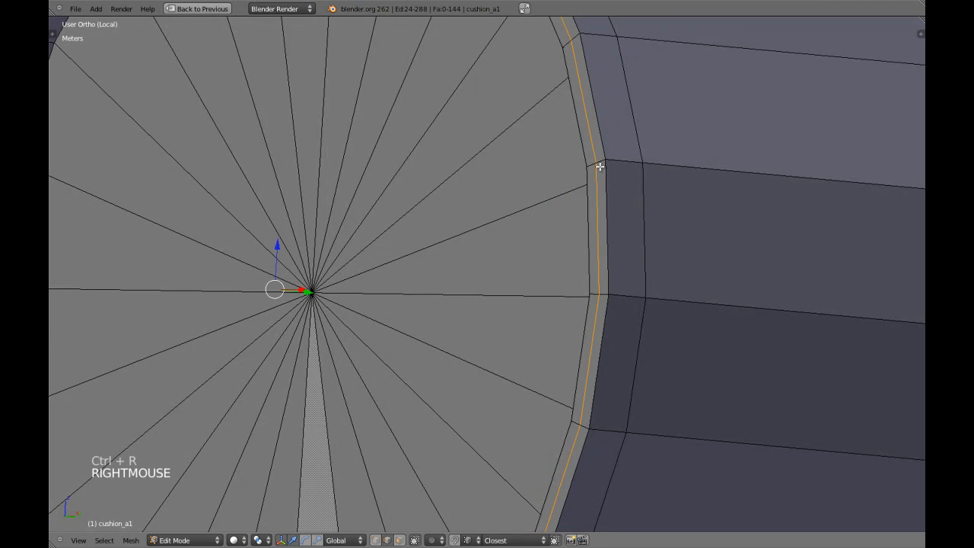
Move the edge loop on the rim's end face slightly outward in the right orthographic view.
{"action": "key", "text": "KP_3"}
{"action": "key", "text": "z"}
{"action": "middle_click_drag", "start_coordinate": [404, 238], "coordinate": [437, 240], "text": "shift"}
{"action": "key", "text": "z"}
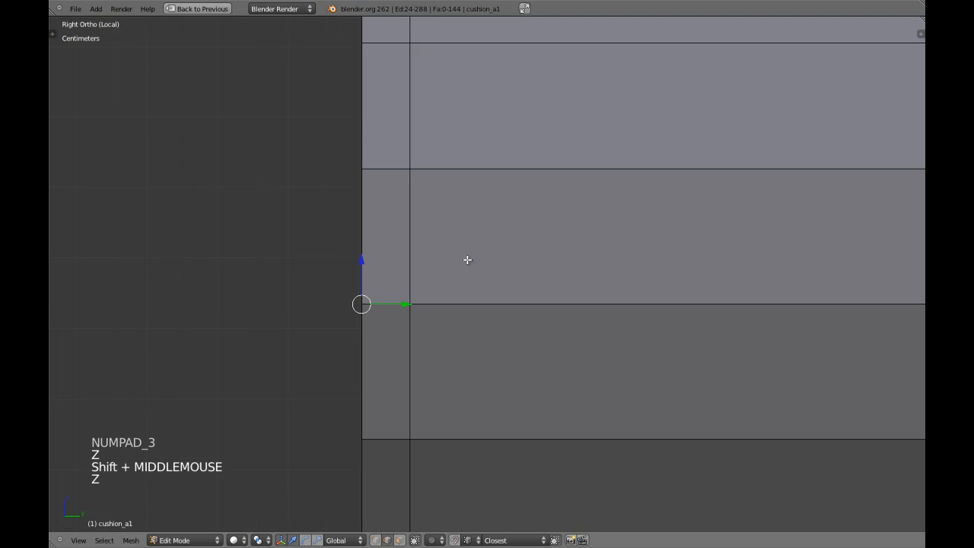
{"action": "key", "text": "g"}
{"action": "left_click", "coordinate": [457, 258]}
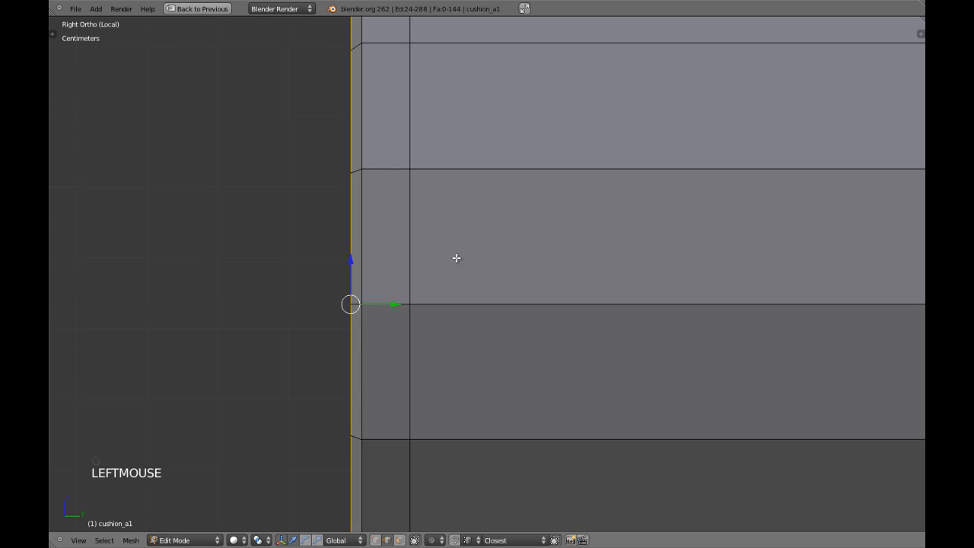
Switch to face selection and examine the rim at the bolster's end from several angles.
{"action": "scroll", "coordinate": [422, 272], "scroll_direction": "down", "scroll_amount": 5}
{"action": "middle_click_drag", "start_coordinate": [422, 271], "coordinate": [504, 274]}
{"action": "key", "text": "a"}
{"action": "key", "text": "ctrl+Tab"}
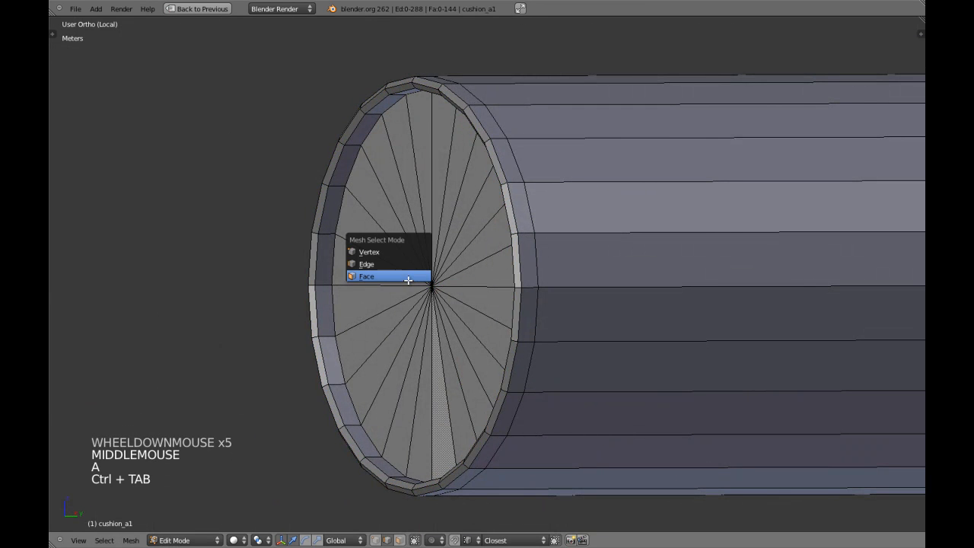
{"action": "left_click", "coordinate": [408, 280]}
{"action": "scroll", "coordinate": [404, 291], "scroll_direction": "down", "scroll_amount": 2}
{"action": "middle_click_drag", "start_coordinate": [404, 292], "coordinate": [501, 310]}
{"action": "key", "text": "c"}
{"action": "left_click", "coordinate": [457, 281]}
{"action": "right_click", "coordinate": [466, 282]}
{"action": "scroll", "coordinate": [466, 282], "scroll_direction": "down", "scroll_amount": 2}
{"action": "key", "text": "Tab"}
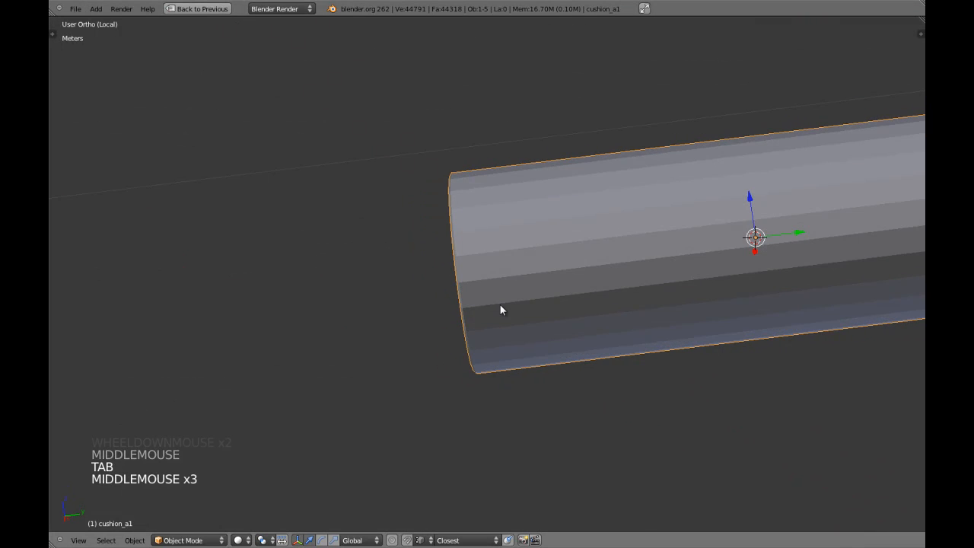
Select the narrow ring of side faces around the bolster's end rim in the right orthographic view.
{"action": "key", "text": "KP_3"}
{"action": "scroll", "coordinate": [501, 307], "scroll_direction": "up", "scroll_amount": 3}
{"action": "key", "text": "Tab"}
{"action": "key", "text": "a"}
{"action": "key", "text": "a"}
{"action": "key", "text": "a"}
{"action": "middle_click_drag", "start_coordinate": [476, 170], "coordinate": [456, 183], "text": "shift"}
{"action": "key", "text": "a"}
{"action": "scroll", "coordinate": [464, 191], "scroll_direction": "up", "scroll_amount": 2}
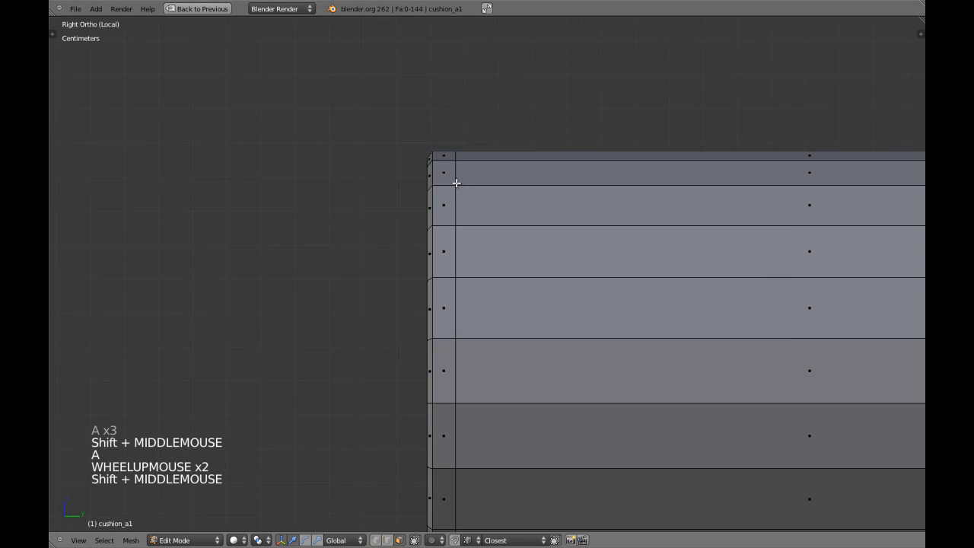
{"action": "key", "text": "a"}
{"action": "scroll", "coordinate": [445, 156], "scroll_direction": "up", "scroll_amount": 2}
{"action": "key", "text": "a"}
{"action": "right_click", "coordinate": [444, 144], "text": "alt+shift"}
{"action": "middle_click_drag", "start_coordinate": [444, 144], "coordinate": [487, 181], "text": "shift"}
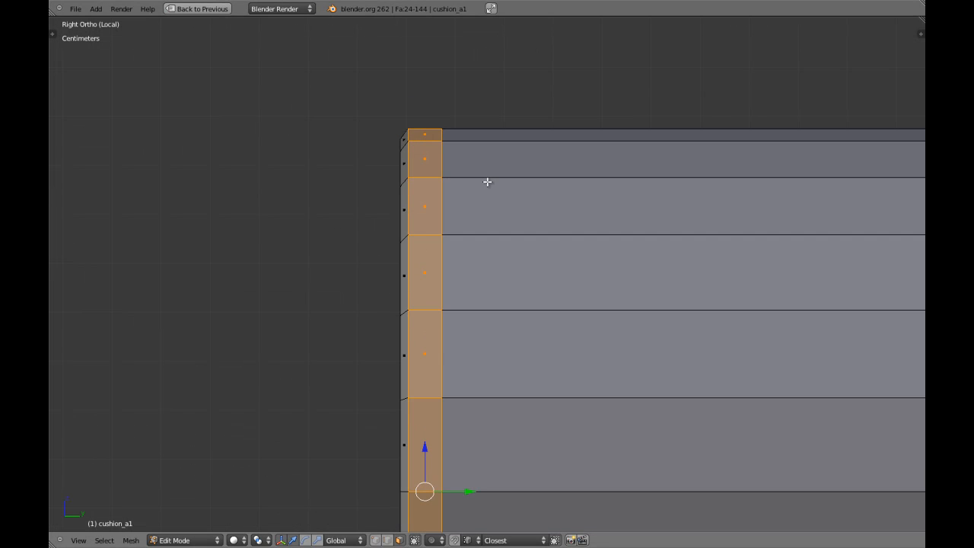
Extrude the ring of side faces in place and scale it outward to about 1.04, excluding the Y axis.
{"action": "key", "text": "e"}
{"action": "right_click", "coordinate": [486, 170]}
{"action": "key", "text": "s"}
{"action": "key", "text": "s"}
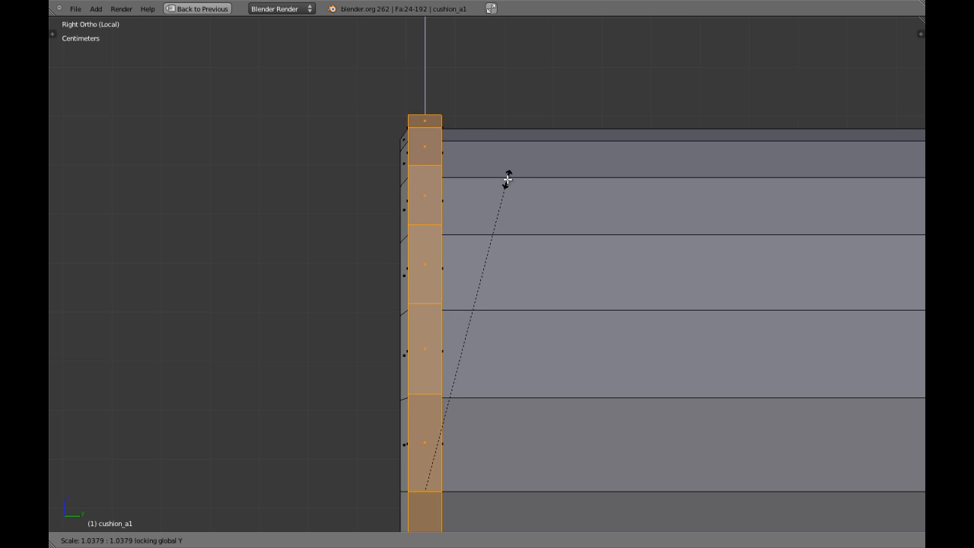
{"action": "left_click", "coordinate": [509, 178]}
{"action": "scroll", "coordinate": [472, 221], "scroll_direction": "down", "scroll_amount": 2}
{"action": "middle_click_drag", "start_coordinate": [457, 235], "coordinate": [498, 223]}
{"action": "key", "text": "KP_3"}
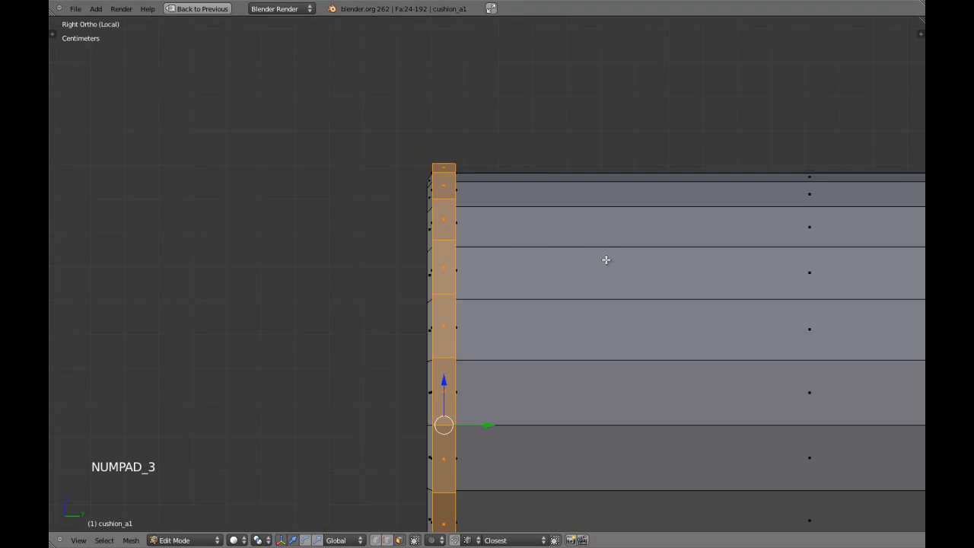
Try to narrow the extruded ring by scaling it along the Y axis.
{"action": "scroll", "coordinate": [606, 260], "scroll_direction": "up", "scroll_amount": 2}
{"action": "key", "text": "s"}
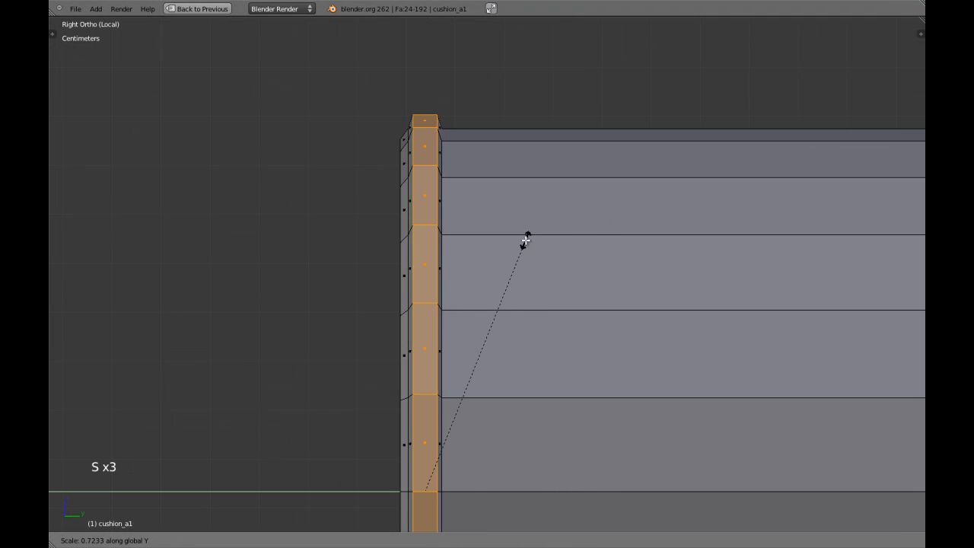
{"action": "right_click", "coordinate": [512, 243]}
Undo the extrusion and outward scaling of the rim's side faces.
{"action": "key", "text": "ctrl+z"}
{"action": "key", "text": "ctrl+z"}
{"action": "key", "text": "ctrl+z"}
{"action": "scroll", "coordinate": [513, 242], "scroll_direction": "down", "scroll_amount": 4, "text": "ctrl"}
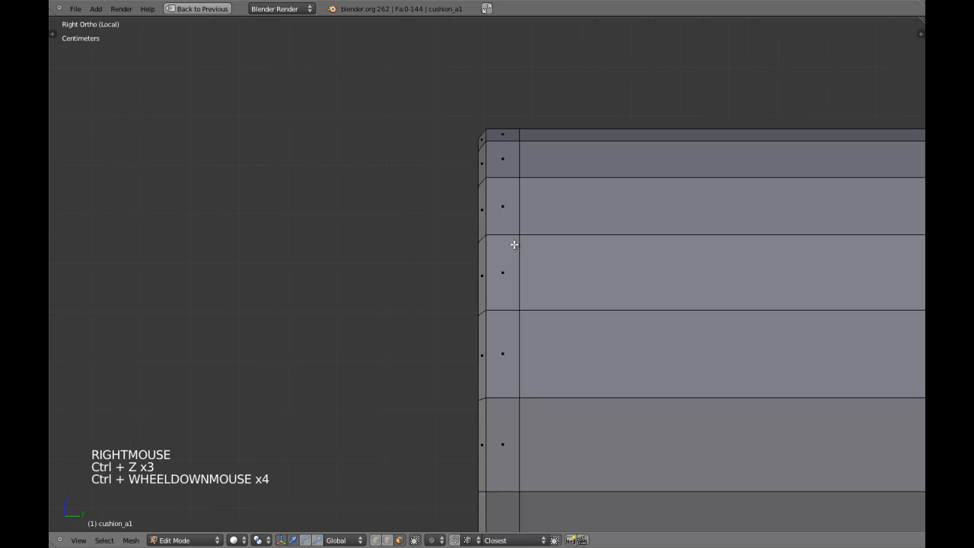
{"action": "key", "text": "ctrl+z"}
Undo the edits back to before the loop cut on the rim's end face.
{"action": "scroll", "coordinate": [538, 257], "scroll_direction": "down", "scroll_amount": 2}
{"action": "middle_click_drag", "start_coordinate": [487, 256], "coordinate": [557, 261]}
{"action": "key", "text": "a"}
{"action": "key", "text": "ctrl+z"}
{"action": "key", "text": "ctrl+z"}
{"action": "key", "text": "ctrl+z"}
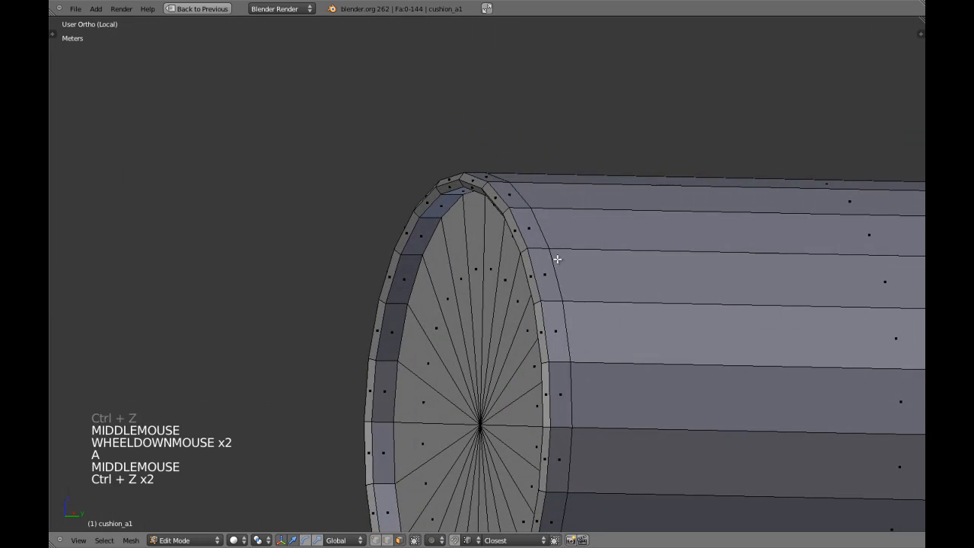
{"action": "key", "text": "ctrl+z"}
{"action": "key", "text": "ctrl+z"}
{"action": "key", "text": "ctrl+z"}
{"action": "key", "text": "ctrl+z"}
{"action": "key", "text": "ctrl+z"}
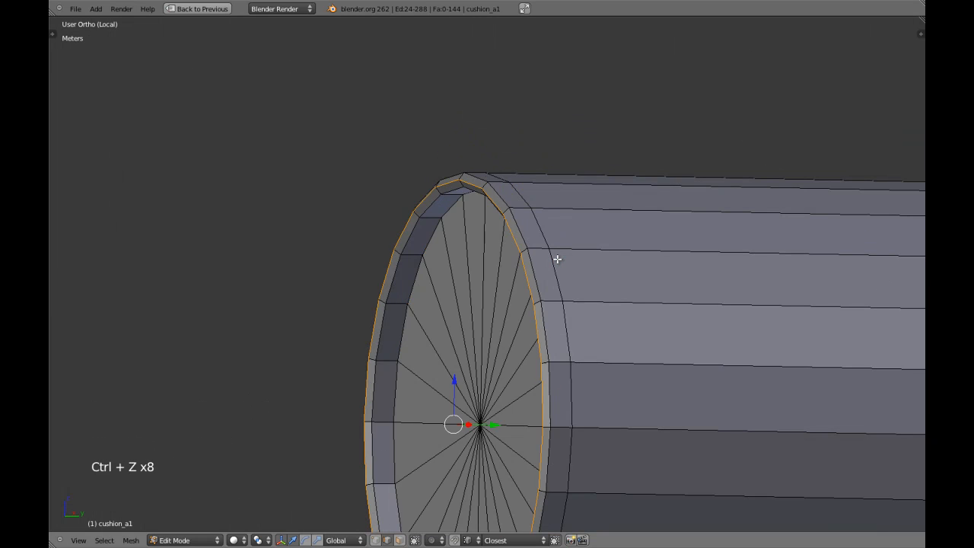
{"action": "key", "text": "ctrl+z"}
{"action": "key", "text": "ctrl+z"}
Extrude the rim's ring of side faces in place and scale it outward to about 1.05, excluding the Y axis.
{"action": "key", "text": "a"}
{"action": "key", "text": "a"}
{"action": "right_click", "coordinate": [522, 206], "text": "alt+shift"}
{"action": "key", "text": "KP_3"}
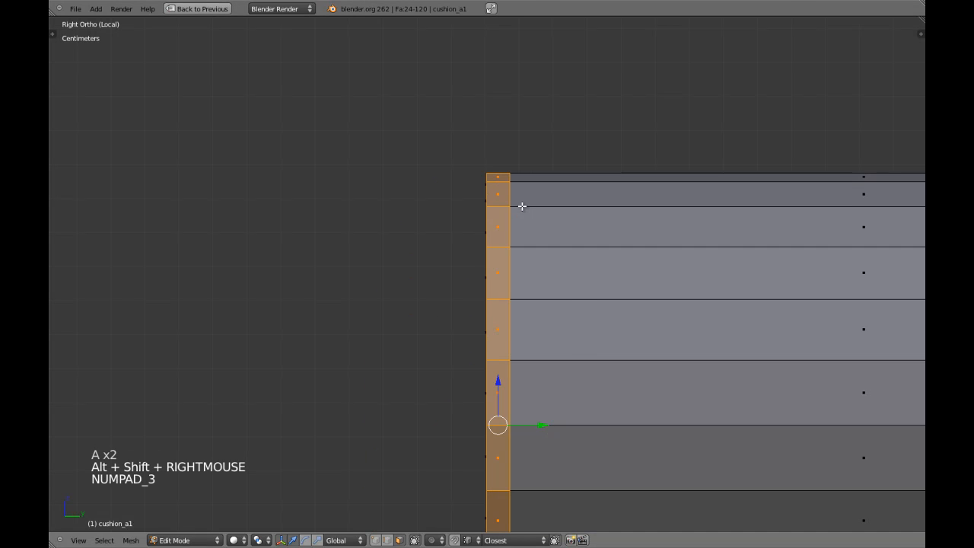
{"action": "key", "text": "e"}
{"action": "right_click", "coordinate": [527, 218]}
{"action": "scroll", "coordinate": [537, 220], "scroll_direction": "up", "scroll_amount": 1}
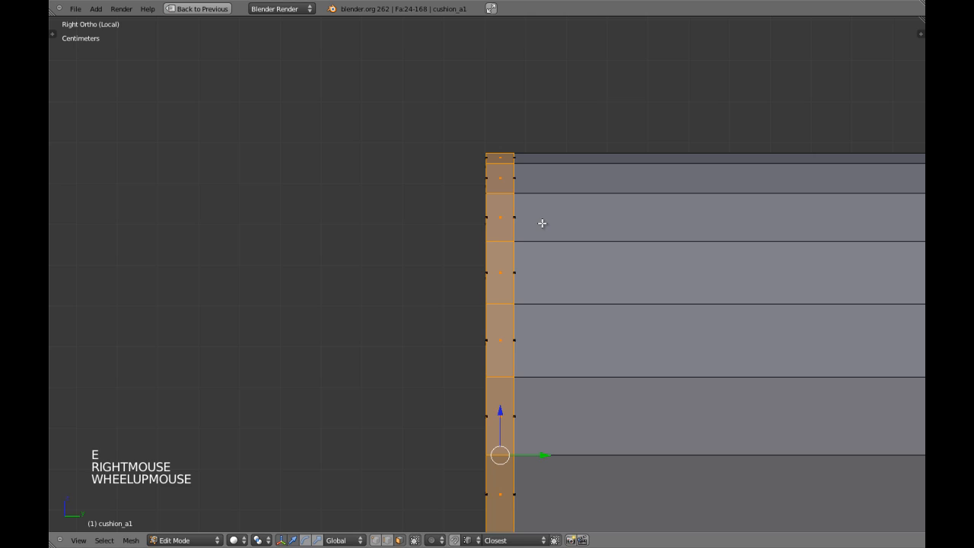
{"action": "key", "text": "s"}
{"action": "key", "text": "s"}
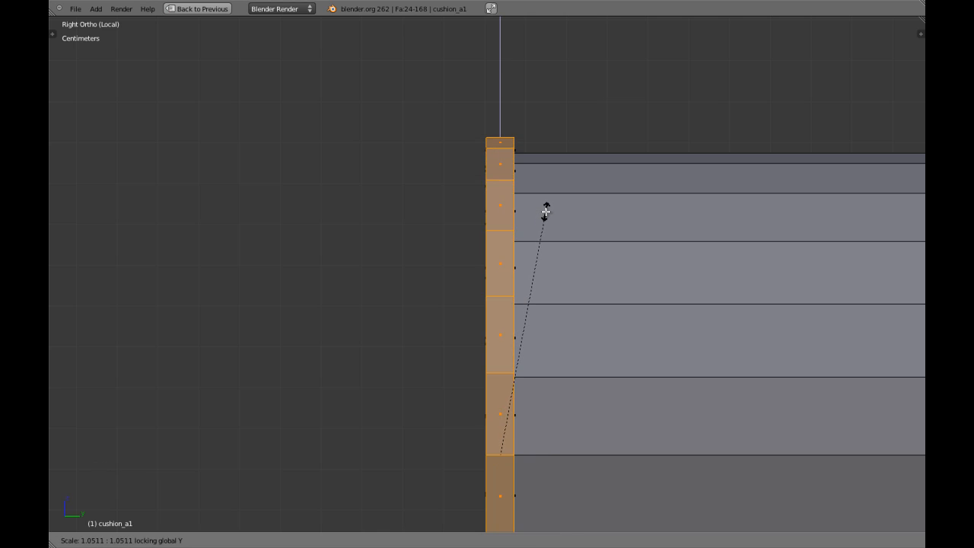
{"action": "left_click", "coordinate": [546, 212]}
Move the edge loop on the rim's end face outward from the bolster in edge select mode, then clear the selection.
{"action": "scroll", "coordinate": [546, 211], "scroll_direction": "down", "scroll_amount": 1}
{"action": "middle_click_drag", "start_coordinate": [546, 211], "coordinate": [581, 226]}
{"action": "key", "text": "a"}
{"action": "key", "text": "ctrl+Tab"}
{"action": "left_click", "coordinate": [539, 212]}
{"action": "right_click", "coordinate": [522, 197], "text": "alt+shift"}
{"action": "key", "text": "KP_3"}
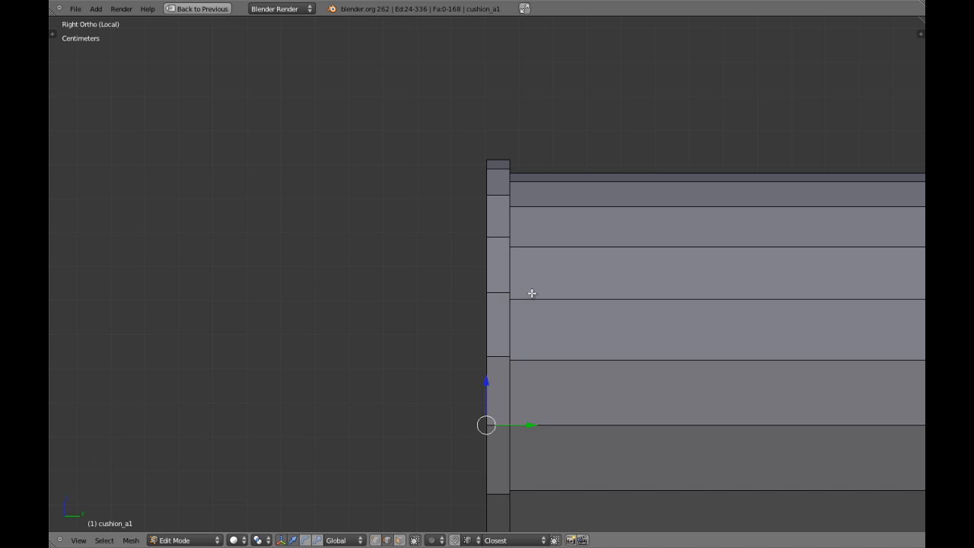
{"action": "middle_click_drag", "start_coordinate": [494, 295], "coordinate": [517, 293]}
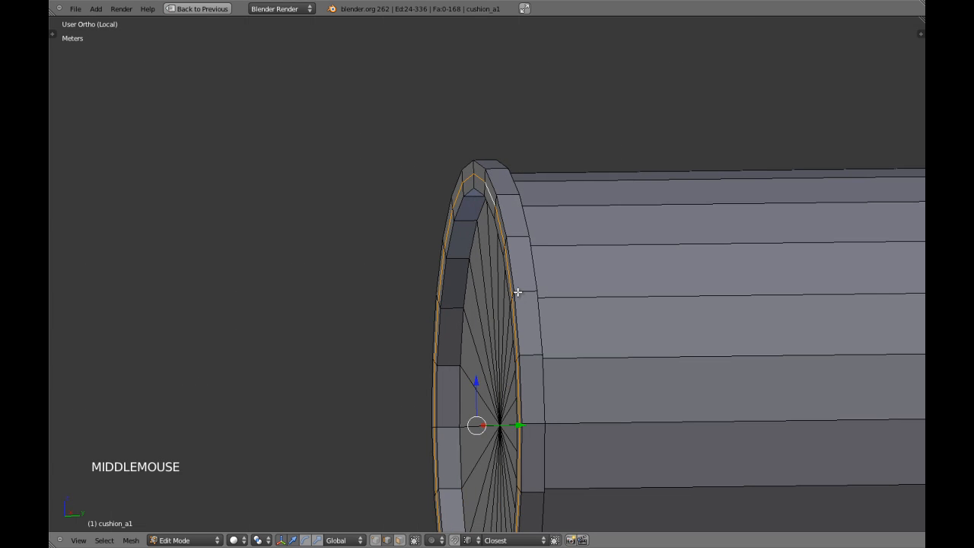
{"action": "key", "text": "g"}
{"action": "left_click", "coordinate": [508, 291]}
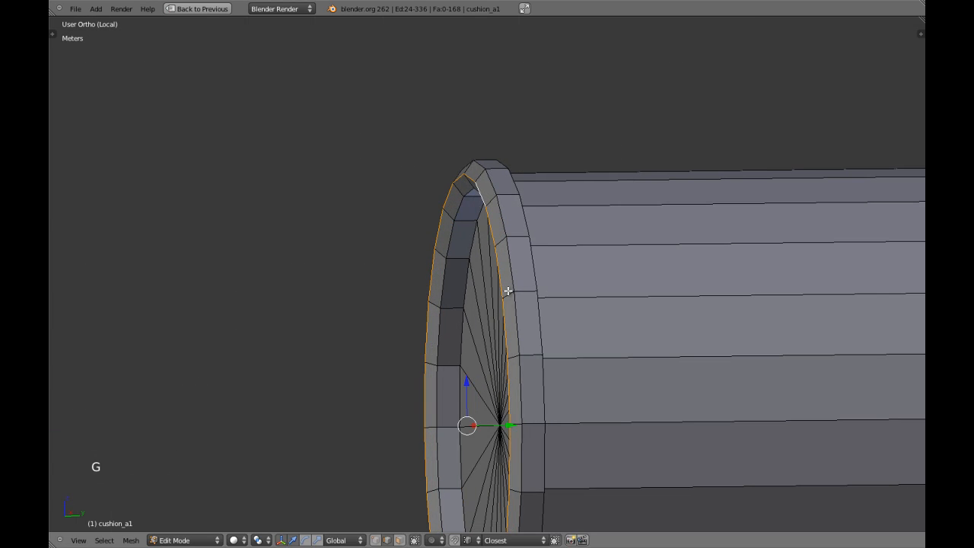
{"action": "key", "text": "KP_3"}
{"action": "key", "text": "a"}
{"action": "key", "text": "a"}
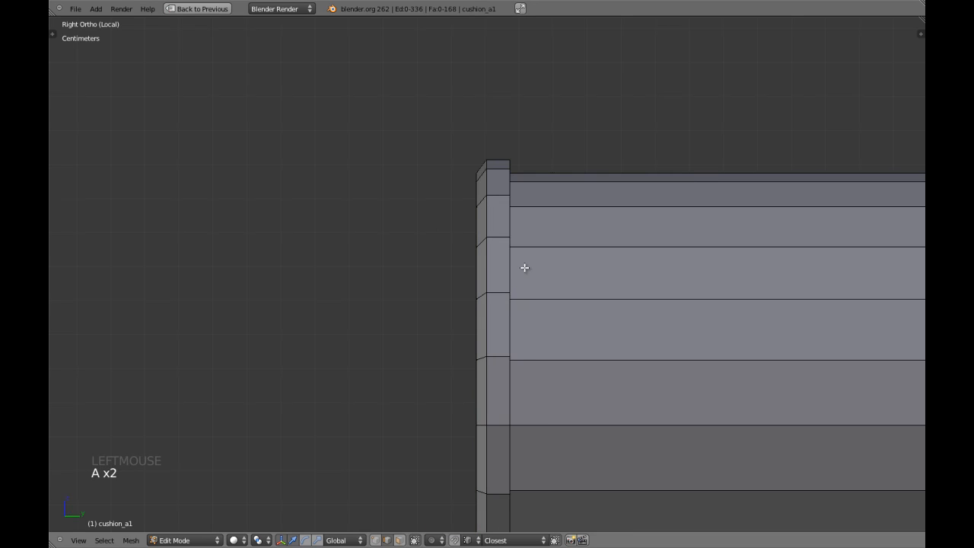
Examine the bolster and its rim from the side and at an angle, in object and edit mode.
{"action": "middle_click_drag", "start_coordinate": [513, 212], "coordinate": [396, 251]}
{"action": "key", "text": "KP_3"}
{"action": "scroll", "coordinate": [496, 208], "scroll_direction": "down", "scroll_amount": 4}
{"action": "key", "text": "Tab"}
{"action": "scroll", "coordinate": [564, 283], "scroll_direction": "down", "scroll_amount": 2}
{"action": "key", "text": "Tab"}
{"action": "scroll", "coordinate": [533, 343], "scroll_direction": "up", "scroll_amount": 2}
{"action": "key", "text": "a"}
{"action": "key", "text": "a"}
{"action": "key", "text": "Tab"}
{"action": "key", "text": "KP_3"}
{"action": "key", "text": "Tab"}
{"action": "middle_click_drag", "start_coordinate": [396, 251], "coordinate": [531, 216]}
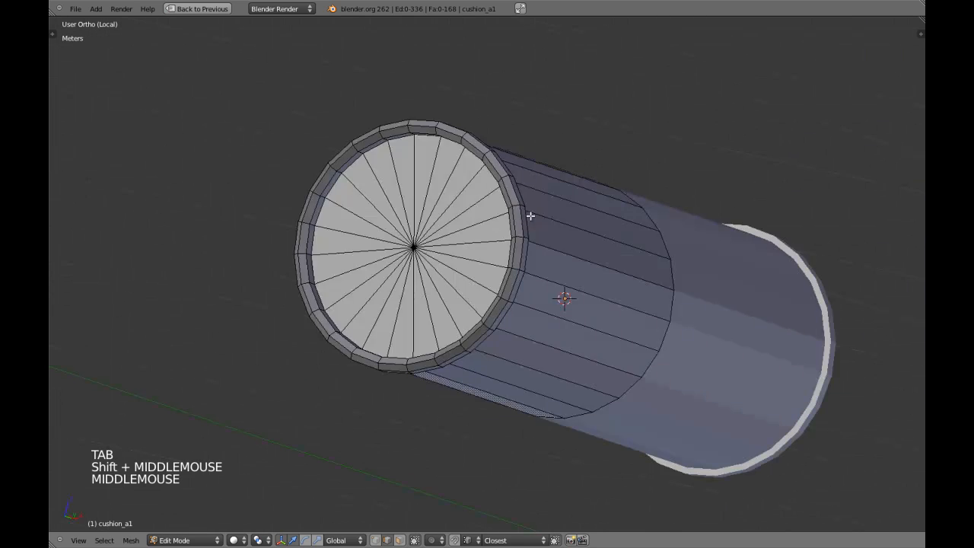
Select all 24 triangular faces of the bolster's end cap in face select mode.
{"action": "key", "text": "a"}
{"action": "key", "text": "a"}
{"action": "middle_click_drag", "start_coordinate": [563, 294], "coordinate": [446, 357]}
{"action": "key", "text": "ctrl+Tab"}
{"action": "left_click", "coordinate": [411, 288]}
{"action": "key", "text": "a"}
{"action": "key", "text": "a"}
{"action": "key", "text": "c"}
{"action": "left_click", "coordinate": [428, 250]}
{"action": "right_click", "coordinate": [428, 250]}
Extrude the end cap faces outward along their normal to near the rim's outer edge, working in side wireframe view.
{"action": "key", "text": "KP_5"}
{"action": "key", "text": "KP_Decimal"}
{"action": "key", "text": "KP_3"}
{"action": "key", "text": "KP_5"}
{"action": "key", "text": "z"}
{"action": "scroll", "coordinate": [446, 357], "scroll_direction": "up", "scroll_amount": 1}
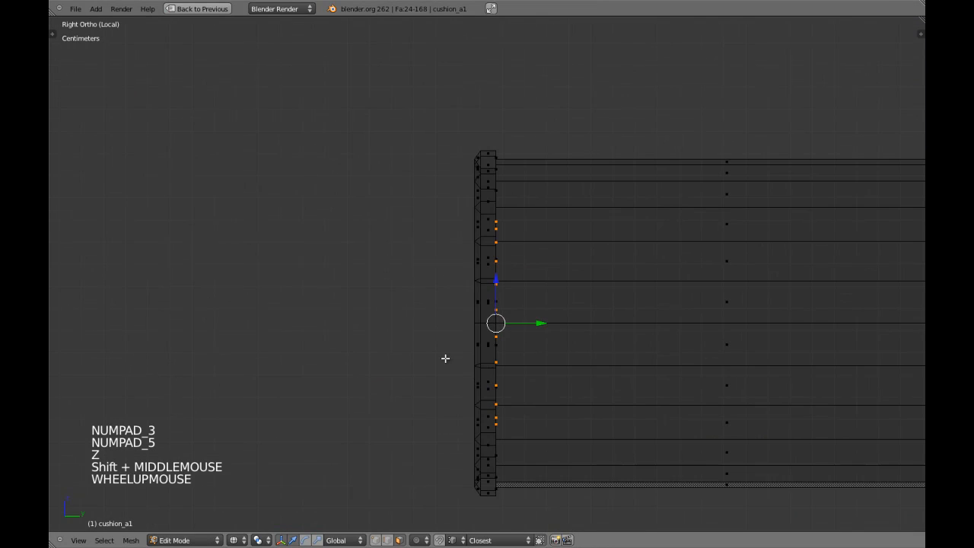
{"action": "key", "text": "e"}
{"action": "key", "text": "e"}
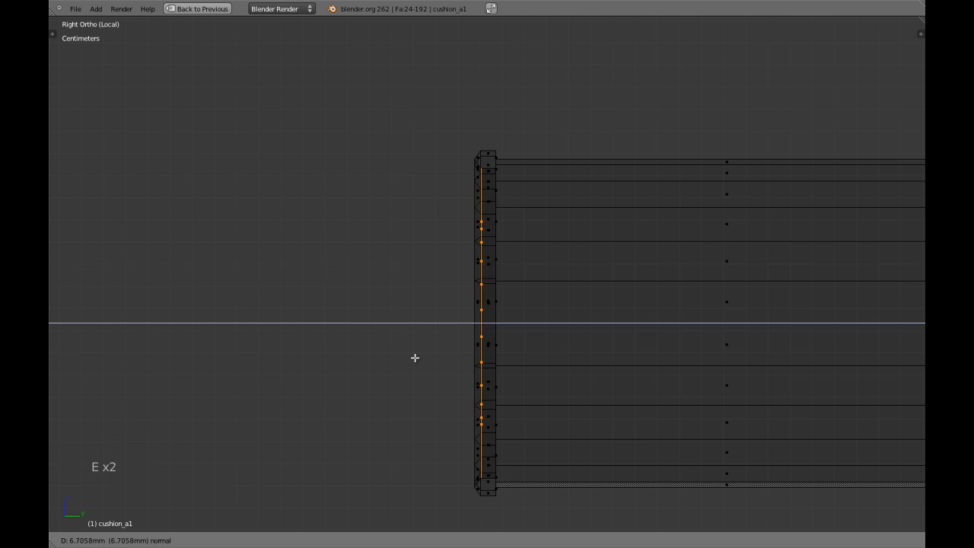
{"action": "left_click", "coordinate": [389, 355], "text": "shift"}
Move the extruded end cap outward along Y by about 0.7 mm, close to the rim's outer face.
{"action": "scroll", "coordinate": [426, 347], "scroll_direction": "up", "scroll_amount": 4}
{"action": "middle_click_drag", "start_coordinate": [426, 348], "coordinate": [429, 357], "text": "shift"}
{"action": "key", "text": "g"}
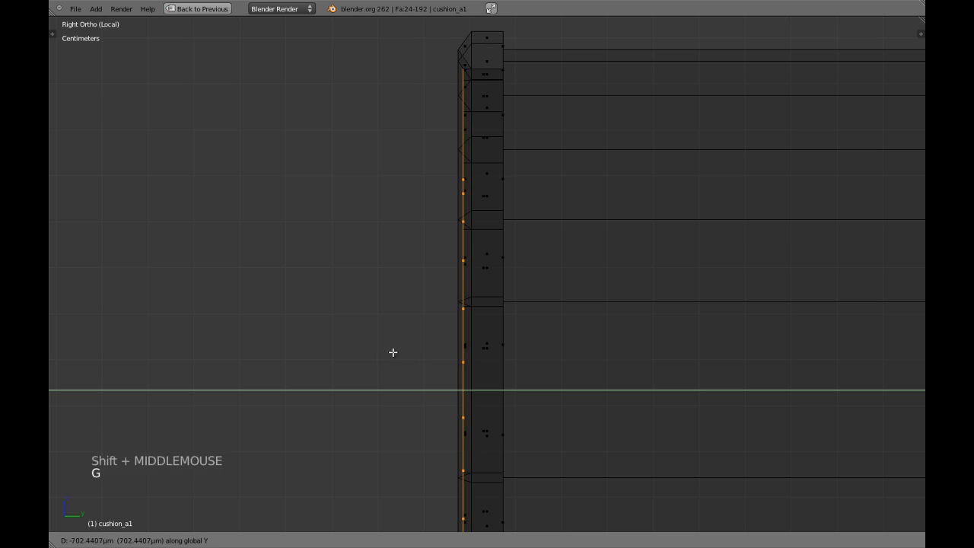
{"action": "left_click", "coordinate": [385, 348], "text": "shift"}
Extrude the end cap in place, move the new faces outward along Y by about 0.8 mm, and restore solid shading.
{"action": "scroll", "coordinate": [411, 348], "scroll_direction": "down", "scroll_amount": 2}
{"action": "key", "text": "e"}
{"action": "key", "text": "e"}
{"action": "key", "text": "e"}
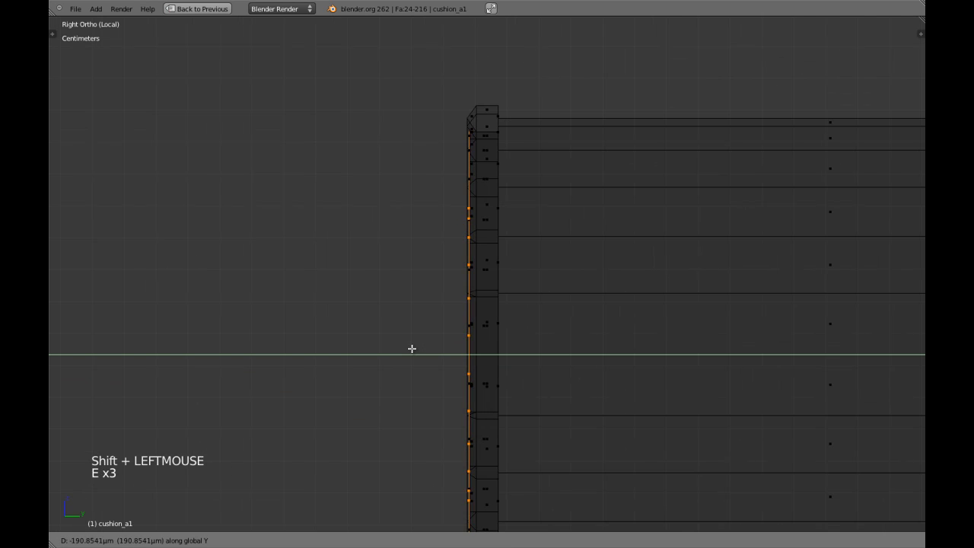
{"action": "key", "text": "z"}
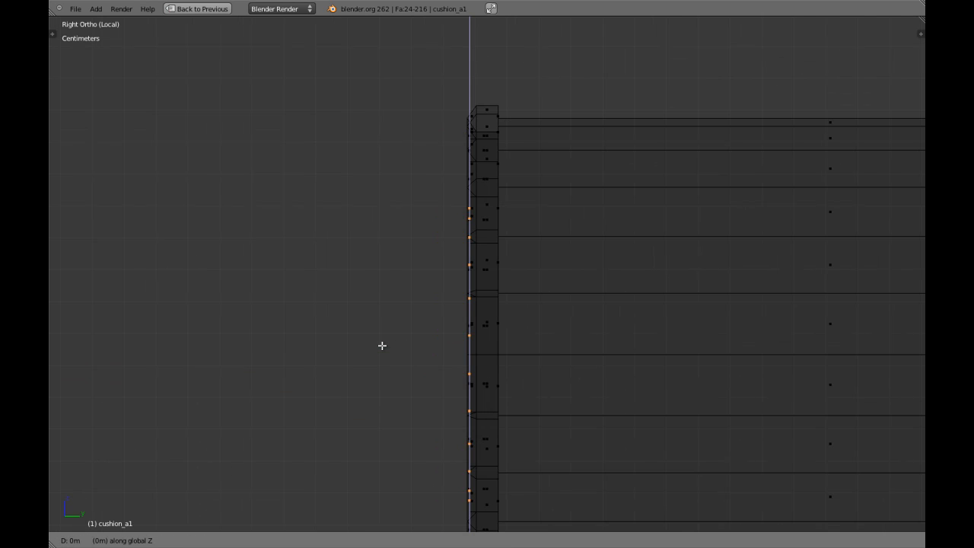
{"action": "right_click", "coordinate": [387, 343]}
{"action": "key", "text": "g"}
{"action": "key", "text": "g"}
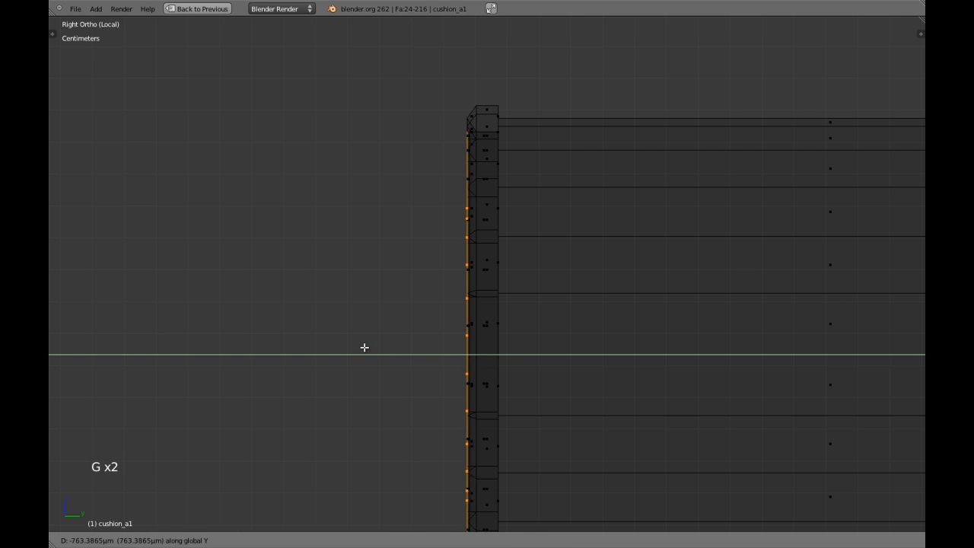
{"action": "left_click", "coordinate": [353, 347], "text": "shift"}
{"action": "key", "text": "z"}
{"action": "scroll", "coordinate": [406, 357], "scroll_direction": "down", "scroll_amount": 3}
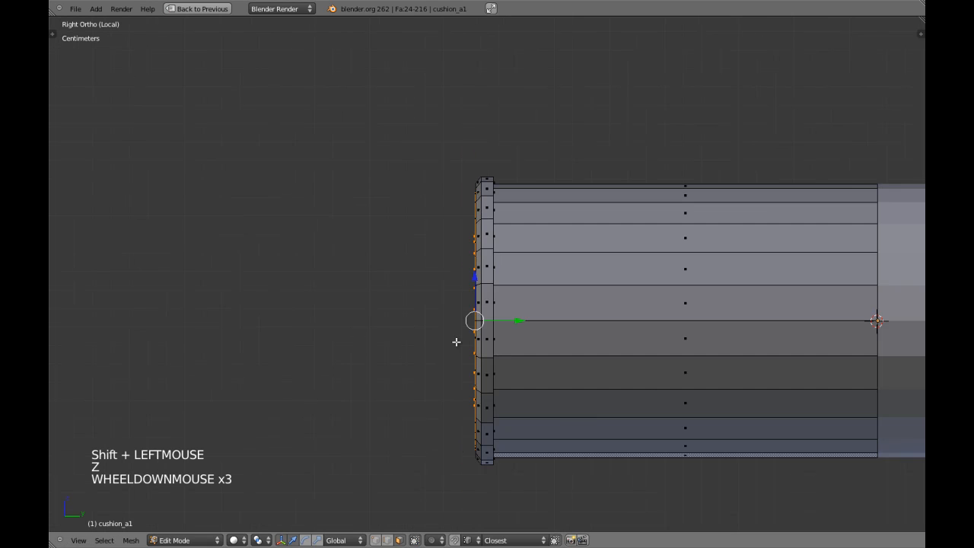
Extrude the end cap outward about 5.7 mm and scale it down to about 0.9 to taper the end.
{"action": "scroll", "coordinate": [457, 341], "scroll_direction": "up", "scroll_amount": 3}
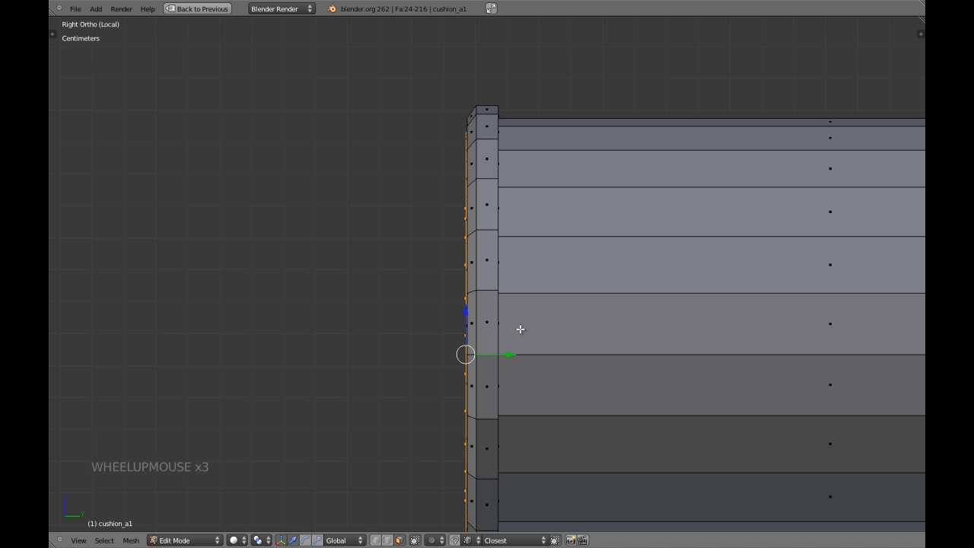
{"action": "key", "text": "e"}
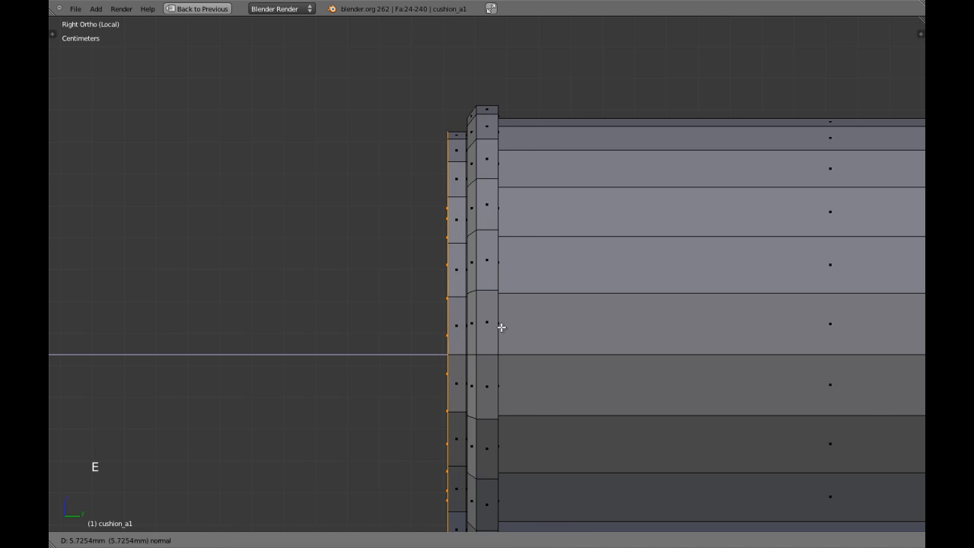
{"action": "left_click", "coordinate": [500, 327]}
{"action": "scroll", "coordinate": [500, 328], "scroll_direction": "down", "scroll_amount": 3}
{"action": "key", "text": "s"}
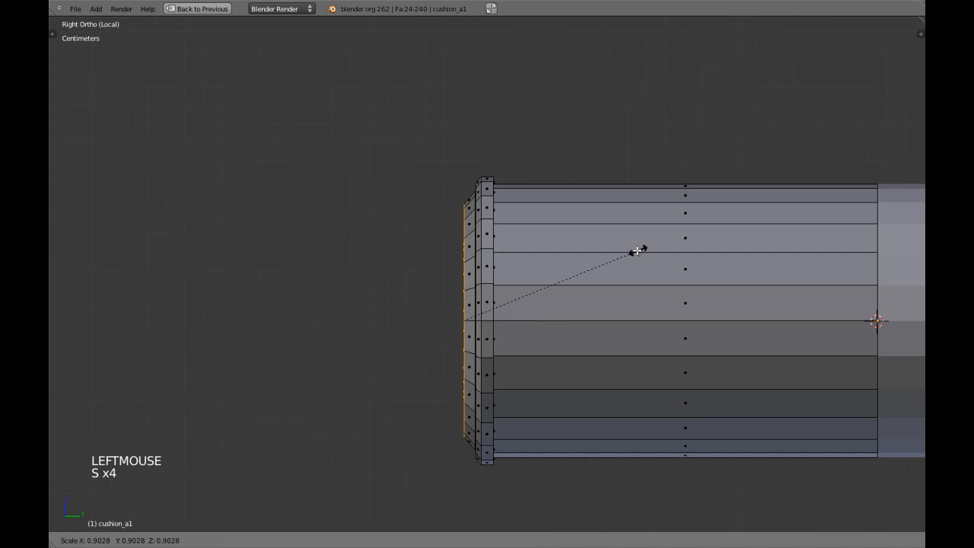
{"action": "left_click", "coordinate": [634, 253]}
Examine the tapered end cap and rim from an angled view.
{"action": "scroll", "coordinate": [629, 283], "scroll_direction": "down", "scroll_amount": 4}
{"action": "key", "text": "Tab"}
{"action": "scroll", "coordinate": [550, 302], "scroll_direction": "up", "scroll_amount": 4}
{"action": "scroll", "coordinate": [550, 303], "scroll_direction": "down", "scroll_amount": 4}
{"action": "key", "text": "a"}
{"action": "middle_click_drag", "start_coordinate": [487, 291], "coordinate": [520, 337]}
{"action": "scroll", "coordinate": [515, 320], "scroll_direction": "up", "scroll_amount": 4}
{"action": "scroll", "coordinate": [523, 328], "scroll_direction": "up", "scroll_amount": 4}
{"action": "key", "text": "Tab"}
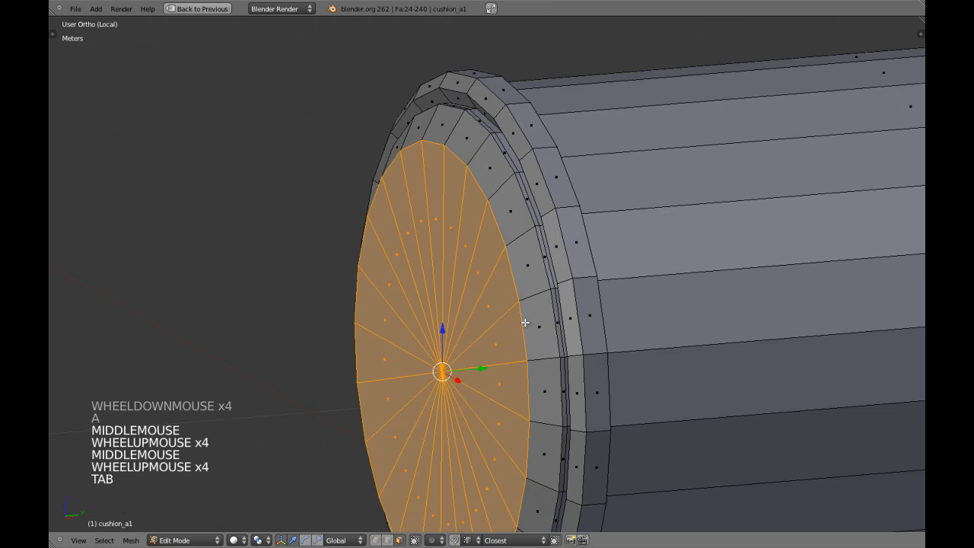
Add a centred loop cut around the tapered band of the end cap and scale it slightly outward to round it.
{"action": "key", "text": "KP_3"}
{"action": "key", "text": "a"}
{"action": "key", "text": "a"}
{"action": "key", "text": "z"}
{"action": "key", "text": "a"}
{"action": "key", "text": "a"}
{"action": "key", "text": "a"}
{"action": "key", "text": "a"}
{"action": "key", "text": "ctrl+r"}
{"action": "right_click", "coordinate": [448, 187]}
{"action": "key", "text": "z"}
{"action": "key", "text": "s"}
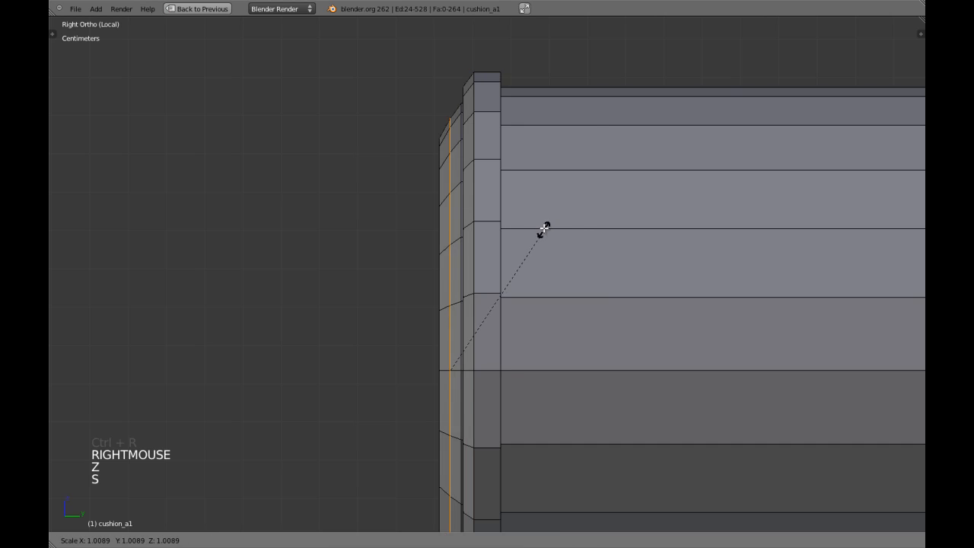
{"action": "left_click", "coordinate": [549, 194], "text": "shift"}
Examine the rounded end and the rim's inner side in object mode.
{"action": "key", "text": "Tab"}
{"action": "scroll", "coordinate": [583, 246], "scroll_direction": "down", "scroll_amount": 8}
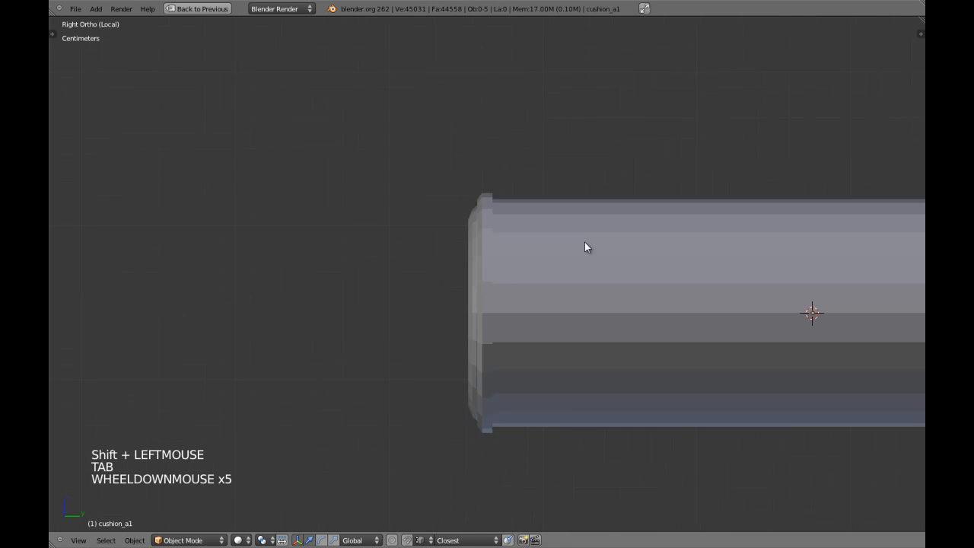
{"action": "key", "text": "a"}
{"action": "key", "text": "a"}
{"action": "middle_click_drag", "start_coordinate": [609, 254], "coordinate": [526, 238], "text": "shift"}
{"action": "scroll", "coordinate": [367, 188], "scroll_direction": "up", "scroll_amount": 3}
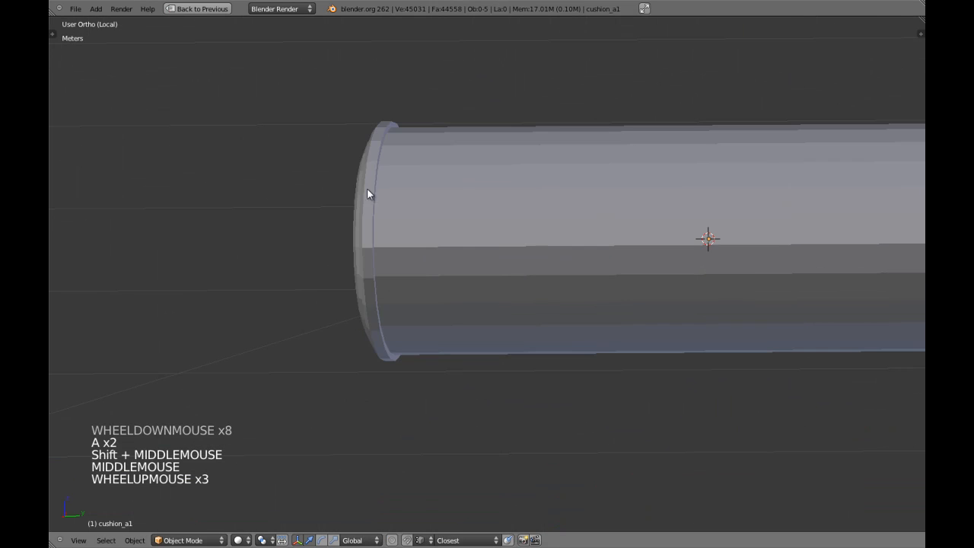
{"action": "middle_click_drag", "start_coordinate": [383, 148], "coordinate": [408, 248]}
{"action": "scroll", "coordinate": [380, 130], "scroll_direction": "up", "scroll_amount": 4}
Move the rim's outer edge loop on the body side along Y toward the cushion end to slope that side, and deselect it.
{"action": "key", "text": "Tab"}
{"action": "key", "text": "a"}
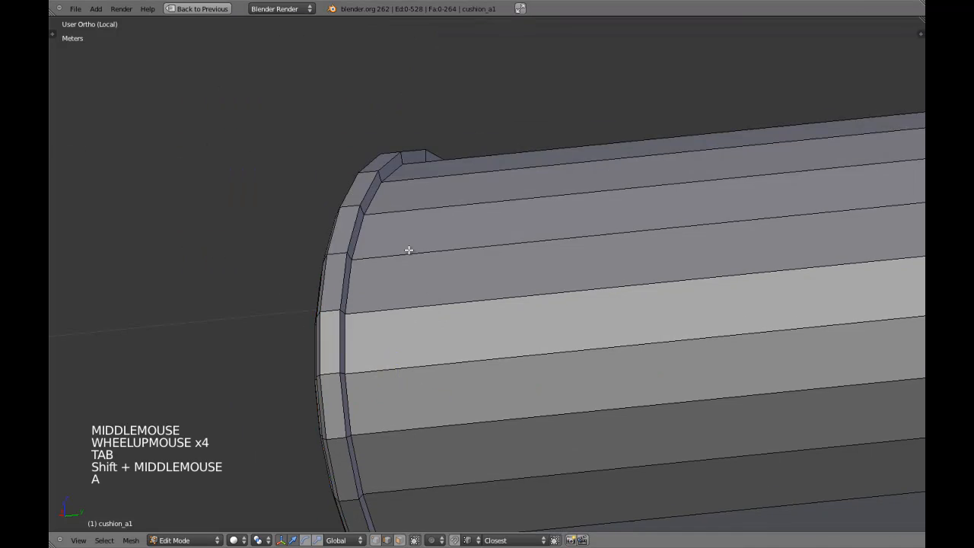
{"action": "key", "text": "a"}
{"action": "key", "text": "a"}
{"action": "right_click", "coordinate": [381, 181]}
{"action": "key", "text": "KP_Decimal"}
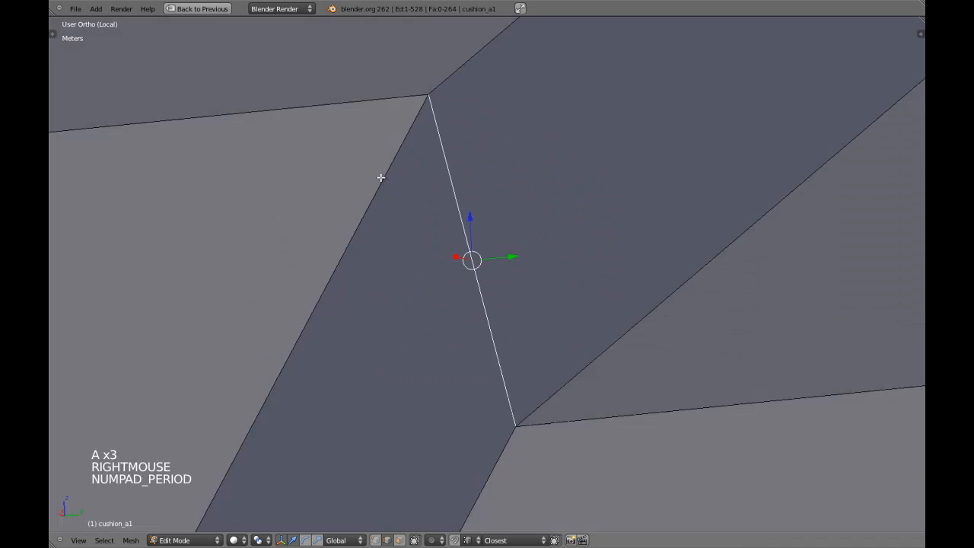
{"action": "scroll", "coordinate": [513, 341], "scroll_direction": "down", "scroll_amount": 2}
{"action": "scroll", "coordinate": [514, 341], "scroll_direction": "down", "scroll_amount": 9}
{"action": "key", "text": "a"}
{"action": "key", "text": "a"}
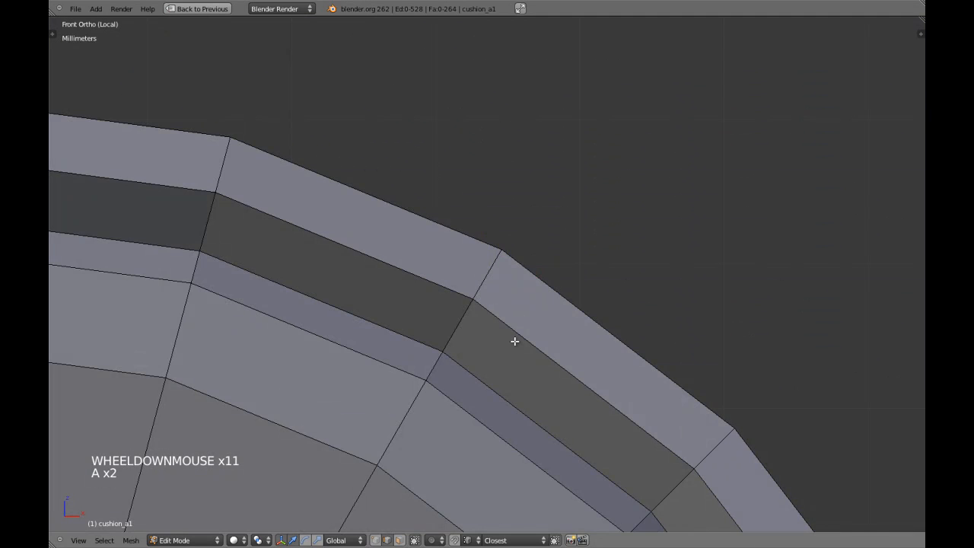
{"action": "key", "text": "KP_3"}
{"action": "key", "text": "a"}
{"action": "key", "text": "a"}
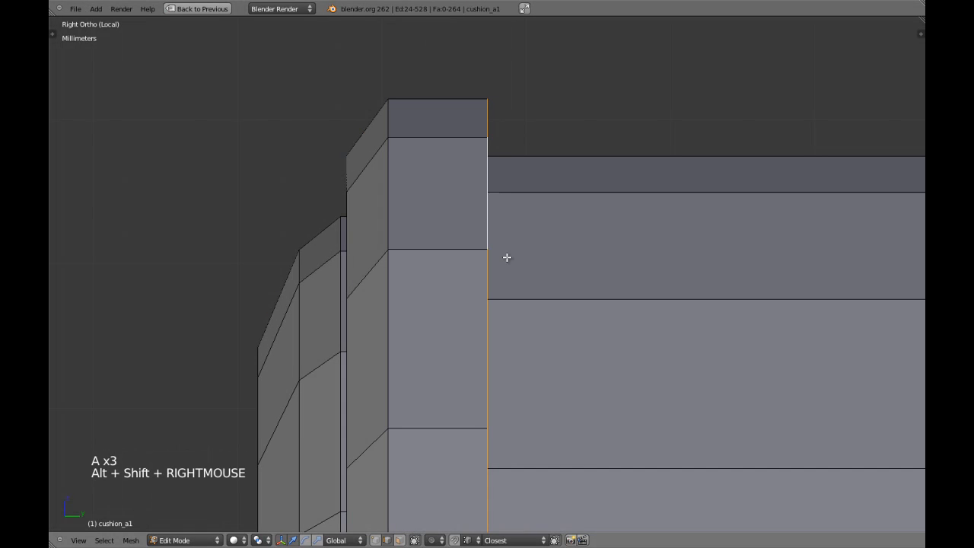
{"action": "key", "text": "g"}
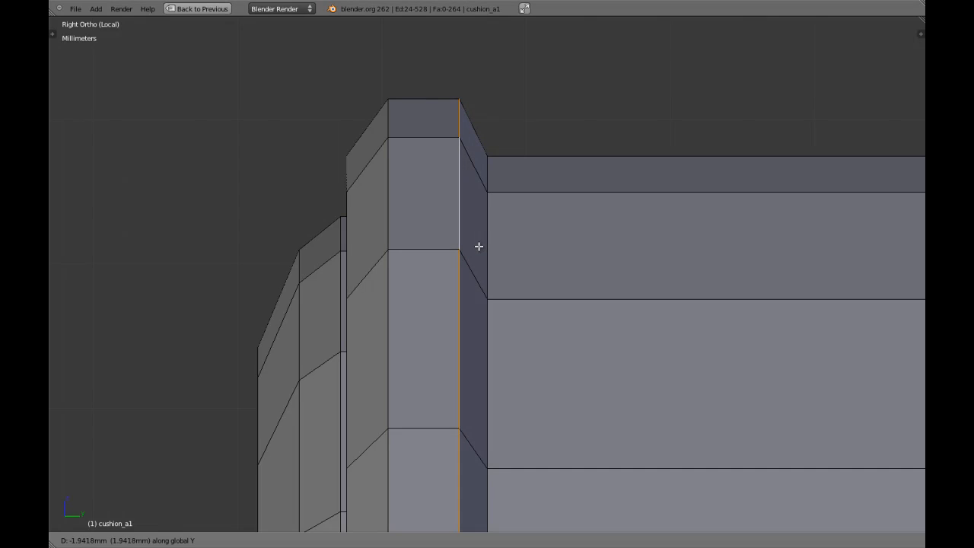
{"action": "left_click", "coordinate": [469, 246]}
{"action": "key", "text": "a"}
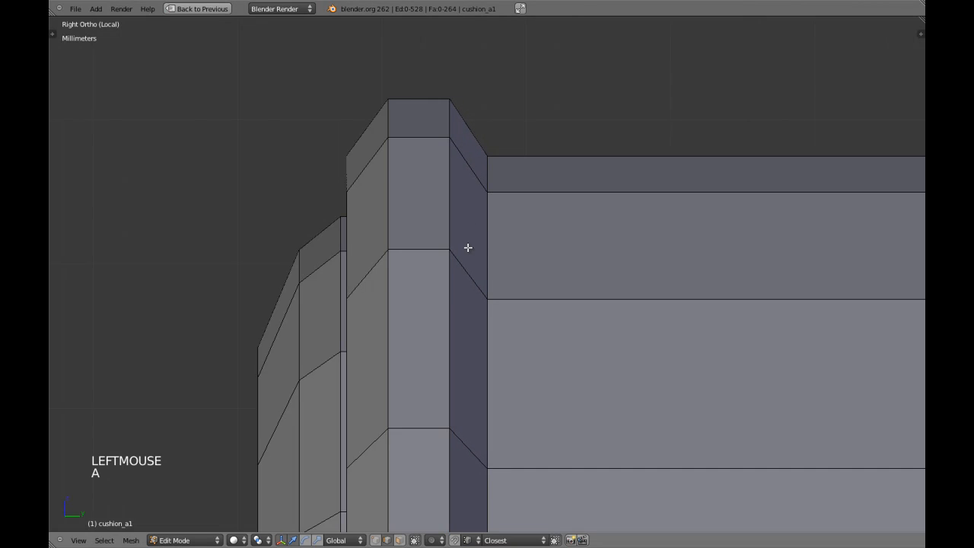
Add a centred loop cut around the rim's outer band and scale it slightly outward to round the piping.
{"action": "scroll", "coordinate": [465, 250], "scroll_direction": "down", "scroll_amount": 4}
{"action": "scroll", "coordinate": [464, 252], "scroll_direction": "down", "scroll_amount": 3}
{"action": "scroll", "coordinate": [465, 252], "scroll_direction": "up", "scroll_amount": 3}
{"action": "key", "text": "ctrl+r"}
{"action": "left_click", "coordinate": [459, 202]}
{"action": "right_click", "coordinate": [459, 203]}
{"action": "scroll", "coordinate": [482, 235], "scroll_direction": "up", "scroll_amount": 2}
{"action": "key", "text": "s"}
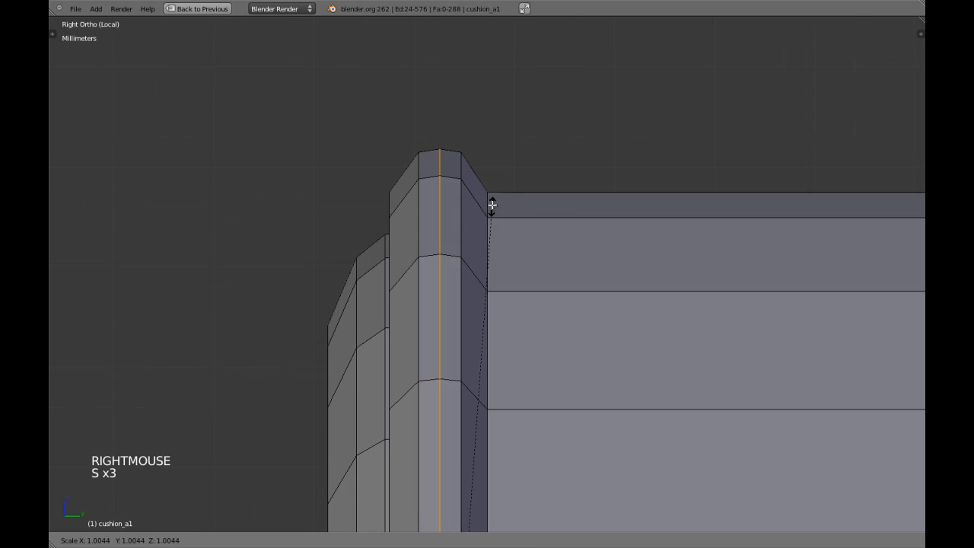
{"action": "left_click", "coordinate": [500, 156], "text": "shift"}
Examine the rounded piping and the bolster body from the side in object and edit mode.
{"action": "key", "text": "Tab"}
{"action": "scroll", "coordinate": [566, 282], "scroll_direction": "down", "scroll_amount": 14}
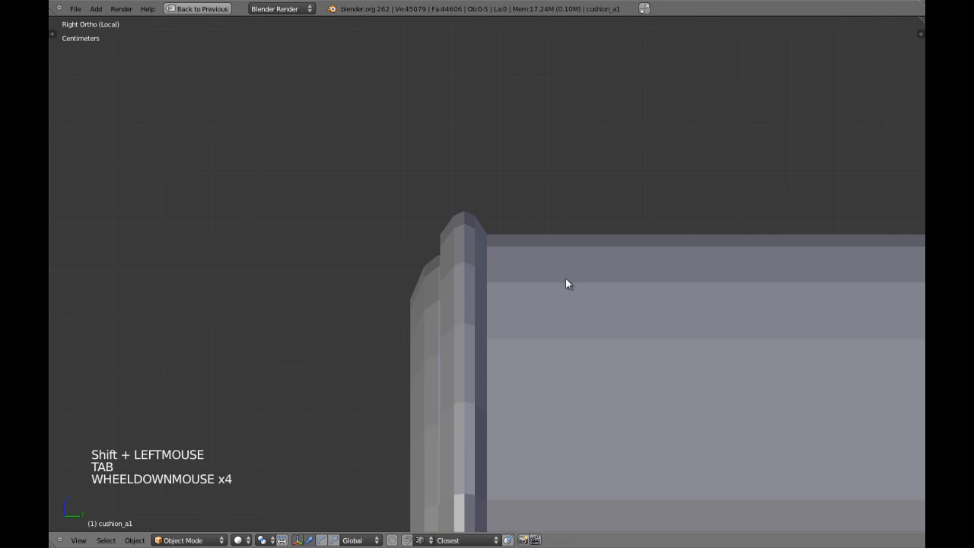
{"action": "mouse_move", "coordinate": [565, 281]}
{"action": "middle_mouse_down"}
{"action": "mouse_move", "coordinate": [541, 319]}
{"action": "mouse_move", "coordinate": [634, 348]}
{"action": "mouse_move", "coordinate": [569, 346]}
{"action": "mouse_move", "coordinate": [587, 325]}
{"action": "mouse_move", "coordinate": [527, 267]}
{"action": "mouse_move", "coordinate": [493, 277]}
{"action": "mouse_move", "coordinate": [581, 279]}
{"action": "mouse_move", "coordinate": [563, 296]}
{"action": "middle_mouse_up"}
{"action": "key", "text": "KP_3"}
{"action": "scroll", "coordinate": [570, 346], "scroll_direction": "up", "scroll_amount": 3}
{"action": "key", "text": "Tab"}
{"action": "right_click", "coordinate": [570, 344]}
{"action": "key", "text": "a"}
{"action": "key", "text": "a"}
{"action": "key", "text": "Tab"}
{"action": "scroll", "coordinate": [608, 318], "scroll_direction": "up", "scroll_amount": 3}
{"action": "scroll", "coordinate": [609, 318], "scroll_direction": "down", "scroll_amount": 3}
{"action": "key", "text": "Tab"}
{"action": "key", "text": "a"}
{"action": "key", "text": "a"}
{"action": "scroll", "coordinate": [496, 283], "scroll_direction": "up", "scroll_amount": 1}
{"action": "key", "text": "a"}
{"action": "scroll", "coordinate": [535, 275], "scroll_direction": "up", "scroll_amount": 2}
{"action": "key", "text": "a"}
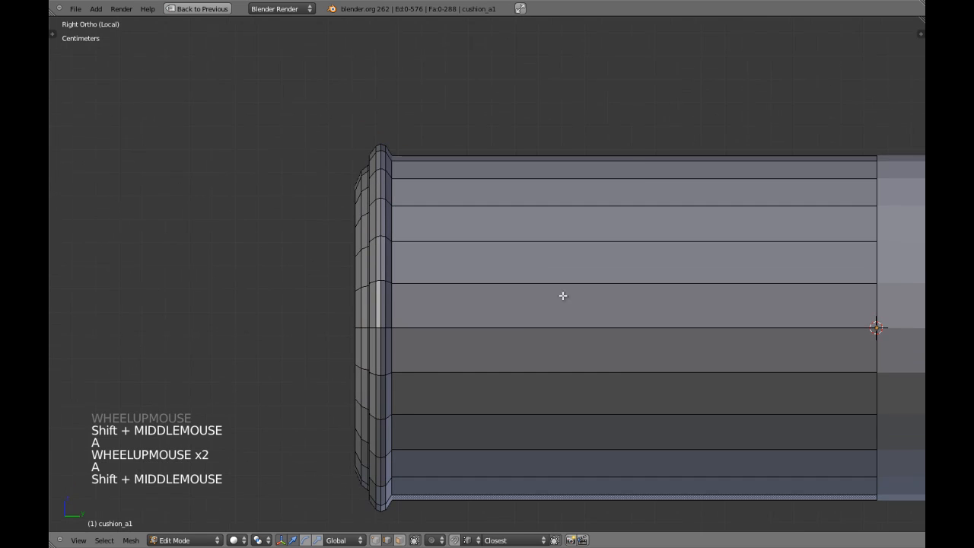
Add a loop cut around the bolster body and slide it close to the piping rim.
{"action": "key", "text": "ctrl+r"}
{"action": "left_click", "coordinate": [626, 198]}
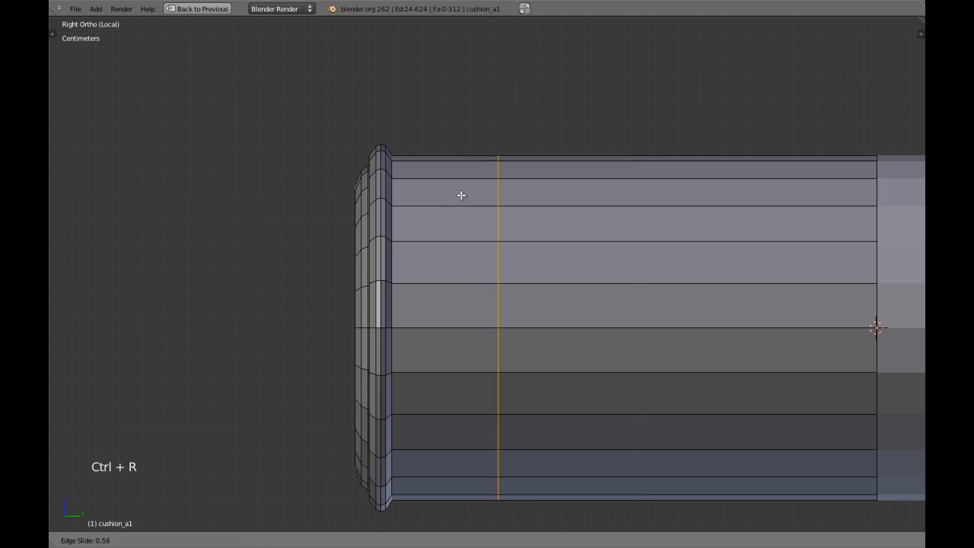
{"action": "left_click", "coordinate": [389, 182]}
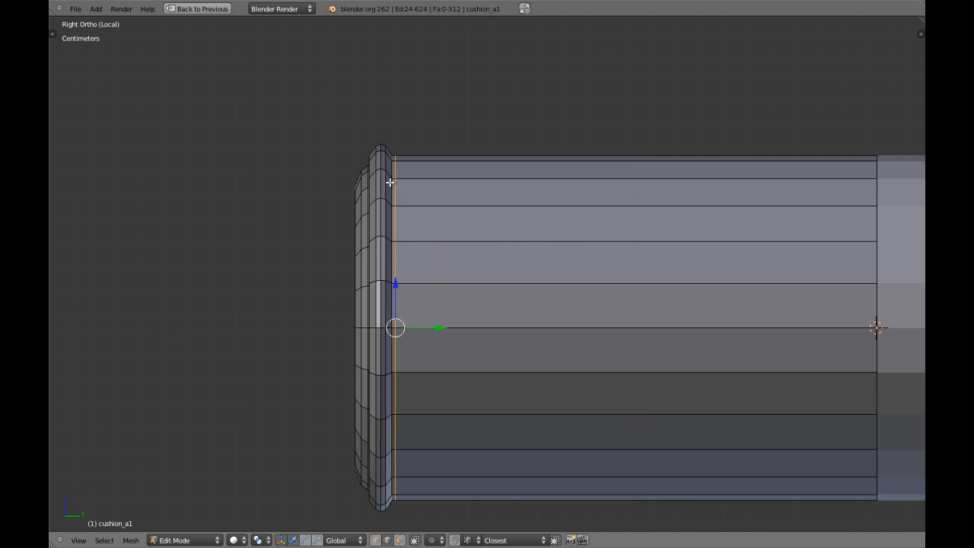
Select the ring of long body faces in face select mode and scale it to about 1.07, excluding the Y axis.
{"action": "key", "text": "ctrl+Tab"}
{"action": "left_click", "coordinate": [552, 234]}
{"action": "right_click", "coordinate": [563, 242], "text": "alt+shift"}
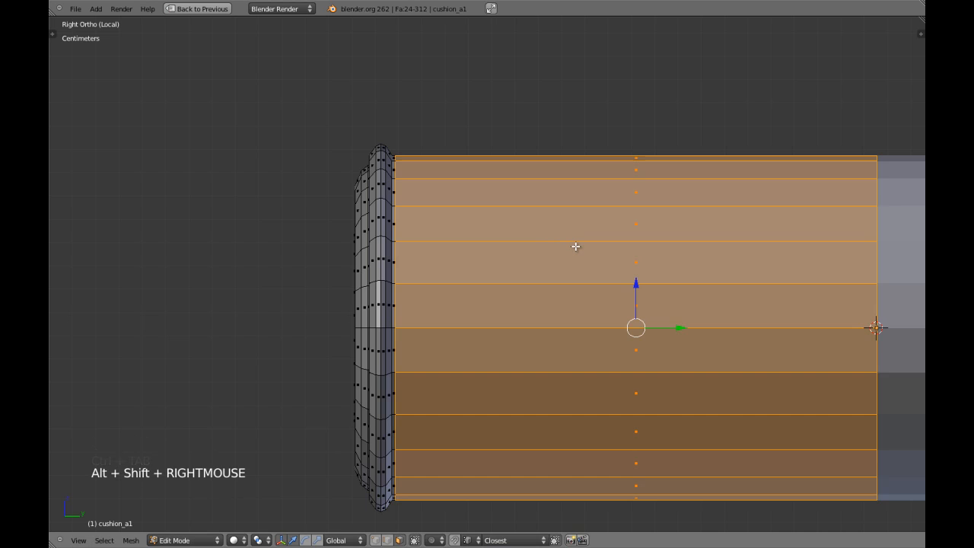
{"action": "key", "text": "s"}
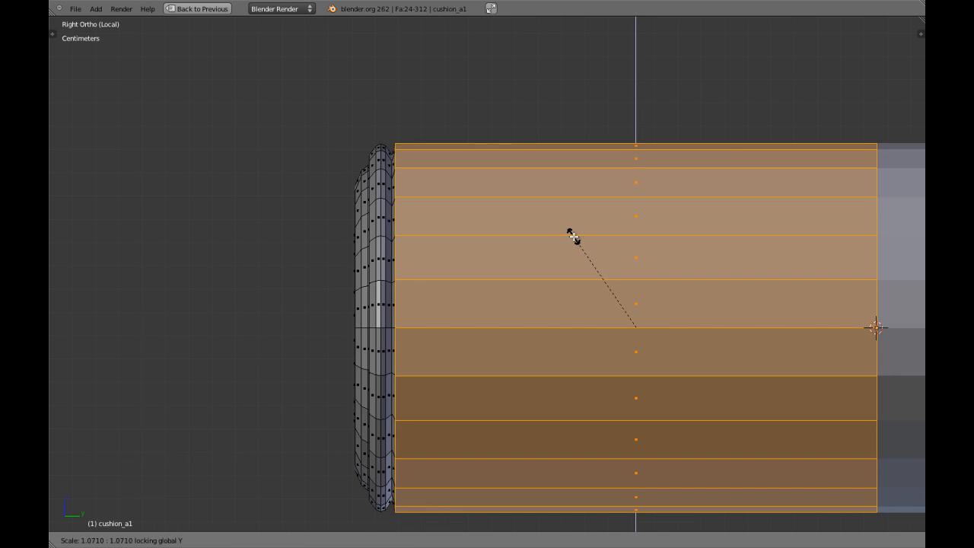
{"action": "left_click", "coordinate": [574, 236], "text": "shift"}
{"action": "key", "text": "a"}
Move the enlarged body's edge loop beside the piping along the Y axis in edge select mode.
{"action": "key", "text": "ctrl+Tab"}
{"action": "left_click", "coordinate": [431, 210]}
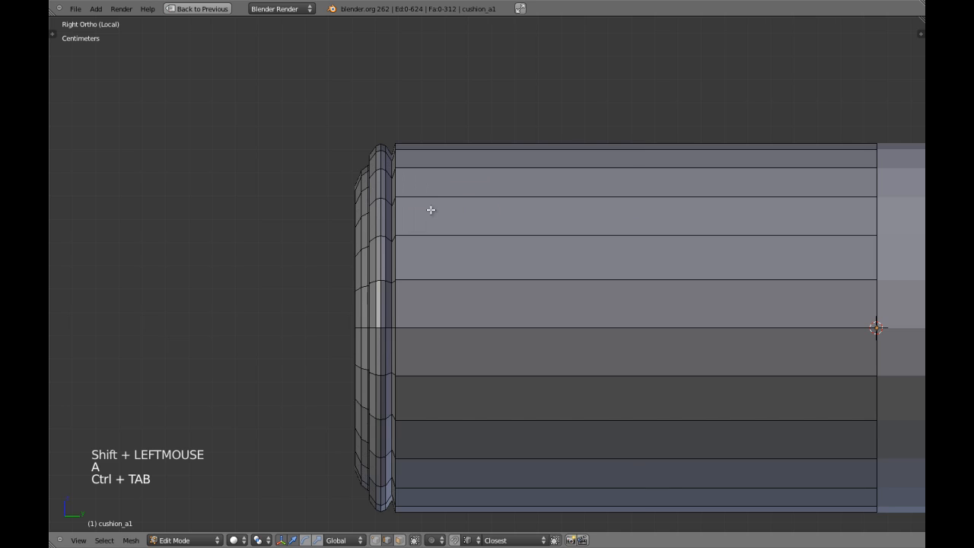
{"action": "right_click", "coordinate": [407, 219], "text": "alt+shift"}
{"action": "scroll", "coordinate": [492, 273], "scroll_direction": "up", "scroll_amount": 1}
{"action": "middle_click_drag", "start_coordinate": [442, 264], "coordinate": [462, 293], "text": "shift"}
{"action": "key", "text": "g"}
{"action": "key", "text": "y"}
{"action": "left_click", "coordinate": [491, 273]}
Examine the piping groove and enlarged body of the bolster in object mode from the side and in perspective.
{"action": "key", "text": "Tab"}
{"action": "scroll", "coordinate": [495, 274], "scroll_direction": "down", "scroll_amount": 6}
{"action": "key", "text": "KP_3"}
{"action": "scroll", "coordinate": [541, 303], "scroll_direction": "up", "scroll_amount": 5}
{"action": "scroll", "coordinate": [581, 332], "scroll_direction": "down", "scroll_amount": 3}
{"action": "right_click", "coordinate": [608, 315]}
{"action": "key", "text": "KP_5"}
{"action": "key", "text": "KP_Decimal"}
{"action": "scroll", "coordinate": [607, 312], "scroll_direction": "down", "scroll_amount": 3}
{"action": "scroll", "coordinate": [495, 315], "scroll_direction": "up", "scroll_amount": 3}
{"action": "middle_click_drag", "start_coordinate": [463, 294], "coordinate": [504, 282], "text": "shift"}
{"action": "middle_click_drag", "start_coordinate": [370, 233], "coordinate": [479, 261]}
{"action": "scroll", "coordinate": [444, 243], "scroll_direction": "up", "scroll_amount": 5}
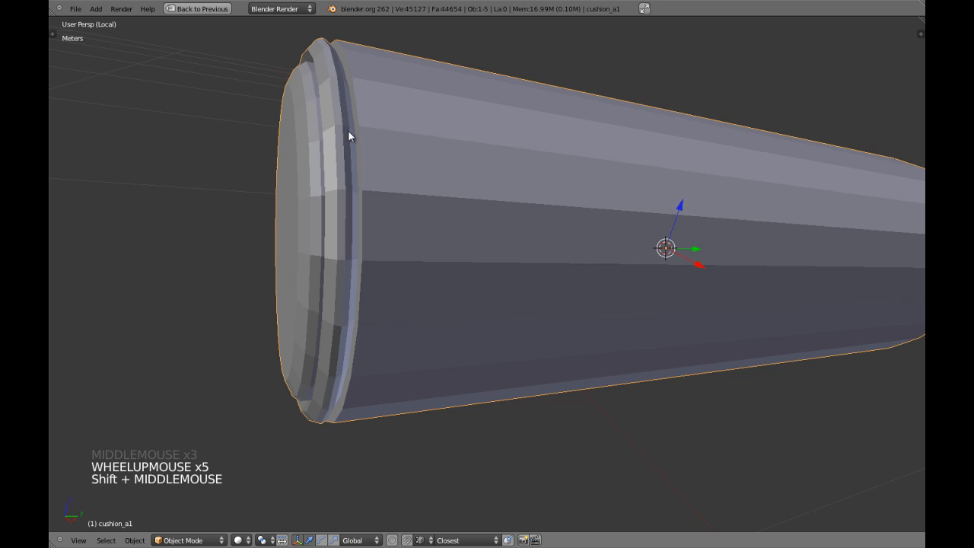
Hide the ring of long body faces in face select mode, working from the right orthographic view.
{"action": "key", "text": "KP_3"}
{"action": "key", "text": "KP_5"}
{"action": "middle_click_drag", "start_coordinate": [349, 131], "coordinate": [454, 224], "text": "shift"}
{"action": "key", "text": "Tab"}
{"action": "scroll", "coordinate": [454, 222], "scroll_direction": "up", "scroll_amount": 4}
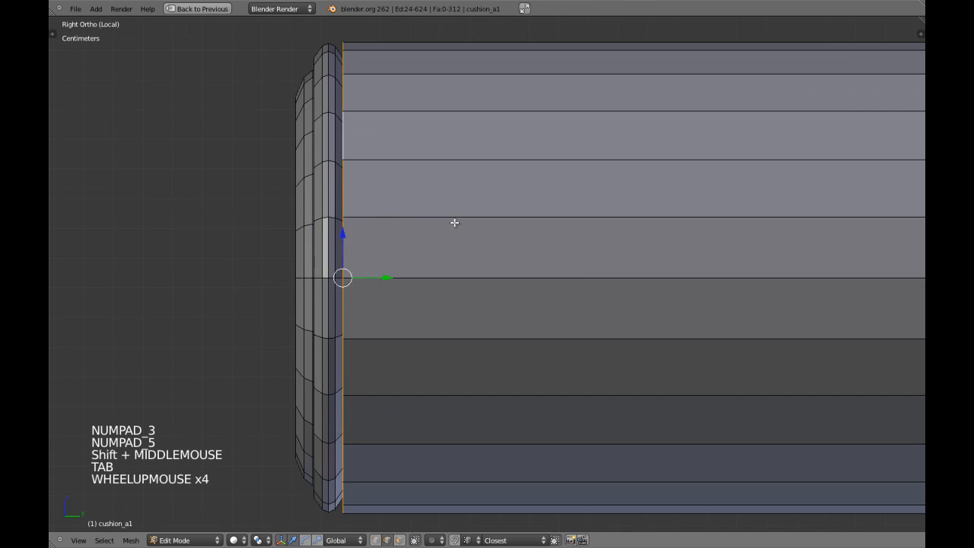
{"action": "key", "text": "a"}
{"action": "key", "text": "ctrl+Tab"}
{"action": "left_click", "coordinate": [450, 226]}
{"action": "right_click", "coordinate": [459, 218], "text": "alt+shift"}
{"action": "key", "text": "h"}
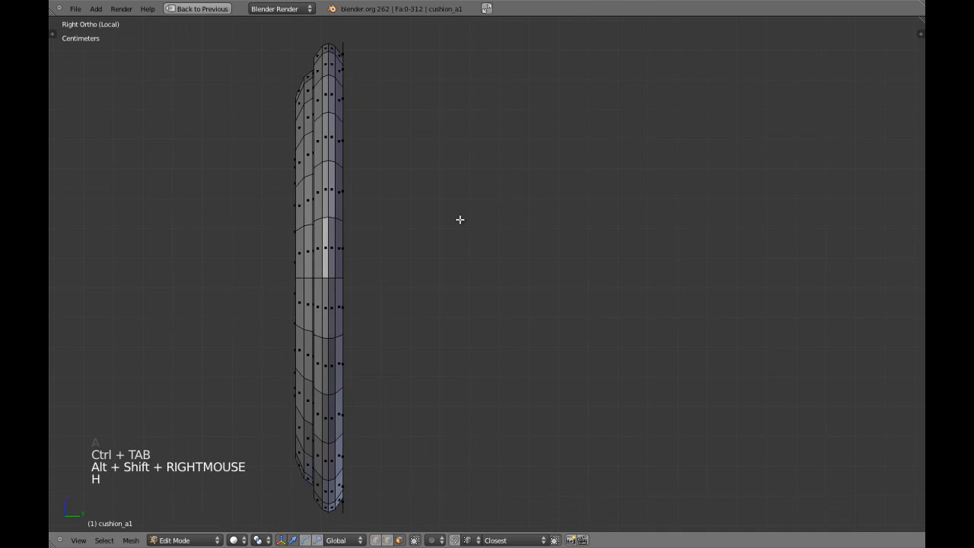
Examine the exposed piping rim and its inner edge loop in edge select mode.
{"action": "middle_click_drag", "start_coordinate": [408, 184], "coordinate": [555, 315], "text": "shift"}
{"action": "scroll", "coordinate": [548, 308], "scroll_direction": "up", "scroll_amount": 3}
{"action": "middle_click_drag", "start_coordinate": [526, 269], "coordinate": [535, 277]}
{"action": "key", "text": "ctrl+Tab"}
{"action": "left_click", "coordinate": [445, 144], "text": "shift"}
{"action": "scroll", "coordinate": [471, 143], "scroll_direction": "down", "scroll_amount": 1}
{"action": "middle_click_drag", "start_coordinate": [474, 157], "coordinate": [479, 288]}
{"action": "scroll", "coordinate": [502, 270], "scroll_direction": "down", "scroll_amount": 2}
{"action": "scroll", "coordinate": [478, 288], "scroll_direction": "down", "scroll_amount": 6}
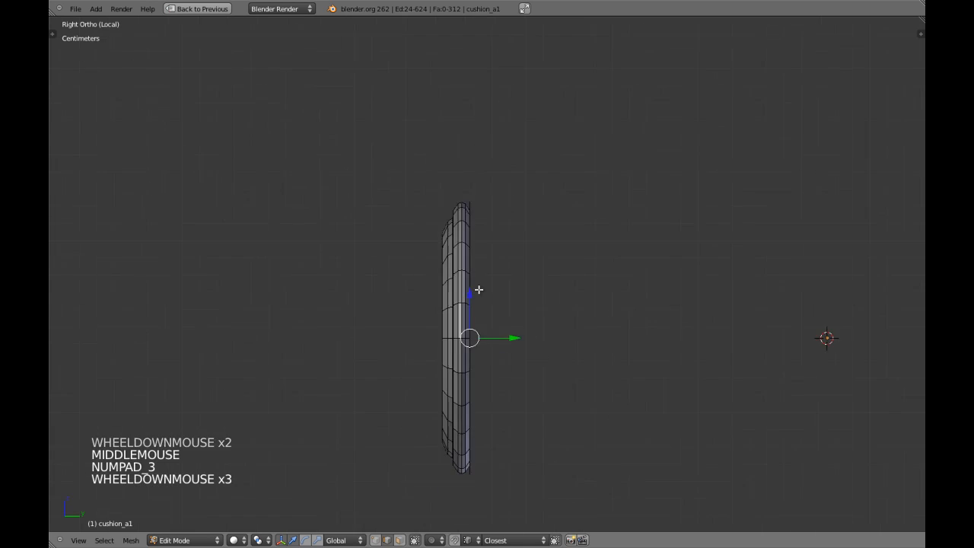
Reveal the hidden body faces and clear the selection.
{"action": "key", "text": "a"}
{"action": "key", "text": "a"}
{"action": "key", "text": "a"}
{"action": "key", "text": "alt+h"}
{"action": "scroll", "coordinate": [479, 289], "scroll_direction": "up", "scroll_amount": 3}
{"action": "key", "text": "a"}
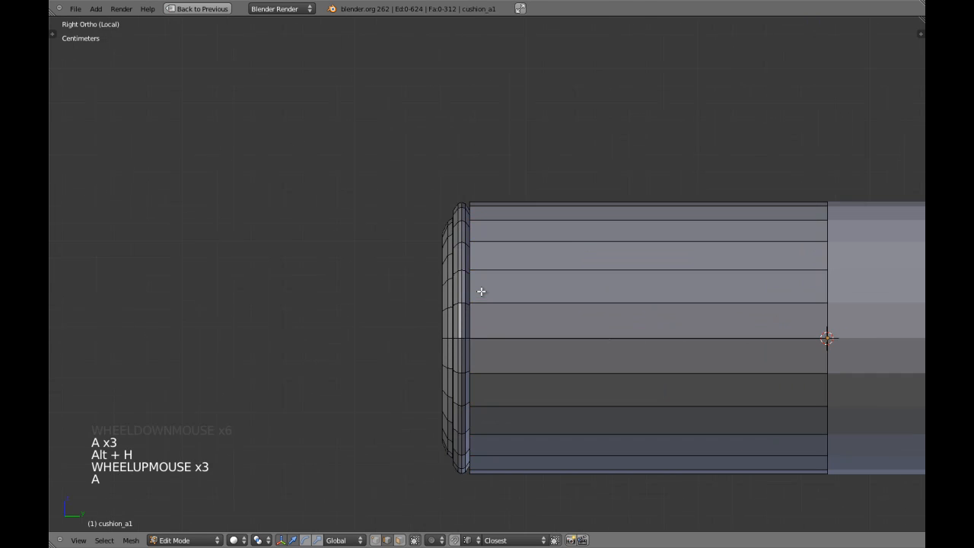
Return to object mode and save the file over the existing one.
{"action": "key", "text": "Tab"}
{"action": "scroll", "coordinate": [533, 292], "scroll_direction": "down", "scroll_amount": 2}
{"action": "key", "text": "ctrl+w"}
{"action": "left_click", "coordinate": [536, 291]}
Apply smooth shading to the bolster cushion.
{"action": "middle_click_drag", "start_coordinate": [550, 274], "coordinate": [506, 251]}
{"action": "scroll", "coordinate": [452, 245], "scroll_direction": "up", "scroll_amount": 3}
{"action": "key", "text": "KP_3"}
{"action": "scroll", "coordinate": [507, 251], "scroll_direction": "down", "scroll_amount": 2}
{"action": "scroll", "coordinate": [506, 252], "scroll_direction": "down", "scroll_amount": 1}
{"action": "key", "text": "t"}
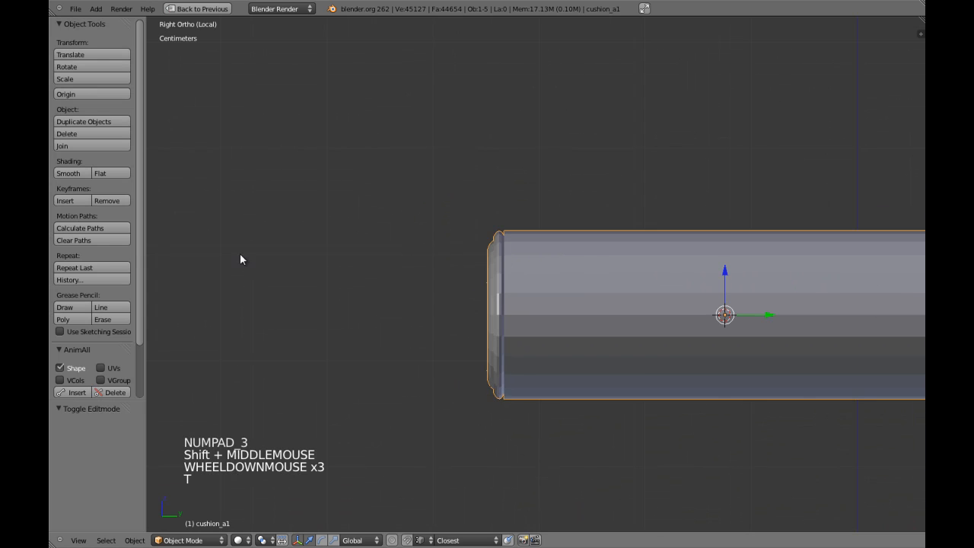
{"action": "left_click", "coordinate": [65, 173]}
{"action": "key", "text": "t"}
Collapse the Mirror modifier's settings and add a Subdivision Surface modifier at level 2 to the bolster.
{"action": "key", "text": "shift+space"}
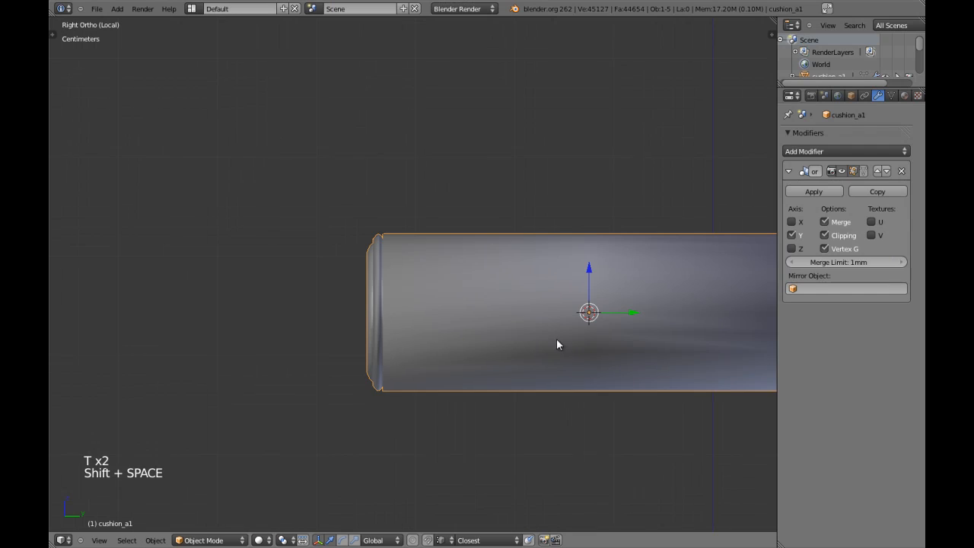
{"action": "middle_click_drag", "start_coordinate": [559, 342], "coordinate": [564, 339], "text": "shift"}
{"action": "key", "text": "a"}
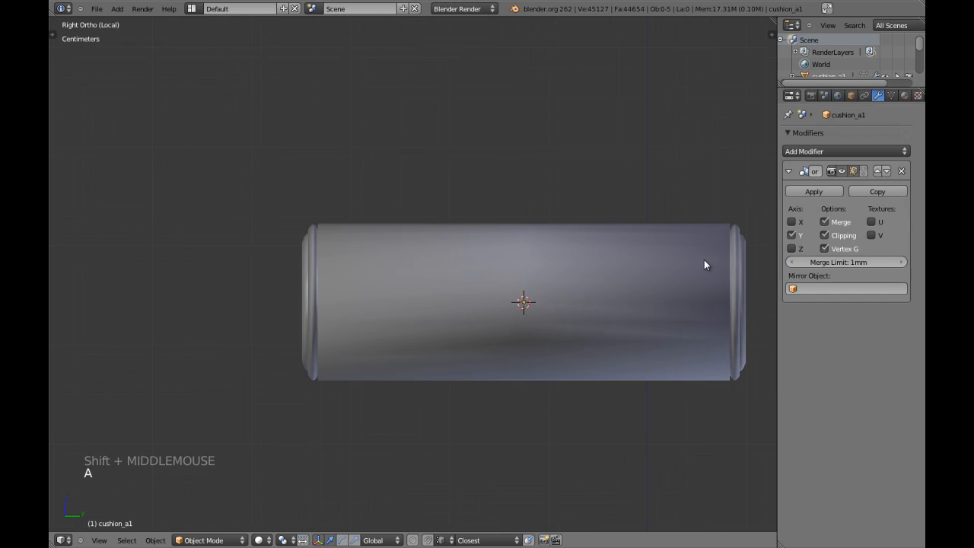
{"action": "left_click", "coordinate": [790, 171]}
{"action": "right_click", "coordinate": [567, 306]}
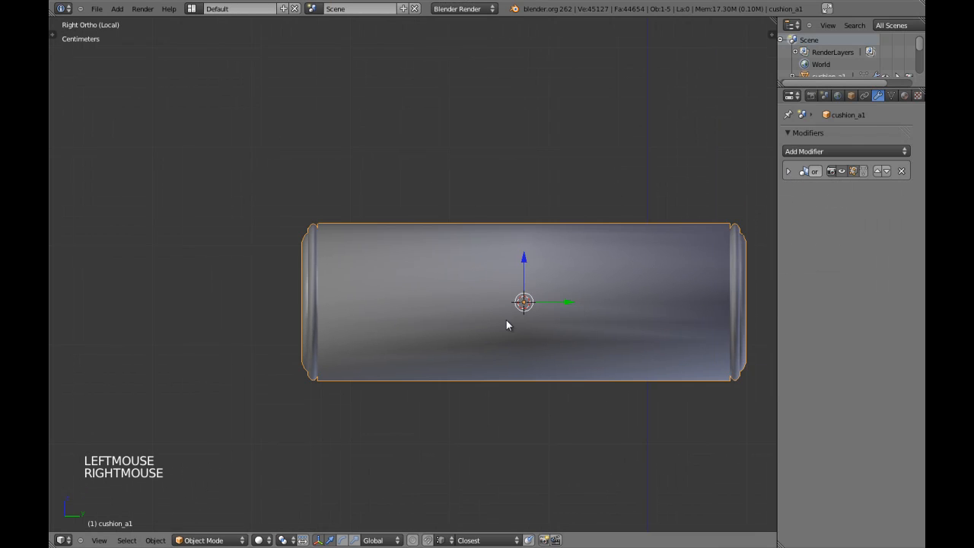
{"action": "key", "text": "a"}
{"action": "right_click", "coordinate": [432, 319]}
{"action": "key", "text": "ctrl+2"}
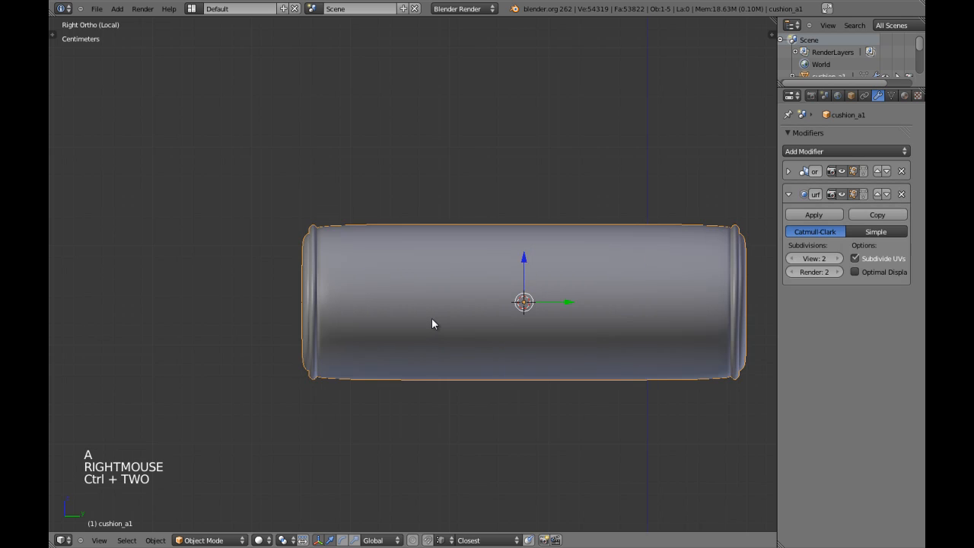
Examine the smoothed bolster in a maximized view, in perspective and from the right side.
{"action": "key", "text": "a"}
{"action": "key", "text": "shift+space"}
{"action": "scroll", "coordinate": [477, 322], "scroll_direction": "down", "scroll_amount": 5}
{"action": "middle_click_drag", "start_coordinate": [467, 263], "coordinate": [548, 287]}
{"action": "scroll", "coordinate": [543, 338], "scroll_direction": "up", "scroll_amount": 4}
{"action": "key", "text": "KP_3"}
{"action": "right_click", "coordinate": [492, 262]}
{"action": "key", "text": "KP_5"}
{"action": "key", "text": "KP_Decimal"}
{"action": "key", "text": "a"}
{"action": "key", "text": "a"}
{"action": "key", "text": "KP_3"}
{"action": "key", "text": "KP_5"}
{"action": "scroll", "coordinate": [533, 279], "scroll_direction": "up", "scroll_amount": 3}
{"action": "scroll", "coordinate": [547, 287], "scroll_direction": "up", "scroll_amount": 4}
{"action": "scroll", "coordinate": [547, 287], "scroll_direction": "down", "scroll_amount": 2}
{"action": "scroll", "coordinate": [564, 289], "scroll_direction": "down", "scroll_amount": 5}
{"action": "right_click", "coordinate": [621, 276]}
Enable Optimal Display on the bolster's Subdivision Surface modifier and collapse its settings.
{"action": "key", "text": "shift+space"}
{"action": "scroll", "coordinate": [506, 292], "scroll_direction": "up", "scroll_amount": 1}
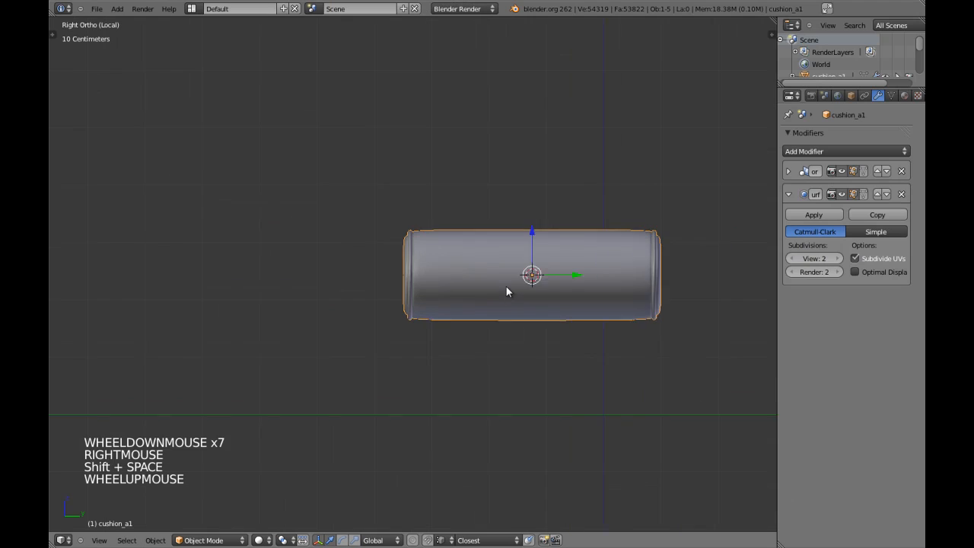
{"action": "scroll", "coordinate": [501, 289], "scroll_direction": "up", "scroll_amount": 1}
{"action": "key", "text": "a"}
{"action": "scroll", "coordinate": [495, 291], "scroll_direction": "up", "scroll_amount": 3}
{"action": "scroll", "coordinate": [495, 291], "scroll_direction": "down", "scroll_amount": 1}
{"action": "middle_click_drag", "start_coordinate": [494, 291], "coordinate": [431, 293], "text": "shift"}
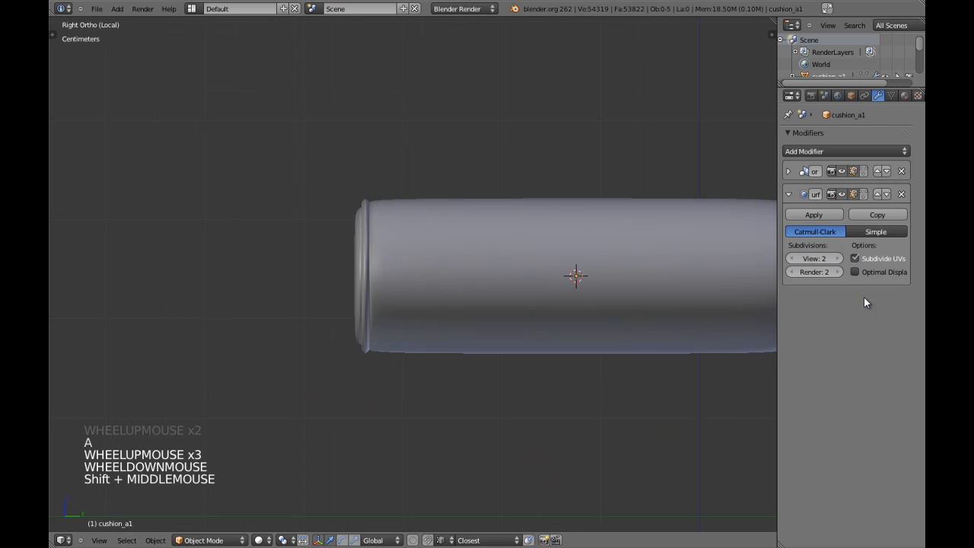
{"action": "left_click", "coordinate": [863, 272]}
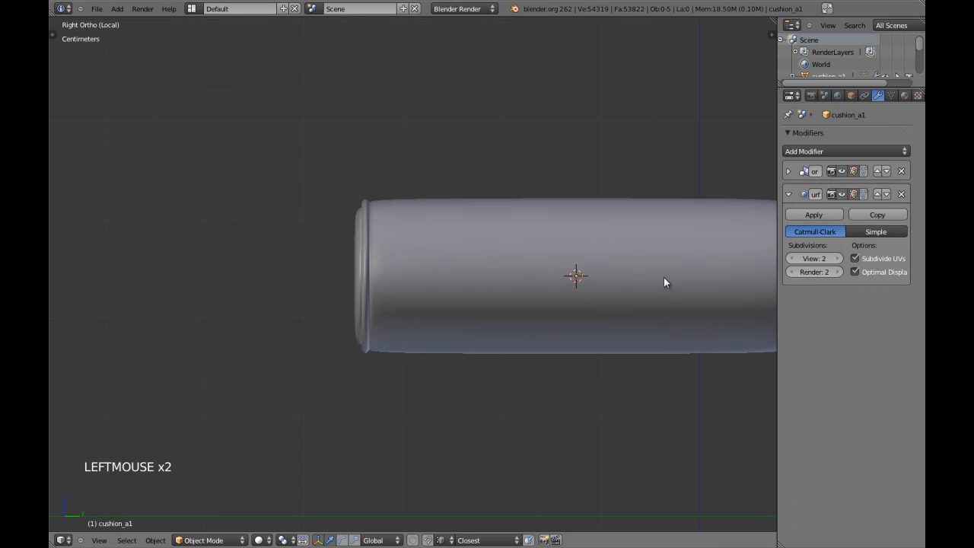
{"action": "left_click", "coordinate": [789, 194]}
Maximize the viewport and open the bolster mesh for editing with nothing selected.
{"action": "key", "text": "shift+space"}
{"action": "right_click", "coordinate": [546, 306]}
{"action": "middle_click_drag", "start_coordinate": [525, 313], "coordinate": [545, 333], "text": "shift"}
{"action": "key", "text": "Tab"}
{"action": "scroll", "coordinate": [546, 307], "scroll_direction": "up", "scroll_amount": 1}
{"action": "key", "text": "a"}
{"action": "key", "text": "a"}
{"action": "key", "text": "a"}
{"action": "key", "text": "a"}
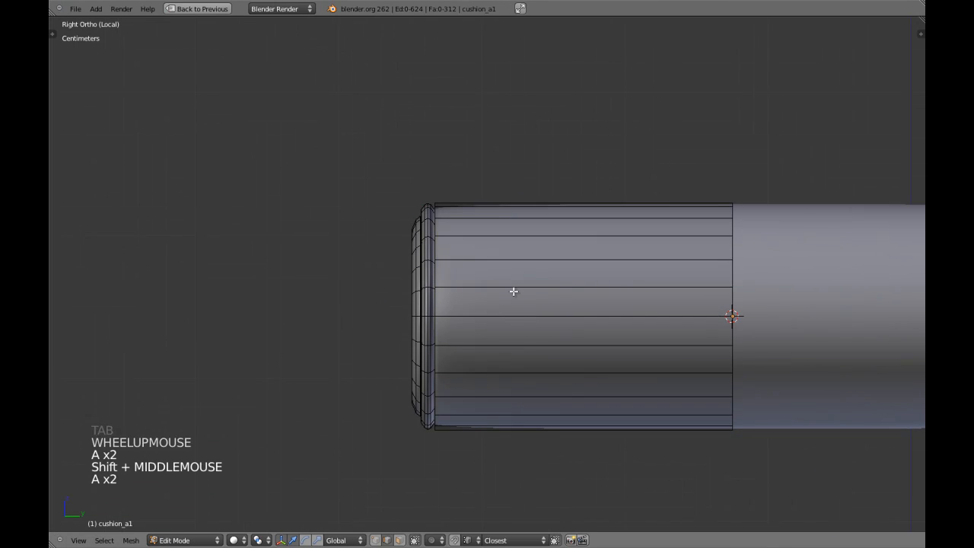
Try scaling the body's central edge loop to about 1.03, and undo the scaling.
{"action": "middle_click_drag", "start_coordinate": [511, 290], "coordinate": [543, 303], "text": "shift"}
{"action": "scroll", "coordinate": [543, 303], "scroll_direction": "up", "scroll_amount": 2}
{"action": "key", "text": "ctrl+r"}
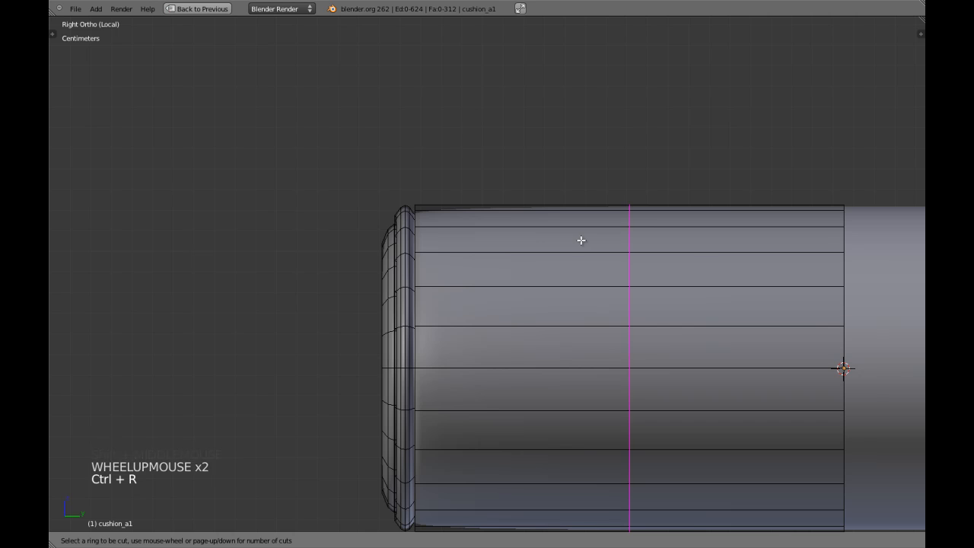
{"action": "key", "text": "a"}
{"action": "key", "text": "a"}
{"action": "right_click", "coordinate": [842, 300], "text": "alt+shift"}
{"action": "middle_click_drag", "start_coordinate": [842, 300], "coordinate": [616, 300], "text": "shift"}
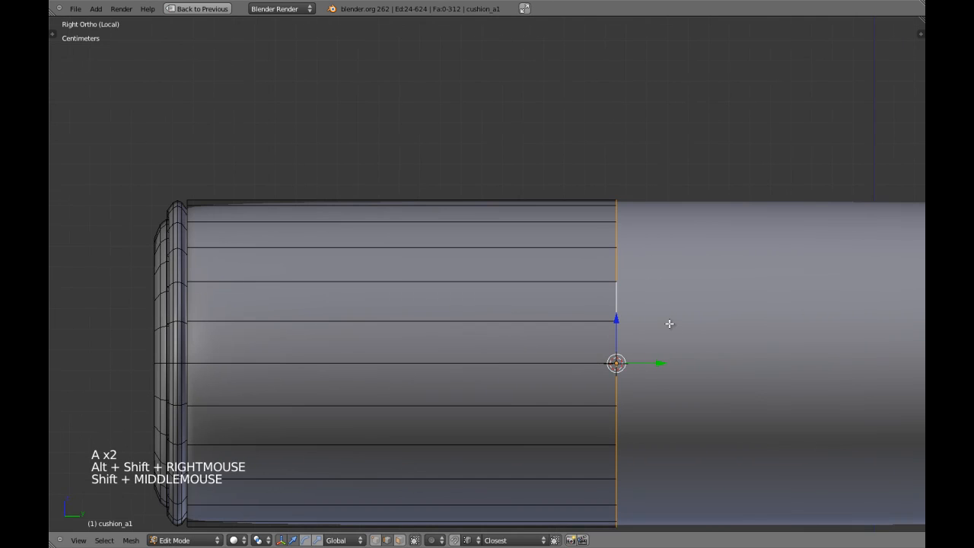
{"action": "scroll", "coordinate": [670, 324], "scroll_direction": "down", "scroll_amount": 2}
{"action": "key", "text": "s"}
{"action": "key", "text": "s"}
{"action": "key", "text": "s"}
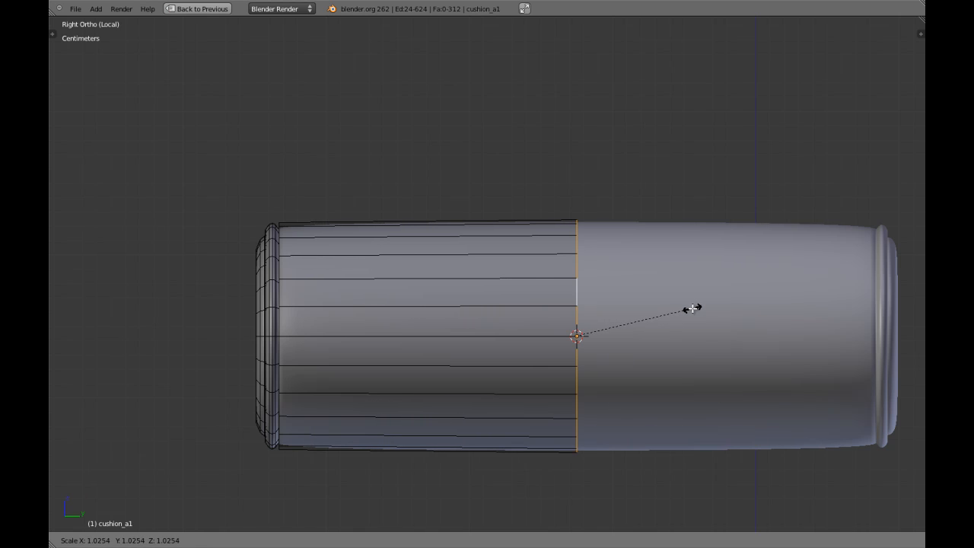
{"action": "left_click", "coordinate": [693, 308], "text": "shift"}
{"action": "key", "text": "ctrl+z"}
Add a loop cut around the body, slide it to about -0.91 near the piping, and check it in object mode.
{"action": "middle_click_drag", "start_coordinate": [546, 313], "coordinate": [580, 321], "text": "shift"}
{"action": "key", "text": "a"}
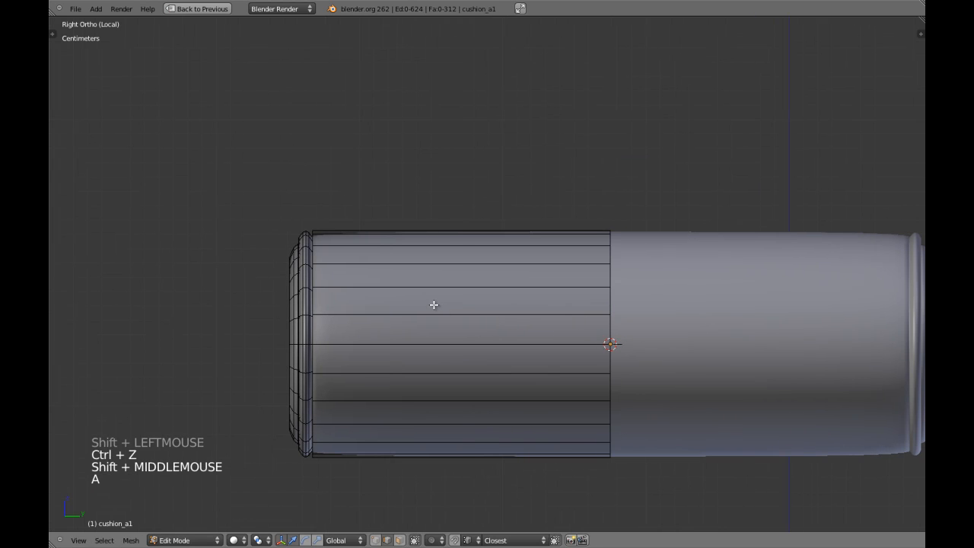
{"action": "key", "text": "ctrl+r"}
{"action": "left_click", "coordinate": [465, 304]}
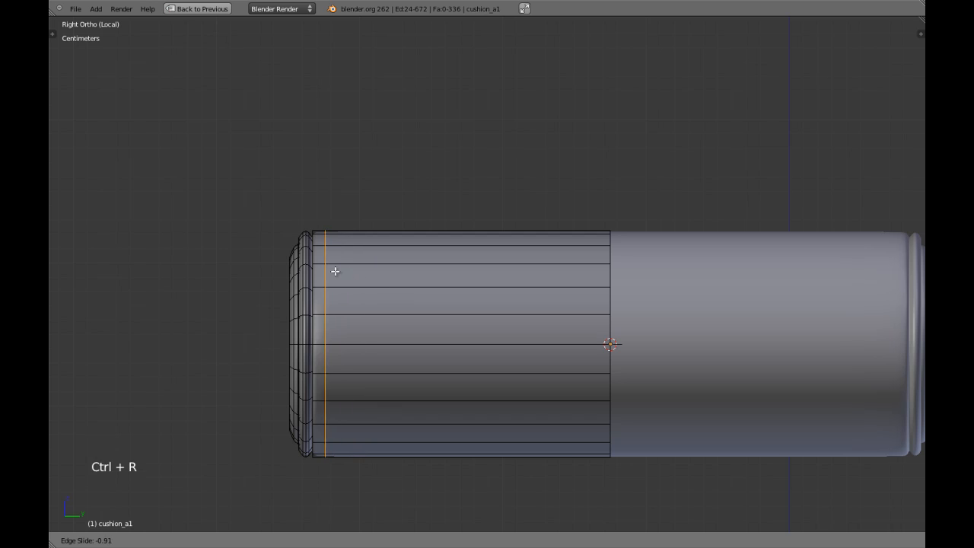
{"action": "left_click", "coordinate": [330, 268]}
{"action": "key", "text": "Tab"}
{"action": "middle_click_drag", "start_coordinate": [351, 303], "coordinate": [520, 317], "text": "shift"}
{"action": "scroll", "coordinate": [461, 322], "scroll_direction": "up", "scroll_amount": 4}
{"action": "scroll", "coordinate": [492, 317], "scroll_direction": "up", "scroll_amount": 2}
Try to enlarge the new edge loop beside the piping.
{"action": "key", "text": "Tab"}
{"action": "key", "text": "a"}
{"action": "key", "text": "a"}
{"action": "key", "text": "ctrl+z"}
{"action": "key", "text": "s"}
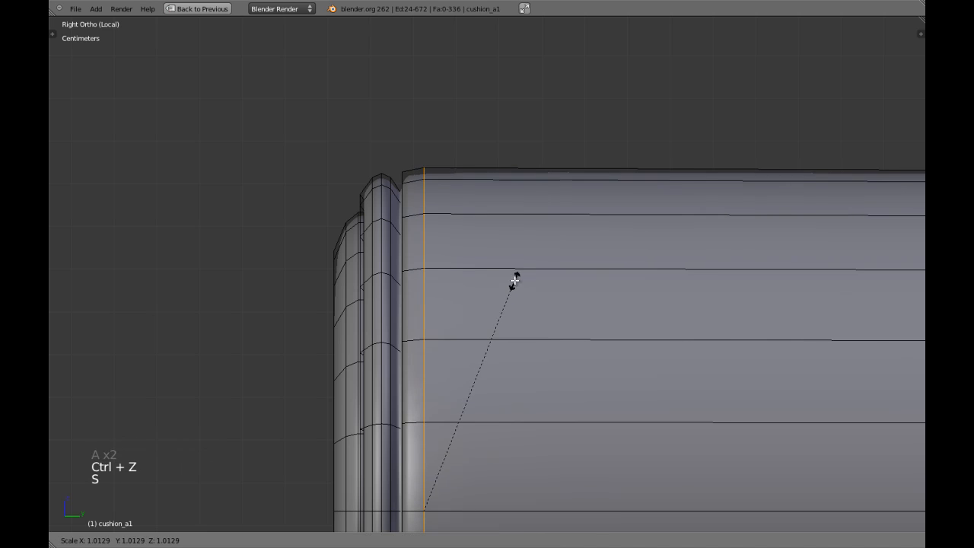
{"action": "right_click", "coordinate": [524, 268], "text": "shift"}
Add the central edge loop to the selection and scale both body loops up slightly, excluding the Y axis.
{"action": "scroll", "coordinate": [525, 268], "scroll_direction": "down", "scroll_amount": 7}
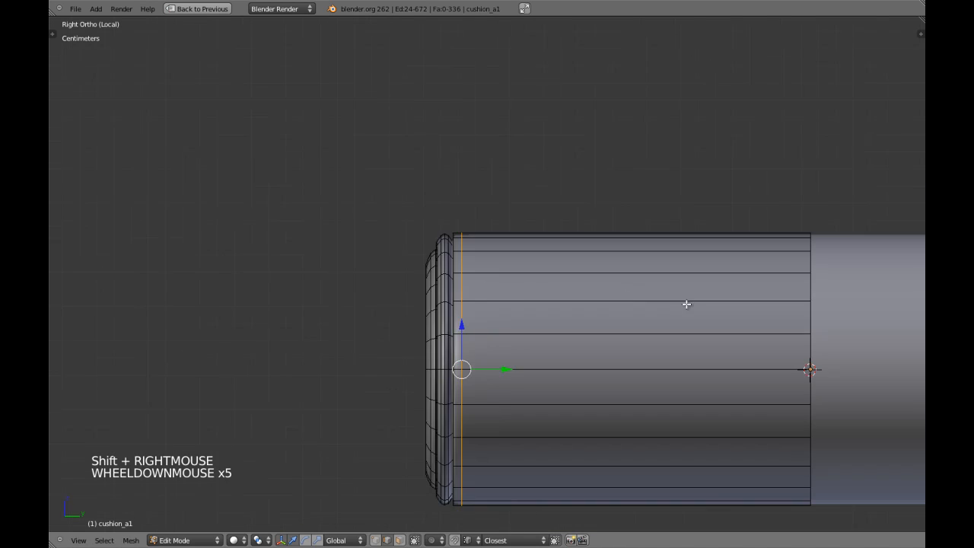
{"action": "right_click", "coordinate": [561, 343], "text": "alt+shift"}
{"action": "scroll", "coordinate": [561, 344], "scroll_direction": "up", "scroll_amount": 7}
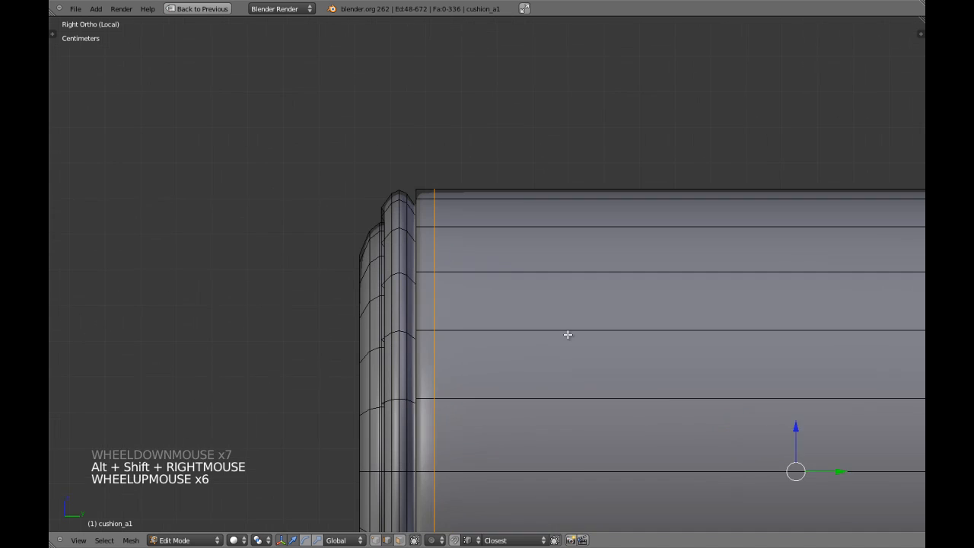
{"action": "right_click", "coordinate": [563, 332], "text": "alt+shift"}
{"action": "key", "text": "s"}
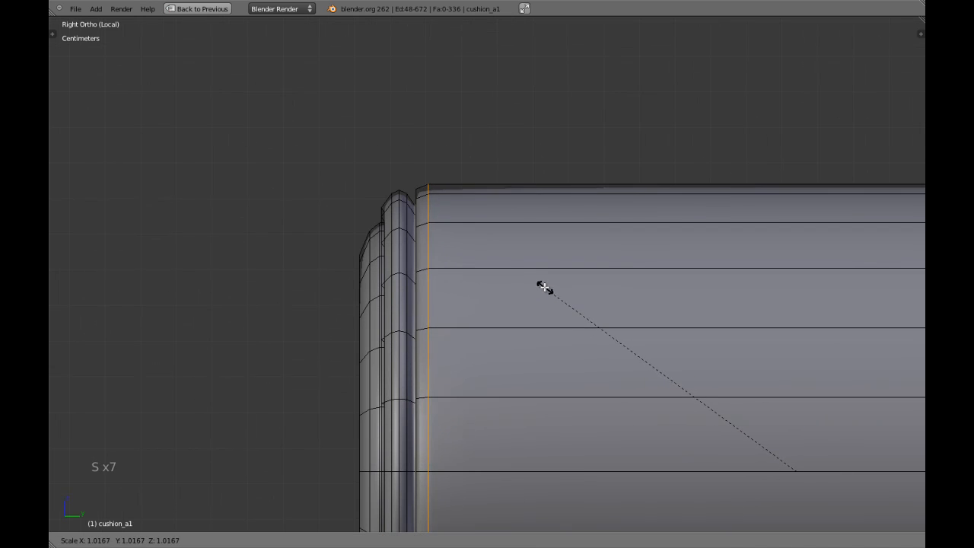
{"action": "right_click", "coordinate": [539, 280], "text": "shift"}
{"action": "key", "text": "s"}
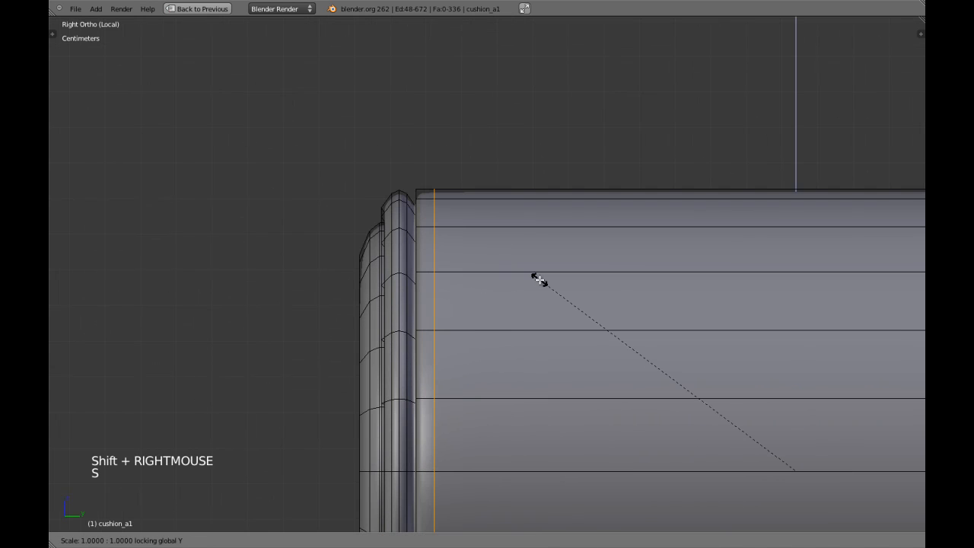
{"action": "left_click", "coordinate": [504, 151], "text": "shift"}
{"action": "scroll", "coordinate": [506, 307], "scroll_direction": "down", "scroll_amount": 6}
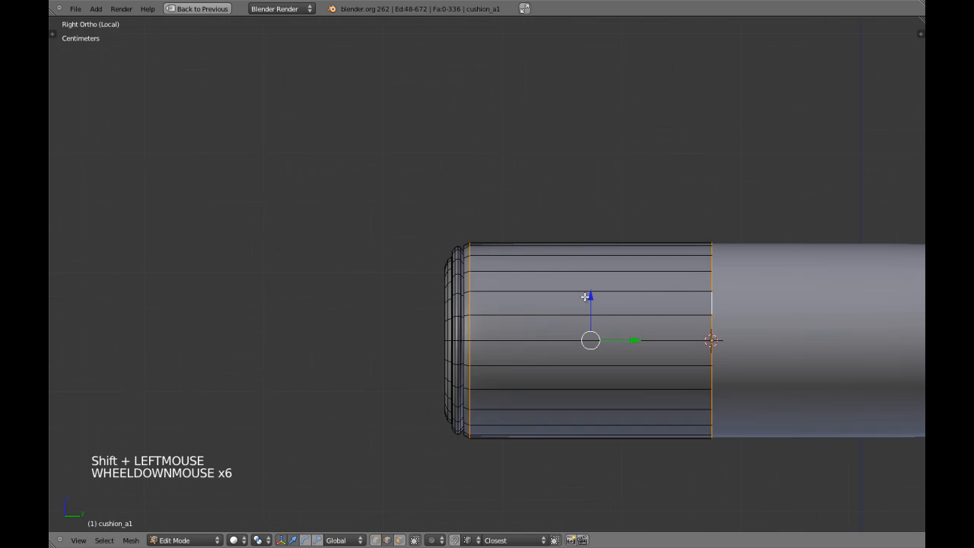
Scale up only the body's central edge loop slightly and return to object mode.
{"action": "middle_click_drag", "start_coordinate": [749, 326], "coordinate": [685, 327], "text": "shift"}
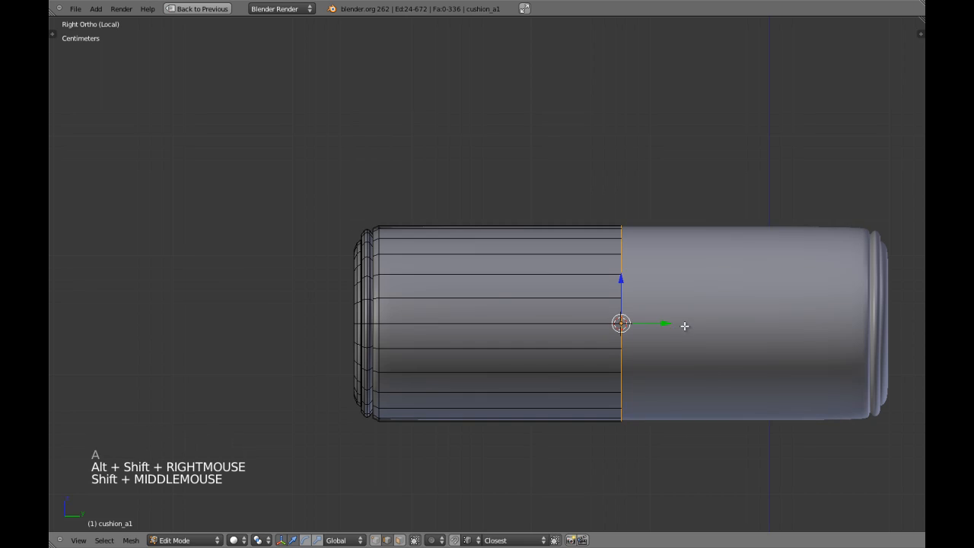
{"action": "key", "text": "s"}
{"action": "left_click", "coordinate": [694, 324], "text": "shift"}
{"action": "key", "text": "Tab"}
{"action": "scroll", "coordinate": [508, 305], "scroll_direction": "down", "scroll_amount": 3}
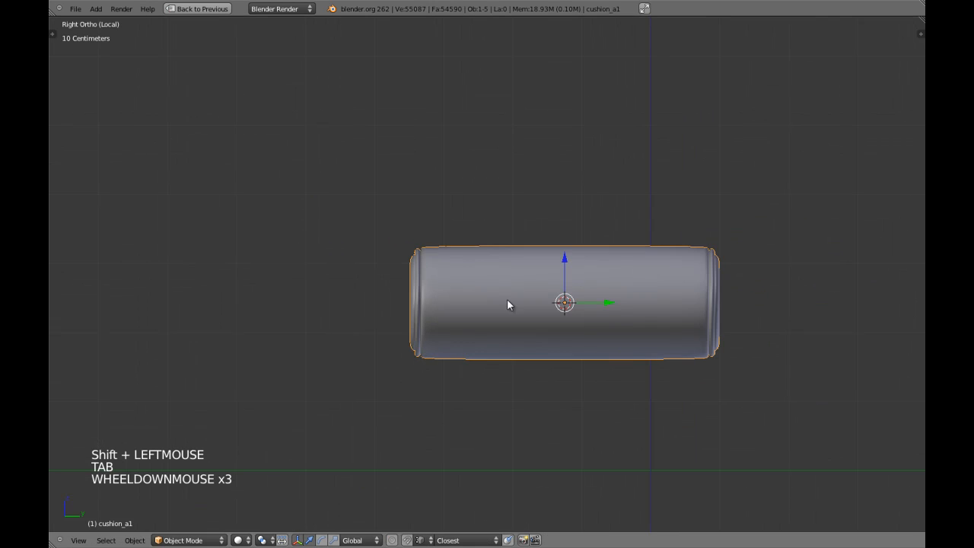
Examine the smoothed end cap, piping rim and body edge from several angles.
{"action": "middle_click_drag", "start_coordinate": [555, 293], "coordinate": [660, 274], "text": "shift"}
{"action": "scroll", "coordinate": [553, 319], "scroll_direction": "up", "scroll_amount": 4}
{"action": "scroll", "coordinate": [685, 354], "scroll_direction": "up", "scroll_amount": 2}
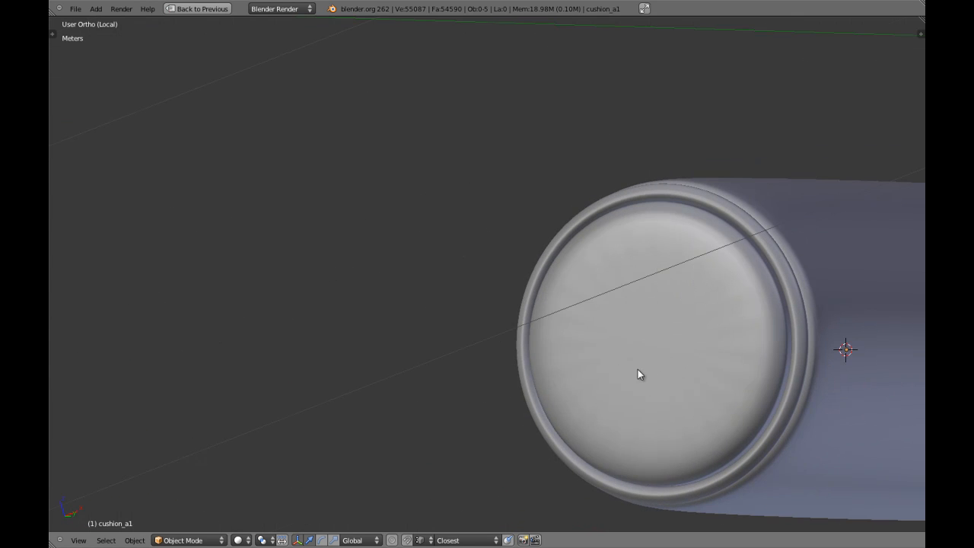
{"action": "middle_click_drag", "start_coordinate": [638, 374], "coordinate": [652, 309]}
{"action": "scroll", "coordinate": [609, 319], "scroll_direction": "down", "scroll_amount": 3}
{"action": "middle_click_drag", "start_coordinate": [568, 322], "coordinate": [521, 268]}
{"action": "scroll", "coordinate": [601, 323], "scroll_direction": "up", "scroll_amount": 3}
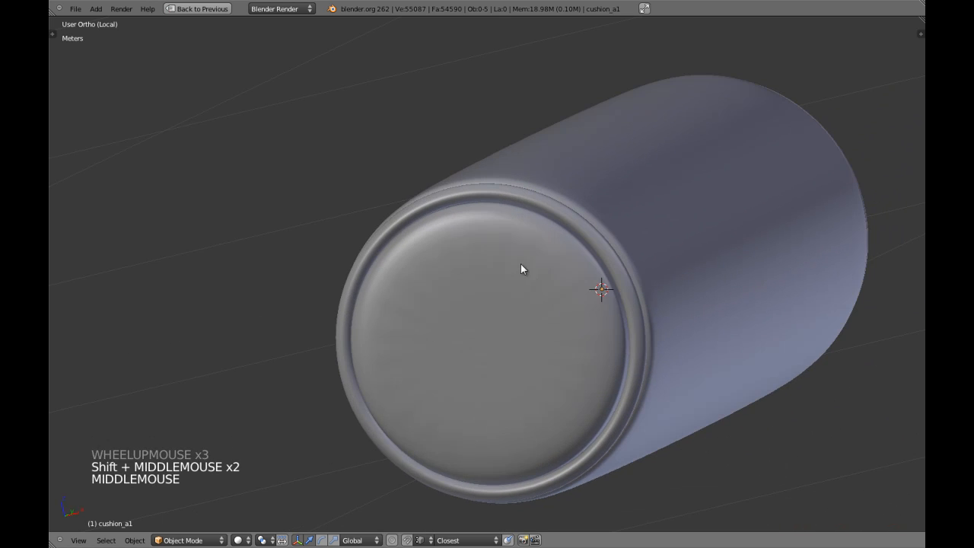
{"action": "middle_click_drag", "start_coordinate": [524, 389], "coordinate": [526, 358]}
{"action": "middle_click_drag", "start_coordinate": [525, 357], "coordinate": [505, 328], "text": "shift"}
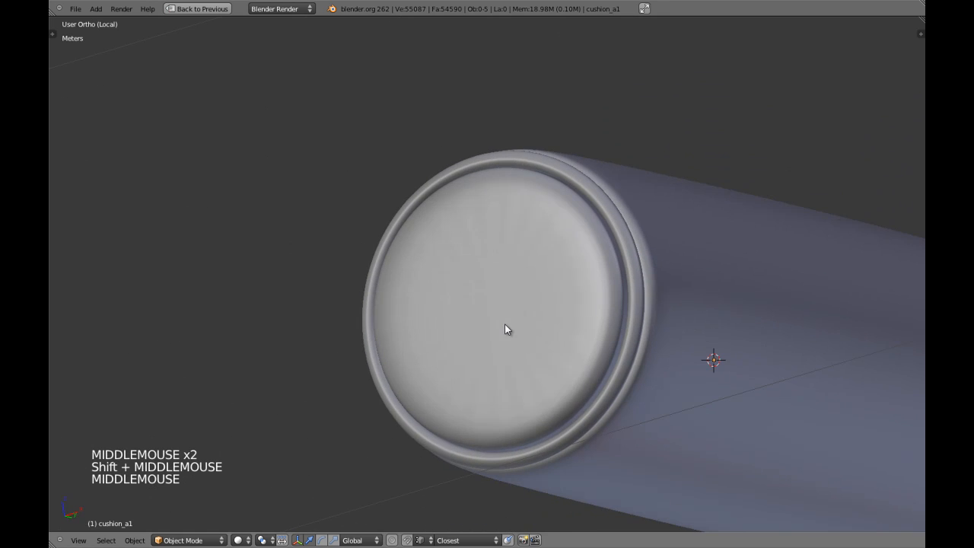
{"action": "middle_click_drag", "start_coordinate": [522, 294], "coordinate": [491, 333]}
Reopen the bolster mesh for editing in the right side view with nothing selected.
{"action": "key", "text": "Tab"}
{"action": "key", "text": "KP_3"}
{"action": "key", "text": "a"}
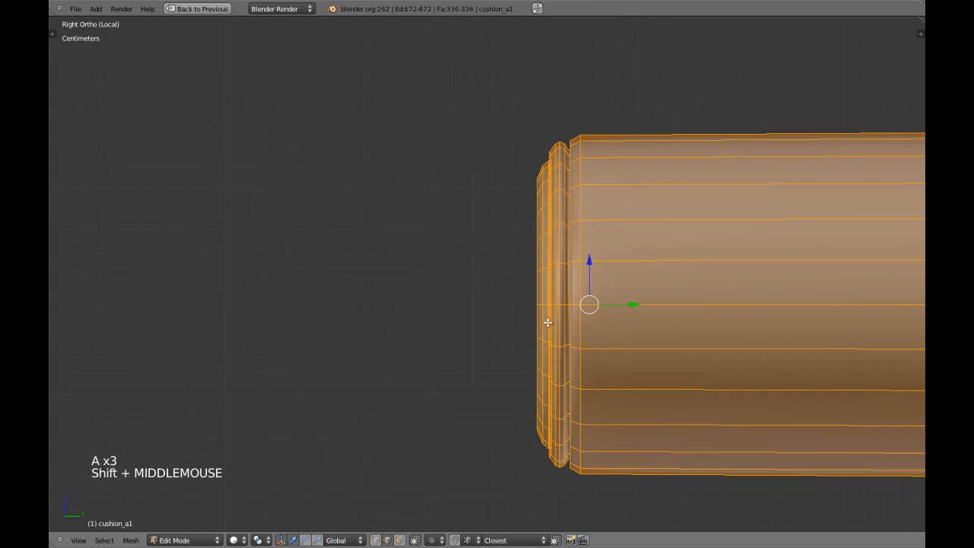
{"action": "key", "text": "a"}
{"action": "scroll", "coordinate": [549, 314], "scroll_direction": "up", "scroll_amount": 2}
{"action": "middle_click_drag", "start_coordinate": [549, 315], "coordinate": [534, 359], "text": "shift"}
{"action": "scroll", "coordinate": [579, 283], "scroll_direction": "up", "scroll_amount": 2}
Add a loop cut between the piping and the body and slide it to about 0.84, close to the body edge.
{"action": "key", "text": "ctrl+Tab"}
{"action": "key", "text": "a"}
{"action": "key", "text": "a"}
{"action": "middle_click_drag", "start_coordinate": [582, 188], "coordinate": [504, 304], "text": "shift"}
{"action": "scroll", "coordinate": [583, 239], "scroll_direction": "up", "scroll_amount": 3}
{"action": "key", "text": "a"}
{"action": "key", "text": "a"}
{"action": "scroll", "coordinate": [505, 302], "scroll_direction": "up", "scroll_amount": 2}
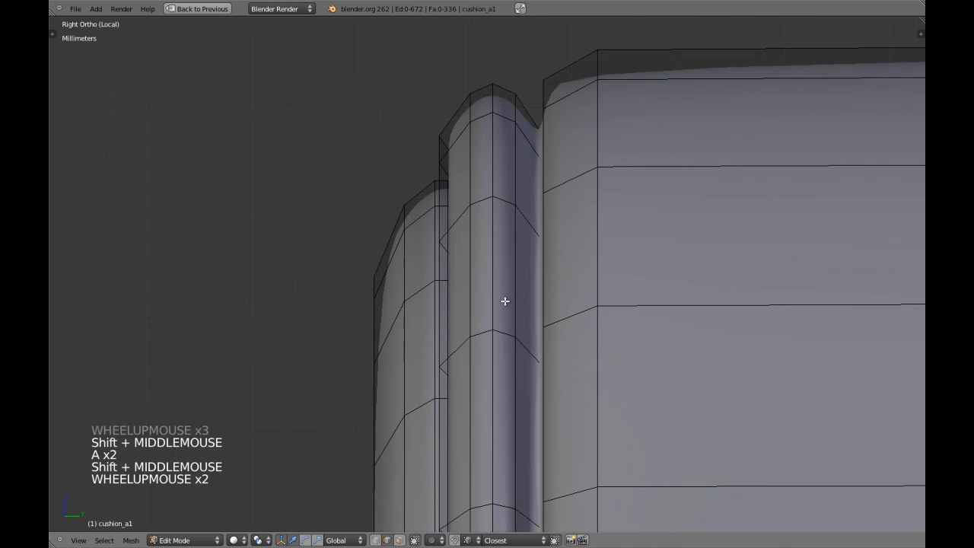
{"action": "key", "text": "ctrl+r"}
{"action": "left_click", "coordinate": [533, 225]}
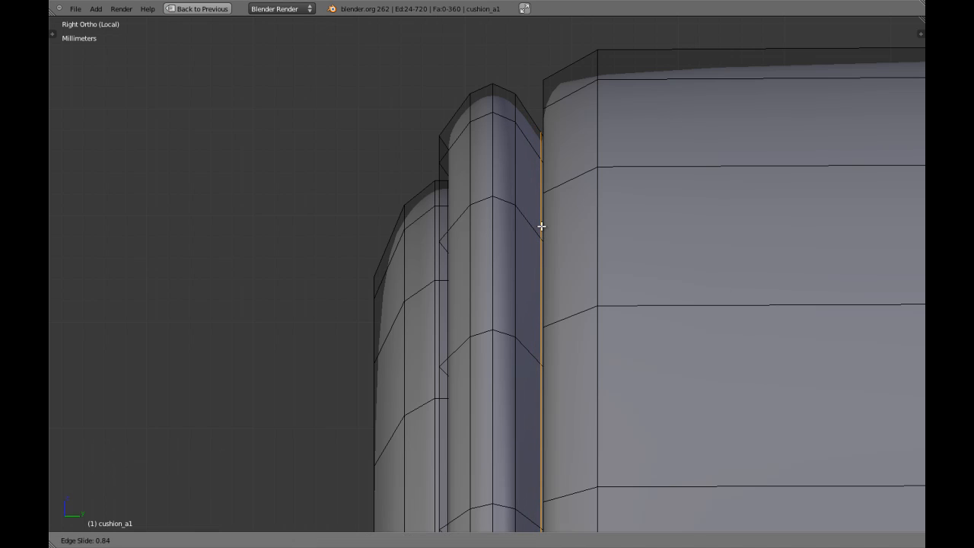
{"action": "left_click", "coordinate": [542, 226]}
{"action": "scroll", "coordinate": [541, 227], "scroll_direction": "down", "scroll_amount": 1}
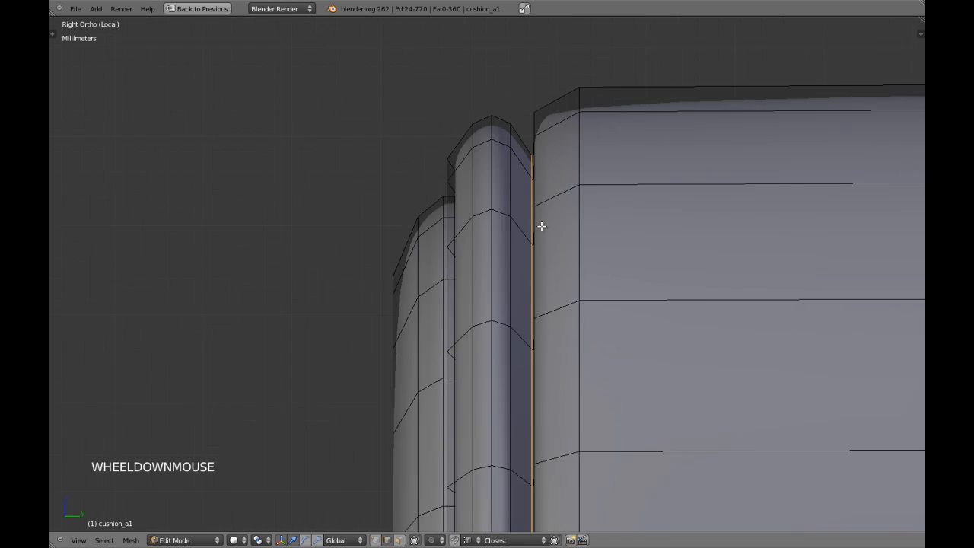
{"action": "scroll", "coordinate": [541, 226], "scroll_direction": "down", "scroll_amount": 2}
Select the piping's two middle face loops in face selection mode, widen them along the Y axis and return to object mode.
{"action": "key", "text": "a"}
{"action": "key", "text": "ctrl+Tab"}
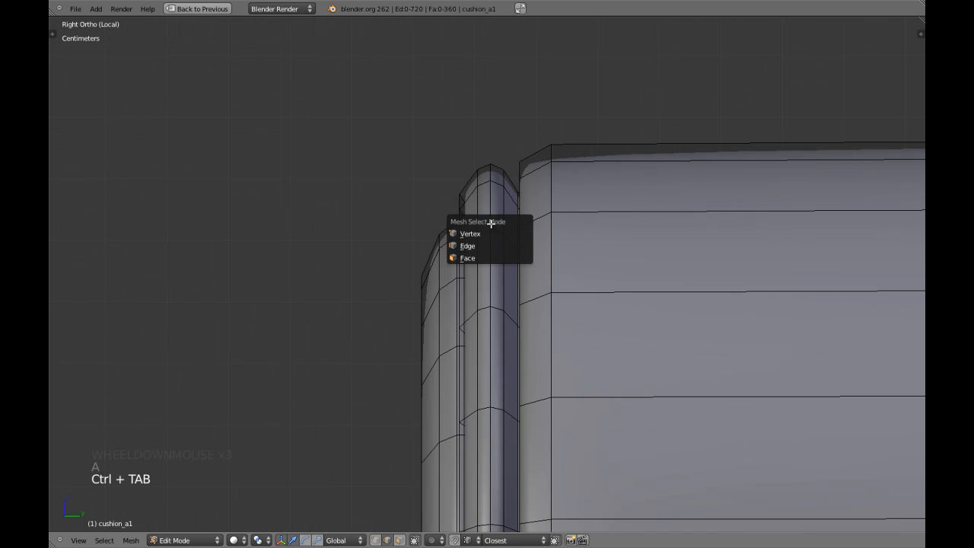
{"action": "left_click", "coordinate": [499, 258]}
{"action": "right_click", "coordinate": [487, 230], "text": "alt+shift"}
{"action": "right_click", "coordinate": [486, 230], "text": "alt+shift"}
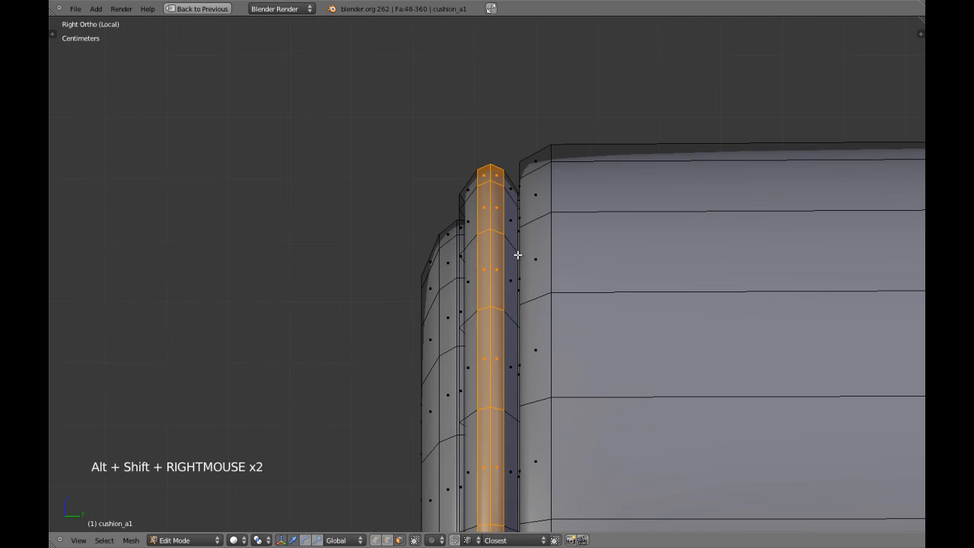
{"action": "scroll", "coordinate": [519, 255], "scroll_direction": "up", "scroll_amount": 1}
{"action": "key", "text": "s"}
{"action": "key", "text": "s"}
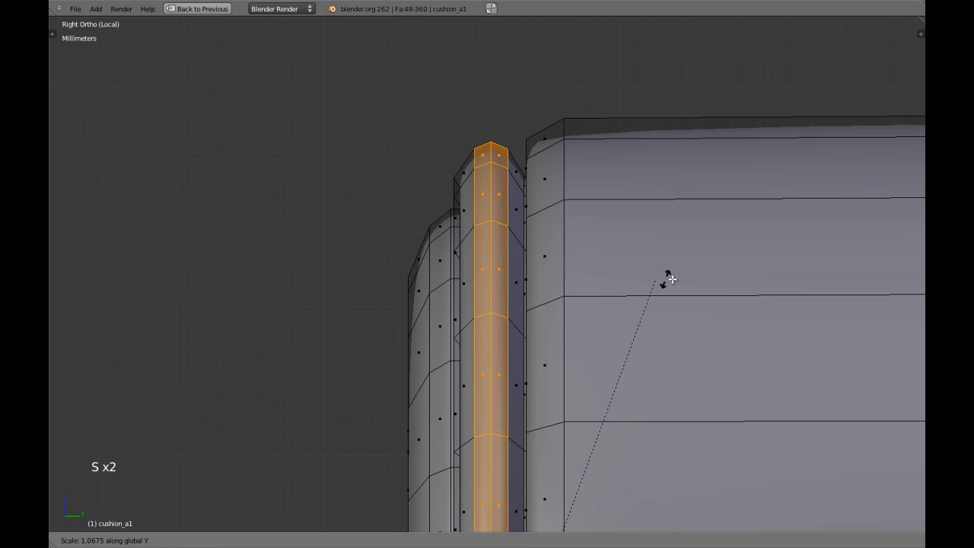
{"action": "left_click", "coordinate": [119, 276]}
{"action": "key", "text": "Tab"}
Save the file and check the smoothed piping from an angle and in the right side view.
{"action": "scroll", "coordinate": [490, 280], "scroll_direction": "down", "scroll_amount": 7}
{"action": "key", "text": "ctrl+w"}
{"action": "left_click", "coordinate": [495, 280]}
{"action": "scroll", "coordinate": [541, 295], "scroll_direction": "down", "scroll_amount": 6}
{"action": "key", "text": "a"}
{"action": "middle_click_drag", "start_coordinate": [549, 356], "coordinate": [501, 304]}
{"action": "scroll", "coordinate": [531, 338], "scroll_direction": "up", "scroll_amount": 5}
{"action": "key", "text": "a"}
{"action": "key", "text": "KP_3"}
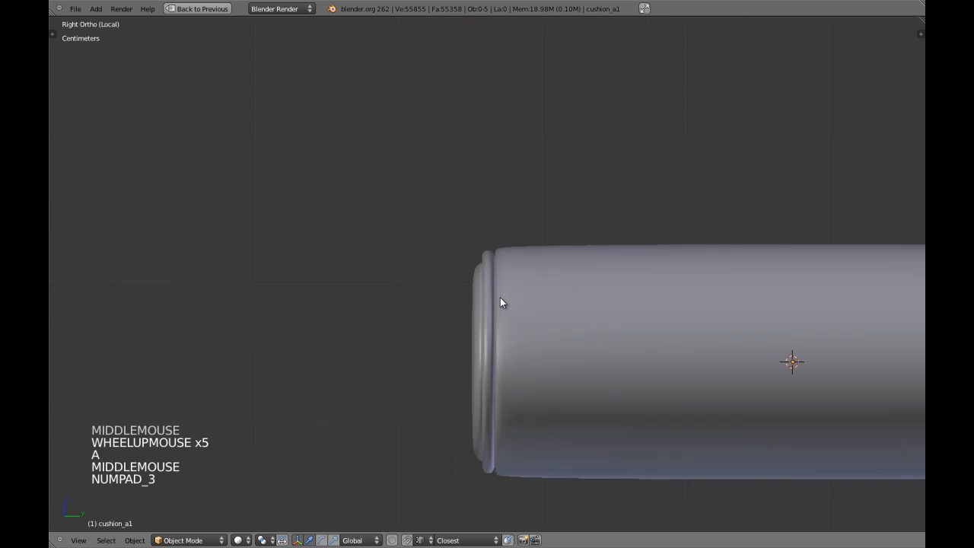
Reopen the mesh and extend the selection to the piping's outer face loops on both sides.
{"action": "key", "text": "Tab"}
{"action": "scroll", "coordinate": [500, 301], "scroll_direction": "up", "scroll_amount": 8}
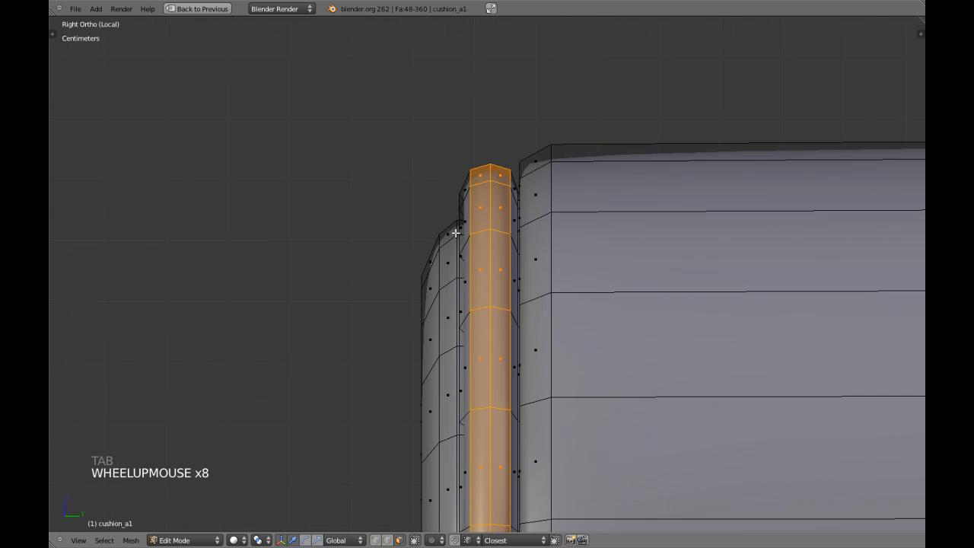
{"action": "right_click", "coordinate": [463, 193], "text": "alt+shift"}
{"action": "right_click", "coordinate": [512, 193], "text": "alt+shift"}
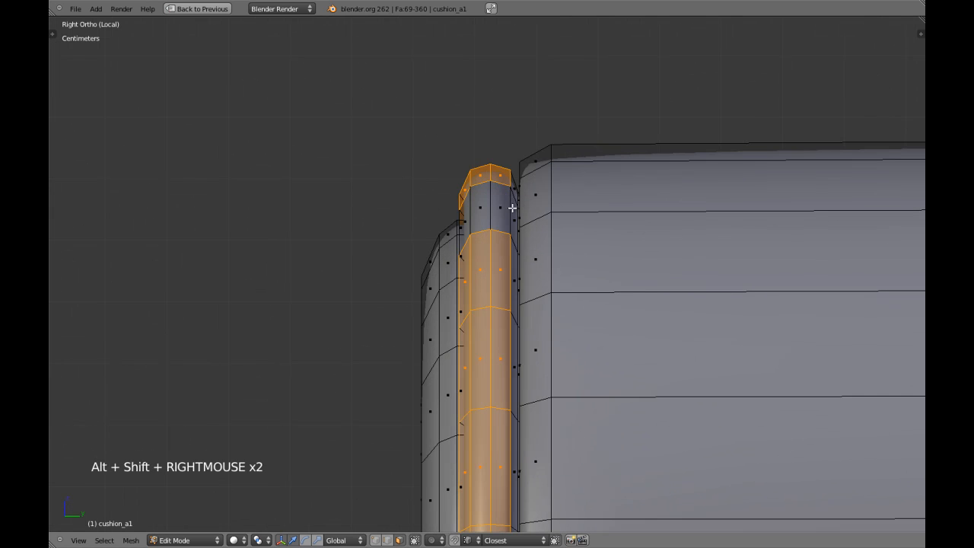
{"action": "key", "text": "ctrl+z"}
{"action": "right_click", "coordinate": [520, 200], "text": "alt+shift"}
Scale the selected piping loops up slightly with the Y axis locked and return to object mode.
{"action": "scroll", "coordinate": [581, 251], "scroll_direction": "down", "scroll_amount": 3}
{"action": "scroll", "coordinate": [582, 251], "scroll_direction": "up", "scroll_amount": 2}
{"action": "key", "text": "s"}
{"action": "key", "text": "s"}
{"action": "key", "text": "s"}
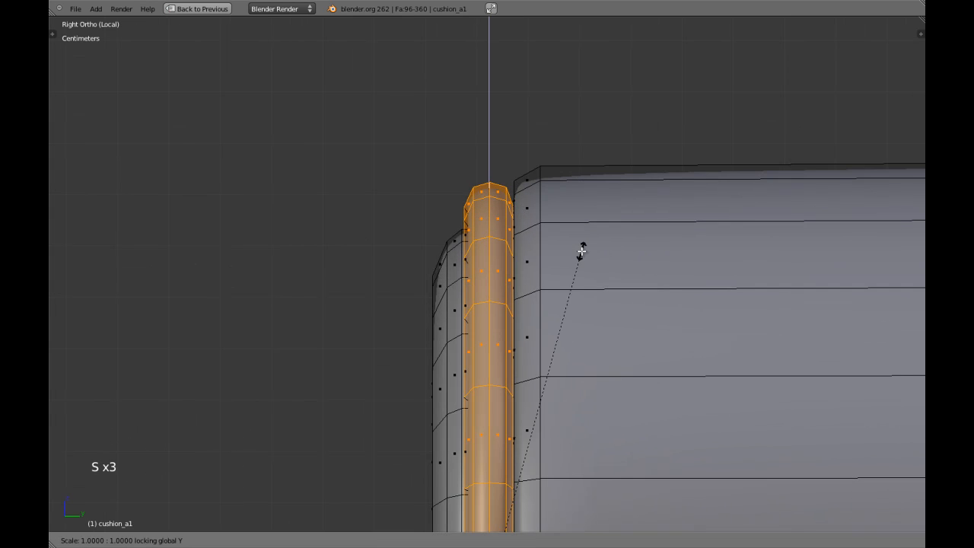
{"action": "left_click", "coordinate": [582, 178], "text": "shift"}
{"action": "scroll", "coordinate": [585, 250], "scroll_direction": "down", "scroll_amount": 3}
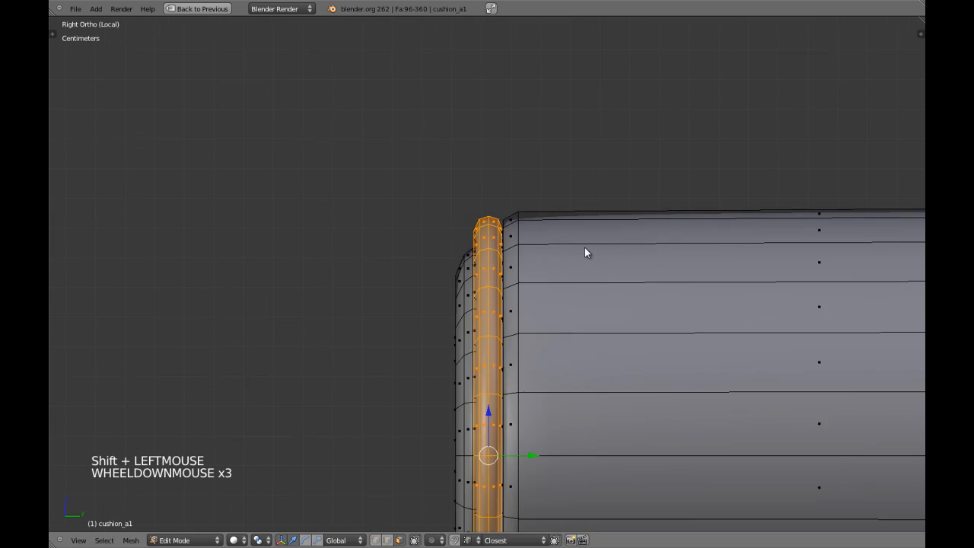
{"action": "key", "text": "Tab"}
{"action": "scroll", "coordinate": [585, 249], "scroll_direction": "down", "scroll_amount": 4}
Reopen the mesh in vertex selection mode and box-select the outermost rings of the end cap, including hidden vertices.
{"action": "key", "text": "Tab"}
{"action": "key", "text": "a"}
{"action": "key", "text": "a"}
{"action": "scroll", "coordinate": [515, 307], "scroll_direction": "up", "scroll_amount": 4}
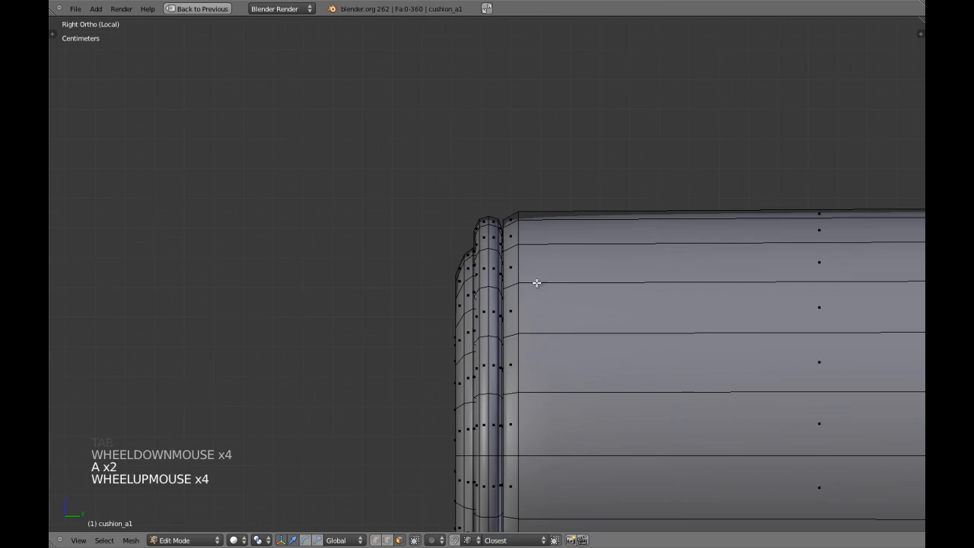
{"action": "middle_click_drag", "start_coordinate": [537, 282], "coordinate": [577, 199], "text": "shift"}
{"action": "key", "text": "ctrl+Tab"}
{"action": "left_click", "coordinate": [562, 174]}
{"action": "key", "text": "z"}
{"action": "scroll", "coordinate": [565, 239], "scroll_direction": "down", "scroll_amount": 2}
{"action": "key", "text": "a"}
{"action": "key", "text": "a"}
{"action": "key", "text": "b"}
{"action": "mouse_move", "coordinate": [481, 152]}
{"action": "left_mouse_down"}
{"action": "mouse_move", "coordinate": [482, 402]}
{"action": "mouse_move", "coordinate": [522, 484]}
{"action": "left_mouse_up"}
{"action": "key", "text": "z"}
{"action": "scroll", "coordinate": [525, 274], "scroll_direction": "up", "scroll_amount": 2}
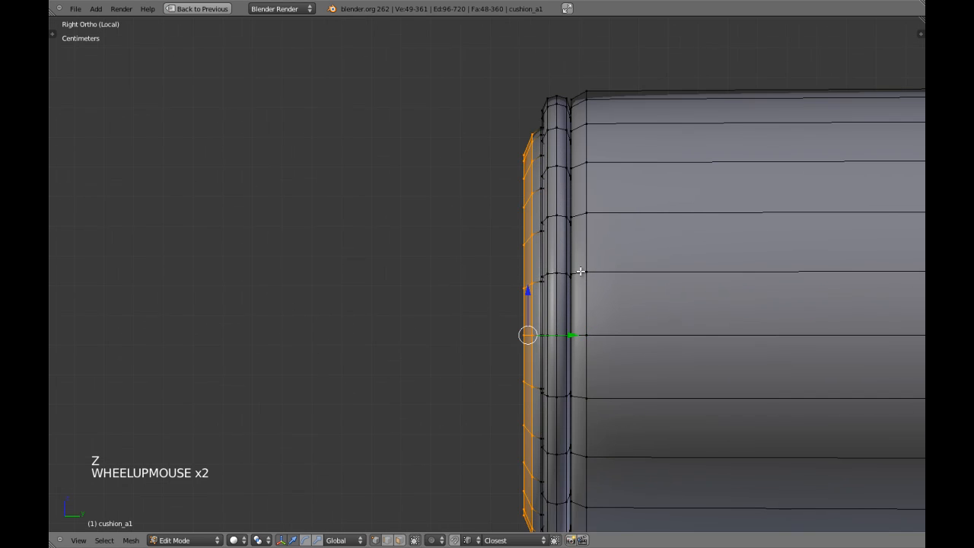
{"action": "key", "text": "s"}
{"action": "key", "text": "s"}
{"action": "key", "text": "s"}
{"action": "right_click", "coordinate": [605, 225], "text": "shift"}
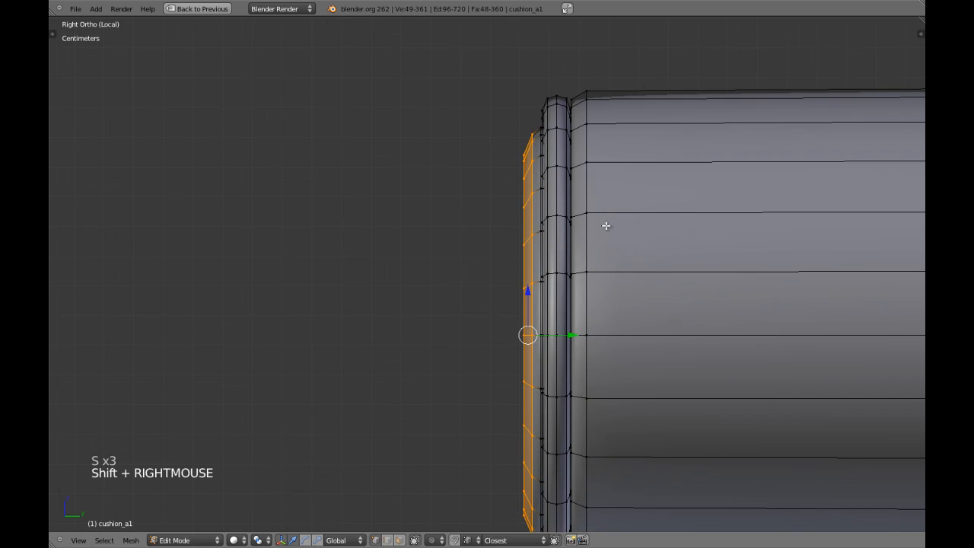
Grow the end-cap selection by two rings up to the piping and scale it up slightly.
{"action": "key", "text": "ctrl+KP_Add"}
{"action": "scroll", "coordinate": [605, 225], "scroll_direction": "up", "scroll_amount": 2}
{"action": "key", "text": "z"}
{"action": "key", "text": "z"}
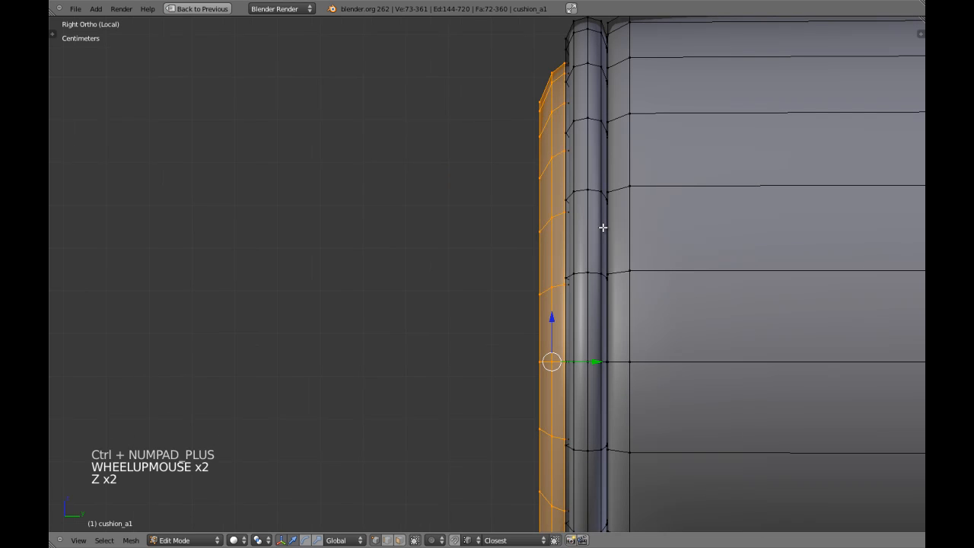
{"action": "key", "text": "s"}
{"action": "right_click", "coordinate": [606, 222]}
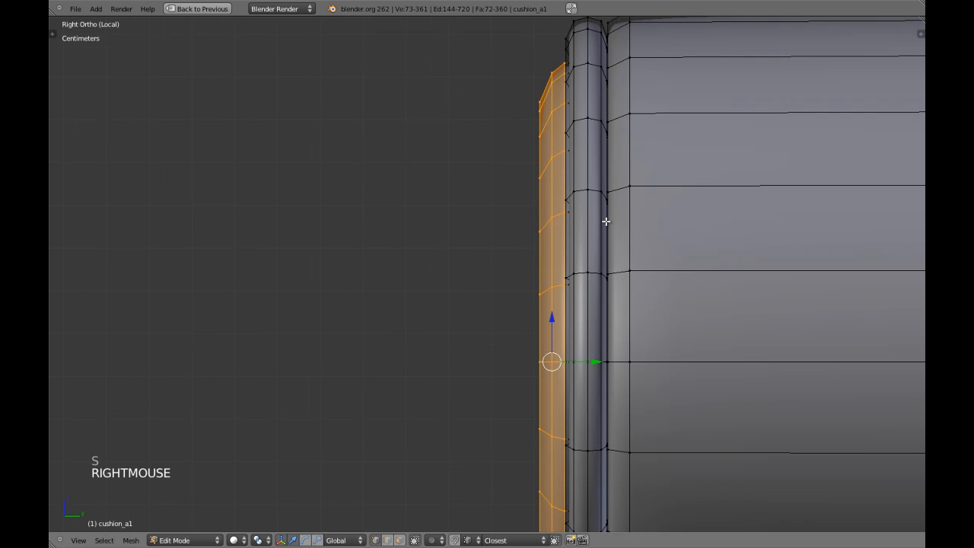
{"action": "key", "text": "s"}
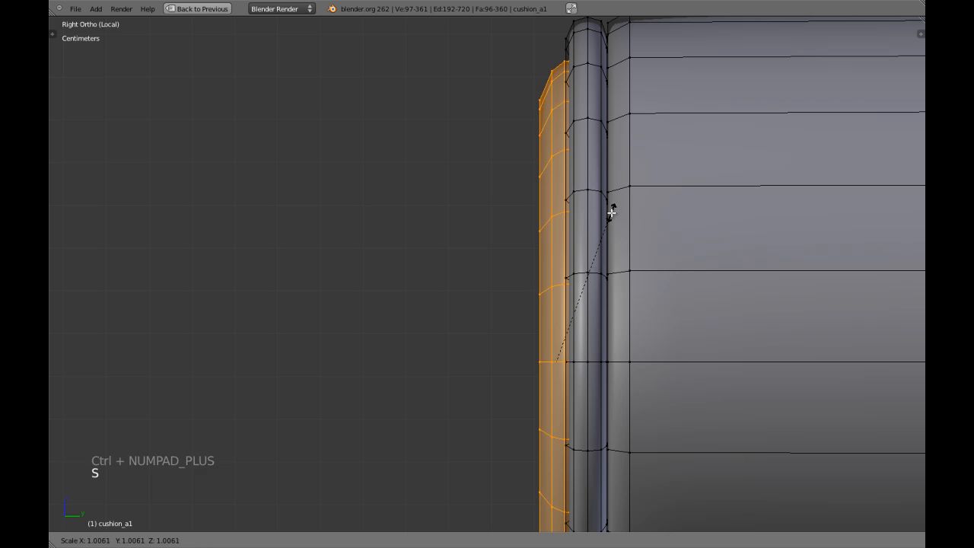
{"action": "left_click", "coordinate": [624, 194], "text": "shift"}
Shrink the selection by one ring, scale the end cap again slightly and check it in object mode.
{"action": "key", "text": "ctrl+KP_Subtract"}
{"action": "key", "text": "s"}
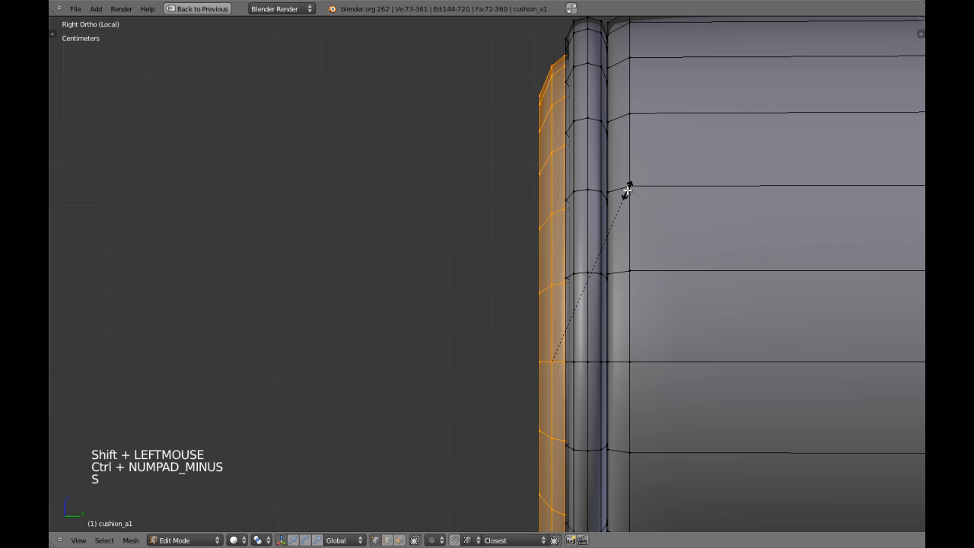
{"action": "left_click", "coordinate": [557, 233], "text": "shift"}
{"action": "key", "text": "Tab"}
{"action": "scroll", "coordinate": [556, 231], "scroll_direction": "down", "scroll_amount": 4}
{"action": "middle_click_drag", "start_coordinate": [555, 231], "coordinate": [560, 312]}
{"action": "scroll", "coordinate": [595, 305], "scroll_direction": "down", "scroll_amount": 3}
{"action": "key", "text": "KP_3"}
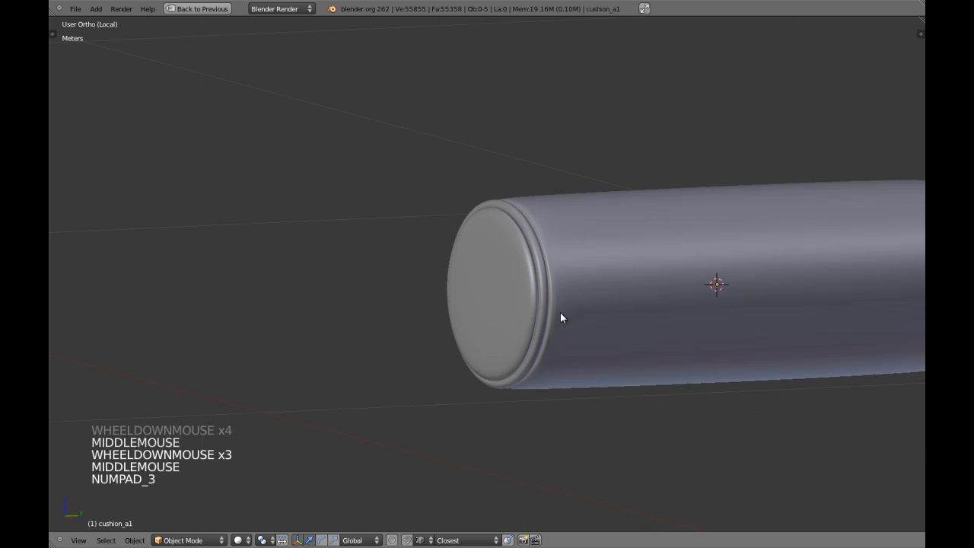
Reduce the selection to the cap's outermost rings and move them outward about 3 mm along the Y axis.
{"action": "scroll", "coordinate": [560, 312], "scroll_direction": "up", "scroll_amount": 1}
{"action": "key", "text": "Tab"}
{"action": "scroll", "coordinate": [558, 312], "scroll_direction": "up", "scroll_amount": 3}
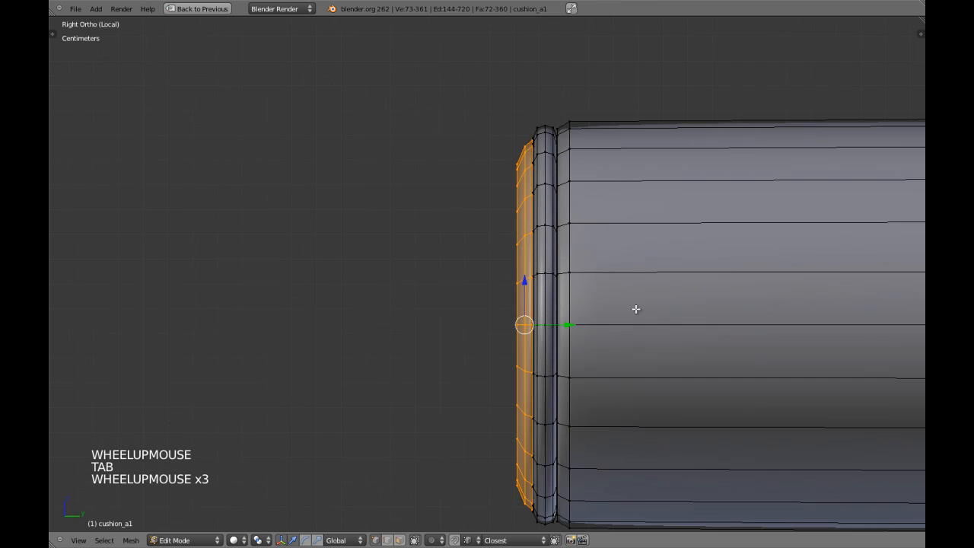
{"action": "key", "text": "ctrl+KP_Subtract"}
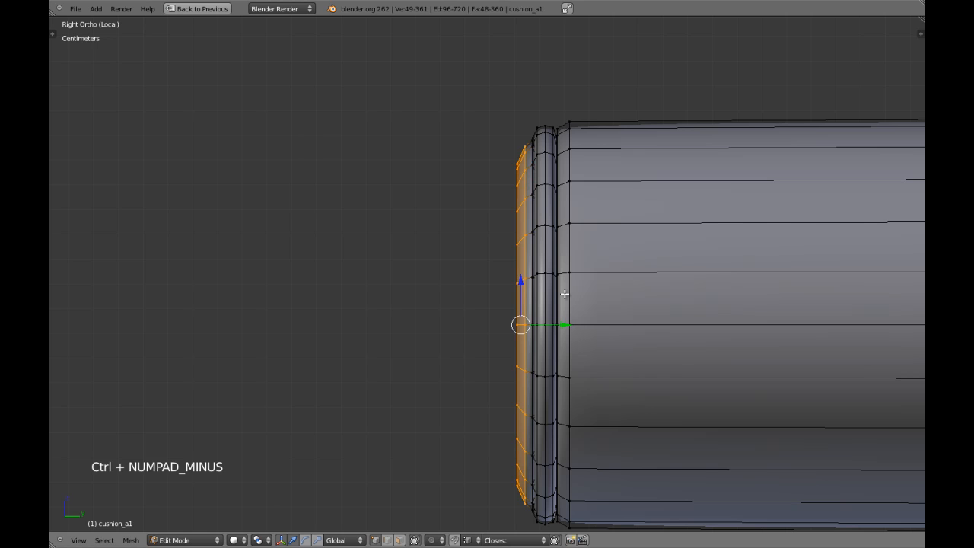
{"action": "key", "text": "g"}
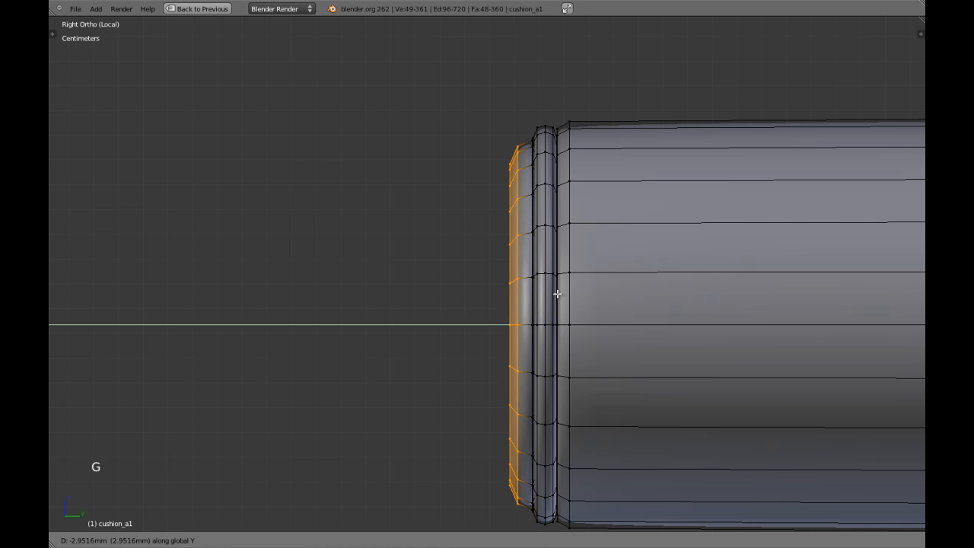
{"action": "left_click", "coordinate": [558, 293]}
Delete the edge loop between the end cap's outer rim and the piping.
{"action": "key", "text": "a"}
{"action": "right_click", "coordinate": [516, 265], "text": "alt+shift"}
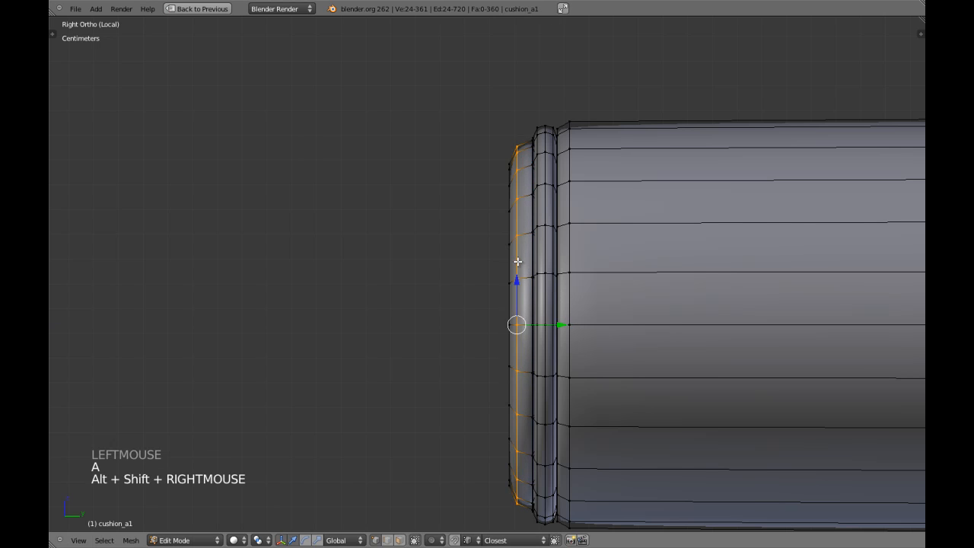
{"action": "key", "text": "x"}
{"action": "left_click", "coordinate": [496, 315]}
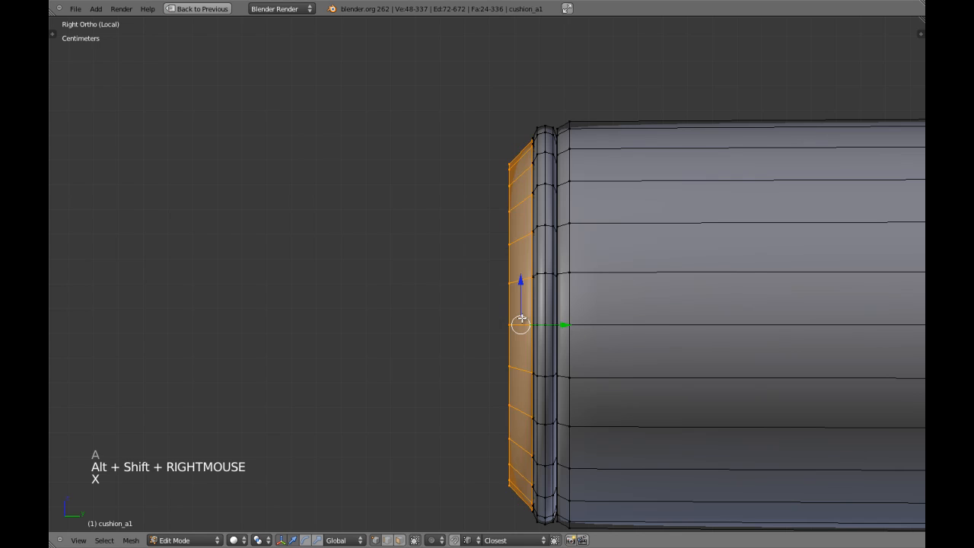
Select the cap's outer rim loop, scale it up slightly and return to object mode.
{"action": "key", "text": "a"}
{"action": "right_click", "coordinate": [512, 263], "text": "alt+shift"}
{"action": "key", "text": "s"}
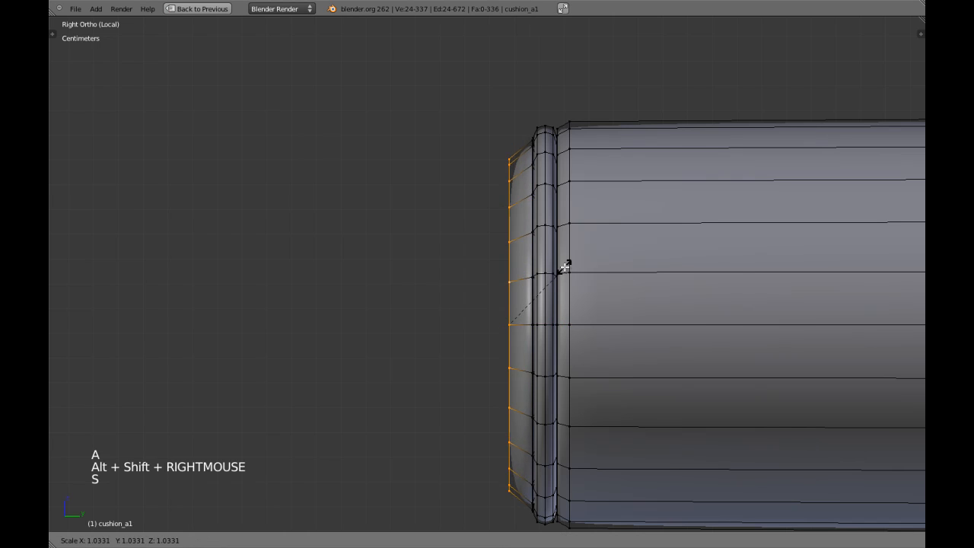
{"action": "left_click", "coordinate": [575, 262], "text": "shift"}
{"action": "key", "text": "Tab"}
Examine the reshaped end cap and the whole bolster from several angles and distances.
{"action": "scroll", "coordinate": [535, 306], "scroll_direction": "down", "scroll_amount": 2}
{"action": "mouse_move", "coordinate": [535, 307]}
{"action": "middle_mouse_down"}
{"action": "mouse_move", "coordinate": [580, 343]}
{"action": "mouse_move", "coordinate": [500, 344]}
{"action": "mouse_move", "coordinate": [531, 307]}
{"action": "mouse_move", "coordinate": [477, 298]}
{"action": "mouse_move", "coordinate": [482, 307]}
{"action": "mouse_move", "coordinate": [558, 307]}
{"action": "mouse_move", "coordinate": [494, 292]}
{"action": "mouse_move", "coordinate": [637, 295]}
{"action": "middle_mouse_up"}
{"action": "scroll", "coordinate": [581, 344], "scroll_direction": "down", "scroll_amount": 1}
{"action": "key", "text": "a"}
{"action": "scroll", "coordinate": [555, 305], "scroll_direction": "down", "scroll_amount": 4}
{"action": "right_click", "coordinate": [554, 304]}
{"action": "key", "text": "KP_5"}
{"action": "key", "text": "KP_Decimal"}
{"action": "key", "text": "a"}
{"action": "key", "text": "a"}
{"action": "scroll", "coordinate": [477, 297], "scroll_direction": "up", "scroll_amount": 3}
{"action": "scroll", "coordinate": [558, 303], "scroll_direction": "down", "scroll_amount": 1}
Reopen the bolster mesh for editing in the orthographic right side view, framed on the end cap.
{"action": "key", "text": "KP_3"}
{"action": "key", "text": "KP_5"}
{"action": "key", "text": "Tab"}
{"action": "key", "text": "z"}
{"action": "scroll", "coordinate": [609, 289], "scroll_direction": "up", "scroll_amount": 3}
{"action": "key", "text": "z"}
{"action": "middle_click_drag", "start_coordinate": [483, 289], "coordinate": [491, 290], "text": "shift"}
{"action": "scroll", "coordinate": [520, 292], "scroll_direction": "up", "scroll_amount": 3}
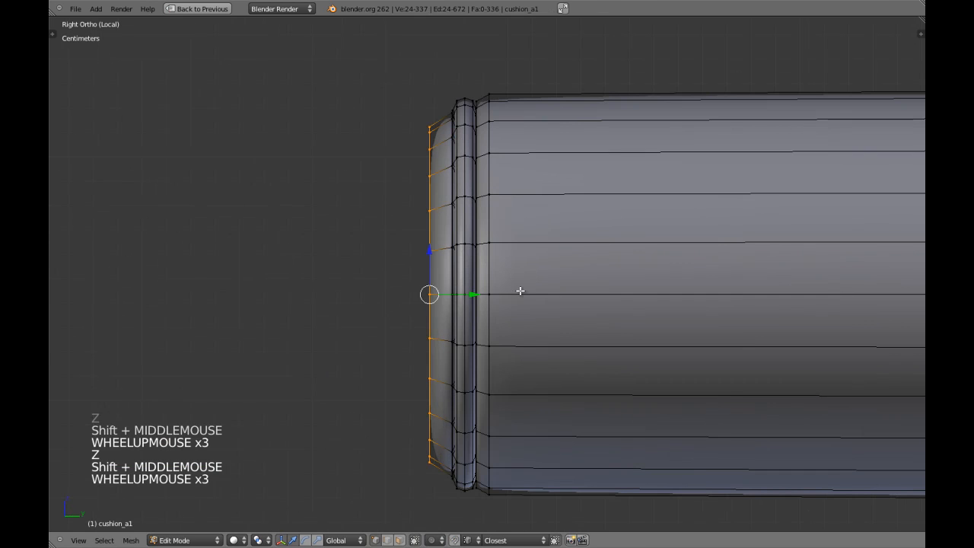
{"action": "key", "text": "e"}
{"action": "right_click", "coordinate": [490, 293]}
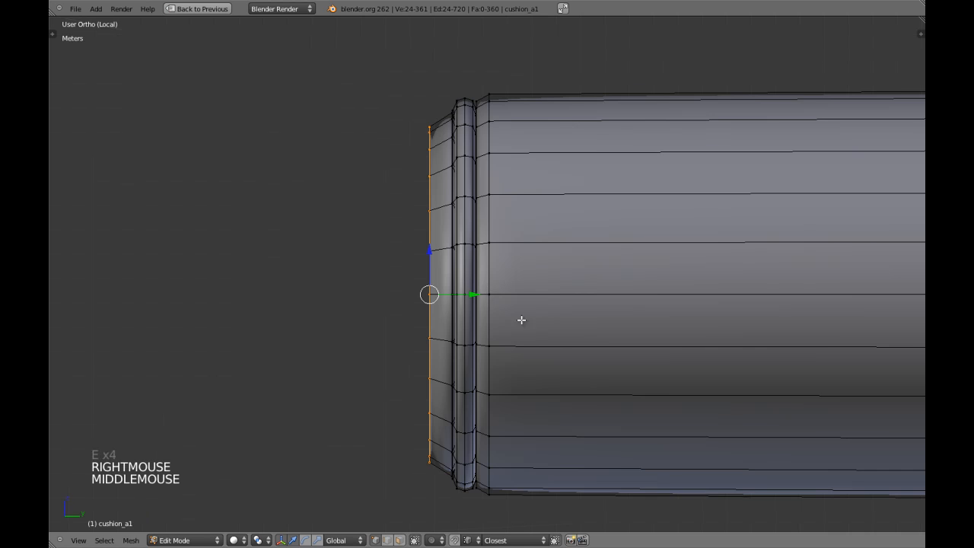
{"action": "middle_click_drag", "start_coordinate": [521, 320], "coordinate": [524, 320]}
{"action": "key", "text": "ctrl+z"}
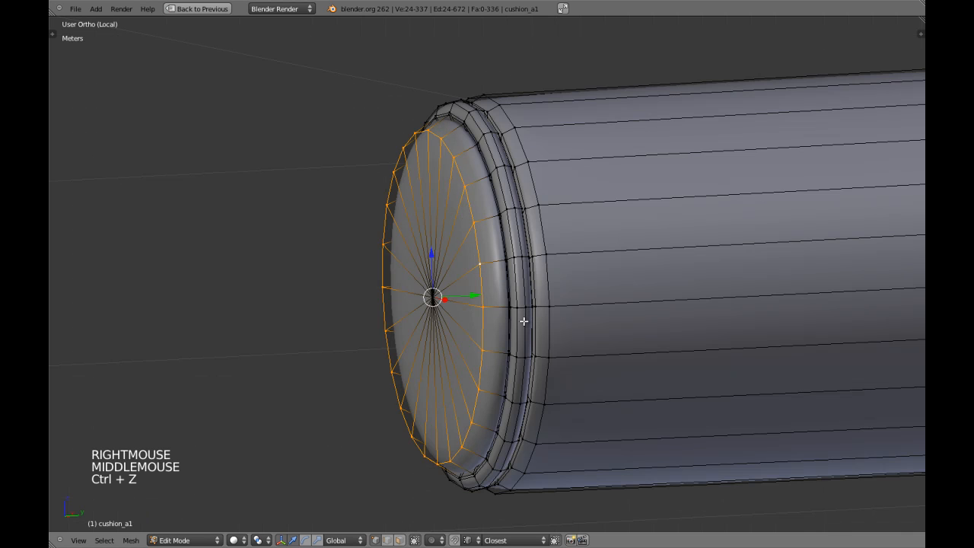
Add the cap's center vertex to the rim selection and switch to face selection mode in the right side view.
{"action": "right_click", "coordinate": [444, 299], "text": "shift"}
{"action": "key", "text": "KP_3"}
{"action": "key", "text": "z"}
{"action": "key", "text": "z"}
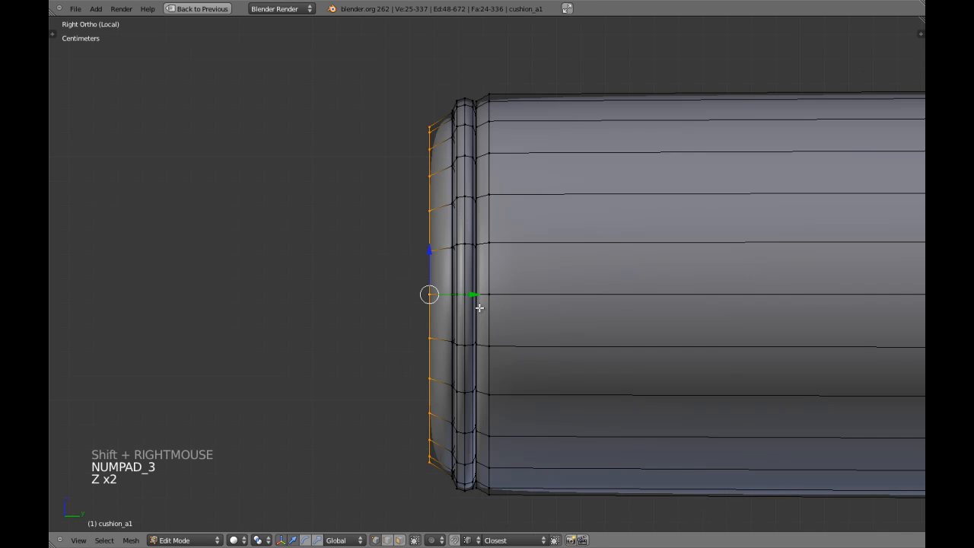
{"action": "key", "text": "ctrl+Tab"}
{"action": "left_click", "coordinate": [485, 336]}
{"action": "key", "text": "z"}
{"action": "key", "text": "z"}
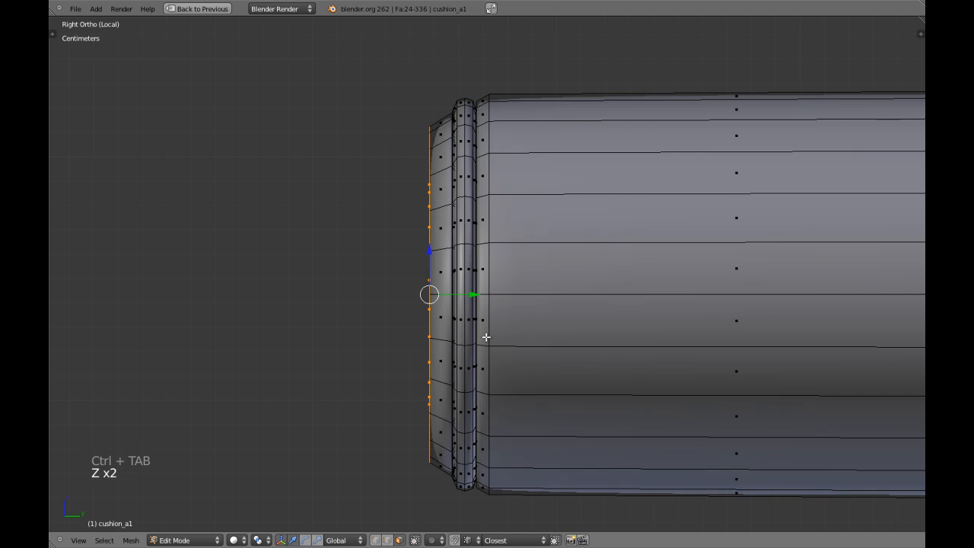
Extrude the cap's end faces outward and scale them down to start a rounded dome.
{"action": "middle_click_drag", "start_coordinate": [485, 336], "coordinate": [513, 339], "text": "shift"}
{"action": "key", "text": "e"}
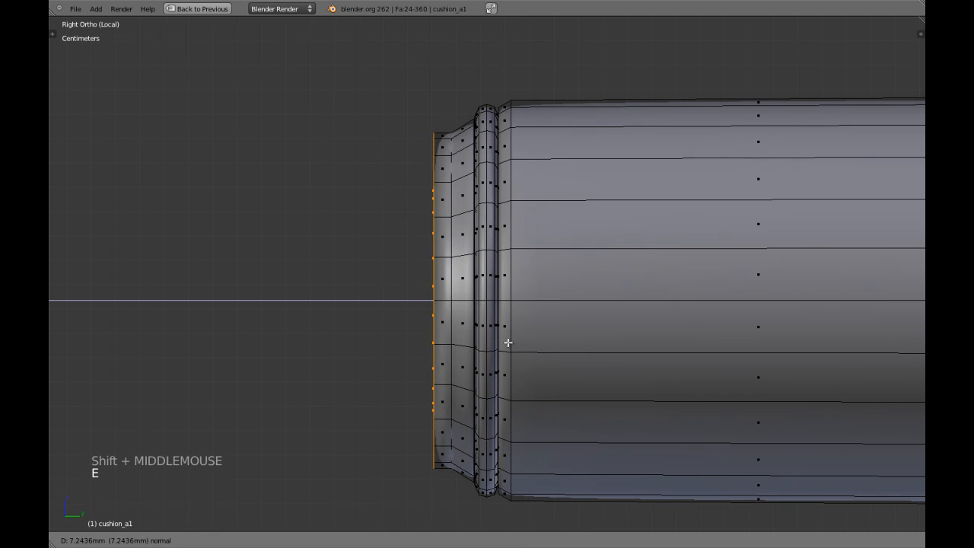
{"action": "left_click", "coordinate": [420, 300]}
{"action": "key", "text": "s"}
{"action": "key", "text": "s"}
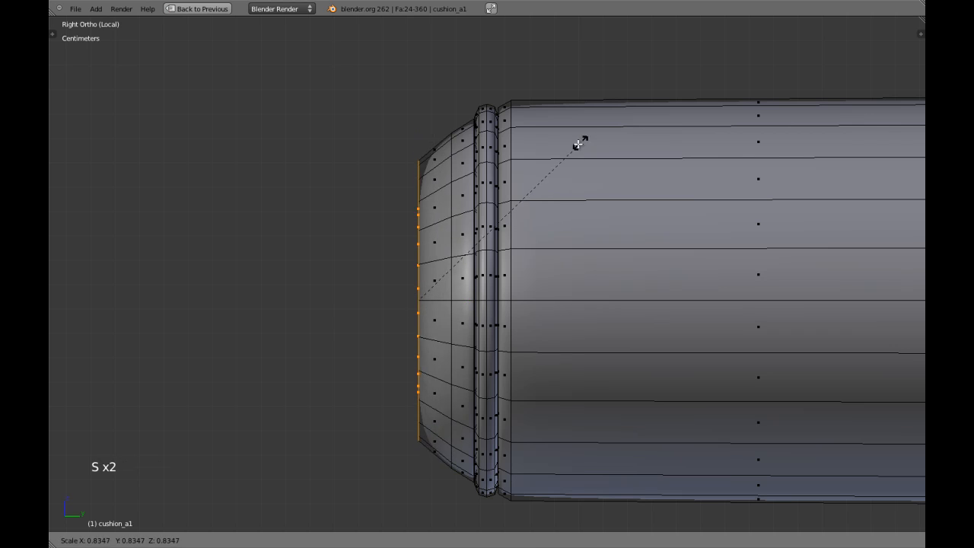
{"action": "left_click", "coordinate": [536, 143]}
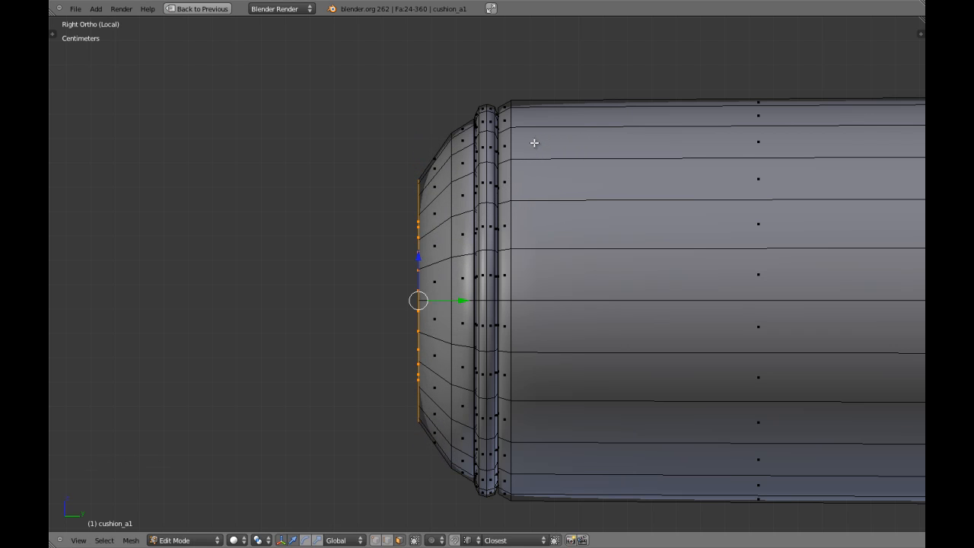
Extrude the end faces outward again, shrink them to a small center and pull that center back along the Y axis.
{"action": "key", "text": "e"}
{"action": "key", "text": "e"}
{"action": "left_click", "coordinate": [510, 324]}
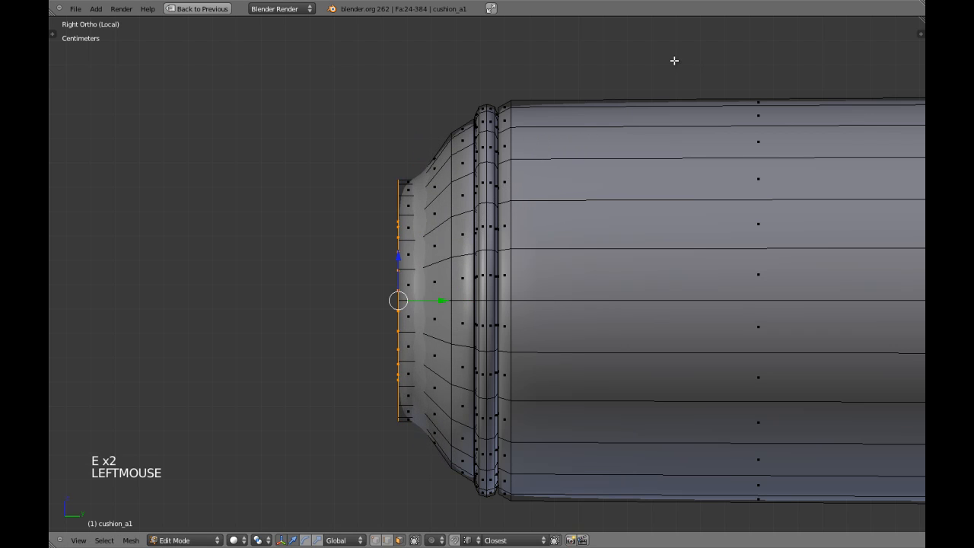
{"action": "key", "text": "s"}
{"action": "key", "text": "s"}
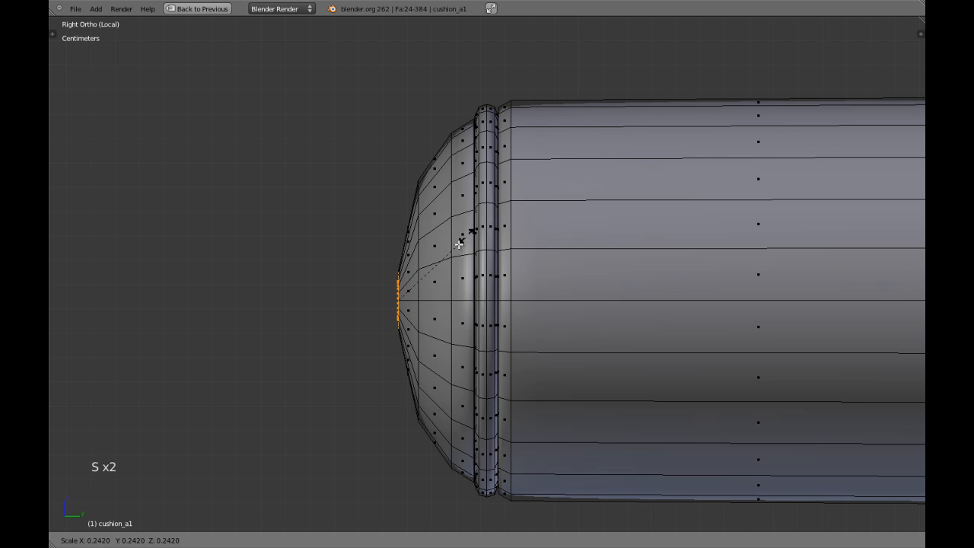
{"action": "left_click", "coordinate": [446, 259]}
{"action": "left_click_drag", "start_coordinate": [438, 298], "coordinate": [453, 300]}
Box-select the dome's outer rings in wireframe vertex mode and move them inward along the Y axis.
{"action": "key", "text": "ctrl+Tab"}
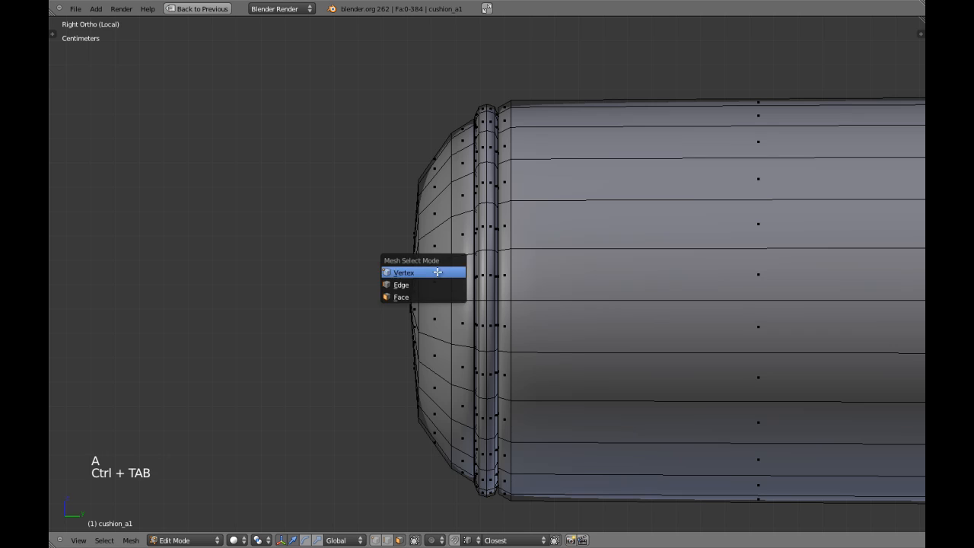
{"action": "left_click", "coordinate": [440, 272]}
{"action": "key", "text": "z"}
{"action": "key", "text": "a"}
{"action": "key", "text": "a"}
{"action": "key", "text": "b"}
{"action": "left_click_drag", "start_coordinate": [368, 119], "coordinate": [427, 463]}
{"action": "left_click_drag", "start_coordinate": [461, 304], "coordinate": [475, 300]}
Grow the dome selection by one ring and move it along the Y axis closer to the piping.
{"action": "key", "text": "ctrl+KP_Add"}
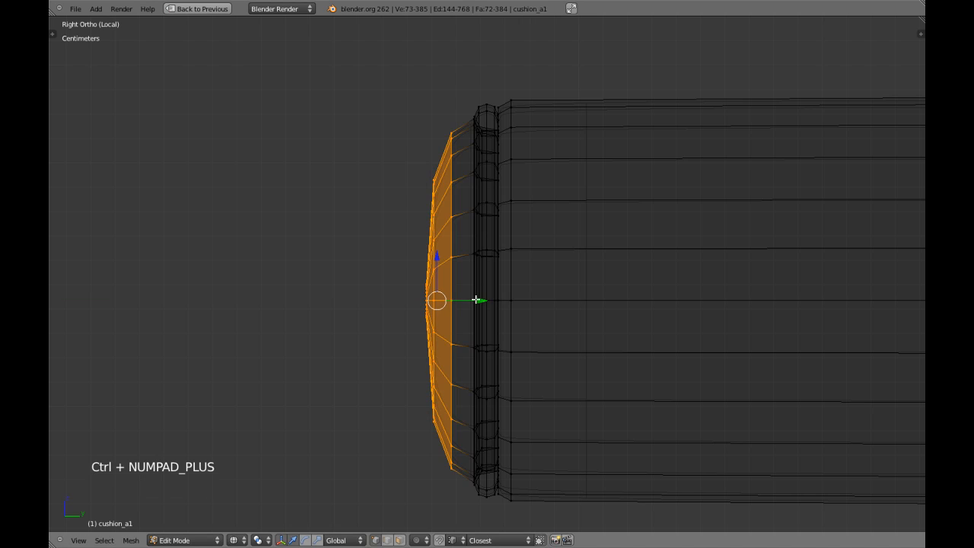
{"action": "key", "text": "g"}
{"action": "left_click", "coordinate": [489, 300]}
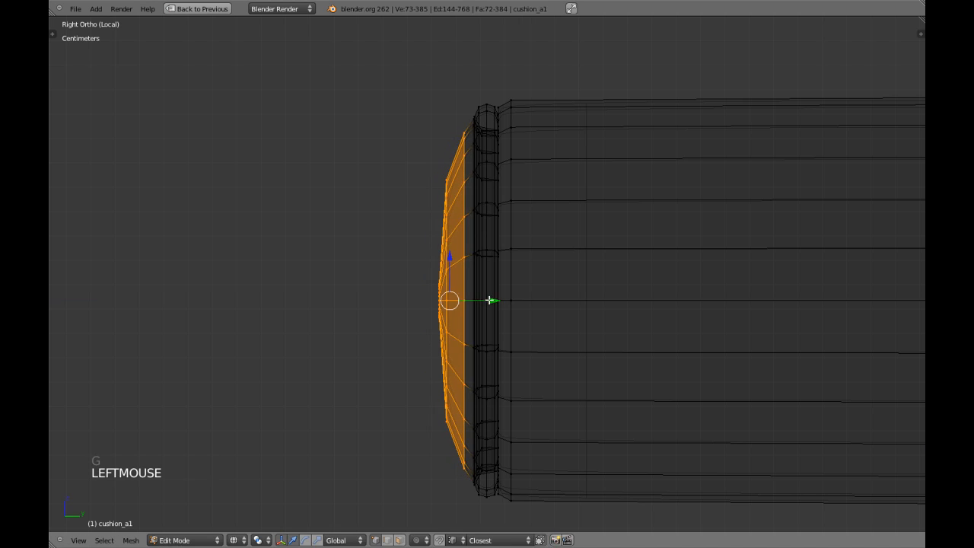
{"action": "key", "text": "z"}
{"action": "key", "text": "Tab"}
{"action": "scroll", "coordinate": [496, 313], "scroll_direction": "down", "scroll_amount": 7}
{"action": "scroll", "coordinate": [513, 307], "scroll_direction": "up", "scroll_amount": 8}
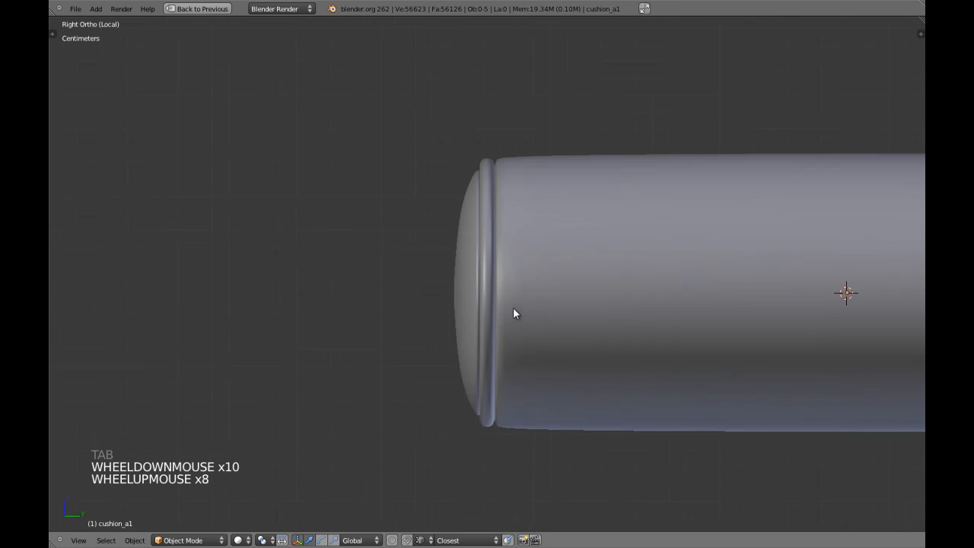
{"action": "key", "text": "Tab"}
{"action": "scroll", "coordinate": [442, 304], "scroll_direction": "up", "scroll_amount": 3}
{"action": "key", "text": "a"}
{"action": "right_click", "coordinate": [462, 182], "text": "alt+shift"}
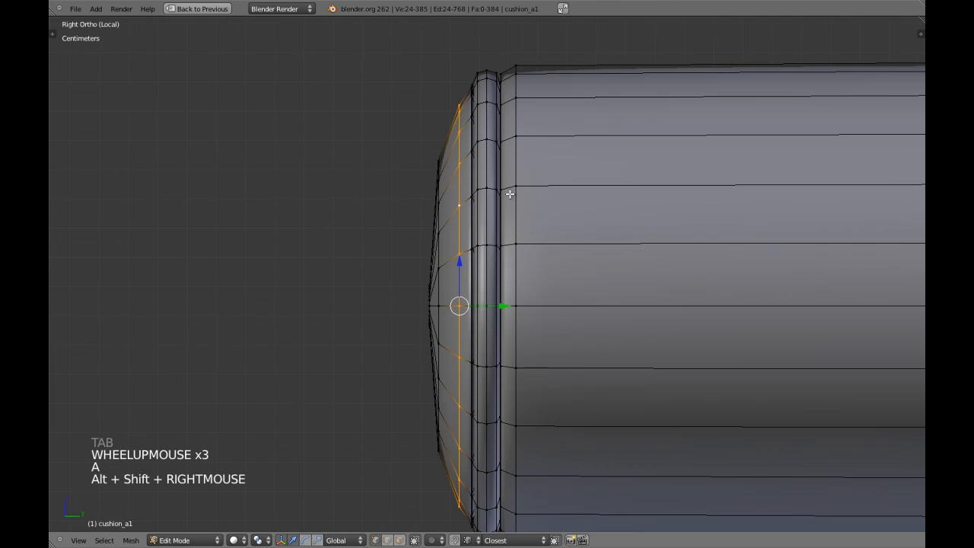
{"action": "key", "text": "ctrl+z"}
Box-select the dome's rings in wireframe and scale them up slightly with the Y axis locked.
{"action": "key", "text": "z"}
{"action": "scroll", "coordinate": [409, 213], "scroll_direction": "down", "scroll_amount": 1}
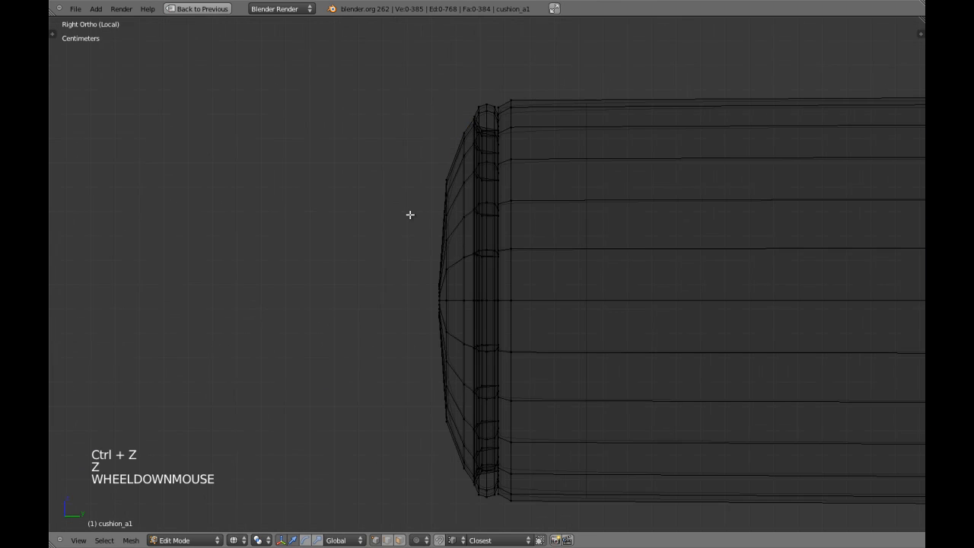
{"action": "key", "text": "b"}
{"action": "left_click_drag", "start_coordinate": [378, 109], "coordinate": [468, 479]}
{"action": "key", "text": "z"}
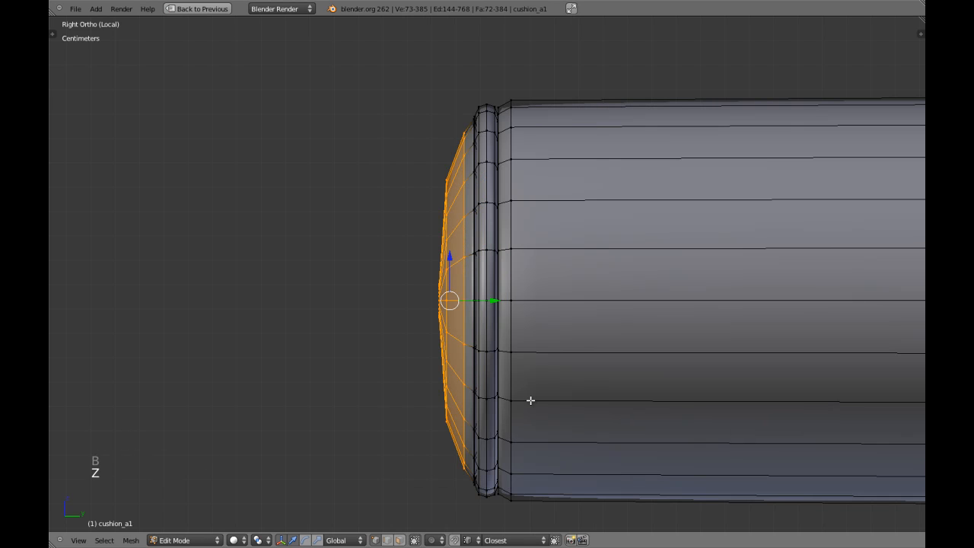
{"action": "key", "text": "s"}
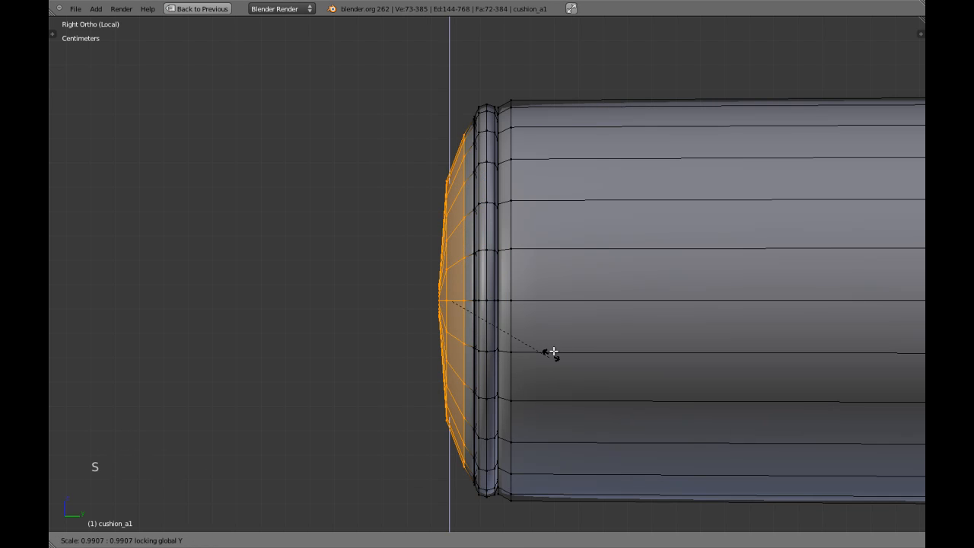
{"action": "left_click", "coordinate": [609, 364], "text": "shift"}
Shrink the dome selection by one ring and scale it up slightly with the Y axis locked.
{"action": "key", "text": "ctrl+KP_Subtract"}
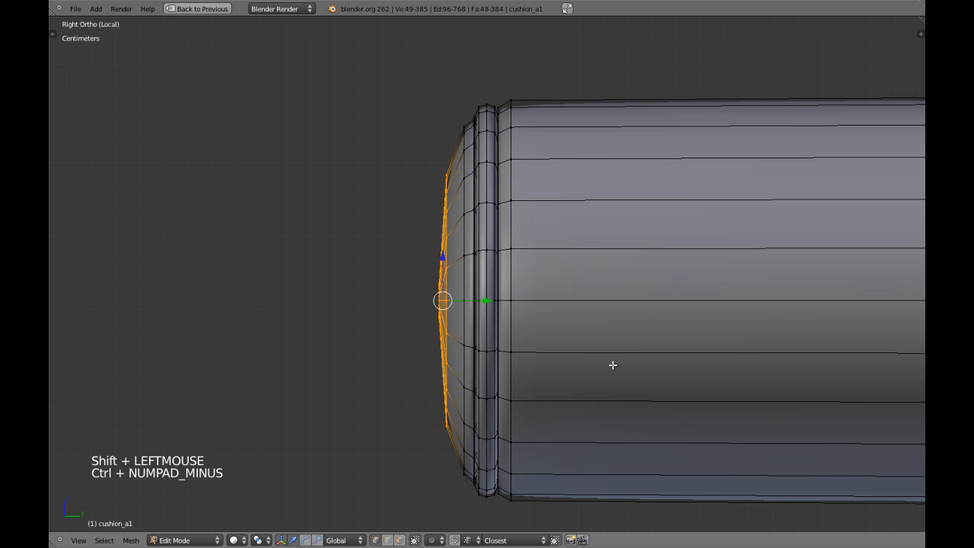
{"action": "key", "text": "s"}
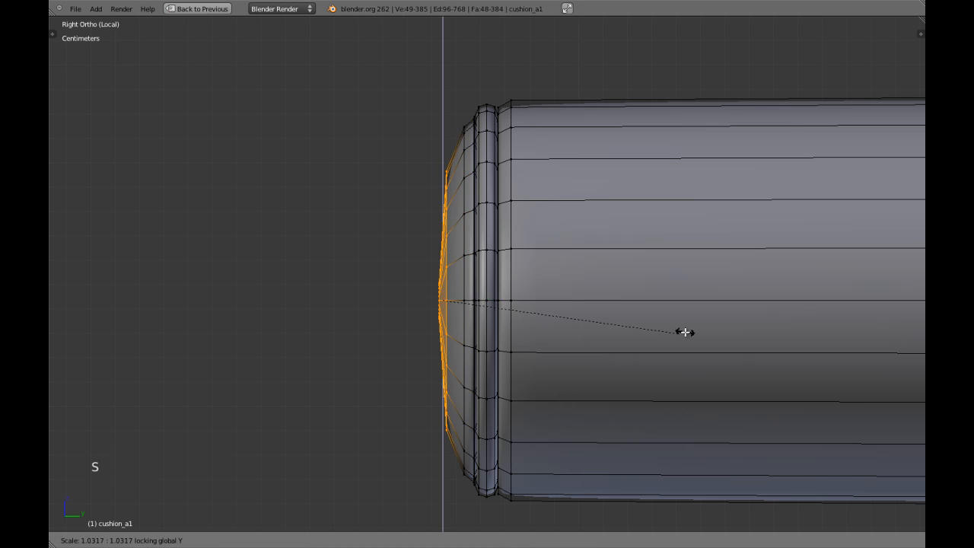
{"action": "left_click", "coordinate": [753, 312], "text": "shift"}
{"action": "key", "text": "Tab"}
{"action": "scroll", "coordinate": [602, 314], "scroll_direction": "down", "scroll_amount": 4}
{"action": "key", "text": "a"}
{"action": "key", "text": "a"}
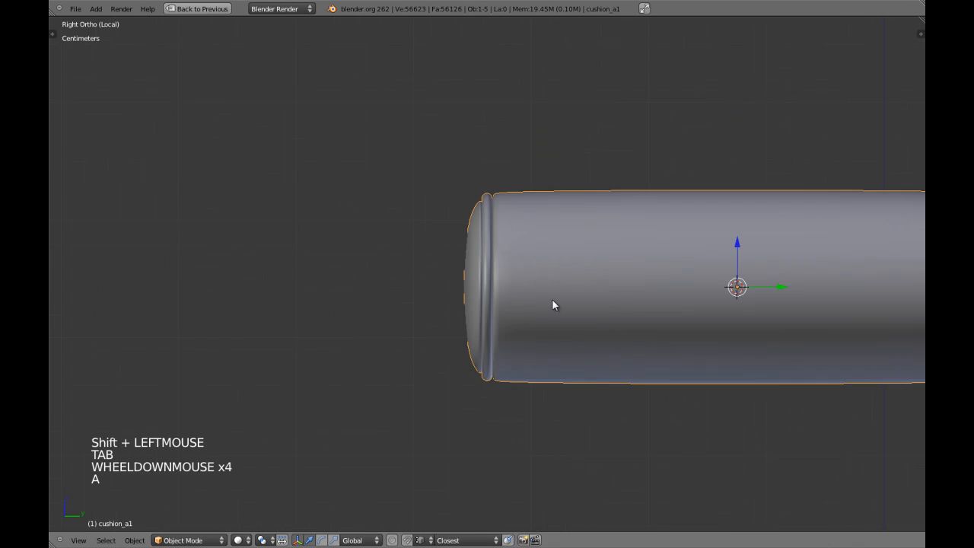
Select the edge loop between the dome and the piping and scale it down to about 0.97.
{"action": "scroll", "coordinate": [533, 291], "scroll_direction": "up", "scroll_amount": 3}
{"action": "middle_click_drag", "start_coordinate": [513, 287], "coordinate": [558, 253]}
{"action": "scroll", "coordinate": [574, 305], "scroll_direction": "up", "scroll_amount": 2}
{"action": "key", "text": "Tab"}
{"action": "key", "text": "a"}
{"action": "right_click", "coordinate": [534, 145], "text": "alt+shift"}
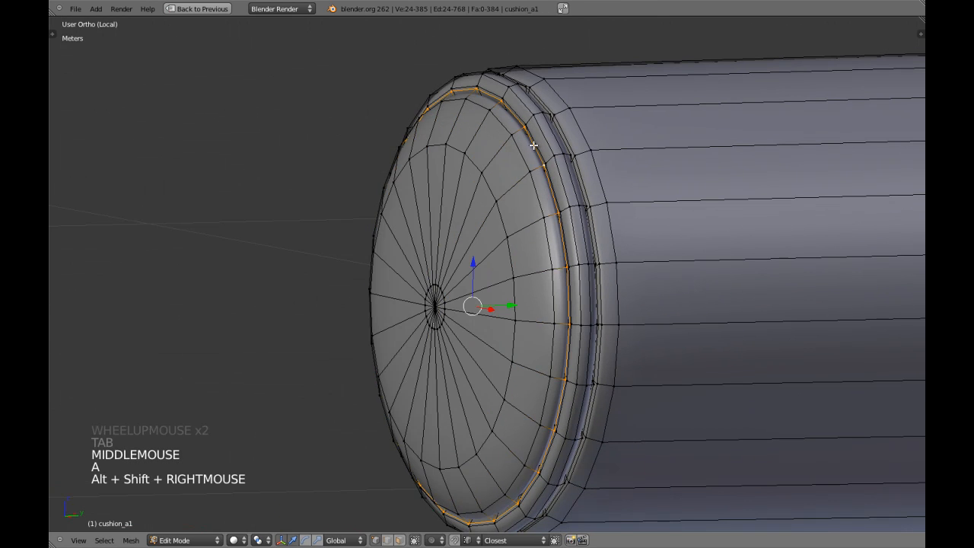
{"action": "key", "text": "KP_3"}
{"action": "scroll", "coordinate": [571, 121], "scroll_direction": "up", "scroll_amount": 2}
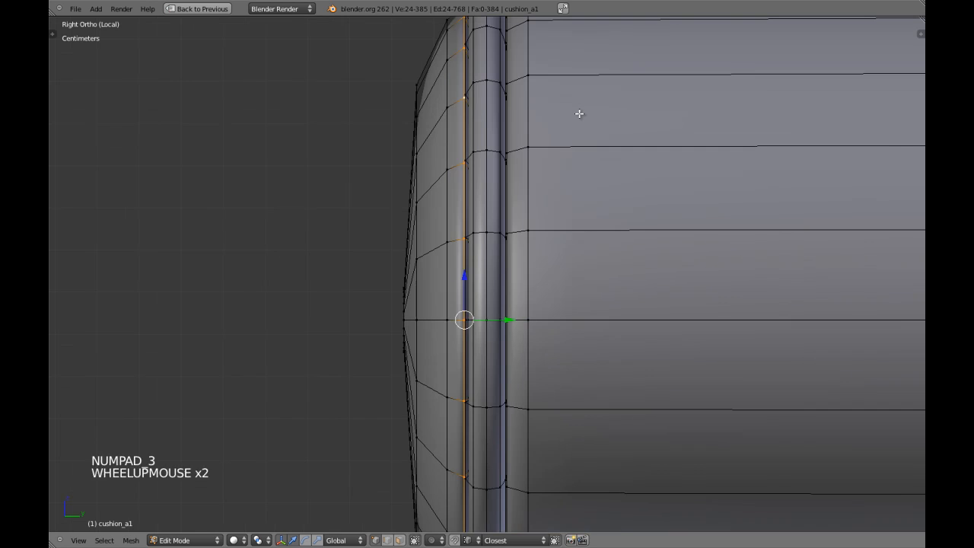
{"action": "key", "text": "s"}
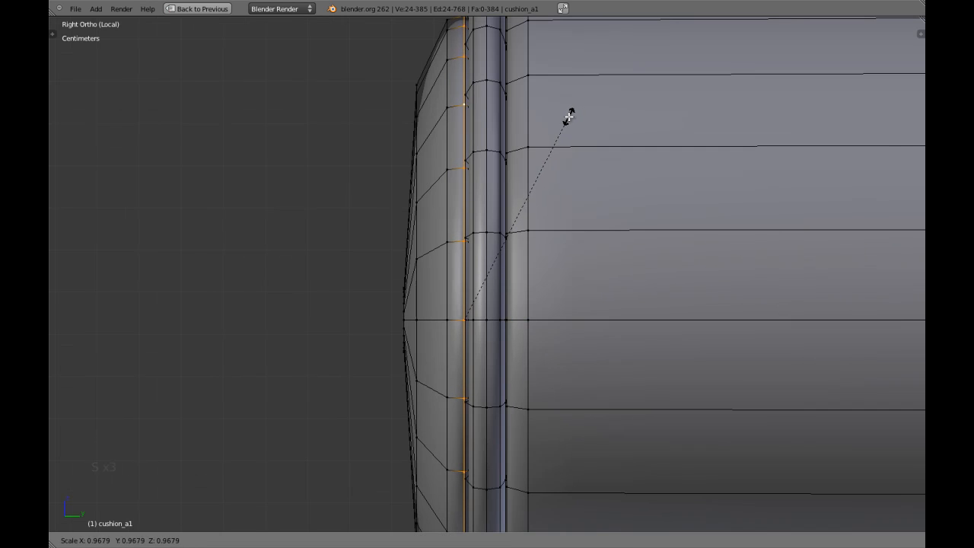
{"action": "left_click", "coordinate": [566, 116]}
{"action": "key", "text": "Tab"}
{"action": "scroll", "coordinate": [457, 217], "scroll_direction": "down", "scroll_amount": 4}
{"action": "middle_click_drag", "start_coordinate": [472, 229], "coordinate": [597, 306]}
{"action": "scroll", "coordinate": [552, 266], "scroll_direction": "up", "scroll_amount": 2}
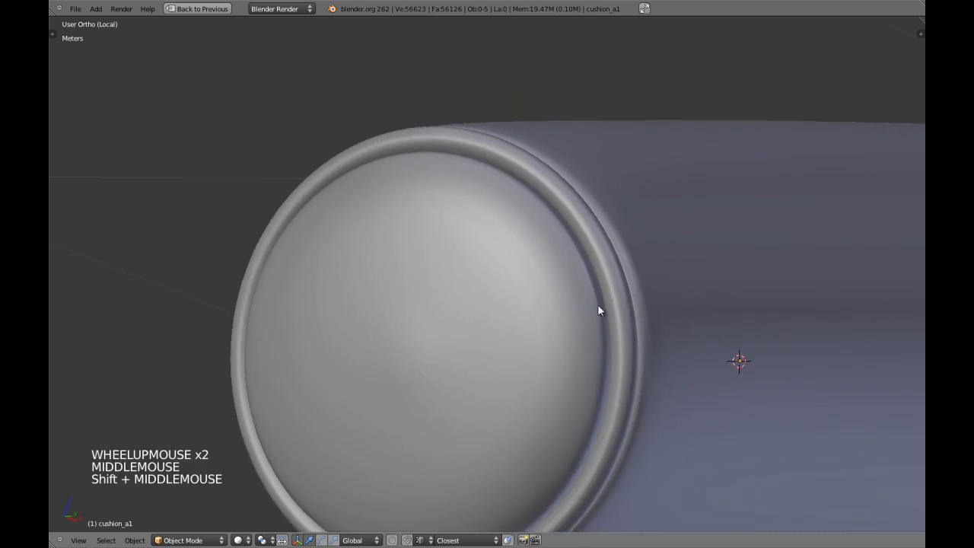
Delete the selected edge loop between the dome and the piping, and check the cap in the smooth preview.
{"action": "scroll", "coordinate": [609, 289], "scroll_direction": "up", "scroll_amount": 2}
{"action": "key", "text": "Tab"}
{"action": "middle_click_drag", "start_coordinate": [623, 269], "coordinate": [602, 251], "text": "shift"}
{"action": "middle_click_drag", "start_coordinate": [601, 251], "coordinate": [502, 182]}
{"action": "scroll", "coordinate": [475, 229], "scroll_direction": "up", "scroll_amount": 4}
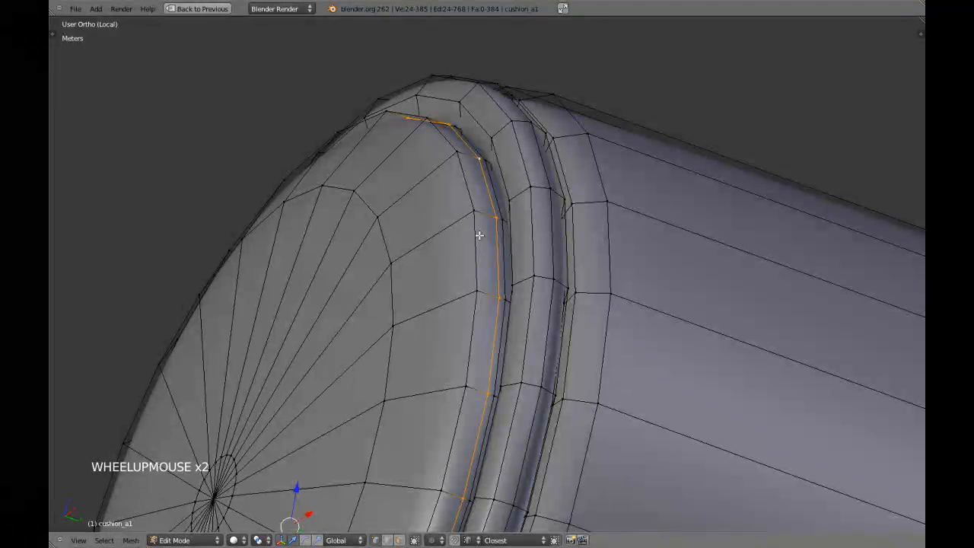
{"action": "key", "text": "x"}
{"action": "left_click", "coordinate": [482, 235]}
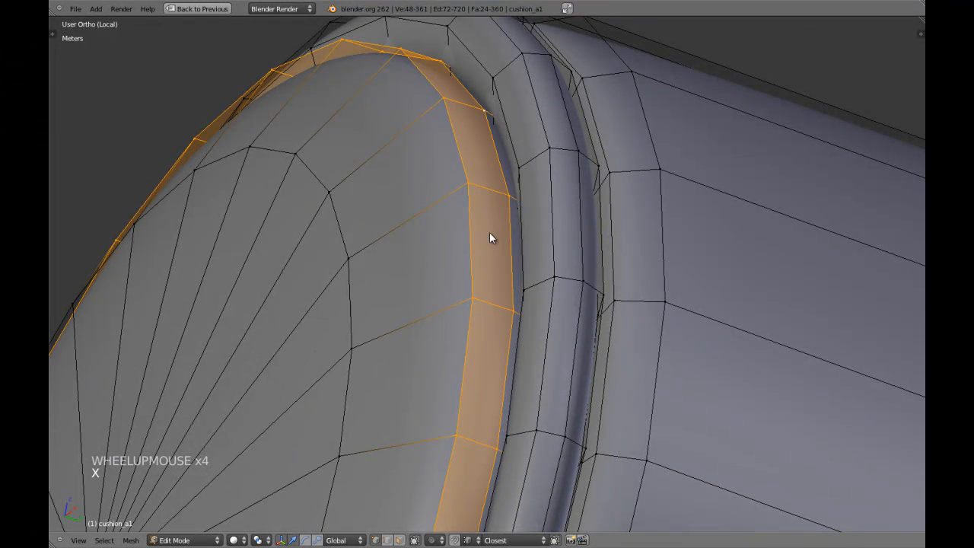
{"action": "key", "text": "Tab"}
{"action": "key", "text": "KP_3"}
{"action": "scroll", "coordinate": [487, 236], "scroll_direction": "down", "scroll_amount": 4}
{"action": "key", "text": "z"}
{"action": "key", "text": "z"}
{"action": "mouse_move", "coordinate": [416, 259]}
{"action": "middle_mouse_down"}
{"action": "mouse_move", "coordinate": [553, 263]}
{"action": "mouse_move", "coordinate": [485, 239]}
{"action": "mouse_move", "coordinate": [503, 239]}
{"action": "mouse_move", "coordinate": [510, 196]}
{"action": "middle_mouse_up"}
{"action": "scroll", "coordinate": [553, 263], "scroll_direction": "down", "scroll_amount": 2}
Add a new edge loop in the groove between the dome and the piping with Loop Cut and Slide.
{"action": "key", "text": "Tab"}
{"action": "key", "text": "KP_3"}
{"action": "scroll", "coordinate": [522, 257], "scroll_direction": "up", "scroll_amount": 4}
{"action": "key", "text": "a"}
{"action": "key", "text": "a"}
{"action": "key", "text": "a"}
{"action": "key", "text": "ctrl+Tab"}
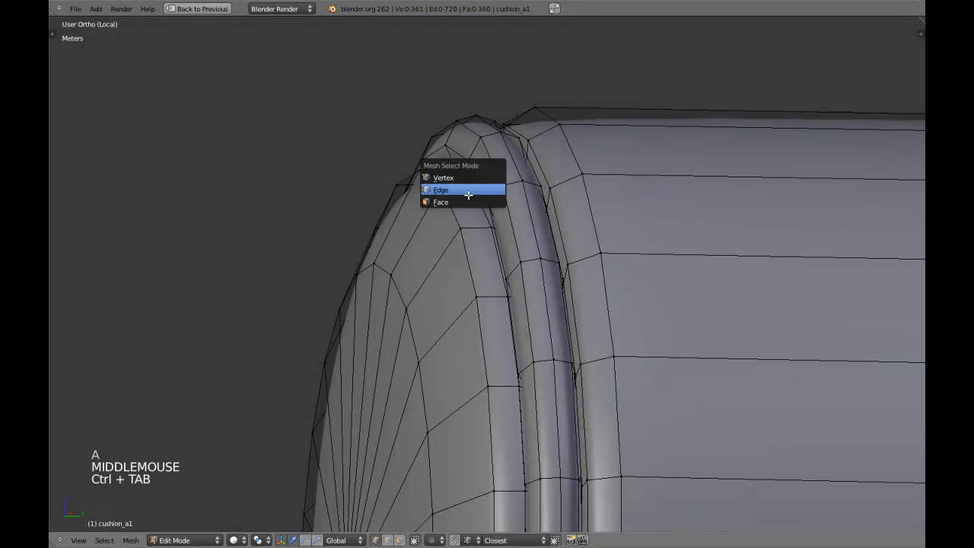
{"action": "left_click", "coordinate": [468, 201]}
{"action": "middle_click_drag", "start_coordinate": [456, 169], "coordinate": [488, 171]}
{"action": "scroll", "coordinate": [489, 170], "scroll_direction": "up", "scroll_amount": 1}
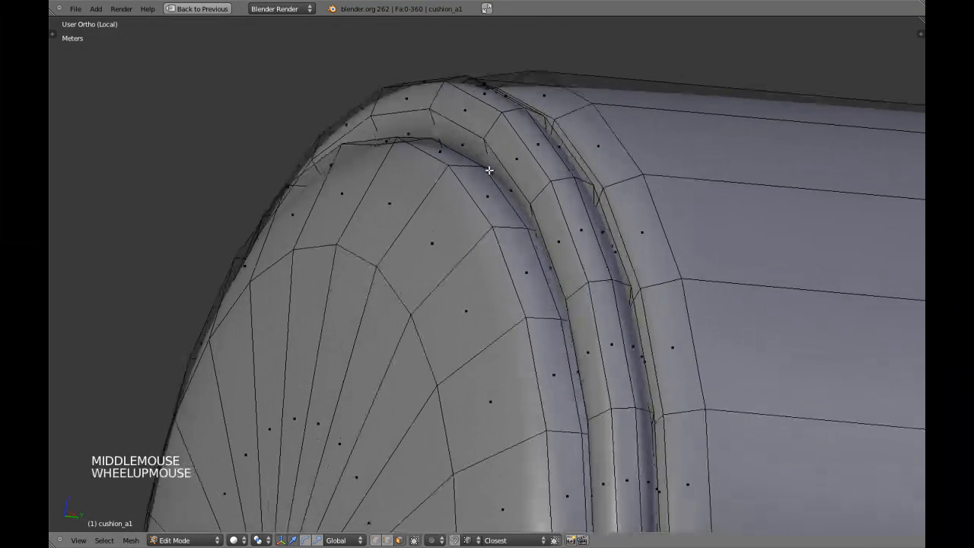
{"action": "key", "text": "ctrl+r"}
{"action": "left_click", "coordinate": [480, 151]}
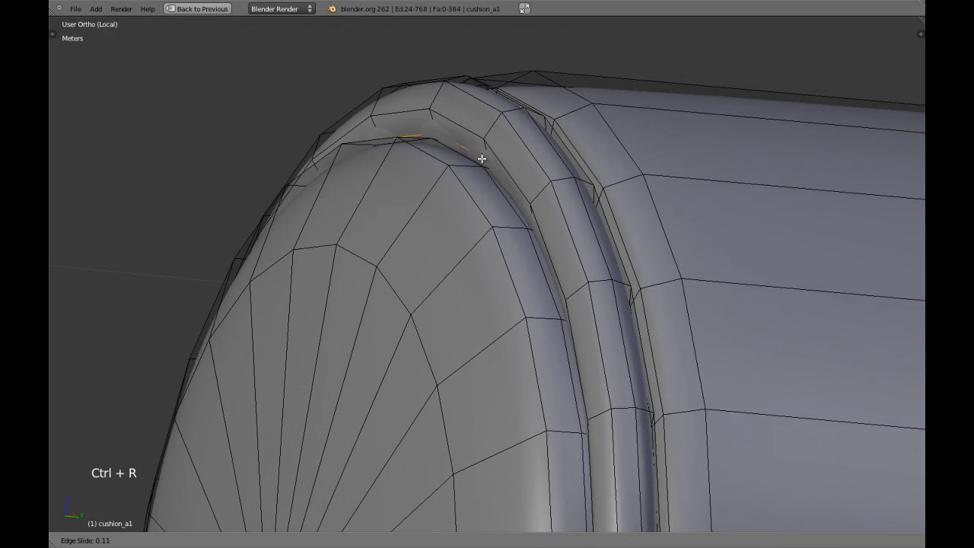
{"action": "key", "text": "minus"}
{"action": "key", "text": "Return"}
Select the two outer edge loops on the piping's dome side and move them outward along the Y axis to widen the piping.
{"action": "key", "text": "a"}
{"action": "key", "text": "a"}
{"action": "key", "text": "ctrl+Tab"}
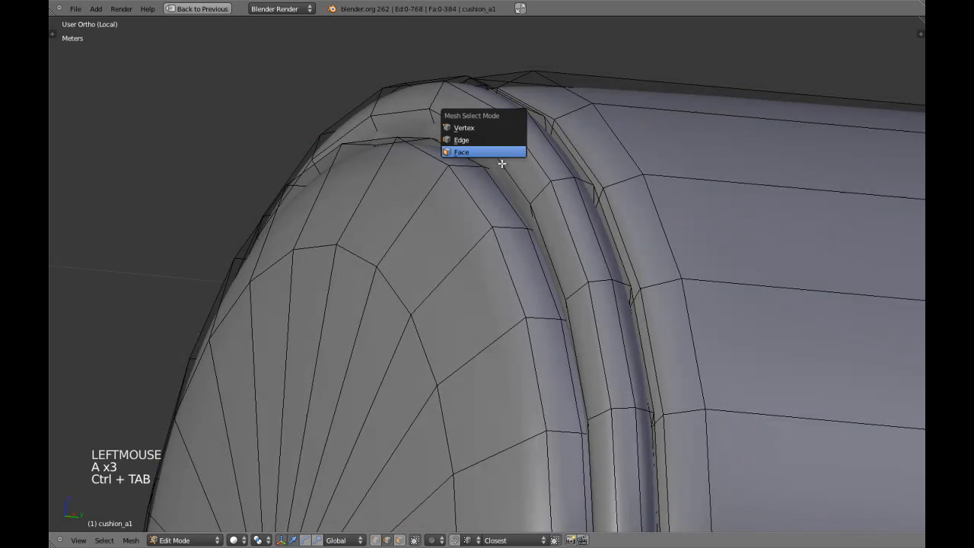
{"action": "left_click", "coordinate": [499, 154]}
{"action": "key", "text": "ctrl+Tab"}
{"action": "left_click", "coordinate": [470, 130]}
{"action": "right_click", "coordinate": [486, 109], "text": "alt+shift"}
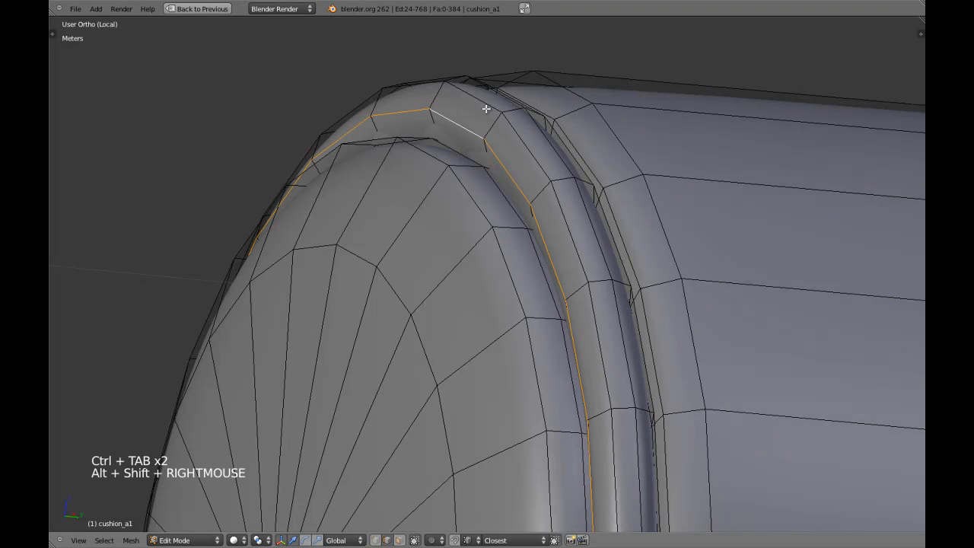
{"action": "key", "text": "KP_3"}
{"action": "key", "text": "z"}
{"action": "key", "text": "z"}
{"action": "key", "text": "ctrl+Tab"}
{"action": "left_click", "coordinate": [523, 206]}
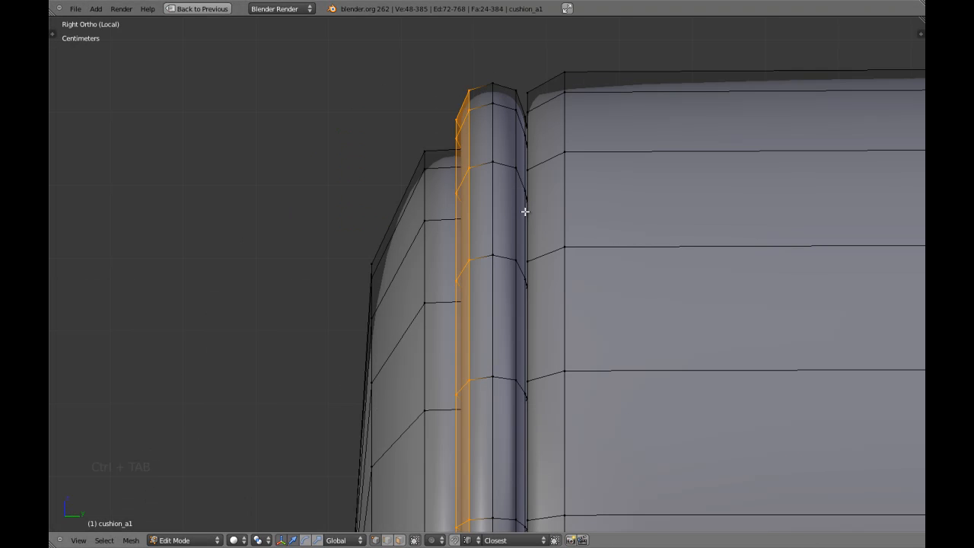
{"action": "key", "text": "g"}
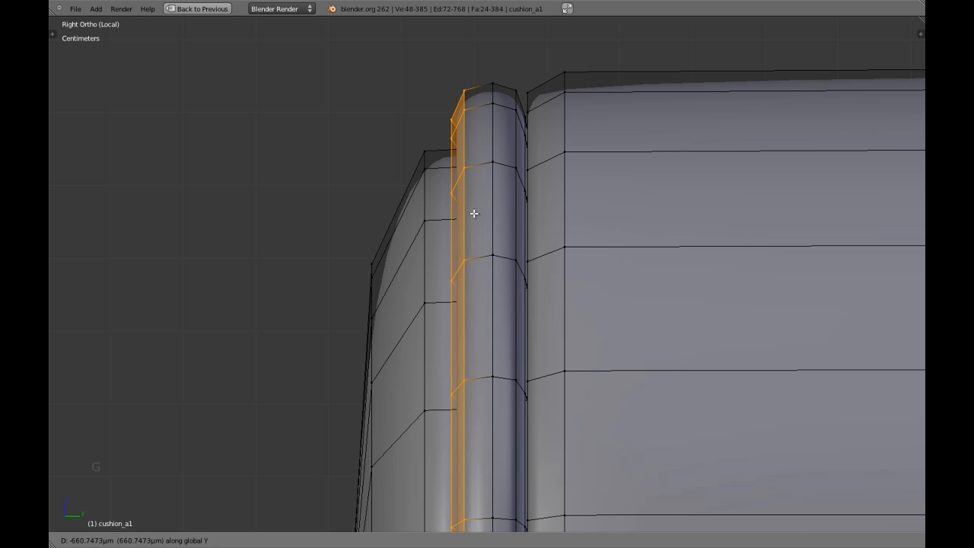
{"action": "left_click", "coordinate": [453, 202], "text": "shift"}
Move the piping's middle edge loop about 0.5 mm along the negative Y axis and scale it up slightly.
{"action": "key", "text": "a"}
{"action": "right_click", "coordinate": [507, 177], "text": "alt+shift"}
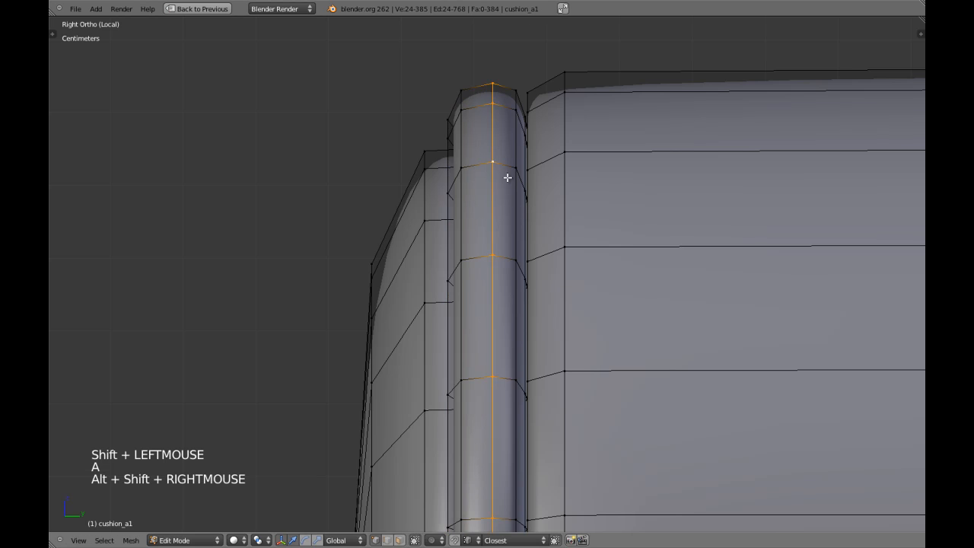
{"action": "key", "text": "g"}
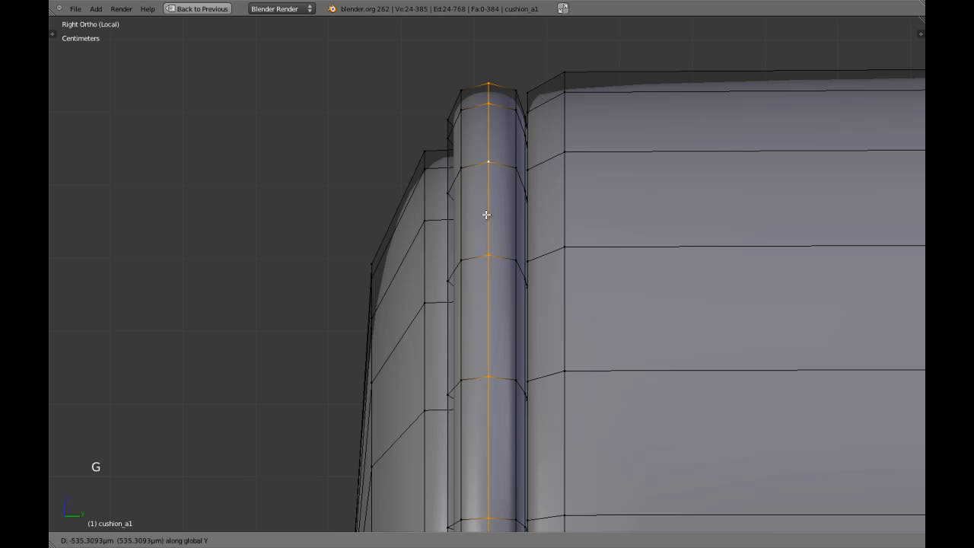
{"action": "left_click", "coordinate": [484, 215], "text": "shift"}
{"action": "key", "text": "s"}
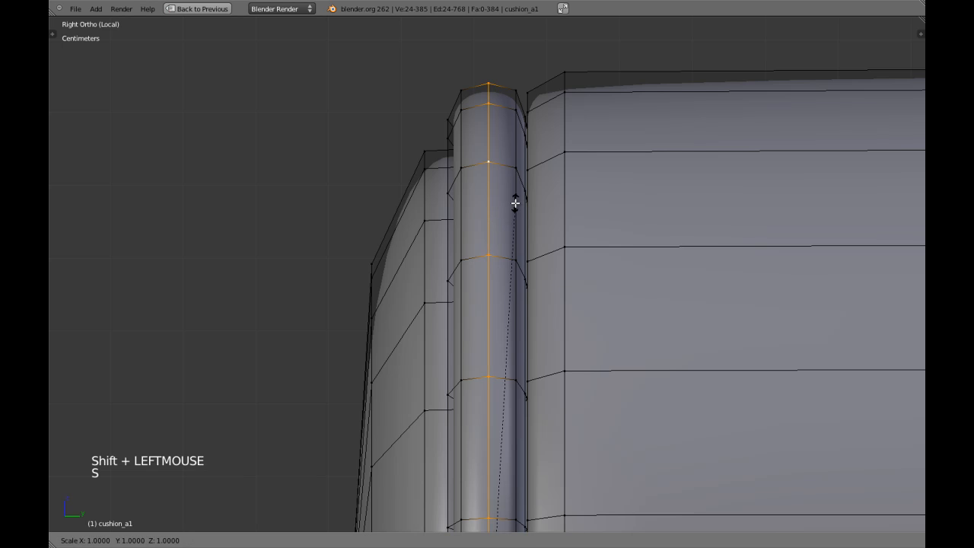
{"action": "left_click", "coordinate": [555, 166], "text": "shift"}
{"action": "scroll", "coordinate": [572, 180], "scroll_direction": "down", "scroll_amount": 4}
{"action": "key", "text": "Tab"}
{"action": "scroll", "coordinate": [572, 200], "scroll_direction": "down", "scroll_amount": 10}
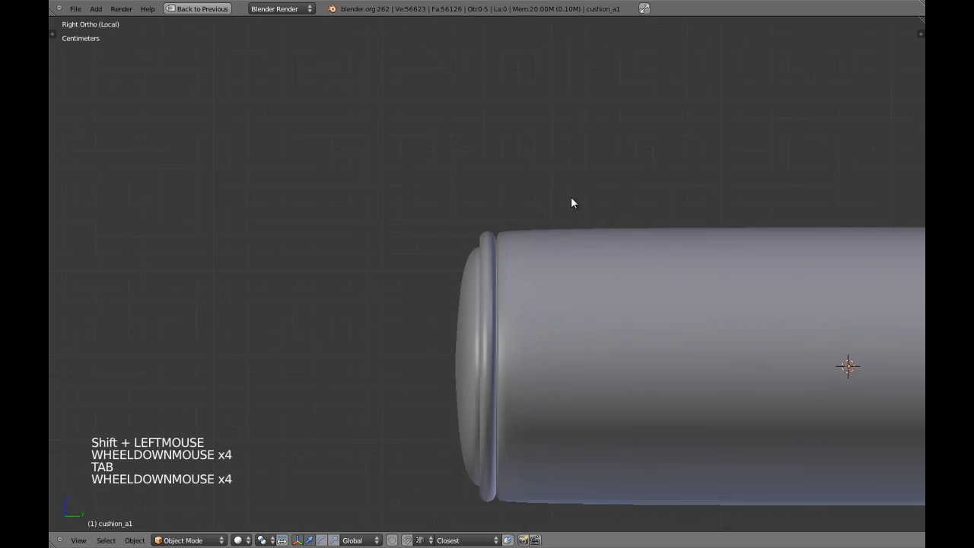
Inspect the bolster's domed cap and piping from several angles and save the file.
{"action": "middle_click_drag", "start_coordinate": [570, 200], "coordinate": [518, 363]}
{"action": "scroll", "coordinate": [594, 293], "scroll_direction": "up", "scroll_amount": 1}
{"action": "key", "text": "a"}
{"action": "scroll", "coordinate": [535, 317], "scroll_direction": "up", "scroll_amount": 4}
{"action": "scroll", "coordinate": [536, 317], "scroll_direction": "down", "scroll_amount": 1}
{"action": "key", "text": "a"}
{"action": "right_click", "coordinate": [462, 312]}
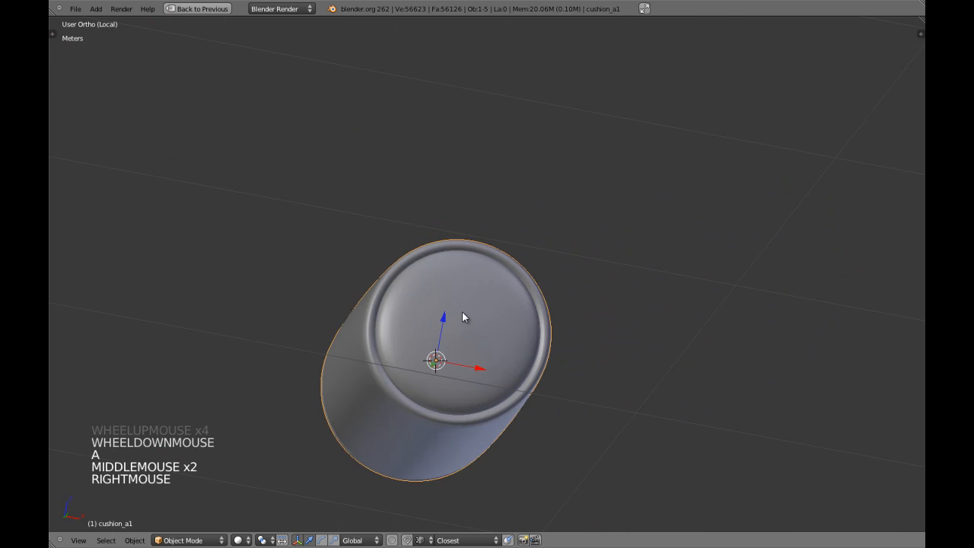
{"action": "key", "text": "KP_5"}
{"action": "key", "text": "KP_Decimal"}
{"action": "scroll", "coordinate": [465, 317], "scroll_direction": "down", "scroll_amount": 5}
{"action": "middle_click_drag", "start_coordinate": [465, 316], "coordinate": [424, 290]}
{"action": "key", "text": "a"}
{"action": "scroll", "coordinate": [613, 289], "scroll_direction": "up", "scroll_amount": 4}
{"action": "middle_click", "coordinate": [613, 290]}
{"action": "key", "text": "ctrl+w"}
Examine the piping up close and the whole bolster in right orthographic view.
{"action": "scroll", "coordinate": [573, 330], "scroll_direction": "up", "scroll_amount": 4}
{"action": "mouse_move", "coordinate": [572, 331]}
{"action": "middle_mouse_down"}
{"action": "mouse_move", "coordinate": [513, 324]}
{"action": "mouse_move", "coordinate": [579, 318]}
{"action": "middle_mouse_up"}
{"action": "middle_click_drag", "start_coordinate": [579, 318], "coordinate": [520, 282]}
{"action": "scroll", "coordinate": [582, 308], "scroll_direction": "up", "scroll_amount": 1}
{"action": "scroll", "coordinate": [580, 308], "scroll_direction": "up", "scroll_amount": 1}
{"action": "scroll", "coordinate": [539, 305], "scroll_direction": "down", "scroll_amount": 4}
{"action": "key", "text": "KP_3"}
{"action": "key", "text": "KP_5"}
{"action": "scroll", "coordinate": [431, 252], "scroll_direction": "up", "scroll_amount": 2}
{"action": "scroll", "coordinate": [541, 284], "scroll_direction": "down", "scroll_amount": 3}
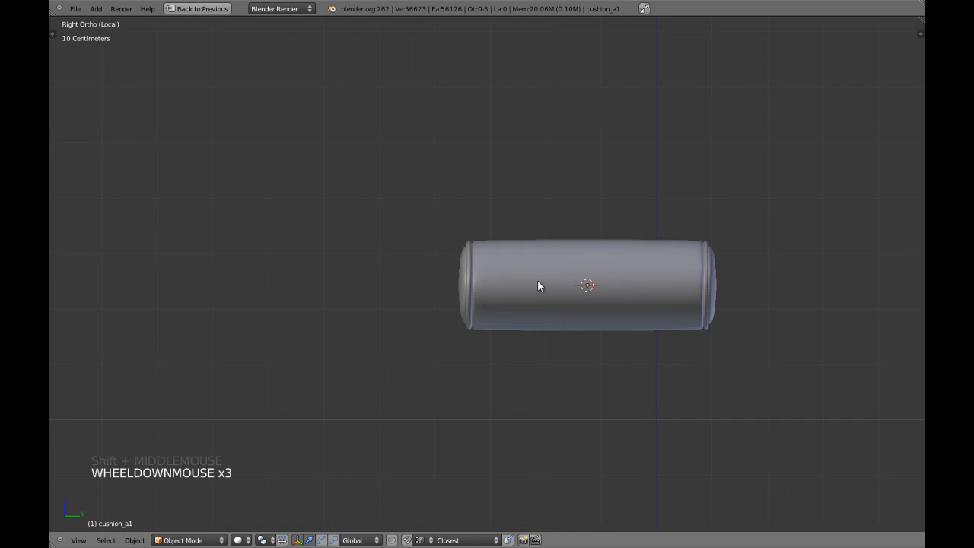
Leave local view and examine the bolster in place against the sofa's arm.
{"action": "key", "text": "KP_Divide"}
{"action": "key", "text": "a"}
{"action": "key", "text": "a"}
{"action": "scroll", "coordinate": [571, 304], "scroll_direction": "down", "scroll_amount": 2}
{"action": "middle_click_drag", "start_coordinate": [573, 308], "coordinate": [679, 258]}
{"action": "scroll", "coordinate": [680, 257], "scroll_direction": "down", "scroll_amount": 1}
{"action": "scroll", "coordinate": [680, 257], "scroll_direction": "down", "scroll_amount": 4}
{"action": "middle_click_drag", "start_coordinate": [781, 261], "coordinate": [713, 291]}
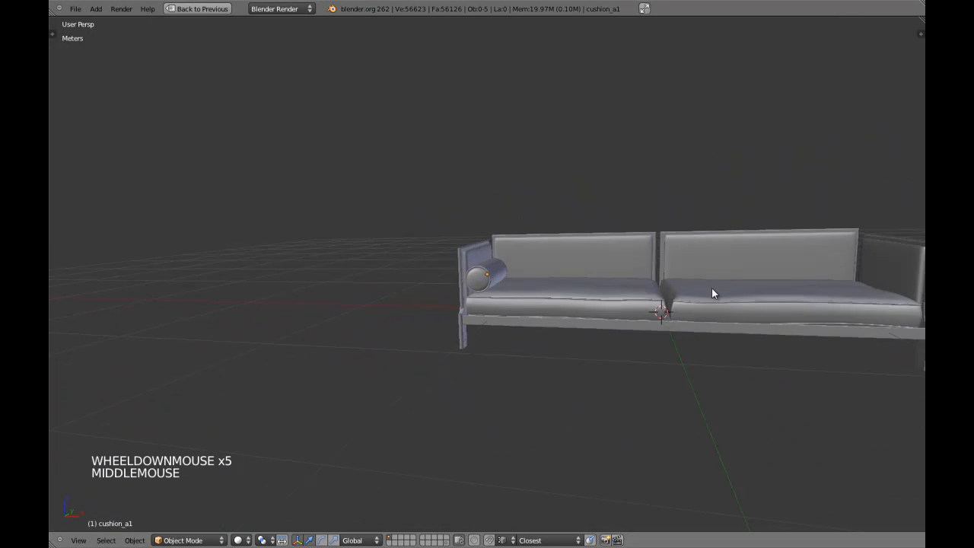
{"action": "scroll", "coordinate": [389, 272], "scroll_direction": "up", "scroll_amount": 4}
{"action": "middle_click_drag", "start_coordinate": [389, 272], "coordinate": [446, 271]}
{"action": "scroll", "coordinate": [481, 274], "scroll_direction": "up", "scroll_amount": 3}
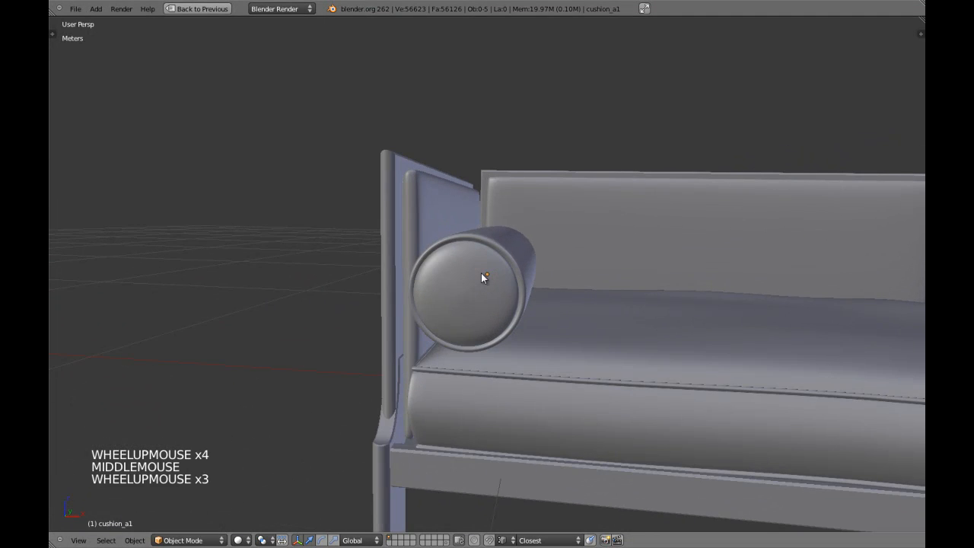
Isolate the bolster in local view, show it in front orthographic view and save the file.
{"action": "right_click", "coordinate": [481, 275]}
{"action": "key", "text": "KP_Divide"}
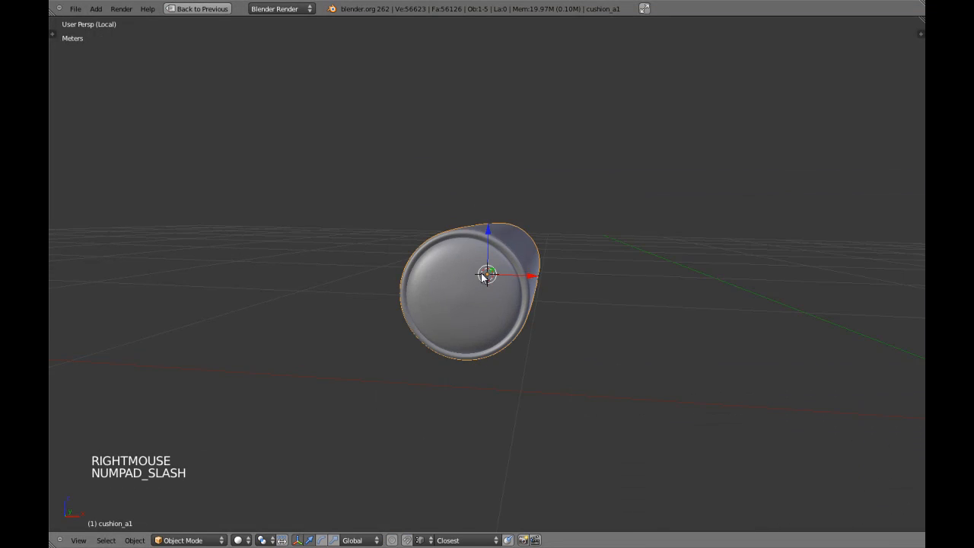
{"action": "key", "text": "KP_1"}
{"action": "key", "text": "KP_5"}
{"action": "key", "text": "ctrl+w"}
{"action": "scroll", "coordinate": [502, 274], "scroll_direction": "up", "scroll_amount": 2}
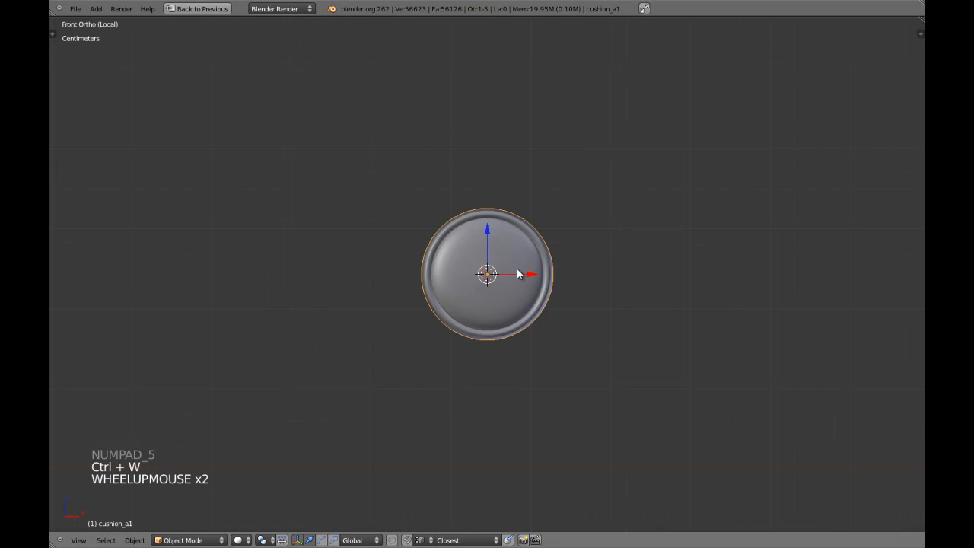
Box-select the bolster's end cap and piping in wireframe and scale them down slightly with the Y axis locked.
{"action": "key", "text": "KP_3"}
{"action": "key", "text": "Tab"}
{"action": "key", "text": "z"}
{"action": "middle_click_drag", "start_coordinate": [487, 272], "coordinate": [420, 271], "text": "shift"}
{"action": "key", "text": "a"}
{"action": "scroll", "coordinate": [420, 272], "scroll_direction": "up", "scroll_amount": 3}
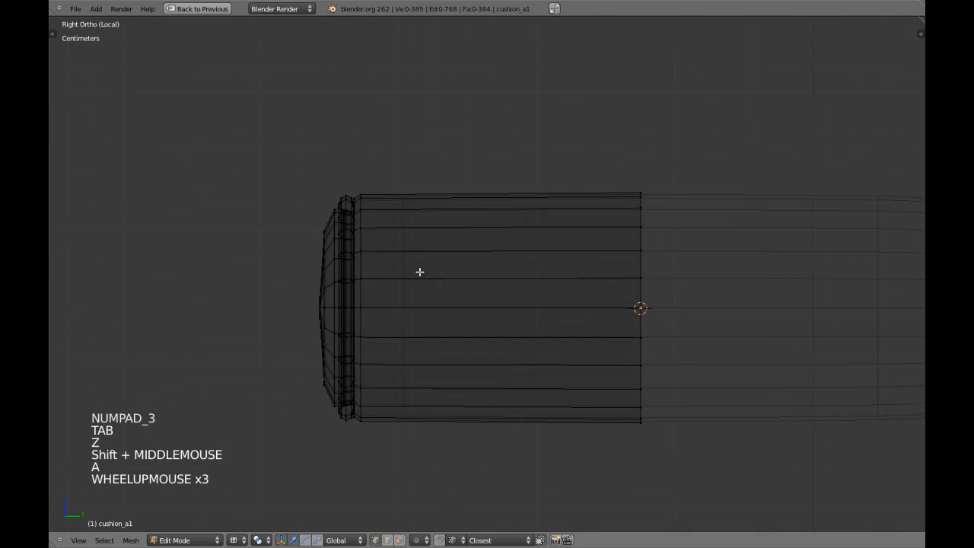
{"action": "key", "text": "b"}
{"action": "mouse_move", "coordinate": [244, 132]}
{"action": "left_mouse_down"}
{"action": "mouse_move", "coordinate": [276, 365]}
{"action": "mouse_move", "coordinate": [356, 456]}
{"action": "left_mouse_up"}
{"action": "key", "text": "z"}
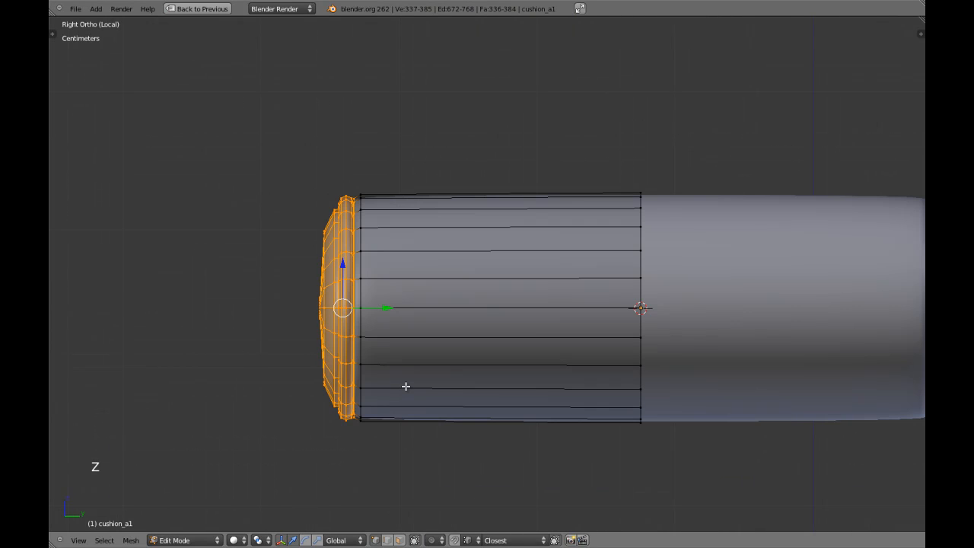
{"action": "key", "text": "KP_1"}
{"action": "middle_click_drag", "start_coordinate": [457, 387], "coordinate": [424, 387], "text": "shift"}
{"action": "scroll", "coordinate": [424, 387], "scroll_direction": "up", "scroll_amount": 2}
{"action": "key", "text": "s"}
{"action": "key", "text": "s"}
{"action": "key", "text": "s"}
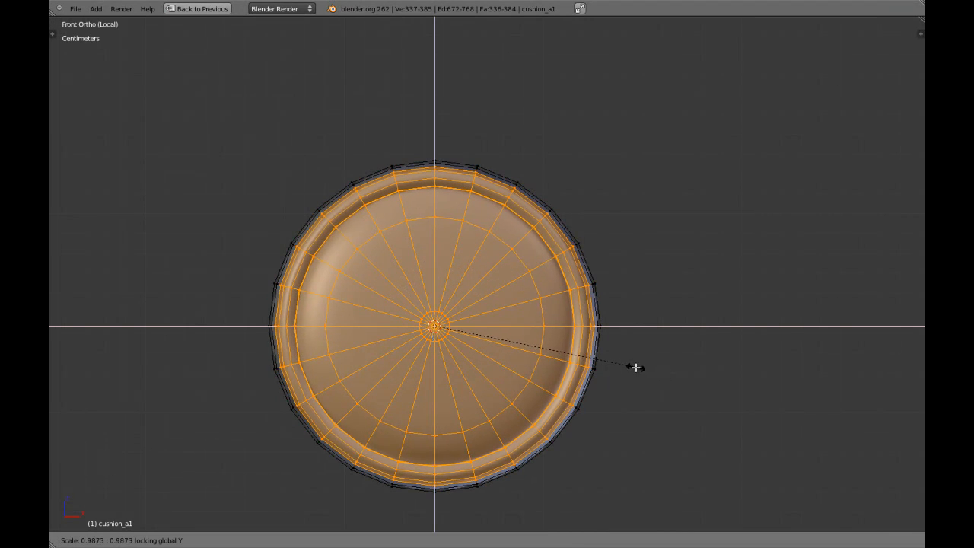
{"action": "left_click", "coordinate": [597, 354], "text": "shift"}
{"action": "scroll", "coordinate": [574, 322], "scroll_direction": "down", "scroll_amount": 2}
{"action": "key", "text": "Tab"}
{"action": "middle_click_drag", "start_coordinate": [574, 322], "coordinate": [540, 302]}
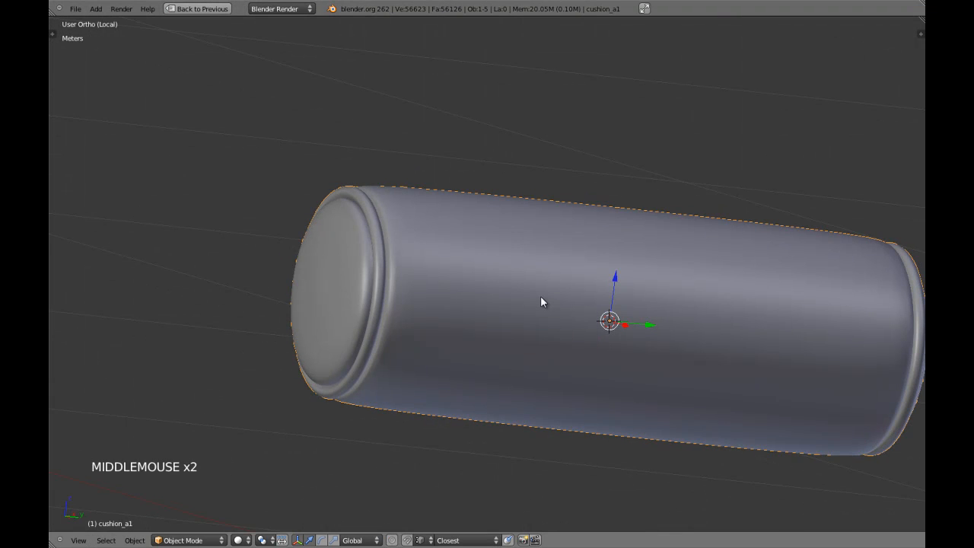
Scale the face loop where the bolster's body meets the piping to about 1.01, with the Y axis locked.
{"action": "key", "text": "KP_3"}
{"action": "key", "text": "Tab"}
{"action": "key", "text": "a"}
{"action": "key", "text": "a"}
{"action": "scroll", "coordinate": [270, 294], "scroll_direction": "up", "scroll_amount": 1}
{"action": "middle_click_drag", "start_coordinate": [310, 297], "coordinate": [331, 296], "text": "shift"}
{"action": "scroll", "coordinate": [332, 296], "scroll_direction": "up", "scroll_amount": 3}
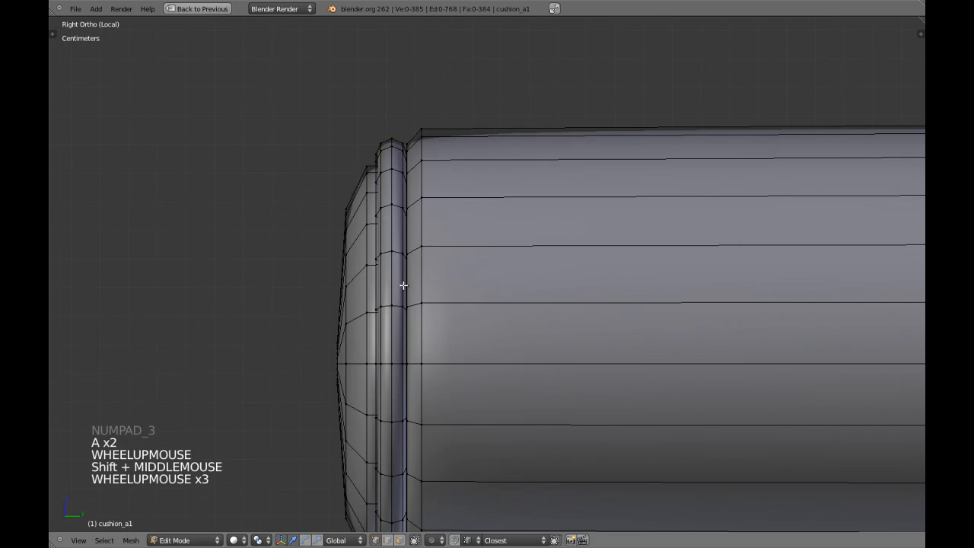
{"action": "key", "text": "ctrl+Tab"}
{"action": "left_click", "coordinate": [416, 295]}
{"action": "right_click", "coordinate": [415, 251], "text": "alt+shift"}
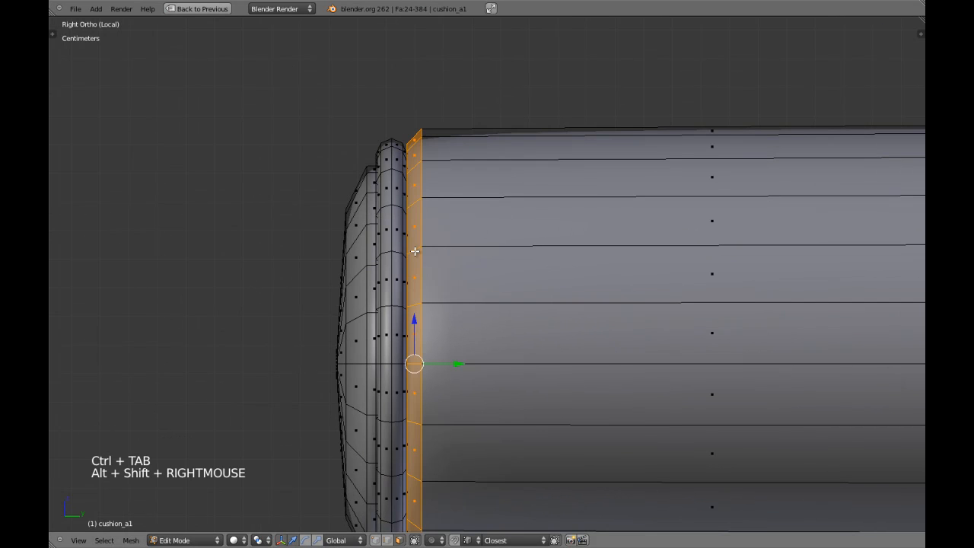
{"action": "key", "text": "s"}
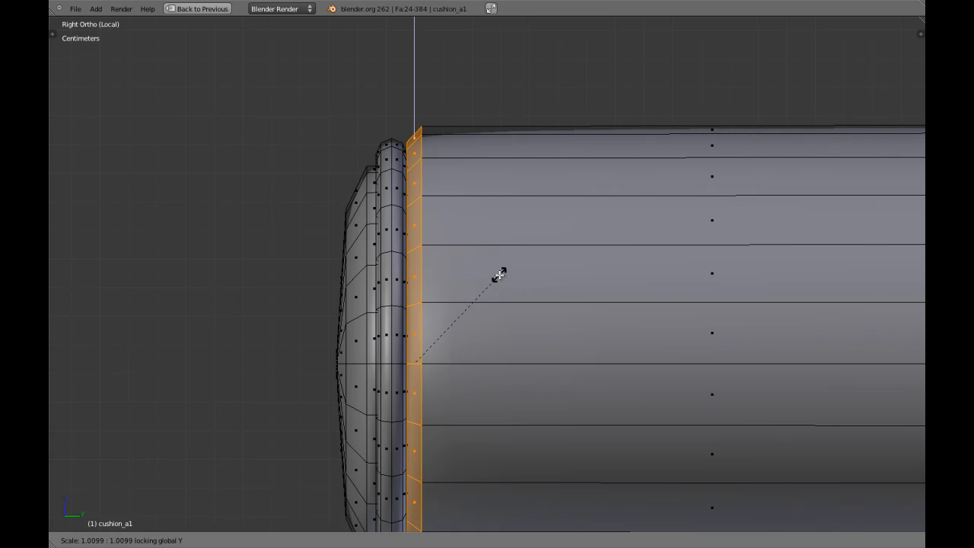
{"action": "left_click", "coordinate": [499, 276], "text": "shift"}
{"action": "key", "text": "a"}
Examine the piping in wireframe, and the whole bolster outside edit mode from several angles.
{"action": "middle_click_drag", "start_coordinate": [406, 268], "coordinate": [428, 252], "text": "shift"}
{"action": "key", "text": "z"}
{"action": "scroll", "coordinate": [429, 251], "scroll_direction": "down", "scroll_amount": 1}
{"action": "key", "text": "ctrl+Tab"}
{"action": "key", "text": "z"}
{"action": "scroll", "coordinate": [589, 277], "scroll_direction": "down", "scroll_amount": 4}
{"action": "key", "text": "Tab"}
{"action": "scroll", "coordinate": [590, 277], "scroll_direction": "down", "scroll_amount": 4}
{"action": "key", "text": "a"}
{"action": "middle_click_drag", "start_coordinate": [589, 277], "coordinate": [609, 311]}
{"action": "key", "text": "a"}
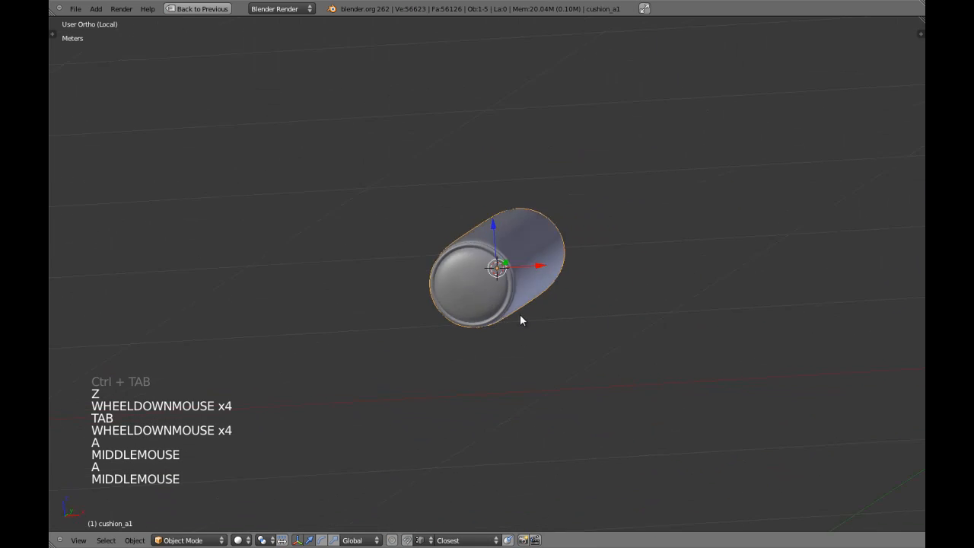
{"action": "scroll", "coordinate": [523, 314], "scroll_direction": "up", "scroll_amount": 4}
{"action": "middle_click_drag", "start_coordinate": [524, 315], "coordinate": [396, 309]}
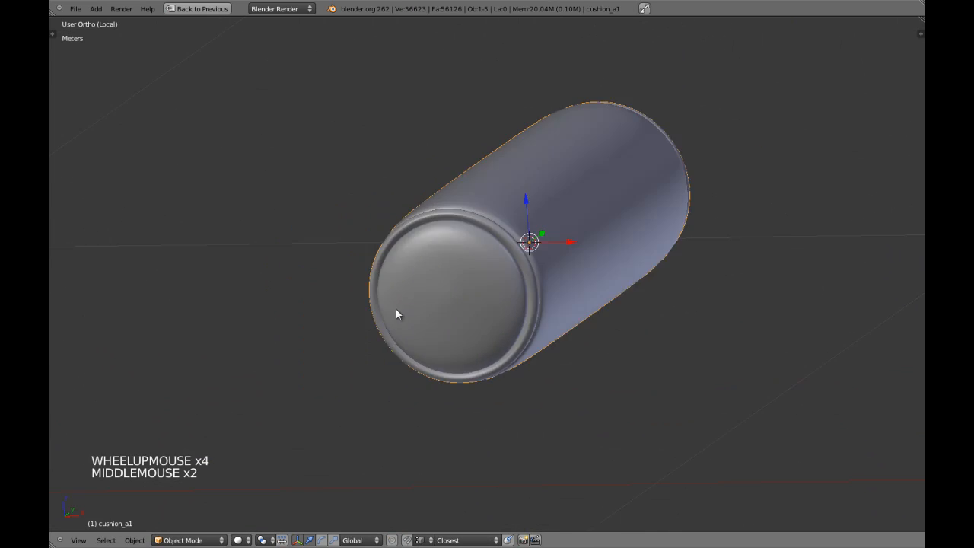
Select the edge loop at the bolster's mirror seam and scale it to about 1.02 to bulge the middle.
{"action": "key", "text": "Tab"}
{"action": "key", "text": "a"}
{"action": "key", "text": "a"}
{"action": "key", "text": "ctrl+Tab"}
{"action": "left_click", "coordinate": [676, 220]}
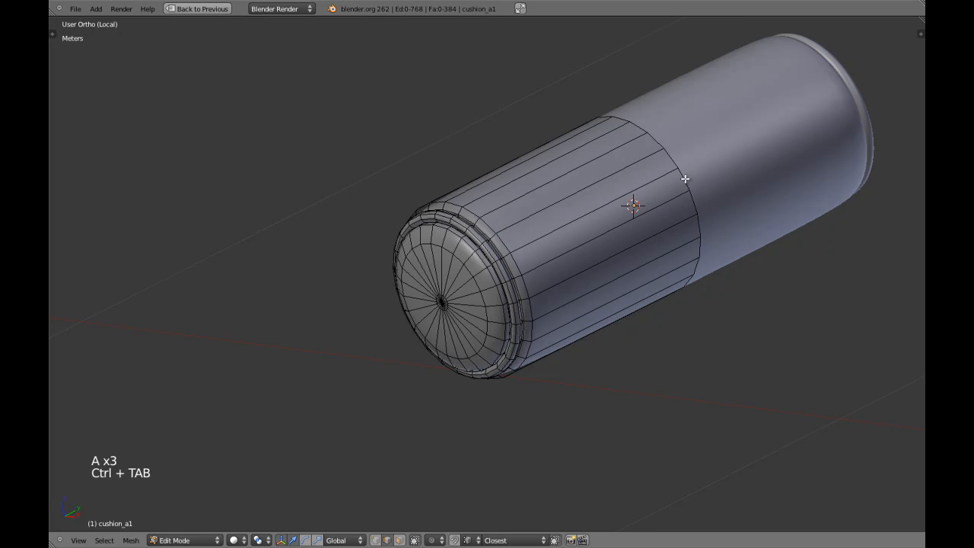
{"action": "key", "text": "KP_3"}
{"action": "key", "text": "s"}
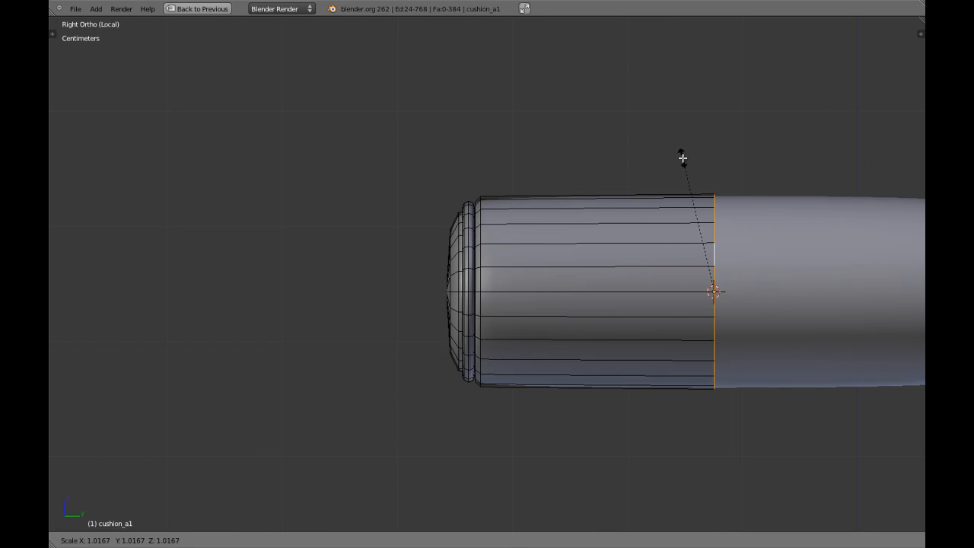
{"action": "left_click", "coordinate": [684, 153], "text": "shift"}
{"action": "key", "text": "Tab"}
Save the file, leave local view and select the bolster against the sofa's arm in front orthographic view.
{"action": "scroll", "coordinate": [642, 205], "scroll_direction": "down", "scroll_amount": 2}
{"action": "key", "text": "a"}
{"action": "key", "text": "ctrl+w"}
{"action": "scroll", "coordinate": [581, 275], "scroll_direction": "down", "scroll_amount": 4}
{"action": "key", "text": "KP_Divide"}
{"action": "key", "text": "a"}
{"action": "key", "text": "a"}
{"action": "middle_click_drag", "start_coordinate": [581, 274], "coordinate": [604, 257]}
{"action": "key", "text": "KP_1"}
{"action": "key", "text": "KP_5"}
{"action": "scroll", "coordinate": [604, 259], "scroll_direction": "up", "scroll_amount": 2}
{"action": "scroll", "coordinate": [563, 261], "scroll_direction": "down", "scroll_amount": 2}
{"action": "scroll", "coordinate": [532, 262], "scroll_direction": "up", "scroll_amount": 1}
{"action": "right_click", "coordinate": [531, 262]}
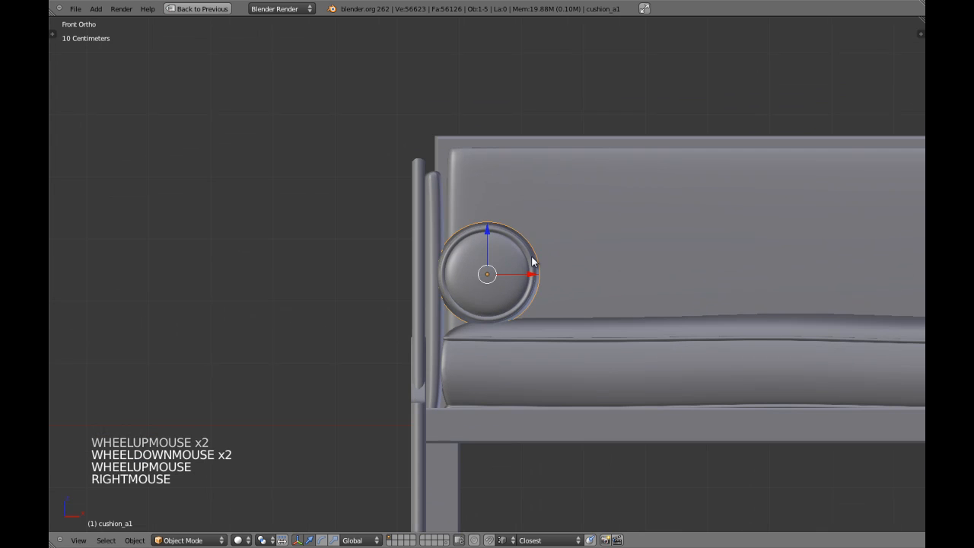
Isolate the bolster in local view and open its mesh for editing near the end cap.
{"action": "key", "text": "KP_Divide"}
{"action": "scroll", "coordinate": [547, 249], "scroll_direction": "up", "scroll_amount": 4}
{"action": "key", "text": "Tab"}
{"action": "middle_click_drag", "start_coordinate": [546, 250], "coordinate": [495, 282], "text": "shift"}
{"action": "scroll", "coordinate": [529, 282], "scroll_direction": "up", "scroll_amount": 3}
{"action": "key", "text": "a"}
{"action": "key", "text": "a"}
{"action": "key", "text": "a"}
Select the piping's three outer face loops and scale them down slightly with the Y axis locked.
{"action": "key", "text": "ctrl+Tab"}
{"action": "left_click", "coordinate": [356, 260]}
{"action": "right_click", "coordinate": [358, 239], "text": "alt+shift"}
{"action": "scroll", "coordinate": [351, 223], "scroll_direction": "up", "scroll_amount": 3}
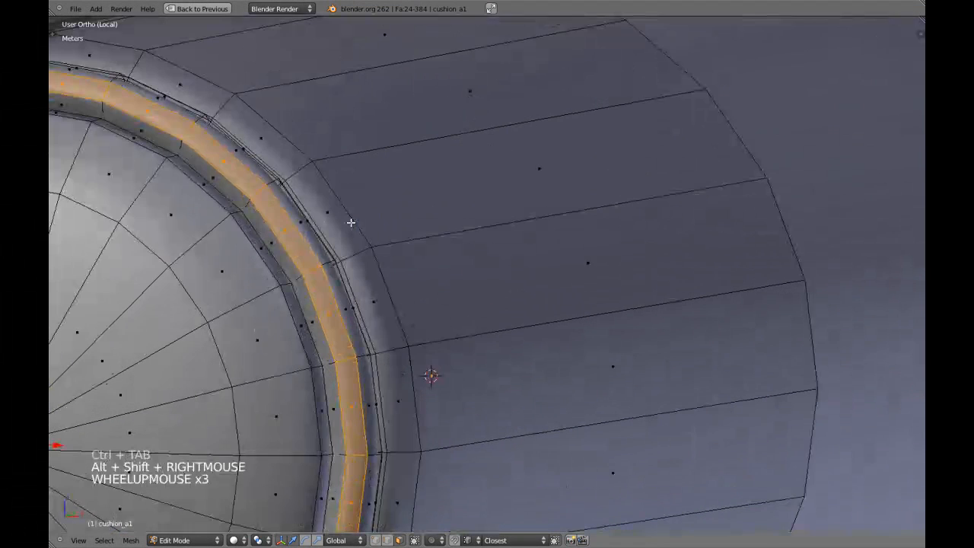
{"action": "right_click", "coordinate": [266, 181], "text": "alt+shift"}
{"action": "key", "text": "ctrl+z"}
{"action": "right_click", "coordinate": [272, 181], "text": "alt+shift"}
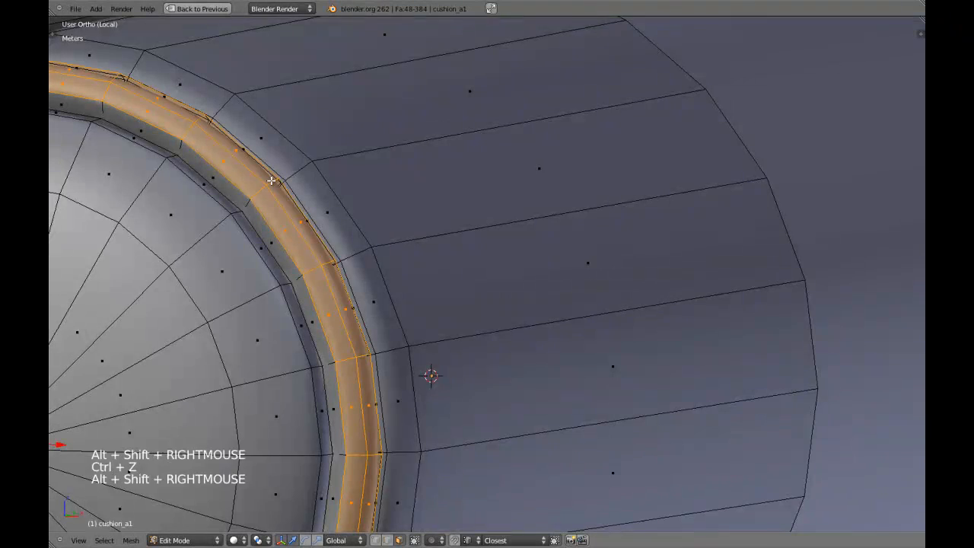
{"action": "middle_click_drag", "start_coordinate": [488, 136], "coordinate": [469, 291], "text": "shift"}
{"action": "right_click", "coordinate": [410, 301], "text": "alt+shift"}
{"action": "scroll", "coordinate": [599, 245], "scroll_direction": "down", "scroll_amount": 2}
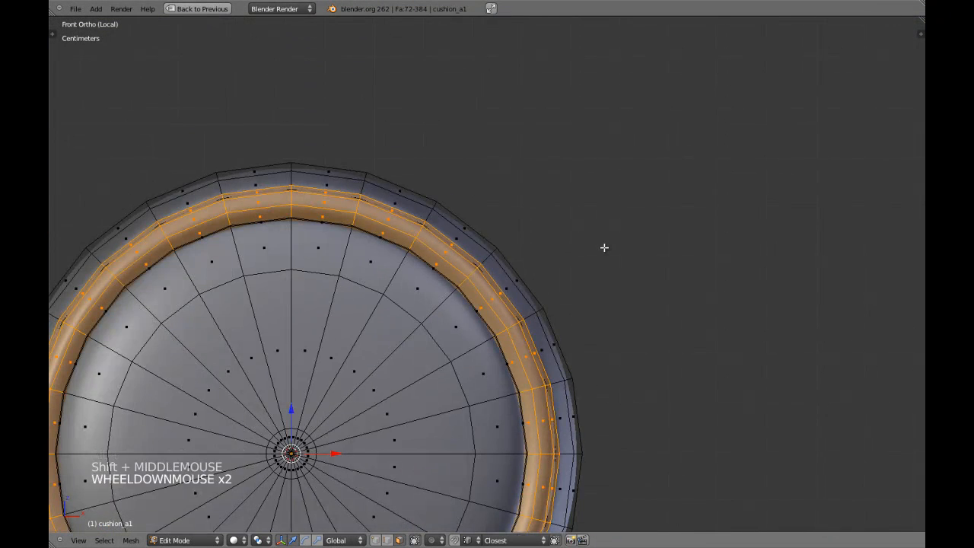
{"action": "key", "text": "s"}
{"action": "key", "text": "s"}
{"action": "key", "text": "s"}
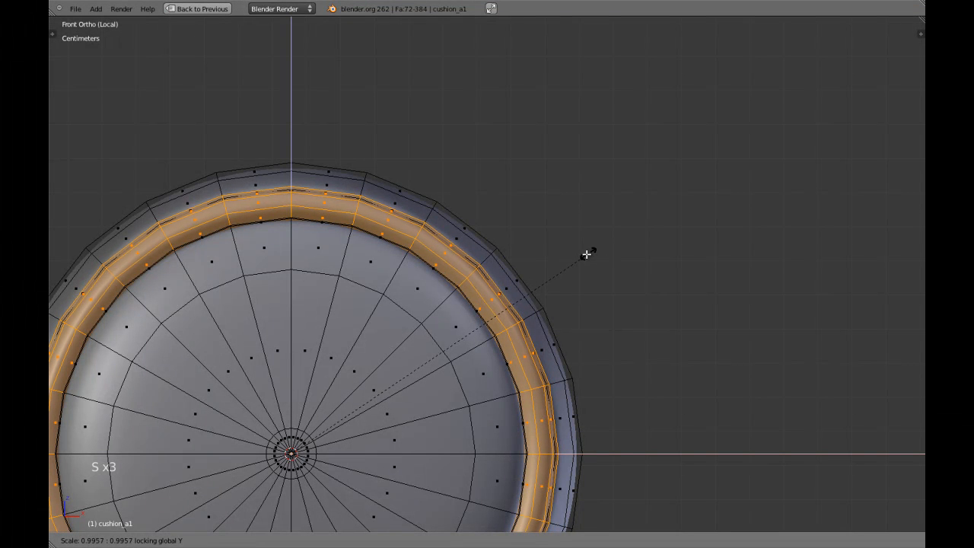
{"action": "left_click", "coordinate": [547, 268], "text": "shift"}
{"action": "scroll", "coordinate": [548, 268], "scroll_direction": "up", "scroll_amount": 1}
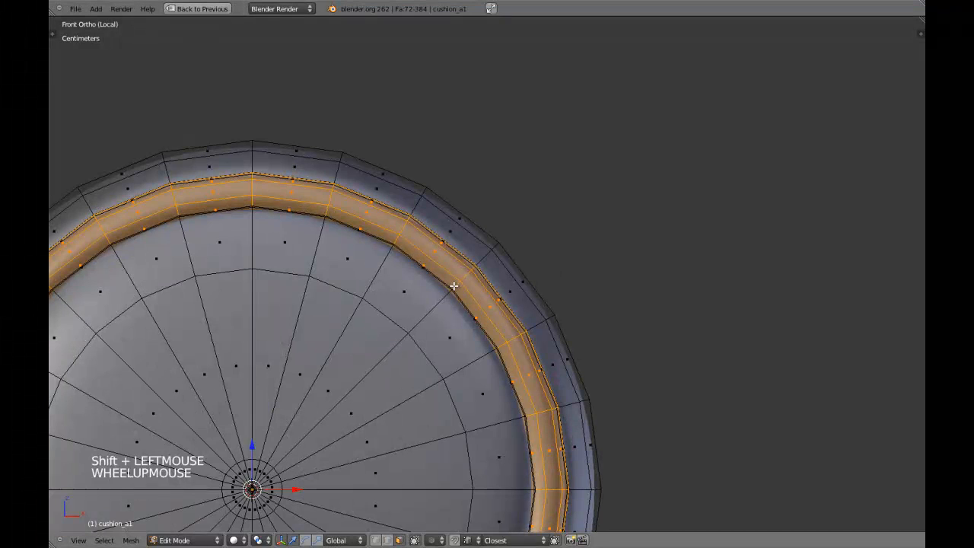
Deselect the piping's innermost face loop and scale the two remaining loops down slightly with the Y axis locked.
{"action": "right_click", "coordinate": [457, 288], "text": "alt+shift"}
{"action": "key", "text": "s"}
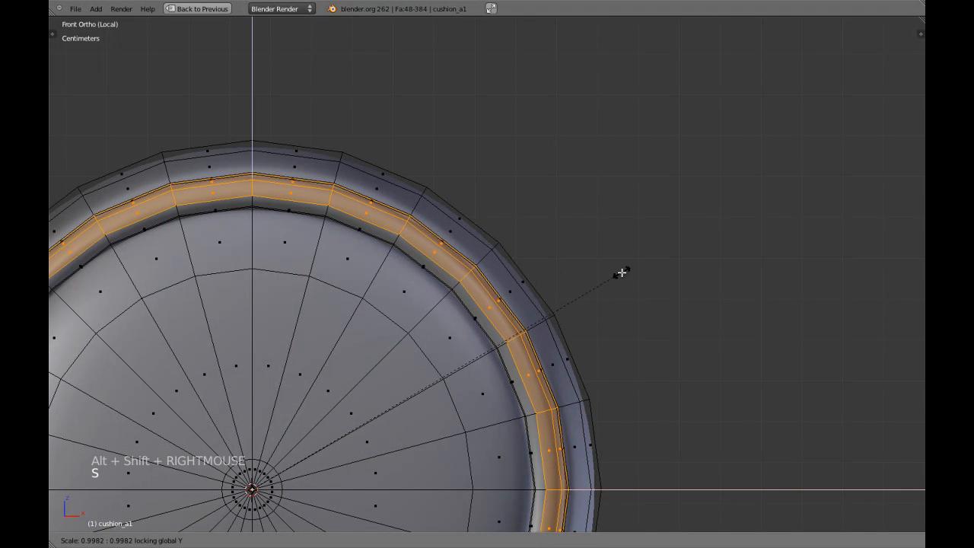
{"action": "left_click", "coordinate": [602, 319], "text": "shift"}
{"action": "scroll", "coordinate": [601, 322], "scroll_direction": "down", "scroll_amount": 2}
{"action": "middle_click_drag", "start_coordinate": [601, 322], "coordinate": [492, 380]}
{"action": "key", "text": "Tab"}
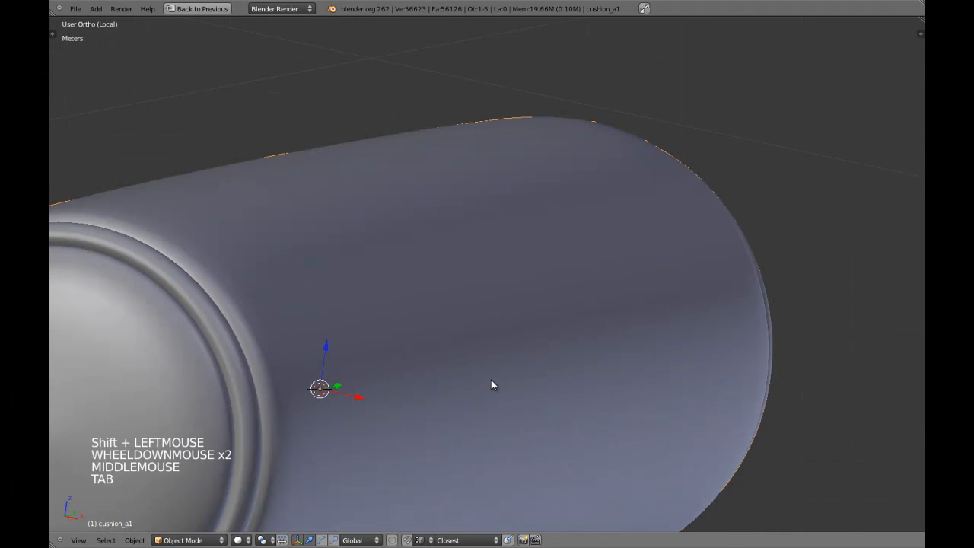
Select the piping's edge loop nearest the bolster's body and move it slightly toward the body along the Y axis.
{"action": "key", "text": "KP_3"}
{"action": "middle_click_drag", "start_coordinate": [300, 375], "coordinate": [448, 364], "text": "shift"}
{"action": "scroll", "coordinate": [448, 364], "scroll_direction": "up", "scroll_amount": 3}
{"action": "key", "text": "Tab"}
{"action": "key", "text": "a"}
{"action": "key", "text": "a"}
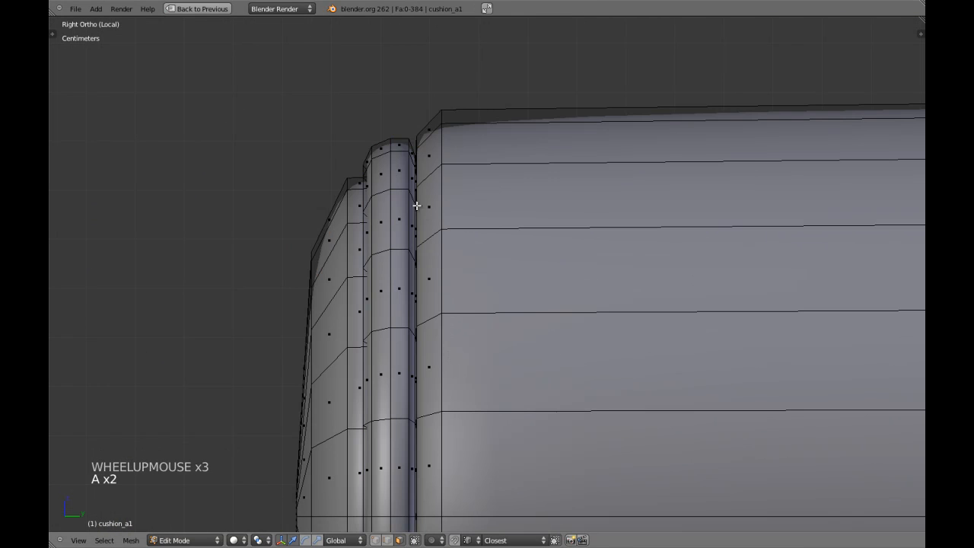
{"action": "key", "text": "ctrl+Tab"}
{"action": "left_click", "coordinate": [396, 182]}
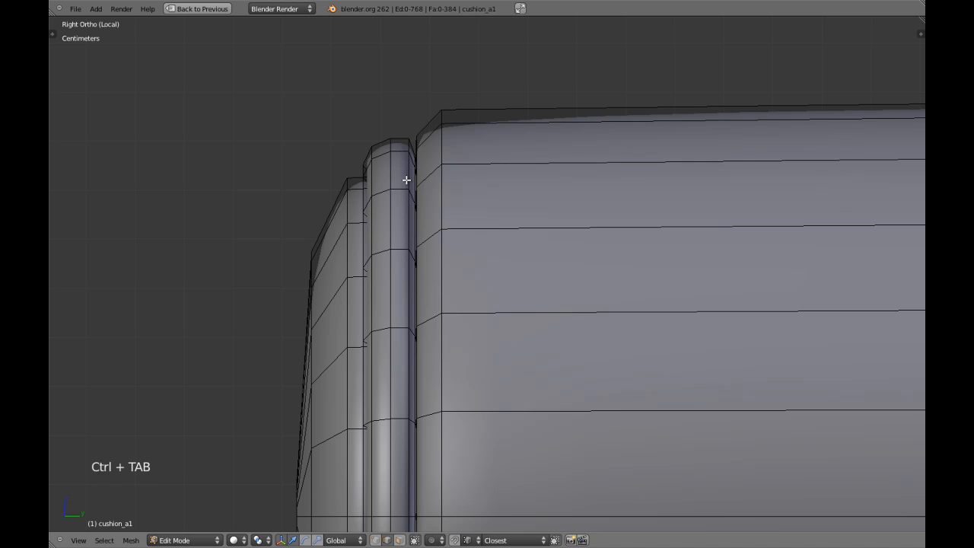
{"action": "middle_click_drag", "start_coordinate": [408, 193], "coordinate": [435, 225], "text": "shift"}
{"action": "scroll", "coordinate": [440, 233], "scroll_direction": "up", "scroll_amount": 2}
{"action": "key", "text": "g"}
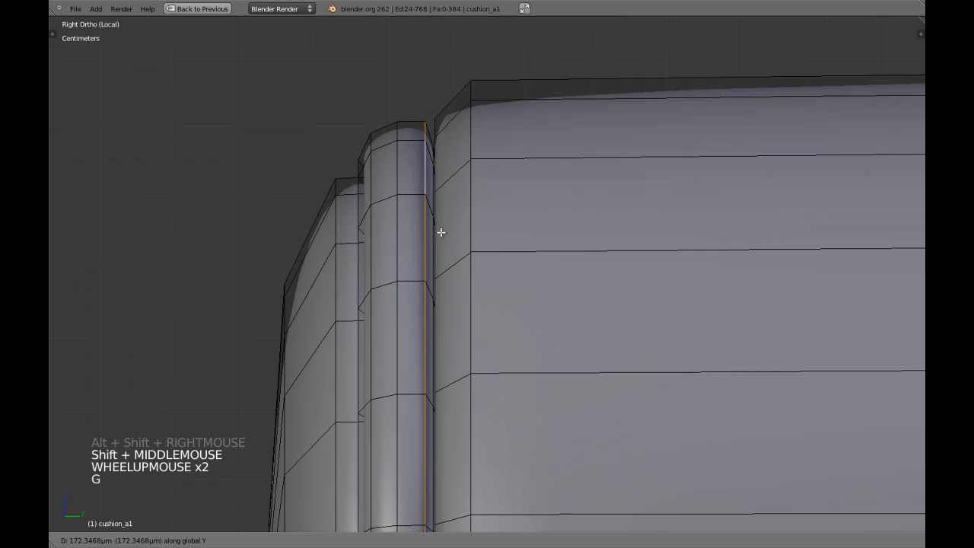
{"action": "left_click", "coordinate": [444, 232]}
Scale the moved piping edge loop to about 0.98 and leave edit mode.
{"action": "key", "text": "s"}
{"action": "key", "text": "s"}
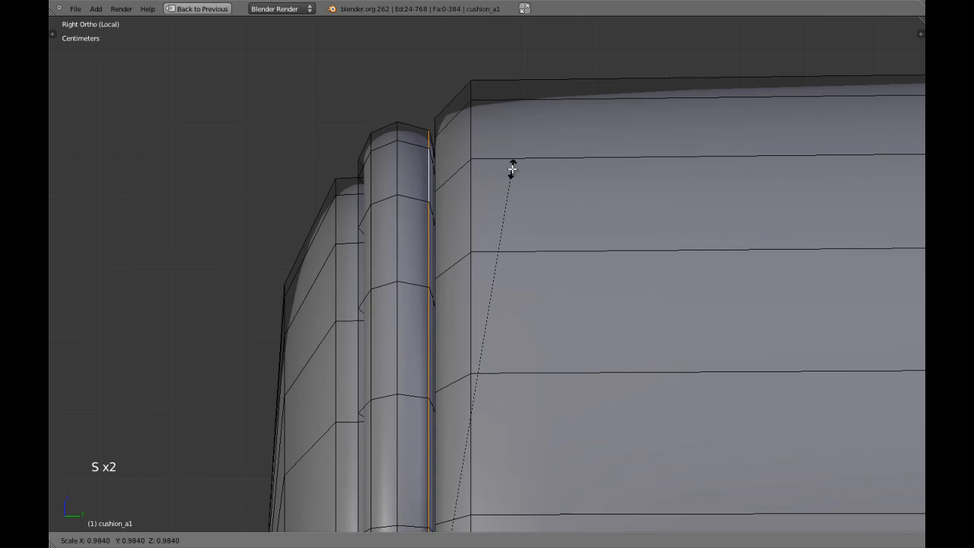
{"action": "left_click", "coordinate": [512, 171]}
{"action": "key", "text": "Tab"}
Examine the gap between the piping and the bolster's body in solid and wireframe display, then the end cap in perspective.
{"action": "scroll", "coordinate": [462, 234], "scroll_direction": "down", "scroll_amount": 2}
{"action": "mouse_move", "coordinate": [461, 235]}
{"action": "middle_mouse_down"}
{"action": "mouse_move", "coordinate": [489, 272]}
{"action": "mouse_move", "coordinate": [499, 269]}
{"action": "mouse_move", "coordinate": [459, 270]}
{"action": "mouse_move", "coordinate": [459, 241]}
{"action": "middle_mouse_up"}
{"action": "scroll", "coordinate": [459, 266], "scroll_direction": "up", "scroll_amount": 1}
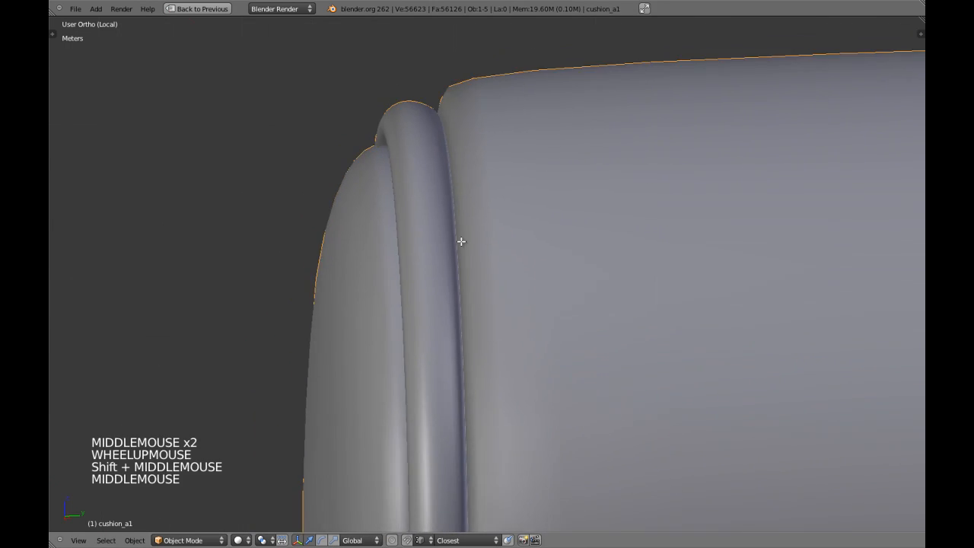
{"action": "key", "text": "Tab"}
{"action": "scroll", "coordinate": [440, 204], "scroll_direction": "up", "scroll_amount": 3}
{"action": "key", "text": "a"}
{"action": "middle_click_drag", "start_coordinate": [440, 204], "coordinate": [457, 219], "text": "shift"}
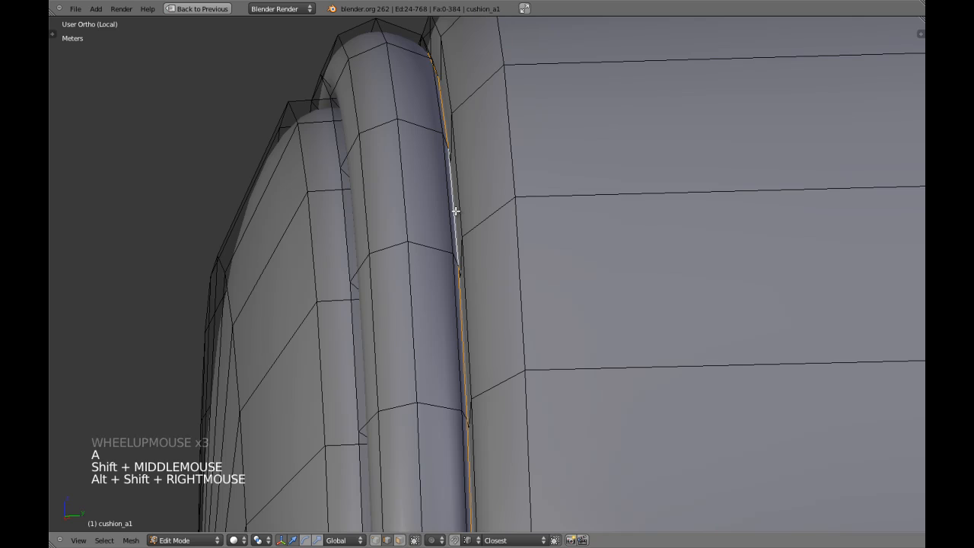
{"action": "key", "text": "KP_5"}
{"action": "key", "text": "z"}
{"action": "scroll", "coordinate": [470, 211], "scroll_direction": "up", "scroll_amount": 1}
{"action": "scroll", "coordinate": [472, 212], "scroll_direction": "down", "scroll_amount": 5}
{"action": "key", "text": "z"}
{"action": "scroll", "coordinate": [475, 213], "scroll_direction": "down", "scroll_amount": 4}
{"action": "middle_click_drag", "start_coordinate": [474, 213], "coordinate": [547, 268]}
{"action": "scroll", "coordinate": [526, 283], "scroll_direction": "up", "scroll_amount": 3}
{"action": "middle_click_drag", "start_coordinate": [547, 268], "coordinate": [312, 237]}
{"action": "scroll", "coordinate": [623, 289], "scroll_direction": "down", "scroll_amount": 2}
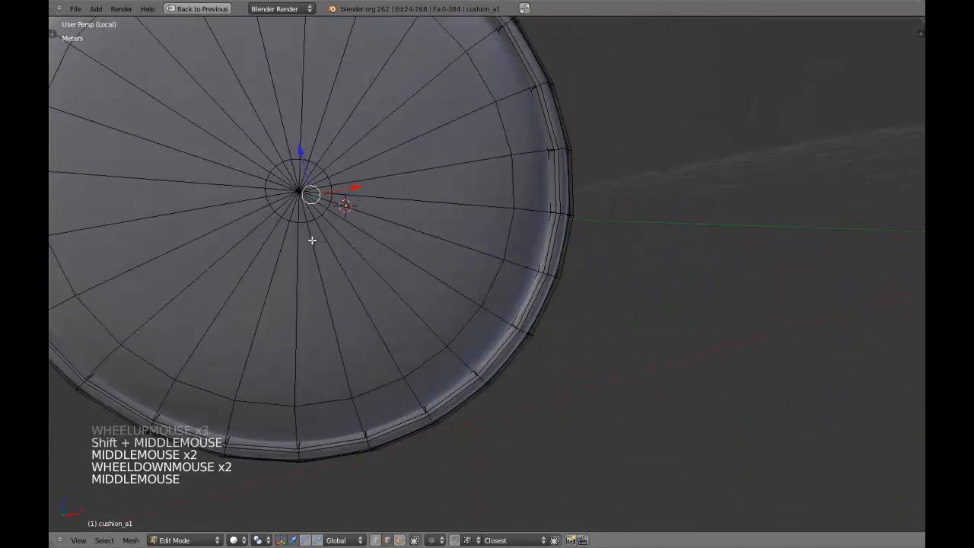
{"action": "scroll", "coordinate": [311, 237], "scroll_direction": "down", "scroll_amount": 3}
Leave edit mode, deselect the bolster and save the file.
{"action": "key", "text": "Tab"}
{"action": "scroll", "coordinate": [396, 250], "scroll_direction": "down", "scroll_amount": 4}
{"action": "middle_click_drag", "start_coordinate": [396, 251], "coordinate": [536, 271]}
{"action": "scroll", "coordinate": [494, 266], "scroll_direction": "down", "scroll_amount": 3}
{"action": "key", "text": "a"}
{"action": "scroll", "coordinate": [539, 290], "scroll_direction": "up", "scroll_amount": 2}
{"action": "key", "text": "ctrl+w"}
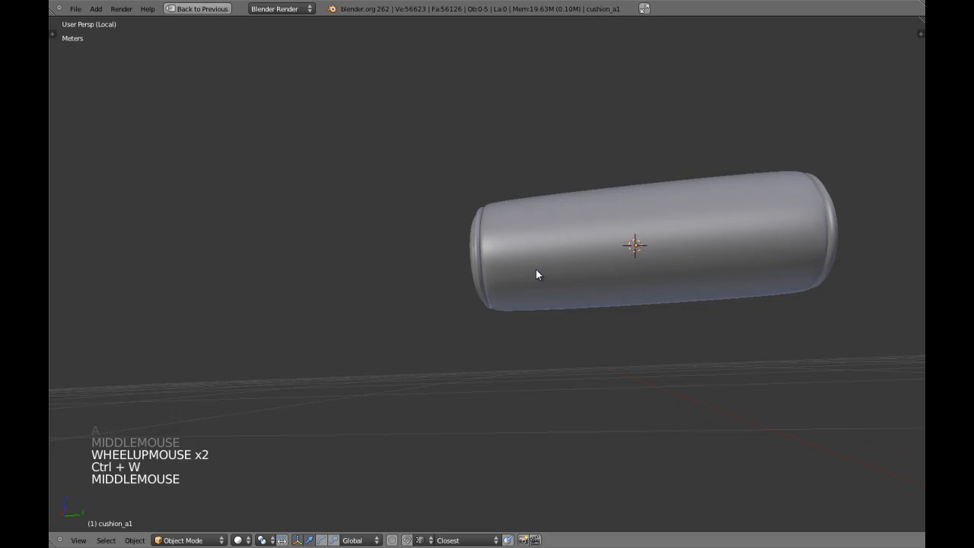
Select the bolster in right orthographic view and open its mesh for editing near the piping.
{"action": "key", "text": "KP_3"}
{"action": "key", "text": "KP_5"}
{"action": "right_click", "coordinate": [538, 264]}
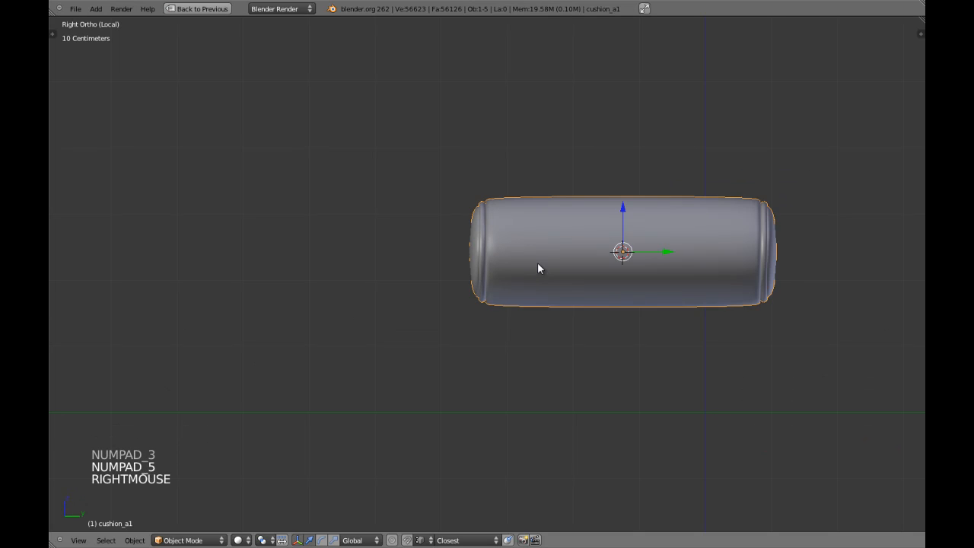
{"action": "key", "text": "Tab"}
{"action": "scroll", "coordinate": [538, 263], "scroll_direction": "up", "scroll_amount": 2}
{"action": "key", "text": "a"}
{"action": "key", "text": "a"}
{"action": "scroll", "coordinate": [522, 233], "scroll_direction": "up", "scroll_amount": 3}
{"action": "middle_click_drag", "start_coordinate": [522, 232], "coordinate": [529, 254], "text": "shift"}
Select the edge loop at the end of the bolster's body beside the piping and scale it down slightly.
{"action": "key", "text": "a"}
{"action": "key", "text": "a"}
{"action": "key", "text": "a"}
{"action": "right_click", "coordinate": [497, 136], "text": "alt+shift"}
{"action": "middle_click_drag", "start_coordinate": [498, 135], "coordinate": [506, 221], "text": "shift"}
{"action": "scroll", "coordinate": [597, 261], "scroll_direction": "up", "scroll_amount": 1}
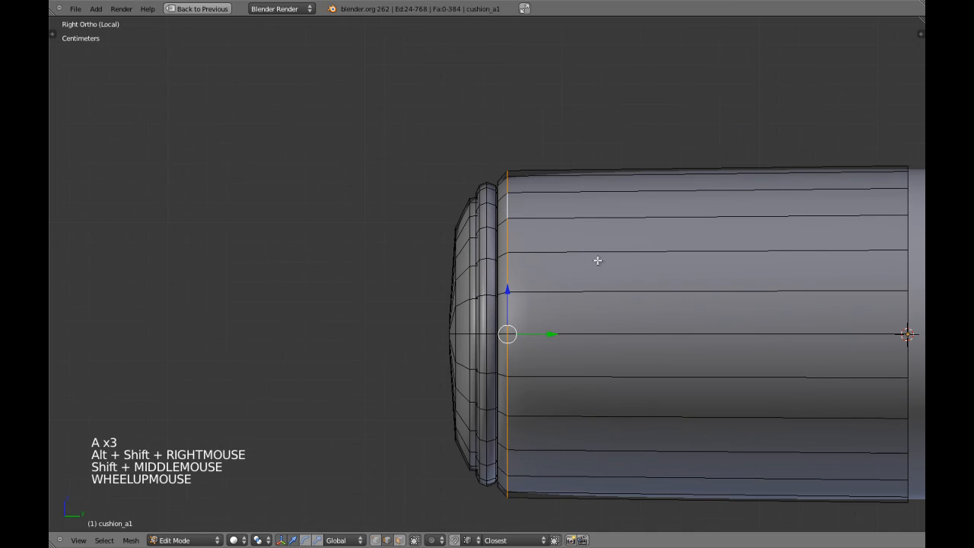
{"action": "scroll", "coordinate": [619, 221], "scroll_direction": "up", "scroll_amount": 3}
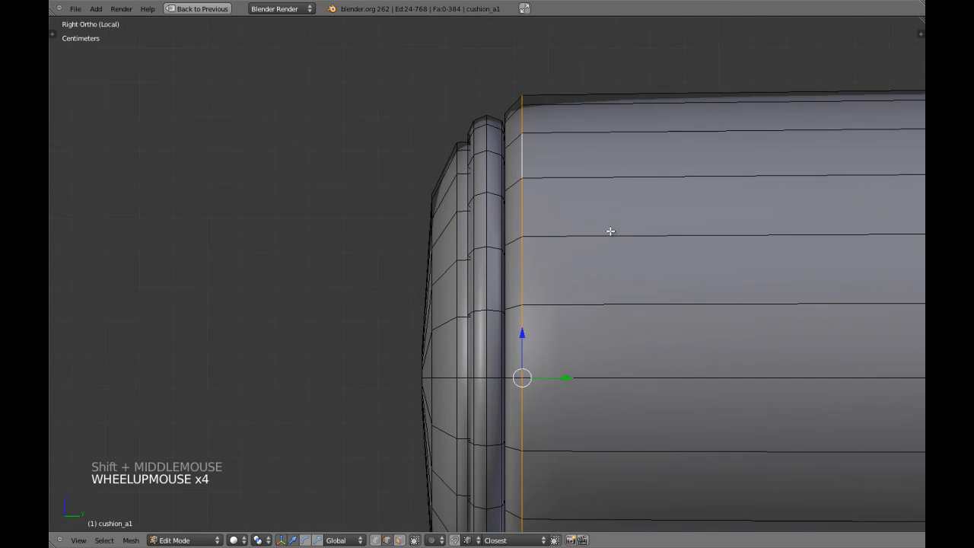
{"action": "key", "text": "ctrl+Tab"}
{"action": "left_click", "coordinate": [567, 338]}
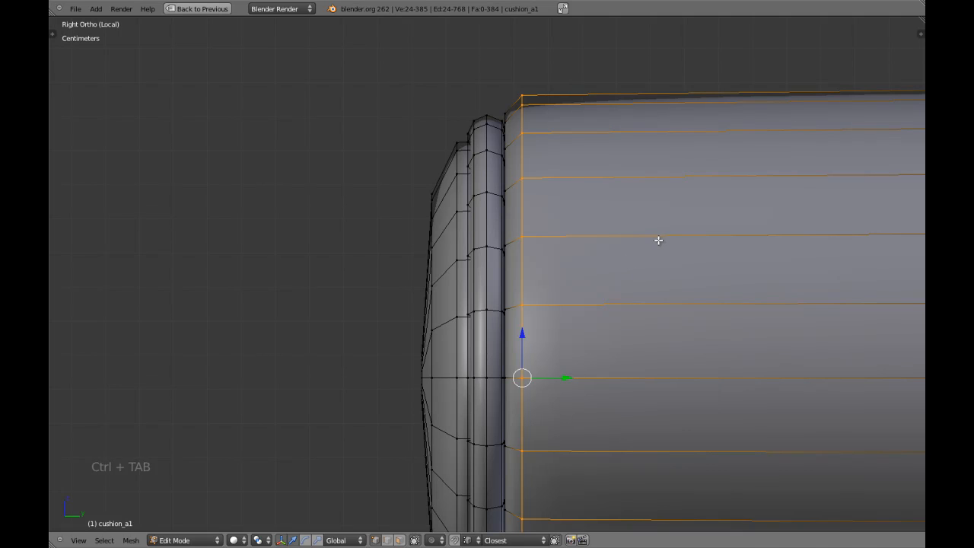
{"action": "key", "text": "s"}
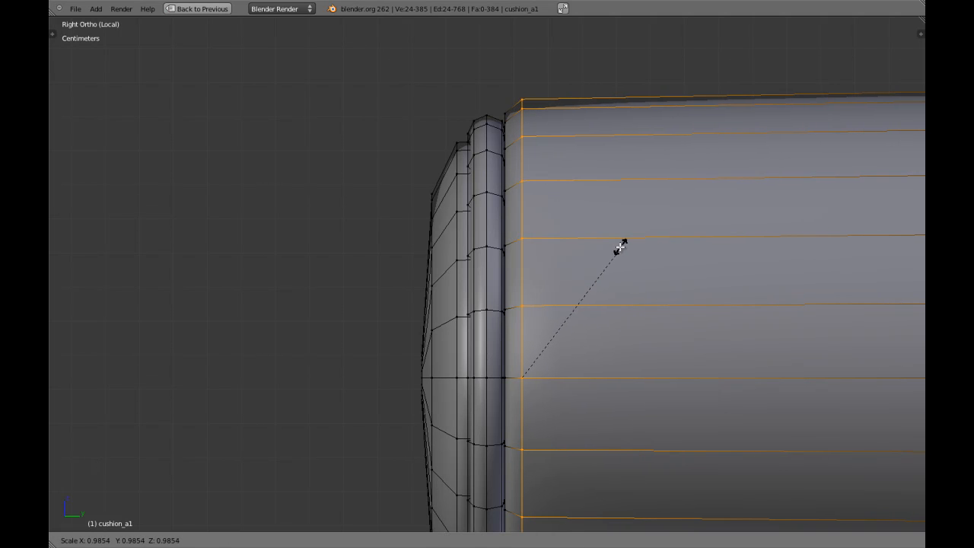
{"action": "left_click", "coordinate": [592, 268], "text": "shift"}
{"action": "key", "text": "Tab"}
Deselect the finished bolster and save the file again.
{"action": "scroll", "coordinate": [593, 275], "scroll_direction": "down", "scroll_amount": 11}
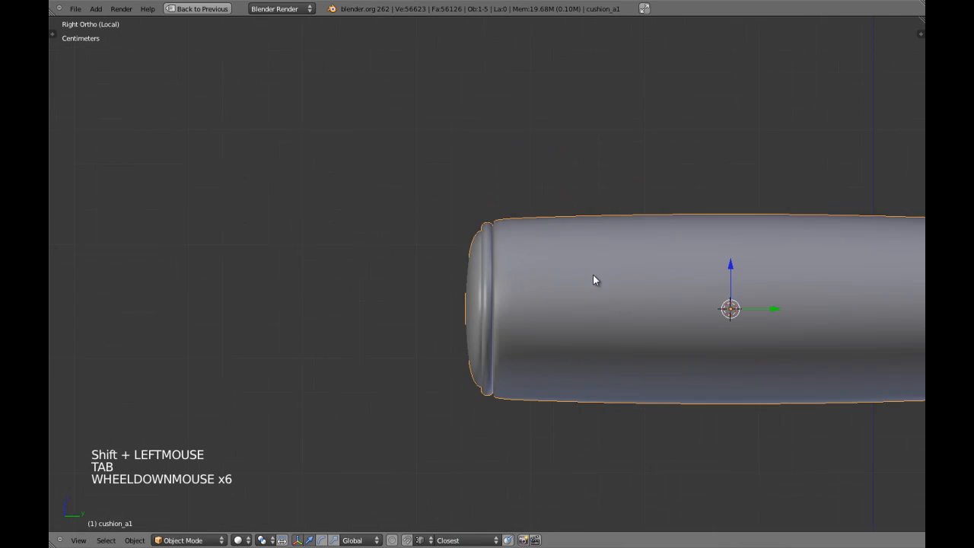
{"action": "middle_click_drag", "start_coordinate": [593, 274], "coordinate": [555, 298]}
{"action": "key", "text": "a"}
{"action": "key", "text": "ctrl+w"}
{"action": "left_click", "coordinate": [556, 298]}
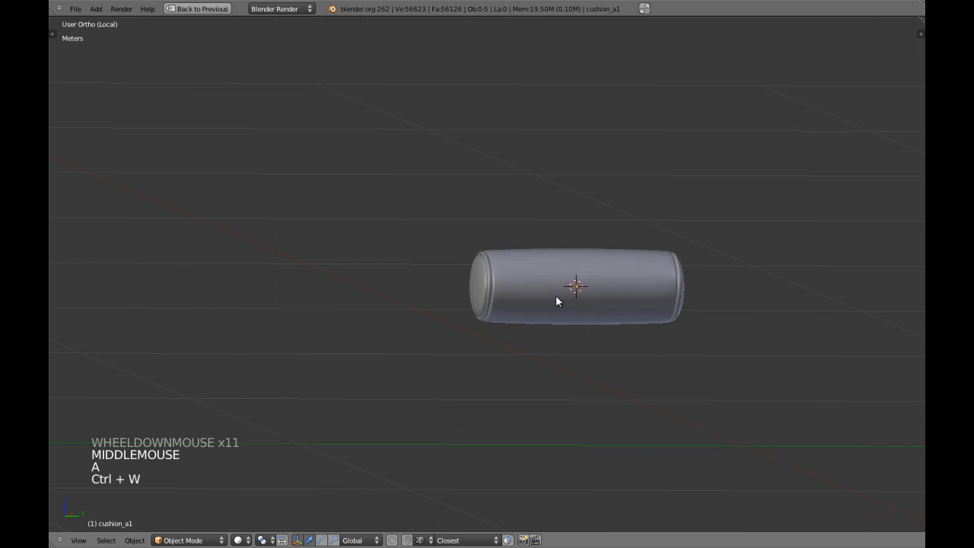
Leave local view and show the bolster with the whole sofa in front orthographic view.
{"action": "key", "text": "KP_Divide"}
{"action": "key", "text": "a"}
{"action": "key", "text": "a"}
{"action": "scroll", "coordinate": [565, 292], "scroll_direction": "down", "scroll_amount": 4}
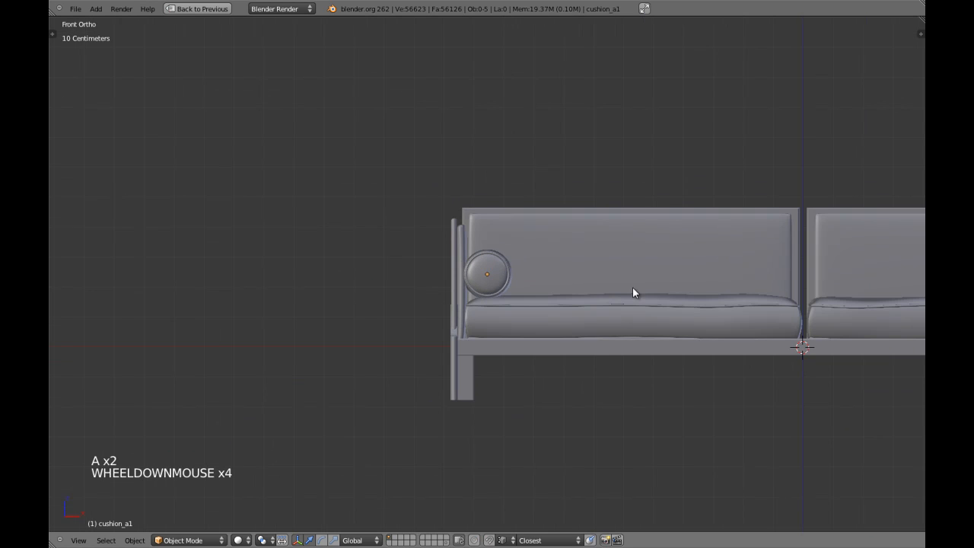
{"action": "middle_click_drag", "start_coordinate": [635, 292], "coordinate": [553, 259], "text": "shift"}
Duplicate the bolster on the sofa, leaving the copy in the same place.
{"action": "right_click", "coordinate": [424, 243]}
{"action": "middle_click_drag", "start_coordinate": [603, 263], "coordinate": [515, 274], "text": "shift"}
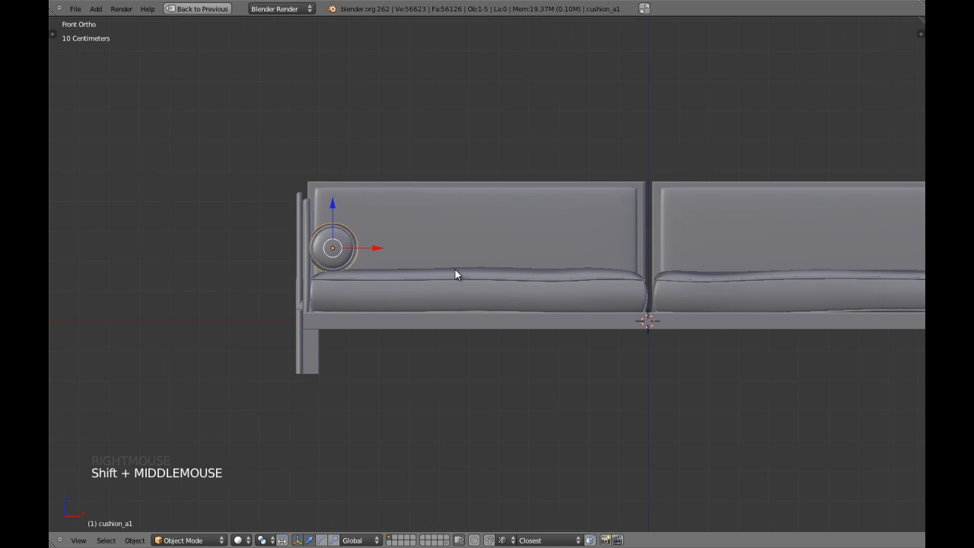
{"action": "key", "text": "shift+d"}
{"action": "key", "text": "shift+d"}
{"action": "right_click", "coordinate": [471, 483]}
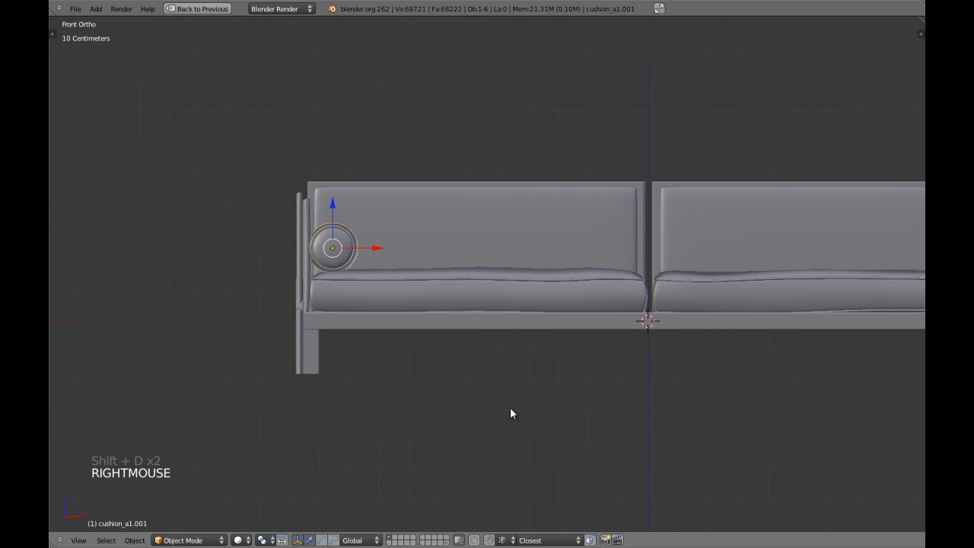
{"action": "key", "text": "super"}
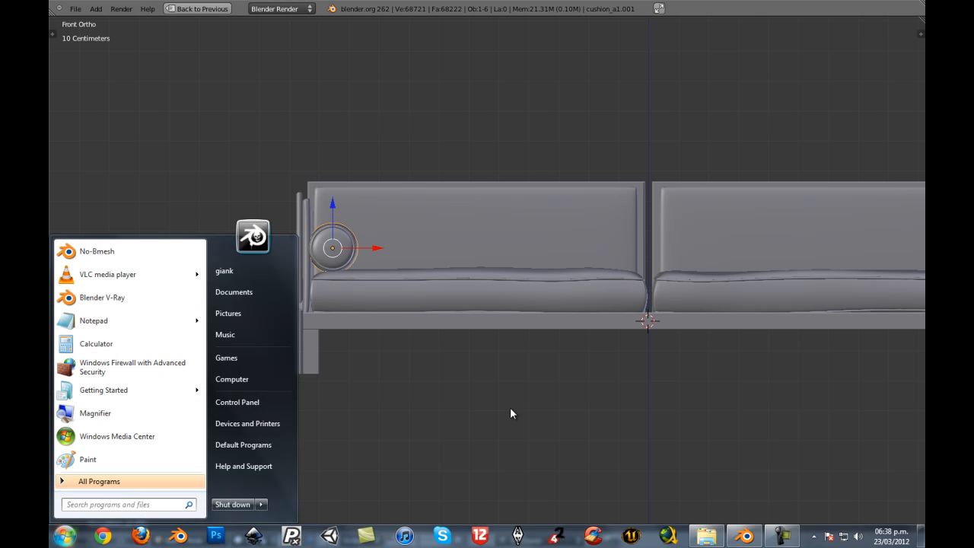
{"action": "left_click", "coordinate": [491, 206]}
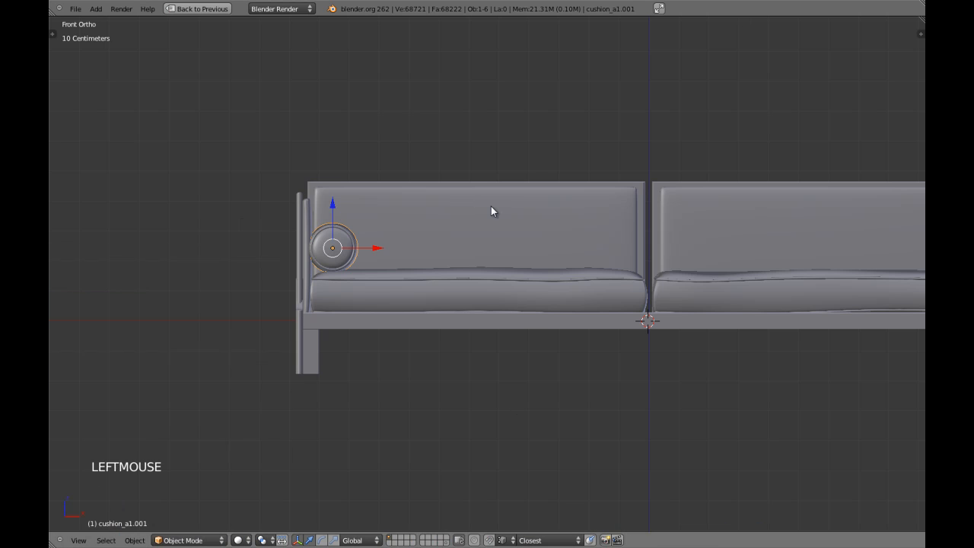
Move the duplicated bolster to layer 20 and show only that layer.
{"action": "key", "text": "m"}
{"action": "key", "text": "m"}
{"action": "key", "text": "alt+0"}
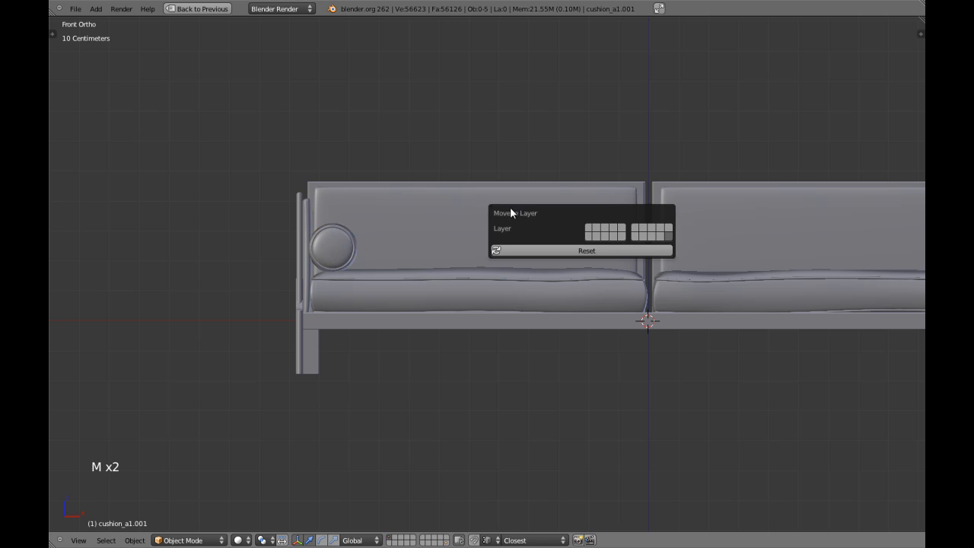
{"action": "left_click", "coordinate": [445, 544]}
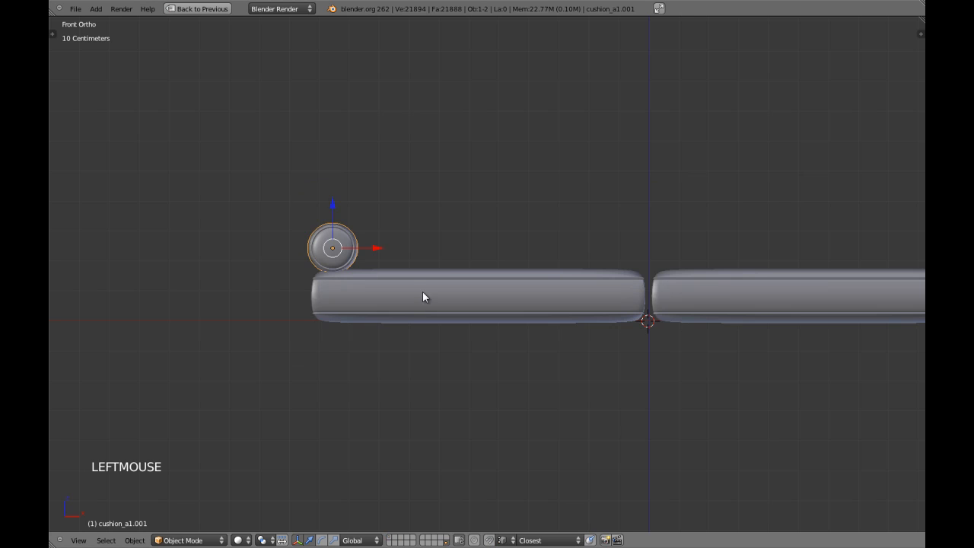
Rename the duplicated bolster as cushion_a_backup in its object properties, restoring the maximized 3D view.
{"action": "middle_click_drag", "start_coordinate": [424, 297], "coordinate": [408, 328]}
{"action": "key", "text": "shift+space"}
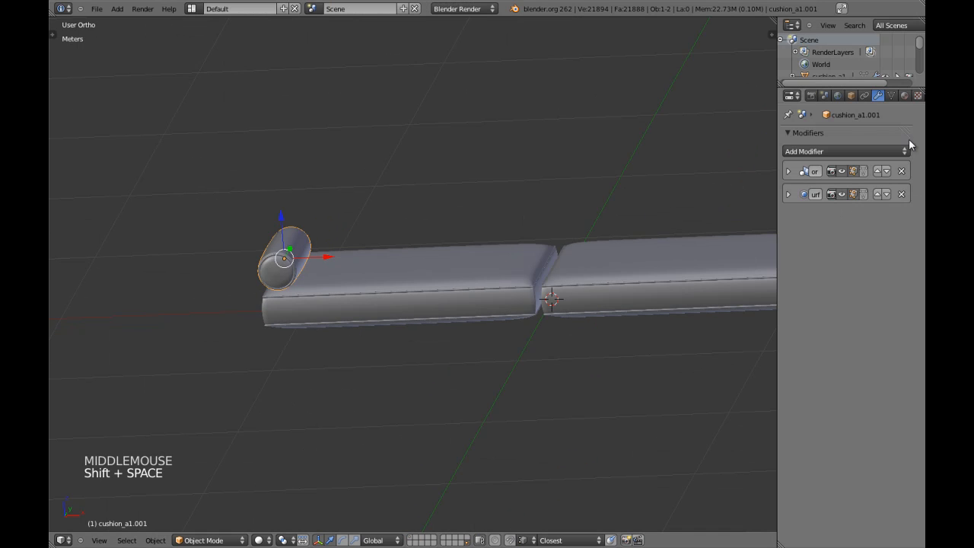
{"action": "left_click", "coordinate": [850, 95]}
{"action": "left_click", "coordinate": [873, 137]}
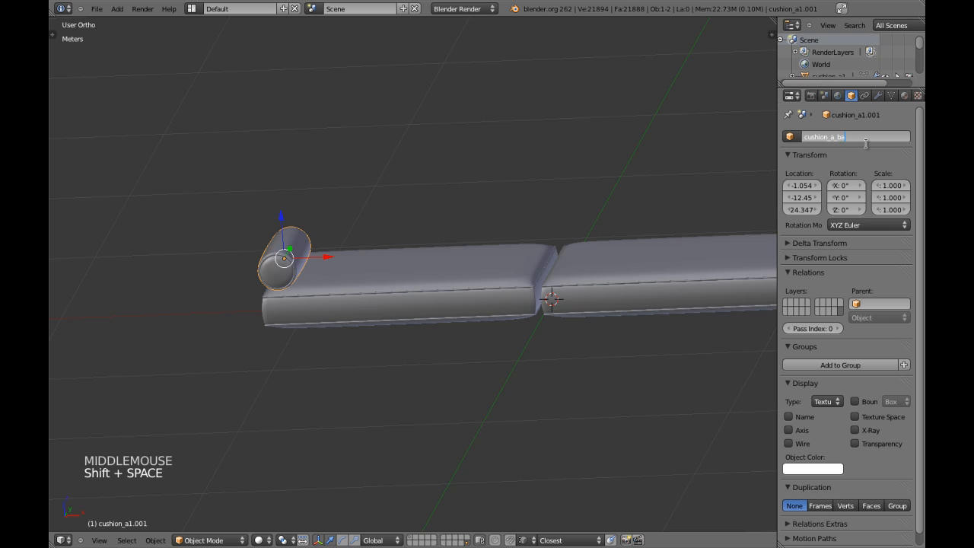
{"action": "key", "text": "Return"}
{"action": "key", "text": "shift+space"}
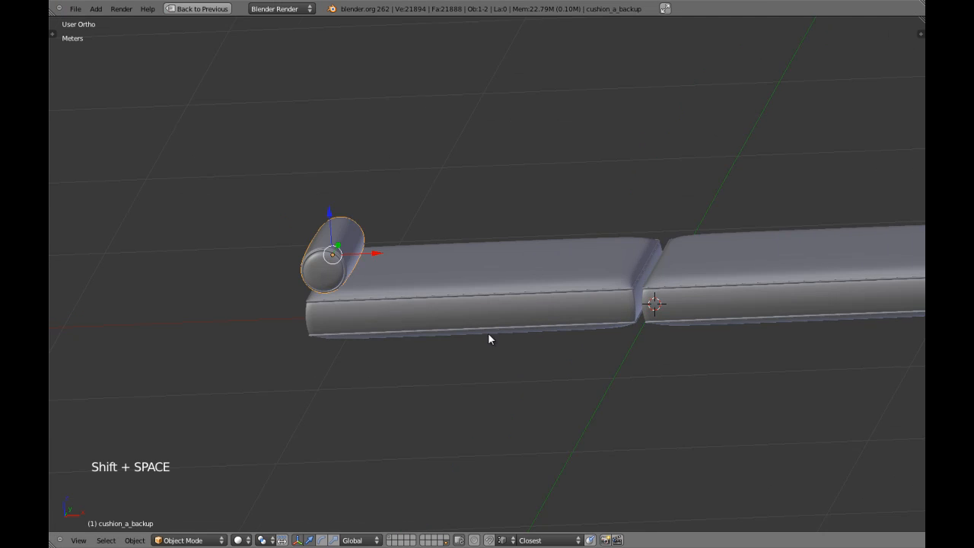
Deselect the backup bolster, save the file, and switch back to layer 1 with the sofa.
{"action": "scroll", "coordinate": [489, 335], "scroll_direction": "down", "scroll_amount": 4}
{"action": "key", "text": "a"}
{"action": "middle_click_drag", "start_coordinate": [535, 328], "coordinate": [500, 333]}
{"action": "key", "text": "ctrl+w"}
{"action": "key", "text": "1"}
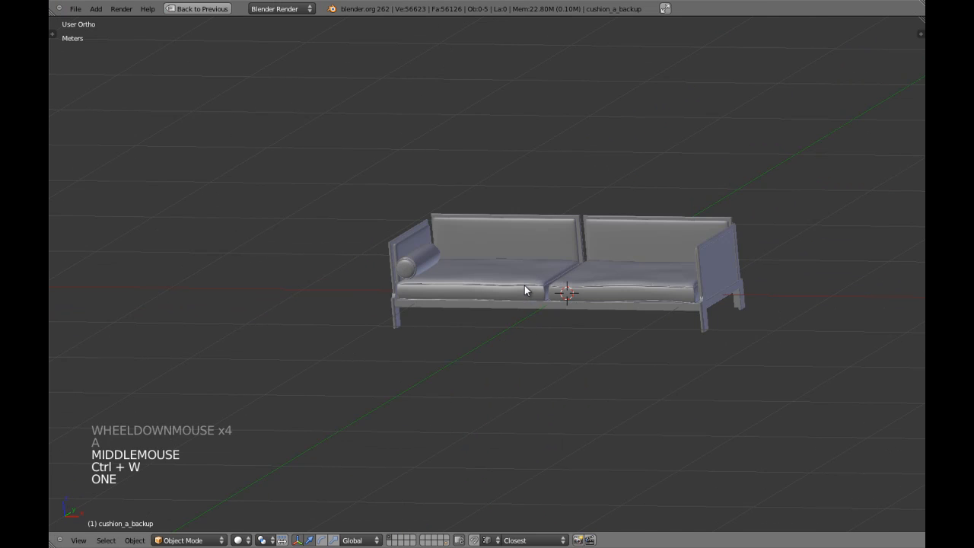
Select the original bolster on the sofa and inspect it up close in perspective view.
{"action": "right_click", "coordinate": [431, 262]}
{"action": "key", "text": "KP_5"}
{"action": "key", "text": "KP_Decimal"}
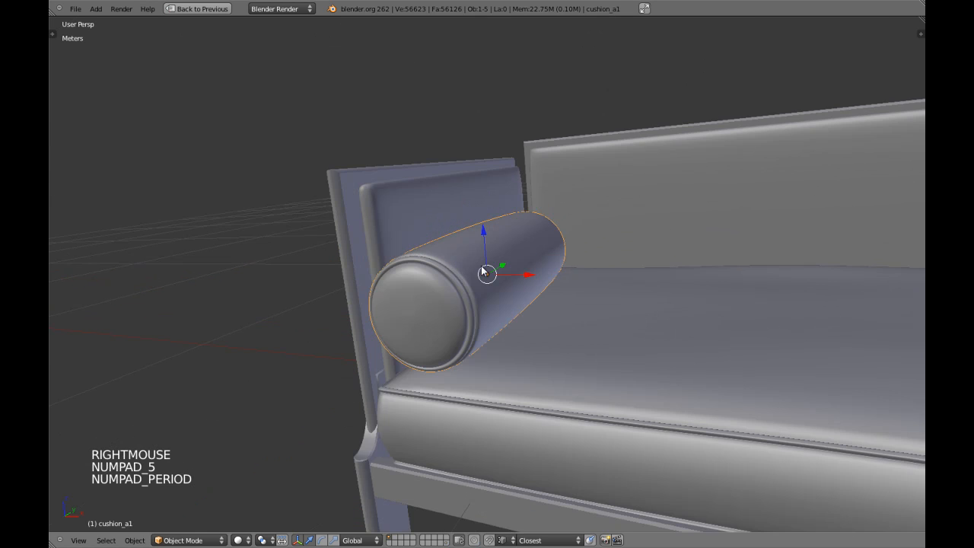
{"action": "scroll", "coordinate": [545, 306], "scroll_direction": "down", "scroll_amount": 5}
{"action": "mouse_move", "coordinate": [545, 306]}
{"action": "middle_mouse_down"}
{"action": "mouse_move", "coordinate": [606, 307]}
{"action": "mouse_move", "coordinate": [538, 304]}
{"action": "middle_mouse_up"}
{"action": "key", "text": "a"}
{"action": "scroll", "coordinate": [532, 299], "scroll_direction": "up", "scroll_amount": 2}
{"action": "right_click", "coordinate": [524, 289]}
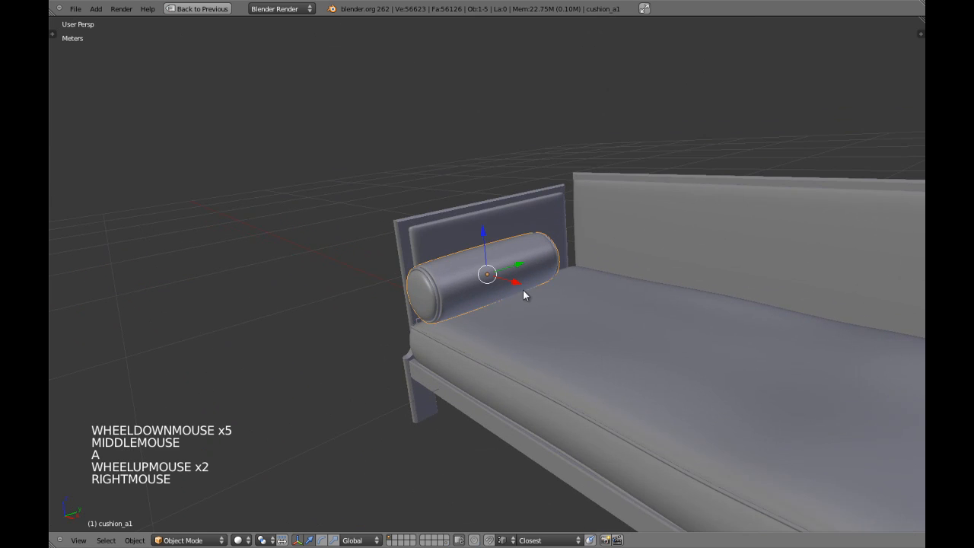
Isolate the selected bolster in local view and show it in right orthographic view.
{"action": "key", "text": "KP_Divide"}
{"action": "key", "text": "KP_3"}
{"action": "key", "text": "KP_5"}
Apply the bolster's Mirror modifier, leaving the subdivision surface modifier in place.
{"action": "key", "text": "shift+space"}
{"action": "key", "text": "a"}
{"action": "right_click", "coordinate": [488, 269]}
{"action": "left_click", "coordinate": [877, 96]}
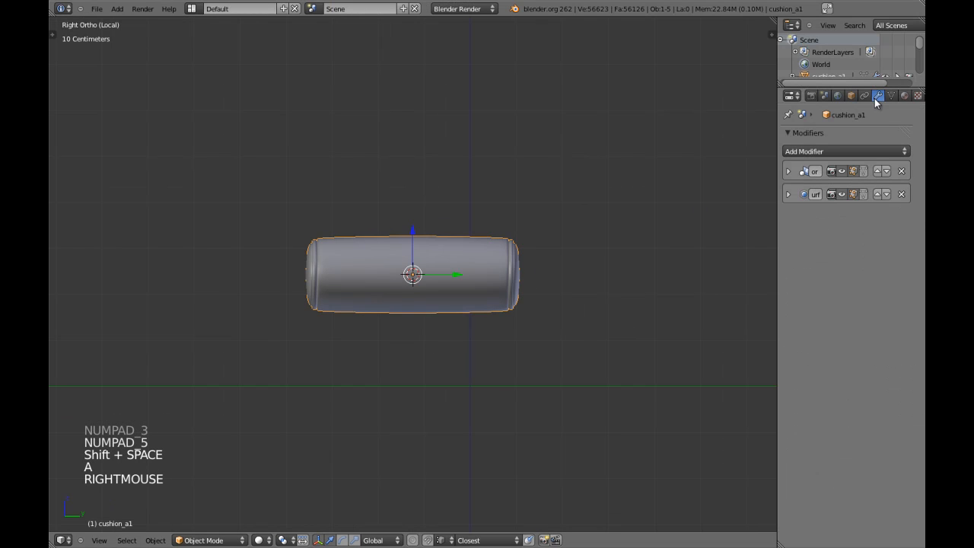
{"action": "left_click", "coordinate": [790, 172]}
{"action": "left_click", "coordinate": [812, 191]}
{"action": "right_click", "coordinate": [413, 299]}
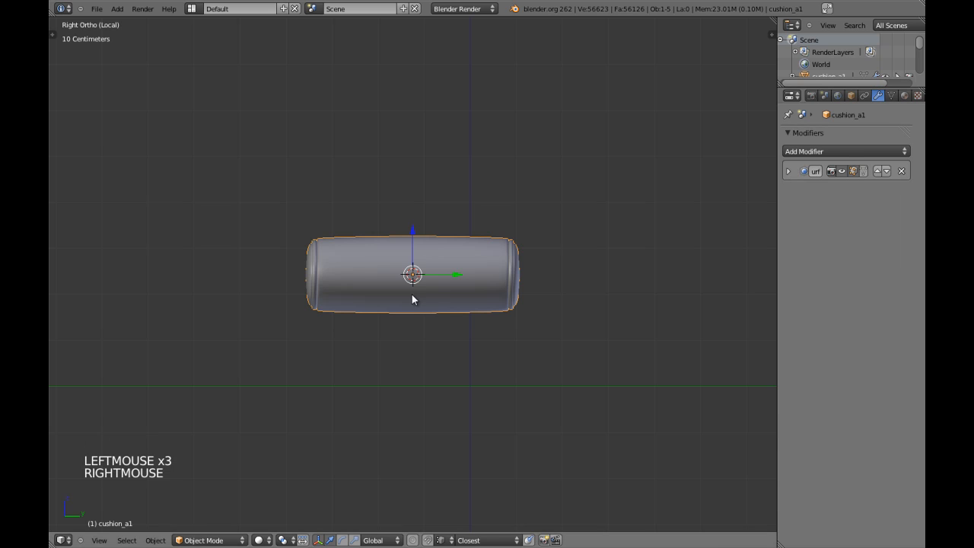
Maximize the 3D view and deselect the isolated bolster.
{"action": "scroll", "coordinate": [437, 294], "scroll_direction": "up", "scroll_amount": 3}
{"action": "key", "text": "shift+space"}
{"action": "scroll", "coordinate": [505, 285], "scroll_direction": "down", "scroll_amount": 2}
{"action": "key", "text": "a"}
{"action": "scroll", "coordinate": [479, 263], "scroll_direction": "up", "scroll_amount": 1}
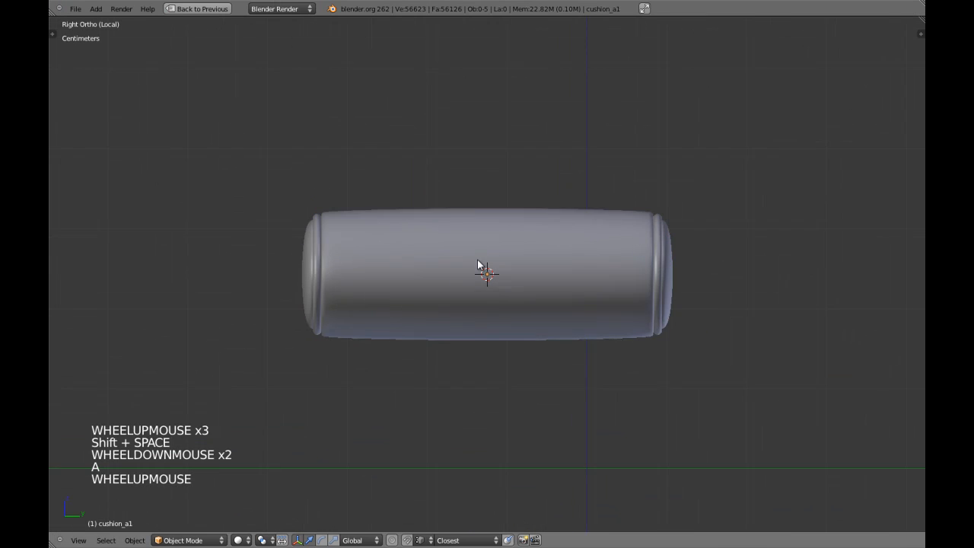
Open the cushion mesh for editing and add two evenly spaced edge loops across the −Y half of its body.
{"action": "scroll", "coordinate": [477, 259], "scroll_direction": "up", "scroll_amount": 1}
{"action": "key", "text": "KP_7"}
{"action": "key", "text": "z"}
{"action": "key", "text": "z"}
{"action": "right_click", "coordinate": [496, 226]}
{"action": "key", "text": "KP_3"}
{"action": "key", "text": "Tab"}
{"action": "key", "text": "a"}
{"action": "key", "text": "a"}
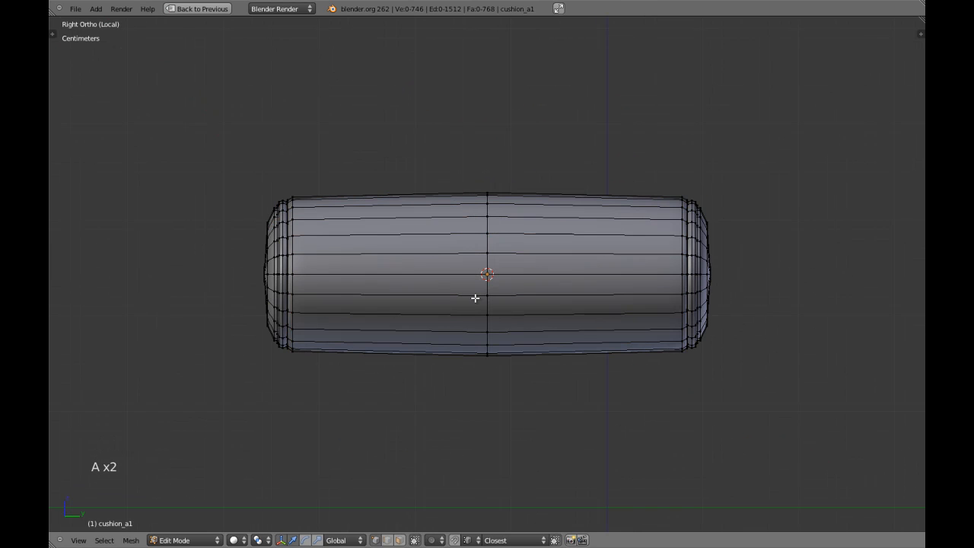
{"action": "key", "text": "a"}
{"action": "key", "text": "a"}
{"action": "key", "text": "ctrl+r"}
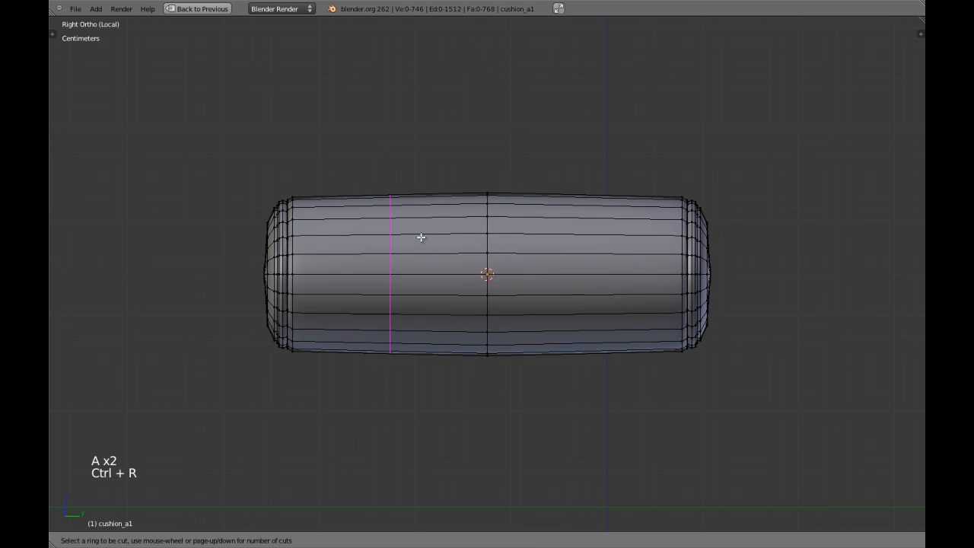
{"action": "scroll", "coordinate": [421, 238], "scroll_direction": "down", "scroll_amount": 1}
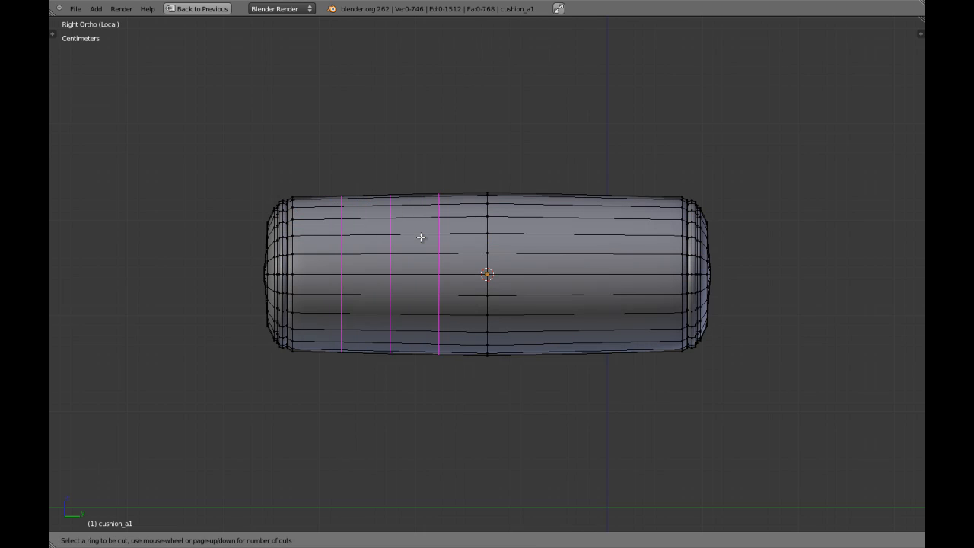
{"action": "left_click", "coordinate": [421, 238]}
{"action": "key", "text": "a"}
Add two evenly spaced edge loops across the +Y half of the cushion's body.
{"action": "middle_click_drag", "start_coordinate": [584, 289], "coordinate": [565, 292], "text": "shift"}
{"action": "key", "text": "ctrl+r"}
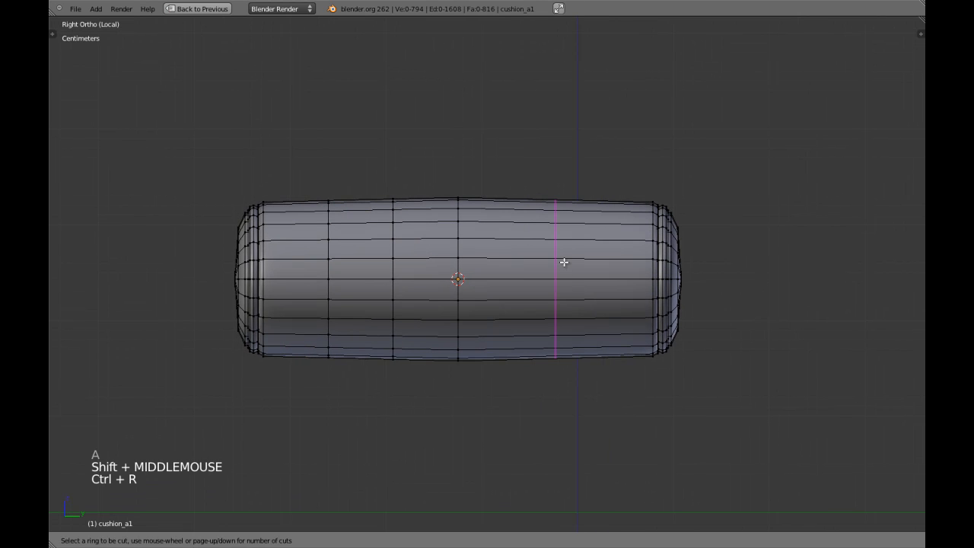
{"action": "left_click", "coordinate": [565, 261]}
{"action": "key", "text": "a"}
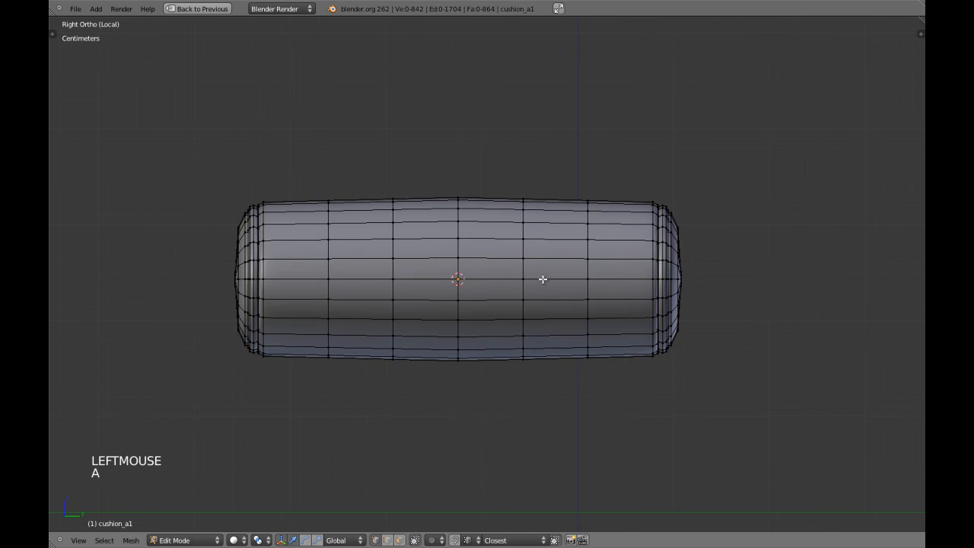
Box-select the cushion's −Y end cap, nudge it slightly downward along Z and scale it slightly with the Y axis locked.
{"action": "middle_click_drag", "start_coordinate": [379, 216], "coordinate": [406, 208], "text": "shift"}
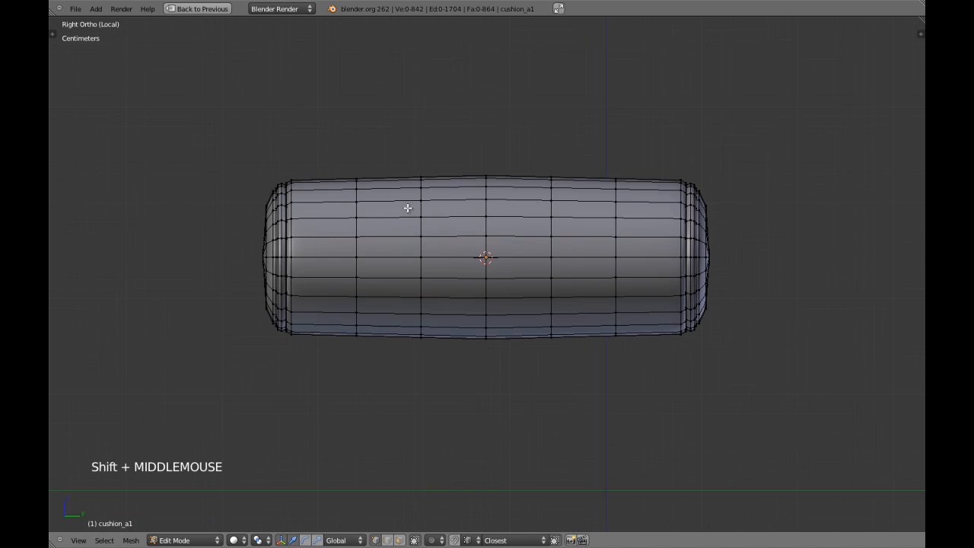
{"action": "key", "text": "z"}
{"action": "key", "text": "a"}
{"action": "key", "text": "a"}
{"action": "key", "text": "b"}
{"action": "left_click_drag", "start_coordinate": [246, 164], "coordinate": [313, 360]}
{"action": "key", "text": "g"}
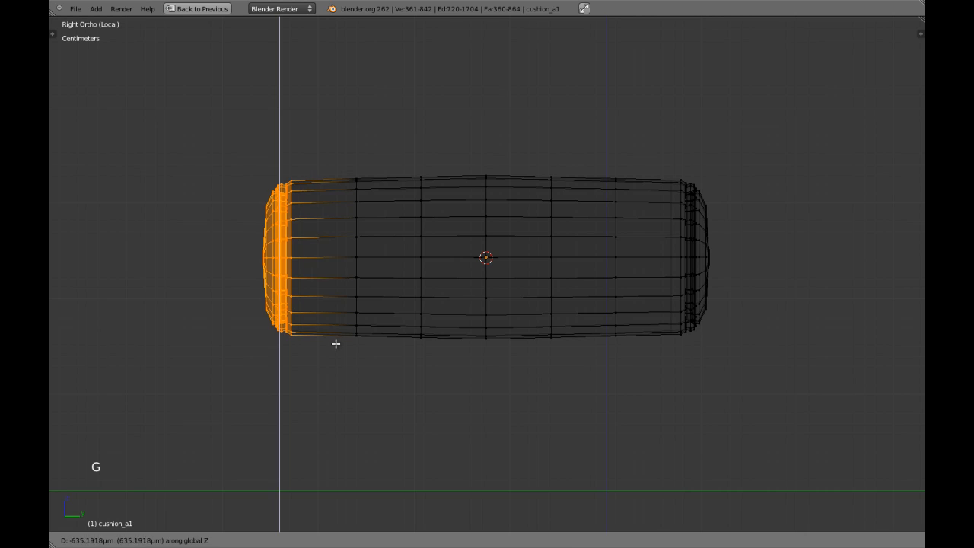
{"action": "left_click", "coordinate": [335, 349], "text": "shift"}
{"action": "key", "text": "s"}
{"action": "key", "text": "y"}
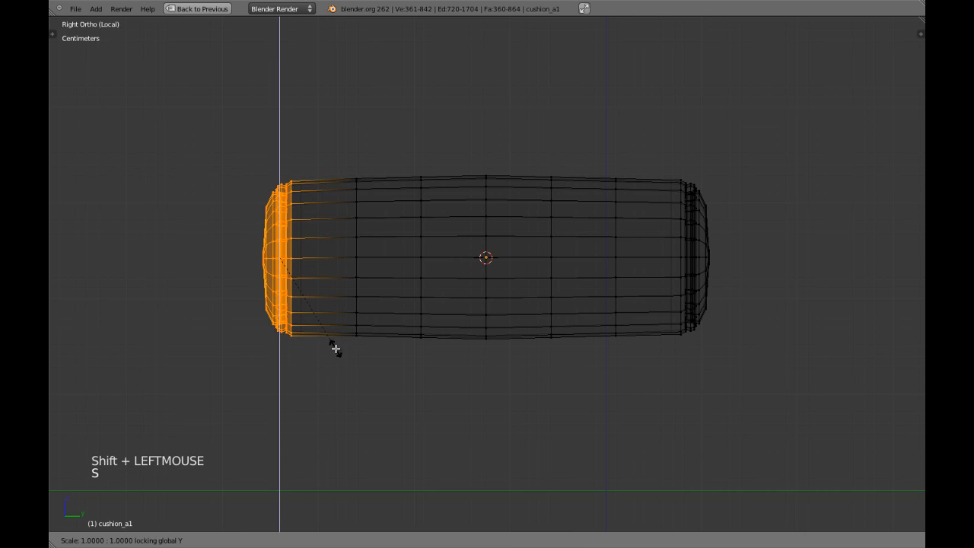
{"action": "left_click", "coordinate": [357, 357], "text": "shift"}
{"action": "key", "text": "a"}
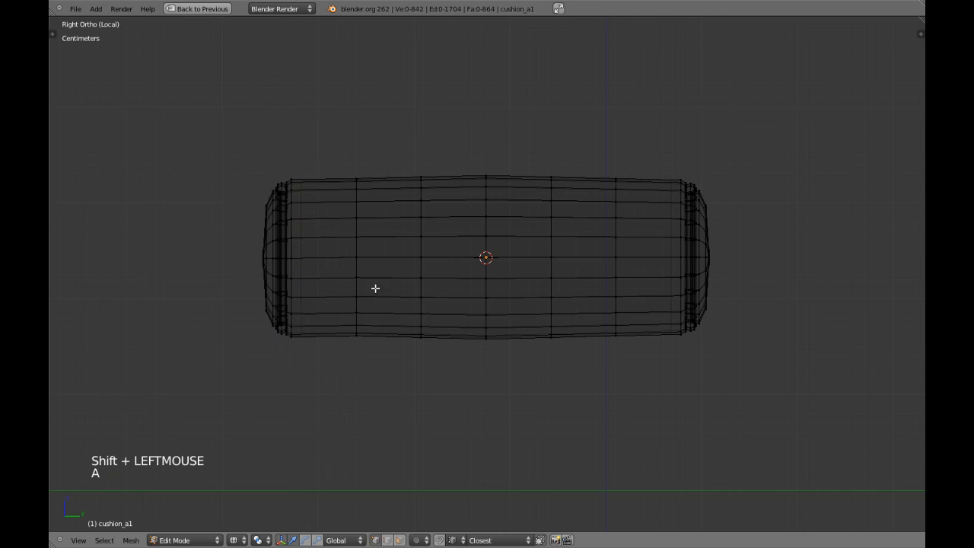
Nudge the edge loop nearest the −Y end cap slightly upward.
{"action": "key", "text": "z"}
{"action": "right_click", "coordinate": [358, 264], "text": "alt+shift"}
{"action": "key", "text": "g"}
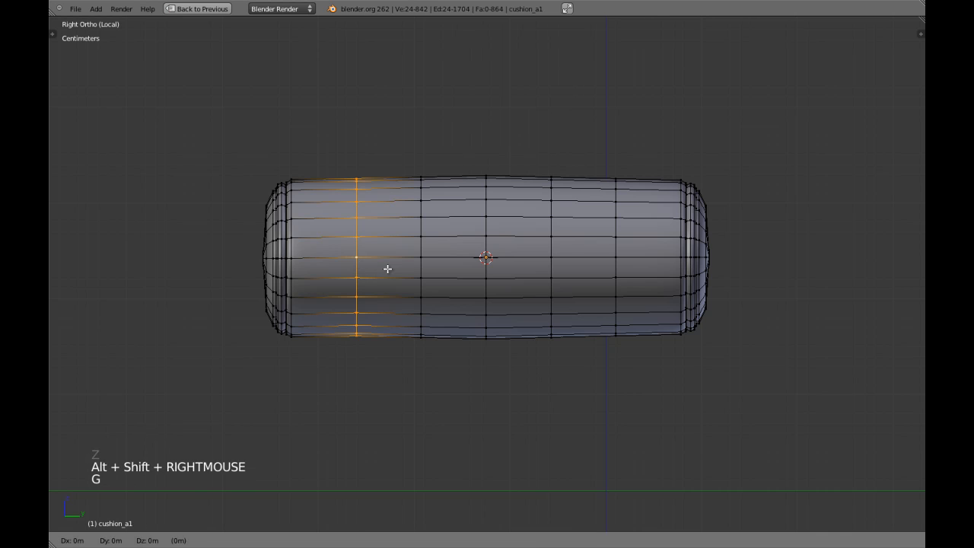
{"action": "left_click", "coordinate": [450, 270], "text": "shift"}
{"action": "key", "text": "a"}
Select the +Y end cap in the top view and scale it down very slightly with the Y axis locked.
{"action": "middle_click_drag", "start_coordinate": [449, 269], "coordinate": [371, 232], "text": "shift"}
{"action": "key", "text": "a"}
{"action": "key", "text": "a"}
{"action": "key", "text": "z"}
{"action": "key", "text": "KP_7"}
{"action": "key", "text": "a"}
{"action": "key", "text": "a"}
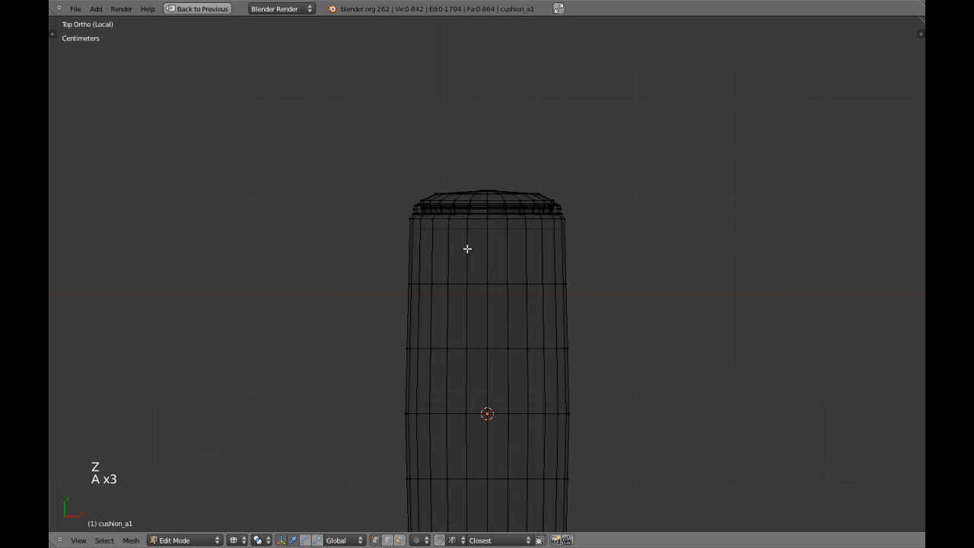
{"action": "key", "text": "b"}
{"action": "left_click_drag", "start_coordinate": [367, 140], "coordinate": [585, 237]}
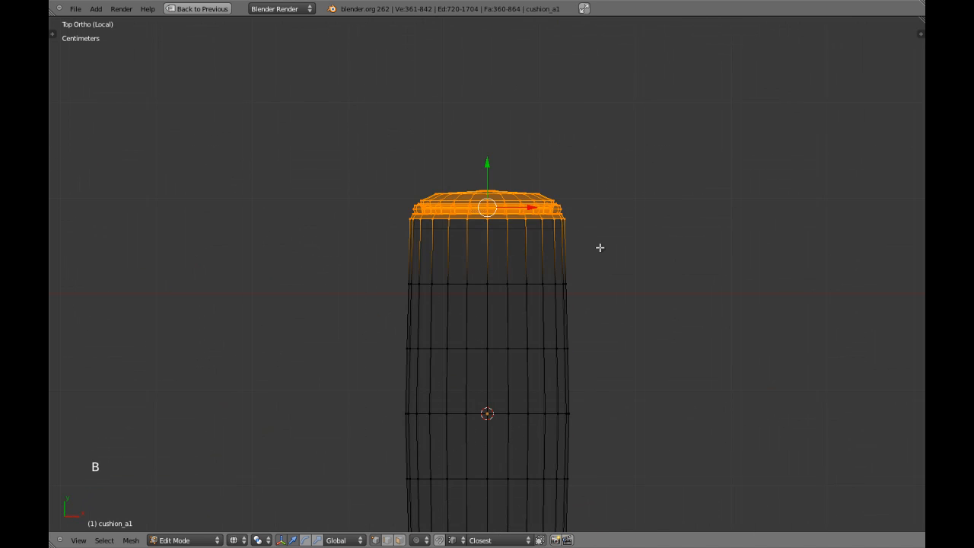
{"action": "key", "text": "s"}
{"action": "key", "text": "shift+y"}
{"action": "right_click", "coordinate": [627, 277], "text": "shift"}
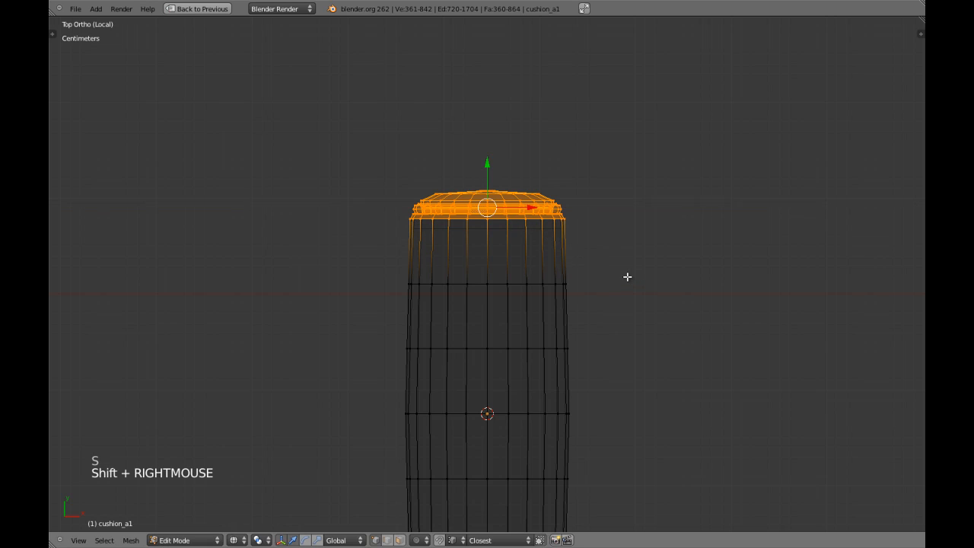
{"action": "key", "text": "shift+y"}
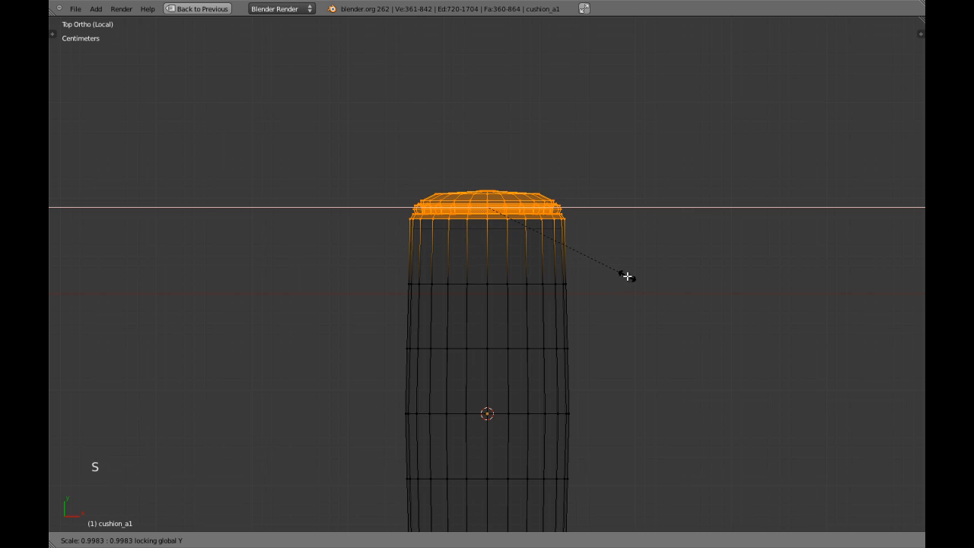
{"action": "left_click", "coordinate": [626, 276]}
{"action": "key", "text": "g"}
{"action": "right_click", "coordinate": [625, 277]}
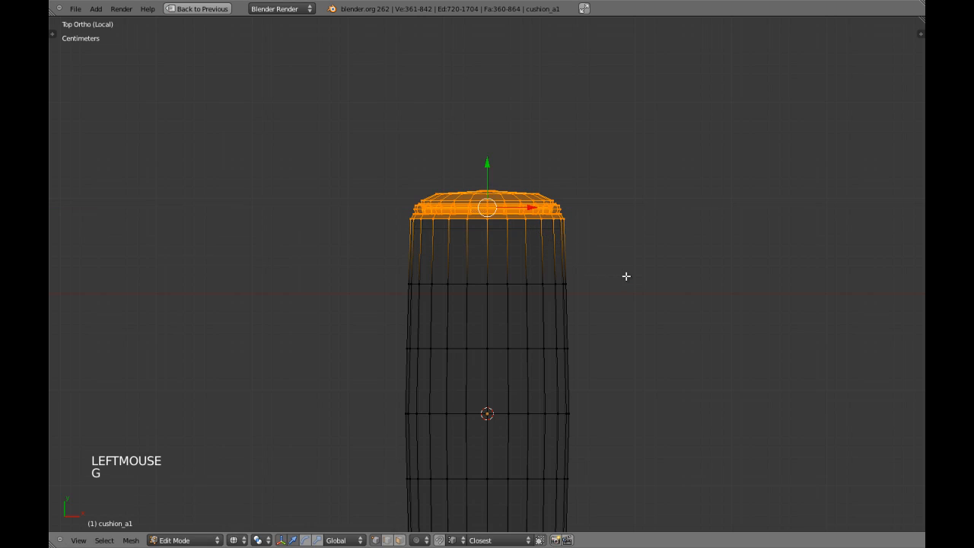
Rotate the +Y end cap slightly in the top view, using the 3D cursor as the pivot point.
{"action": "scroll", "coordinate": [621, 277], "scroll_direction": "down", "scroll_amount": 4}
{"action": "key", "text": "period"}
{"action": "scroll", "coordinate": [601, 264], "scroll_direction": "up", "scroll_amount": 1}
{"action": "key", "text": "r"}
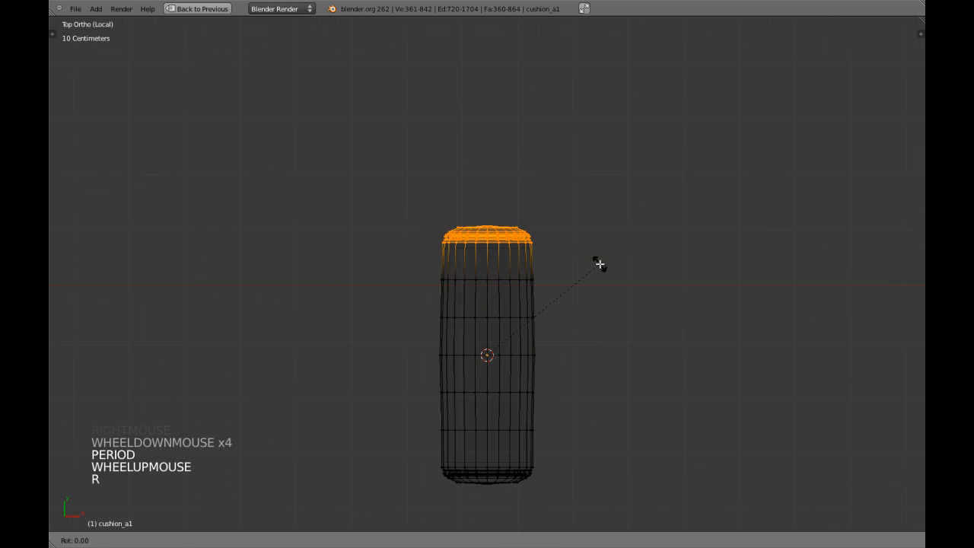
{"action": "left_click", "coordinate": [633, 289], "text": "shift"}
{"action": "key", "text": "a"}
Enlarge the edge loop nearest the +Y end cap slightly, with the pivot set to its median point.
{"action": "right_click", "coordinate": [496, 282], "text": "alt+shift"}
{"action": "key", "text": "KP_3"}
{"action": "key", "text": "ctrl+comma"}
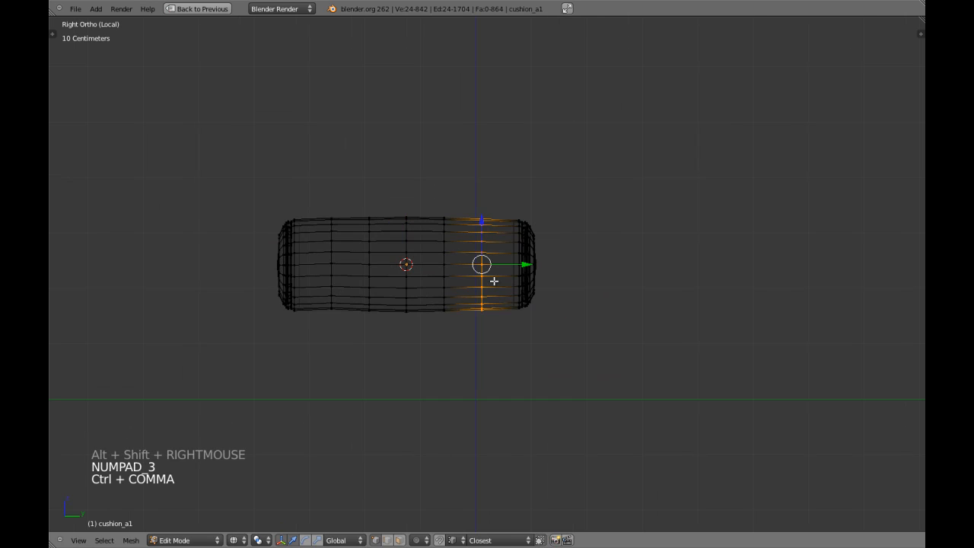
{"action": "scroll", "coordinate": [496, 284], "scroll_direction": "up", "scroll_amount": 3}
{"action": "key", "text": "s"}
{"action": "key", "text": "s"}
{"action": "key", "text": "s"}
{"action": "key", "text": "s"}
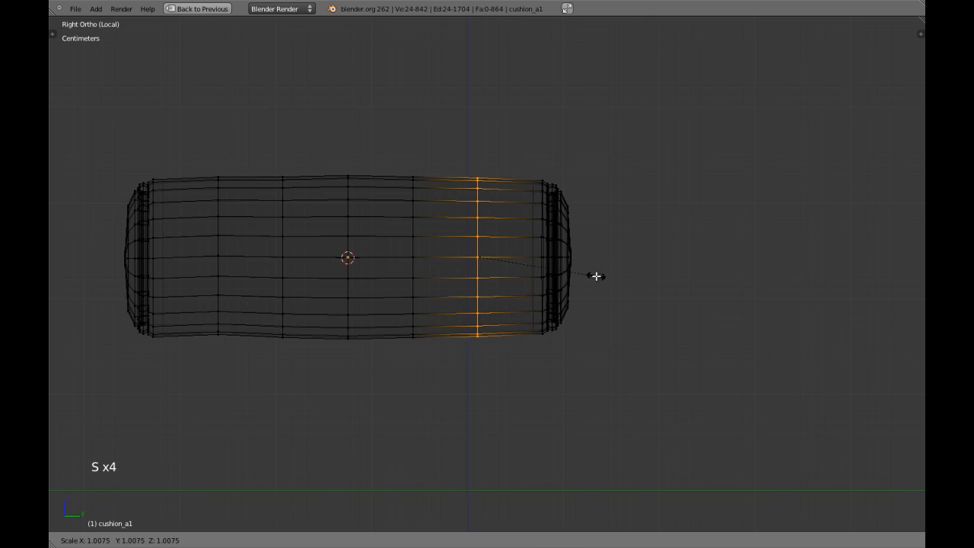
{"action": "left_click", "coordinate": [611, 279], "text": "shift"}
{"action": "key", "text": "a"}
Shrink the edge loop beside the middle on the +Y side slightly and enlarge the middle loop slightly.
{"action": "right_click", "coordinate": [413, 254], "text": "alt+shift"}
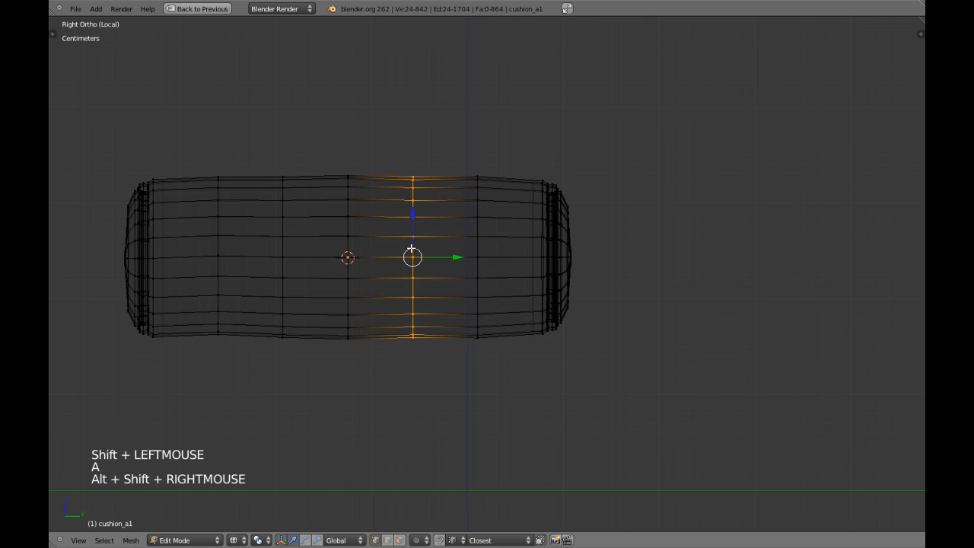
{"action": "middle_click", "coordinate": [525, 292], "text": "shift"}
{"action": "scroll", "coordinate": [531, 294], "scroll_direction": "up", "scroll_amount": 1, "text": "shift"}
{"action": "key", "text": "s"}
{"action": "left_click", "coordinate": [546, 295], "text": "shift"}
{"action": "key", "text": "a"}
{"action": "right_click", "coordinate": [352, 263], "text": "alt+shift"}
{"action": "key", "text": "s"}
{"action": "left_click", "coordinate": [440, 269], "text": "shift"}
{"action": "key", "text": "a"}
Enlarge the edge loop beside the middle on the −Y side slightly and shrink the loop nearest the −Y end cap.
{"action": "right_click", "coordinate": [284, 263], "text": "alt+shift"}
{"action": "key", "text": "s"}
{"action": "left_click", "coordinate": [341, 275], "text": "shift"}
{"action": "key", "text": "a"}
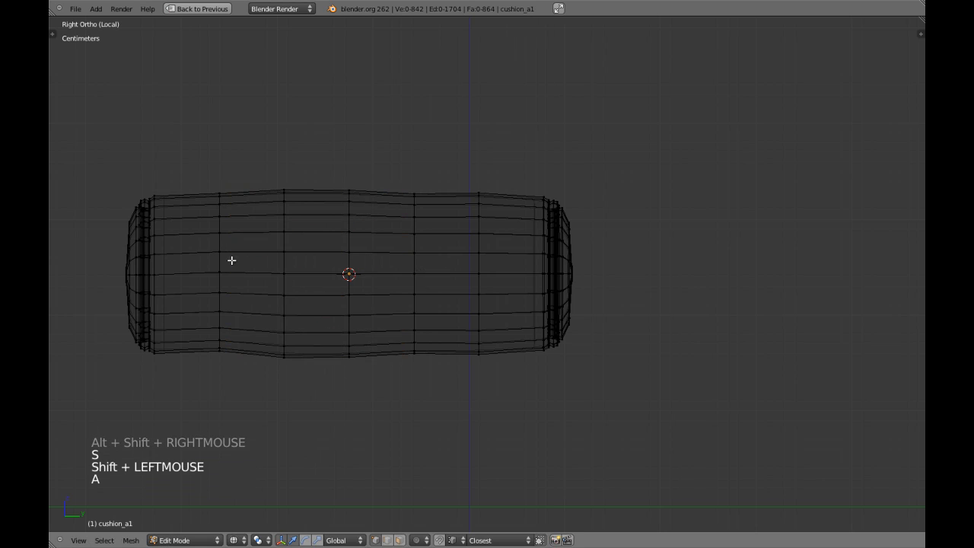
{"action": "right_click", "coordinate": [219, 261], "text": "alt+shift"}
{"action": "key", "text": "s"}
{"action": "left_click", "coordinate": [295, 266], "text": "shift"}
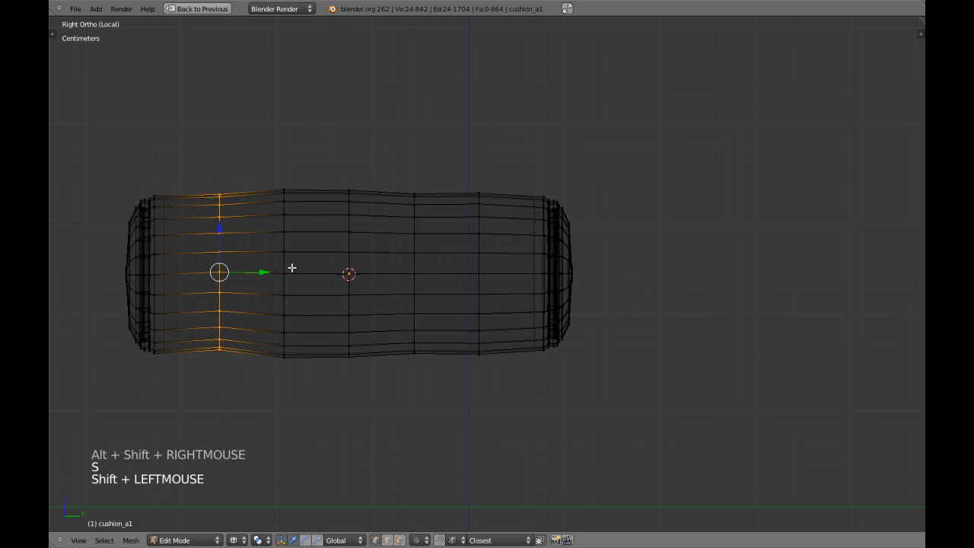
{"action": "key", "text": "a"}
Box-select the −Y end cap and scale it up slightly, checking the shape in solid shading.
{"action": "middle_click_drag", "start_coordinate": [314, 271], "coordinate": [385, 265], "text": "shift"}
{"action": "key", "text": "b"}
{"action": "left_click_drag", "start_coordinate": [178, 166], "coordinate": [276, 376]}
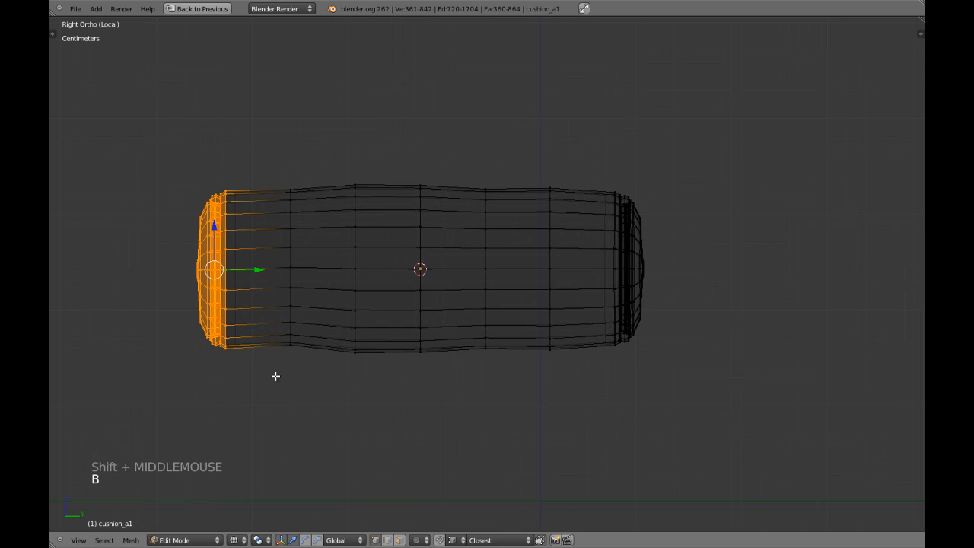
{"action": "key", "text": "s"}
{"action": "left_click", "coordinate": [304, 388], "text": "shift"}
{"action": "key", "text": "z"}
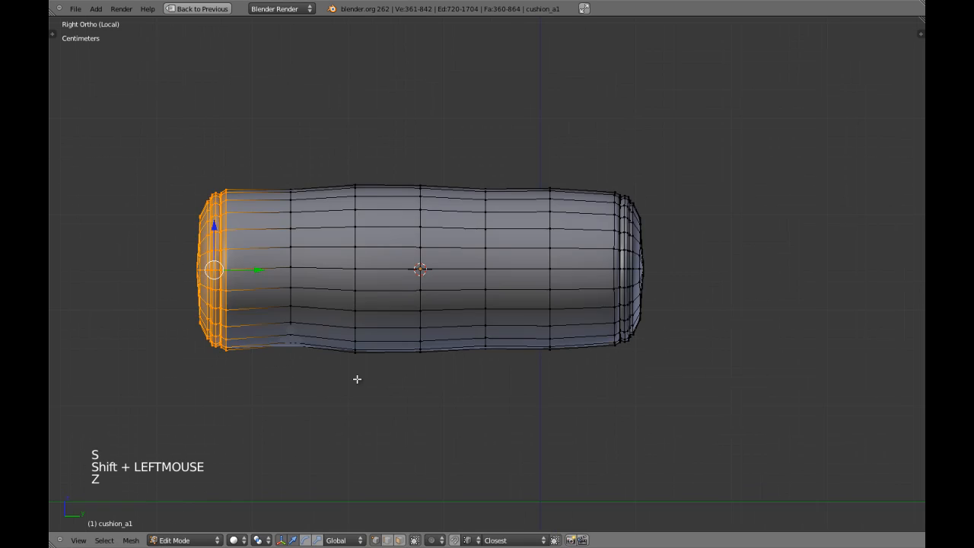
{"action": "scroll", "coordinate": [365, 373], "scroll_direction": "down", "scroll_amount": 3}
{"action": "key", "text": "Tab"}
{"action": "key", "text": "Tab"}
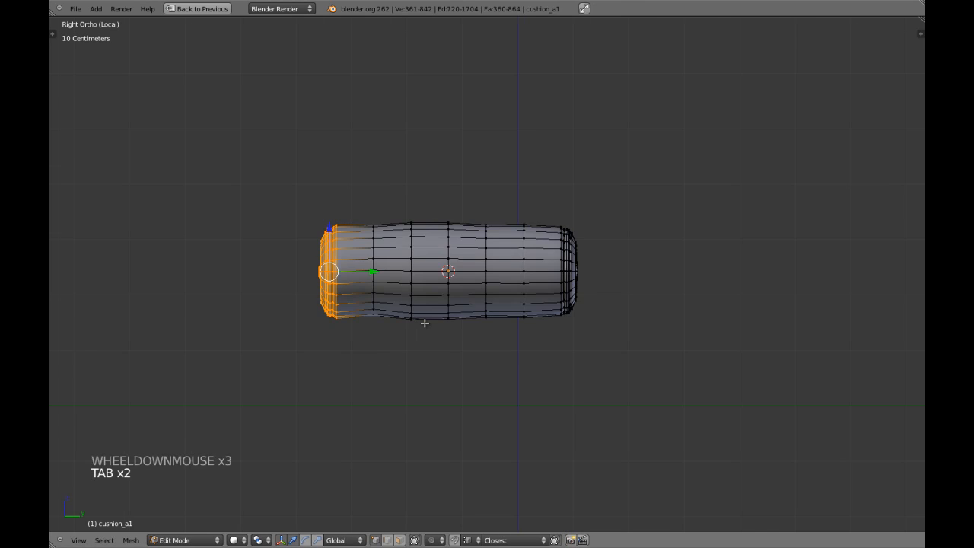
Scale down slightly the edge loop beside the middle on the cushion's −Y side.
{"action": "scroll", "coordinate": [424, 322], "scroll_direction": "up", "scroll_amount": 2}
{"action": "key", "text": "a"}
{"action": "right_click", "coordinate": [378, 256], "text": "alt+shift"}
{"action": "key", "text": "s"}
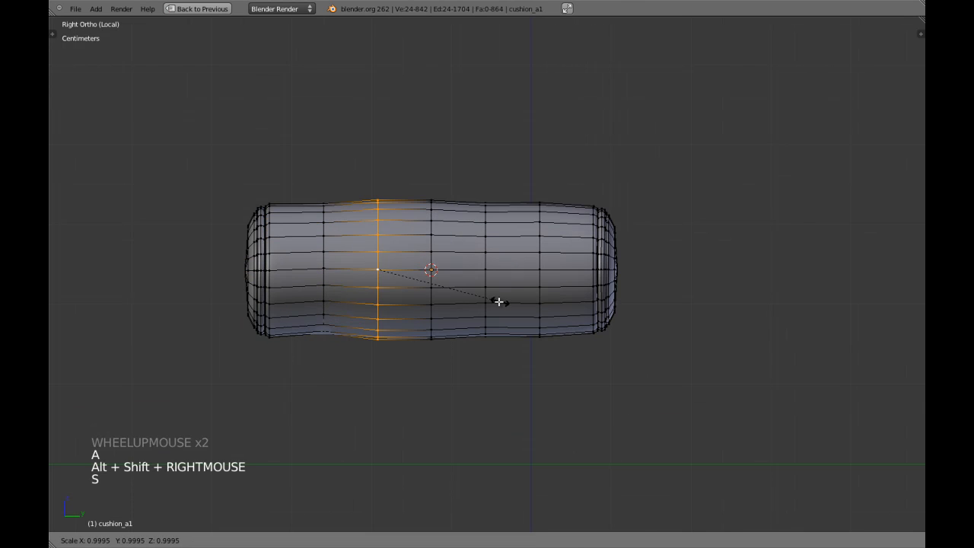
{"action": "left_click", "coordinate": [472, 291], "text": "shift"}
{"action": "key", "text": "a"}
Adjust the scale of the cushion's middle edge loop slightly and return to Object Mode.
{"action": "right_click", "coordinate": [430, 272], "text": "alt+shift"}
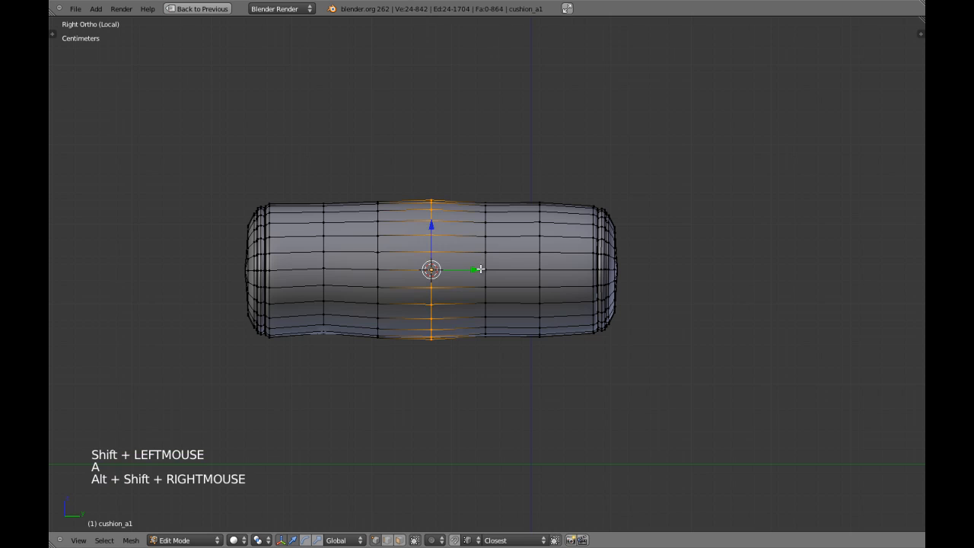
{"action": "key", "text": "s"}
{"action": "left_click", "coordinate": [511, 268], "text": "shift"}
{"action": "key", "text": "Tab"}
{"action": "scroll", "coordinate": [513, 295], "scroll_direction": "down", "scroll_amount": 4}
{"action": "key", "text": "a"}
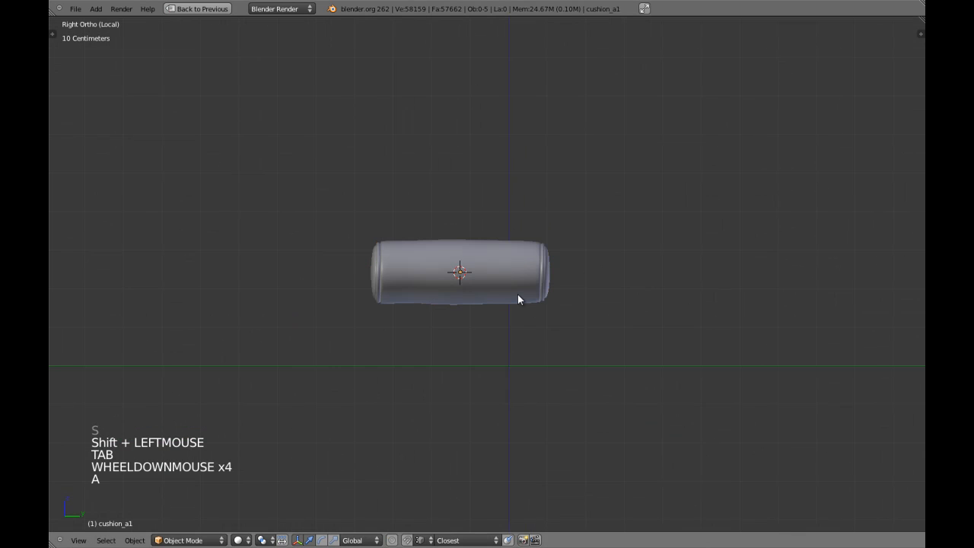
In the top view, move the edge loop nearest the −Y end cap about 2.5 mm along negative X, and leave Edit Mode.
{"action": "key", "text": "KP_7"}
{"action": "scroll", "coordinate": [518, 295], "scroll_direction": "up", "scroll_amount": 2}
{"action": "right_click", "coordinate": [532, 296]}
{"action": "scroll", "coordinate": [532, 296], "scroll_direction": "up", "scroll_amount": 2}
{"action": "key", "text": "Tab"}
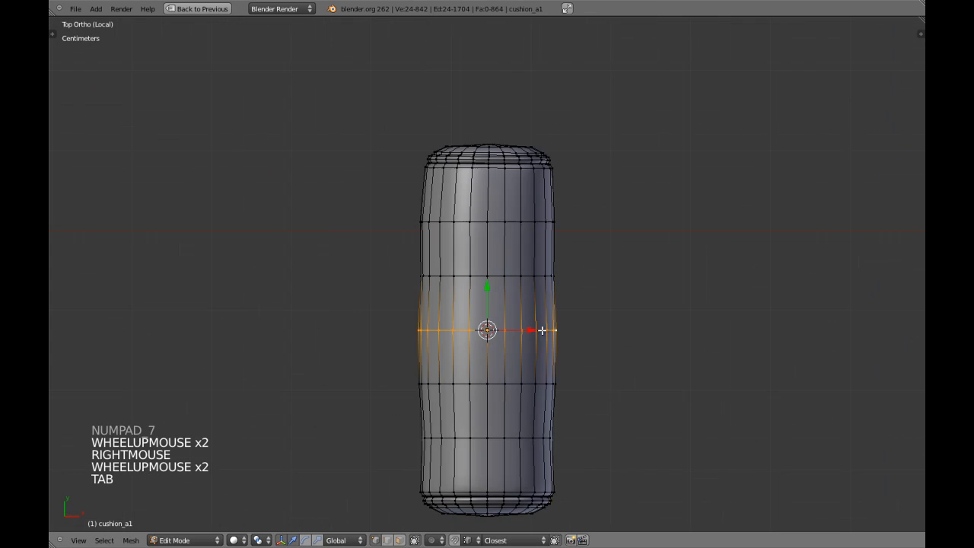
{"action": "middle_click_drag", "start_coordinate": [490, 424], "coordinate": [489, 328], "text": "shift"}
{"action": "scroll", "coordinate": [482, 370], "scroll_direction": "up", "scroll_amount": 2}
{"action": "key", "text": "a"}
{"action": "right_click", "coordinate": [488, 373], "text": "alt+shift"}
{"action": "key", "text": "z"}
{"action": "scroll", "coordinate": [490, 375], "scroll_direction": "down", "scroll_amount": 1}
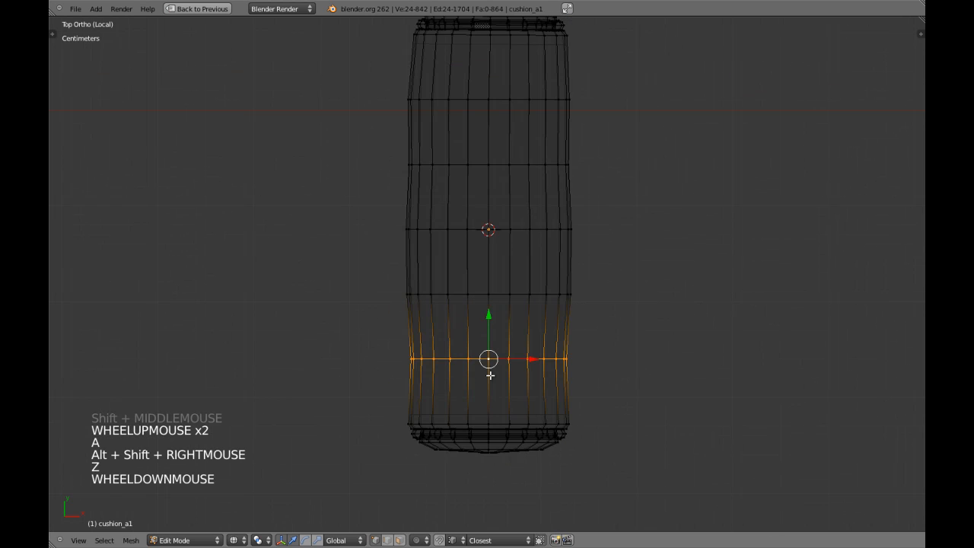
{"action": "key", "text": "x"}
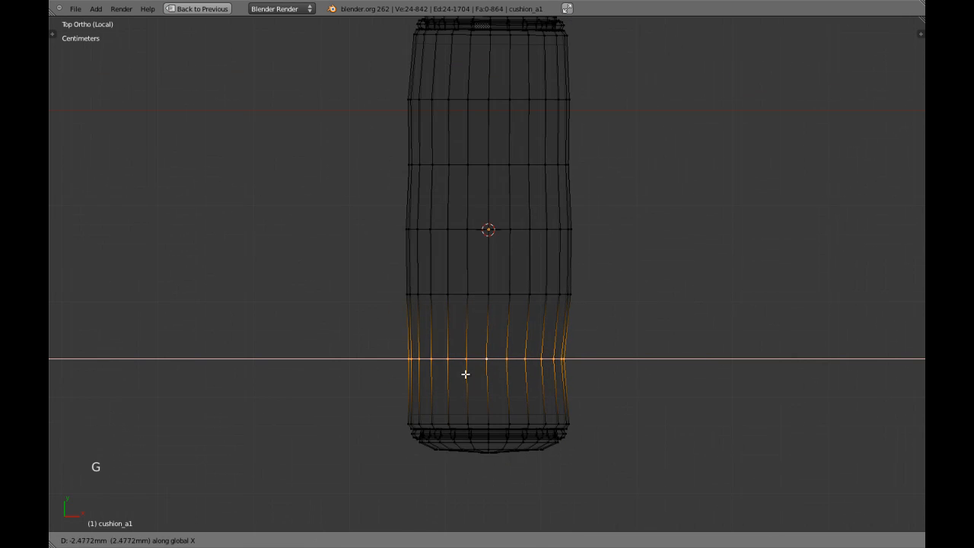
{"action": "left_click", "coordinate": [464, 375], "text": "shift"}
{"action": "key", "text": "a"}
{"action": "key", "text": "Tab"}
{"action": "key", "text": "z"}
{"action": "scroll", "coordinate": [481, 381], "scroll_direction": "down", "scroll_amount": 2}
{"action": "middle_click_drag", "start_coordinate": [512, 301], "coordinate": [494, 254], "text": "shift"}
{"action": "scroll", "coordinate": [511, 332], "scroll_direction": "down", "scroll_amount": 3}
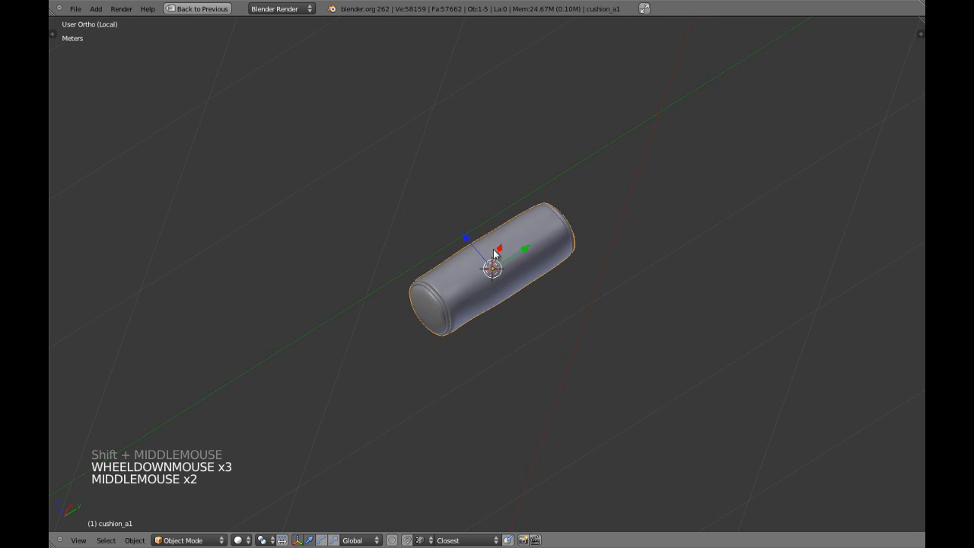
Box-select the −Y end cap together with its neighbouring edge loop and trackball-rotate them slightly about the 3D cursor.
{"action": "key", "text": "KP_3"}
{"action": "key", "text": "Tab"}
{"action": "key", "text": "z"}
{"action": "scroll", "coordinate": [481, 257], "scroll_direction": "up", "scroll_amount": 3}
{"action": "key", "text": "b"}
{"action": "left_click_drag", "start_coordinate": [304, 167], "coordinate": [422, 353]}
{"action": "key", "text": "period"}
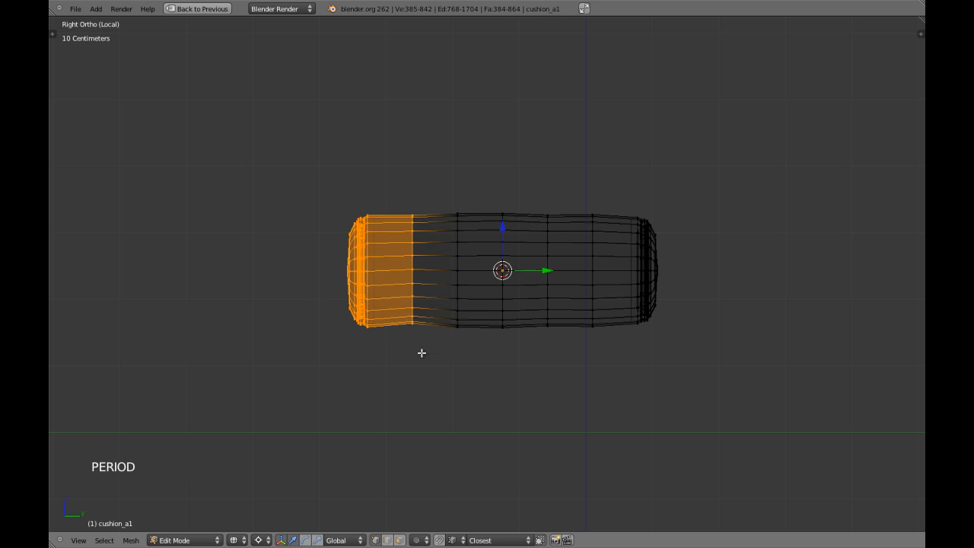
{"action": "key", "text": "r"}
{"action": "key", "text": "r"}
{"action": "left_click", "coordinate": [431, 333], "text": "shift"}
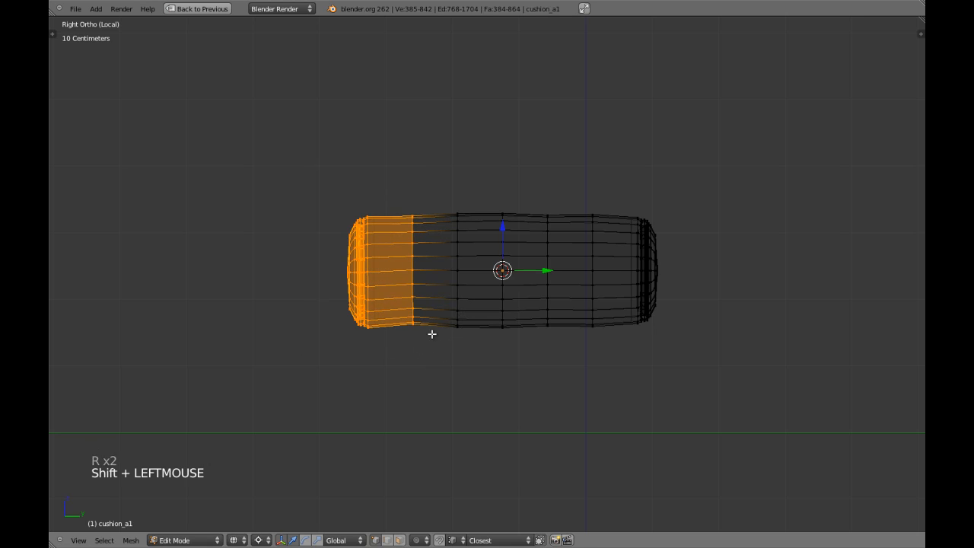
{"action": "key", "text": "a"}
Select the edge loop nearest the −Y end cap, scale it up slightly about its median point and nudge it upward along Z.
{"action": "key", "text": "z"}
{"action": "right_click", "coordinate": [426, 294], "text": "alt+shift"}
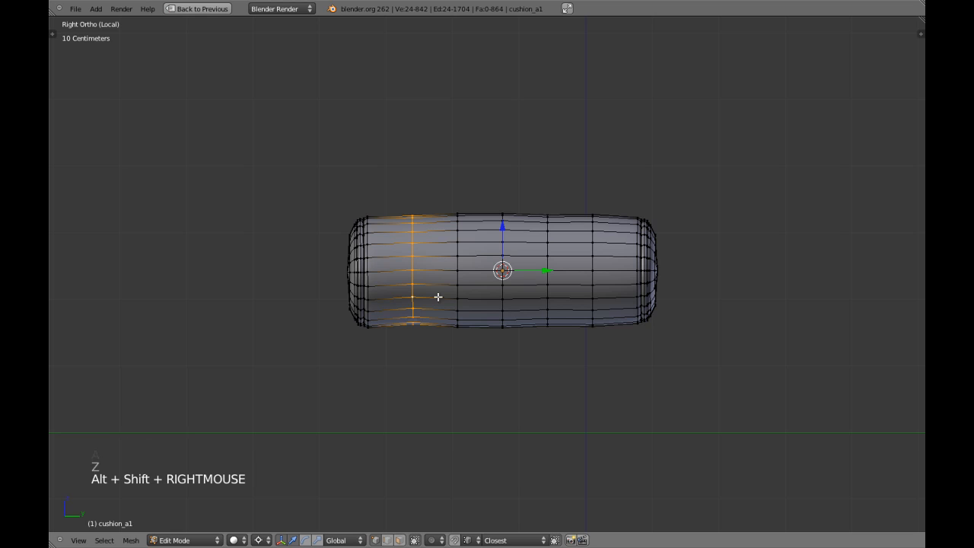
{"action": "key", "text": "ctrl+comma"}
{"action": "key", "text": "s"}
{"action": "left_click", "coordinate": [470, 313], "text": "shift"}
{"action": "key", "text": "g"}
{"action": "key", "text": "z"}
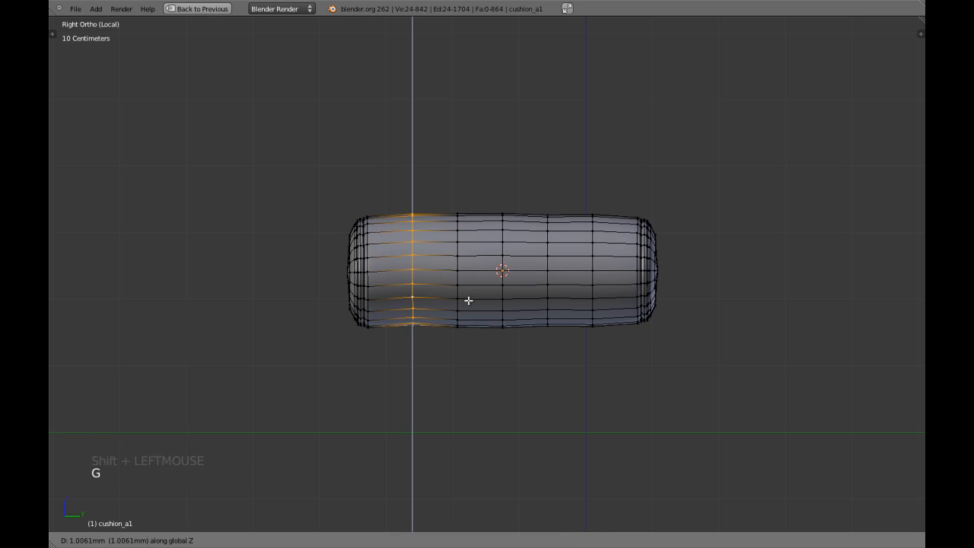
{"action": "left_click", "coordinate": [469, 296], "text": "shift"}
{"action": "key", "text": "a"}
Move the edge loop beside the middle on the cushion's −Y side slightly downward along Z.
{"action": "right_click", "coordinate": [460, 291], "text": "alt+shift"}
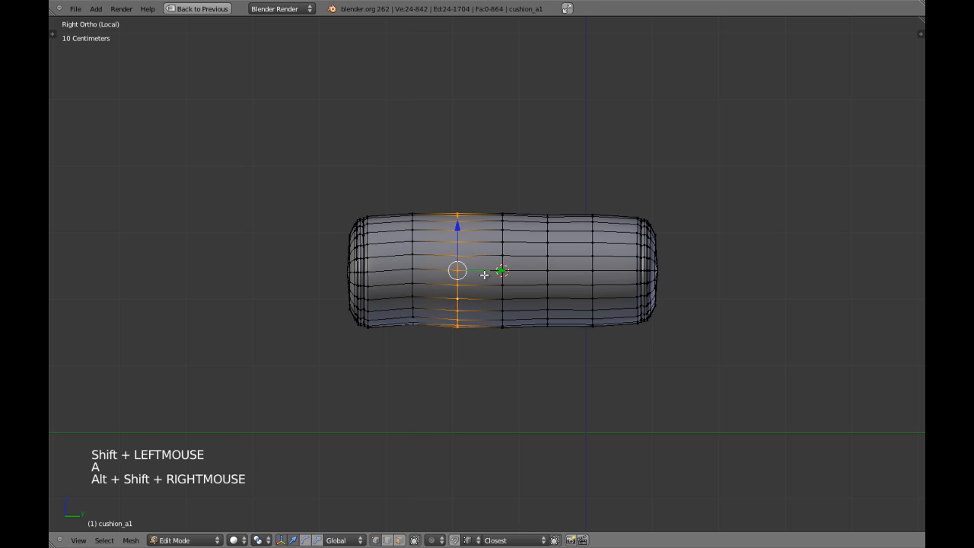
{"action": "key", "text": "g"}
{"action": "key", "text": "z"}
{"action": "left_click", "coordinate": [483, 283], "text": "shift"}
{"action": "key", "text": "a"}
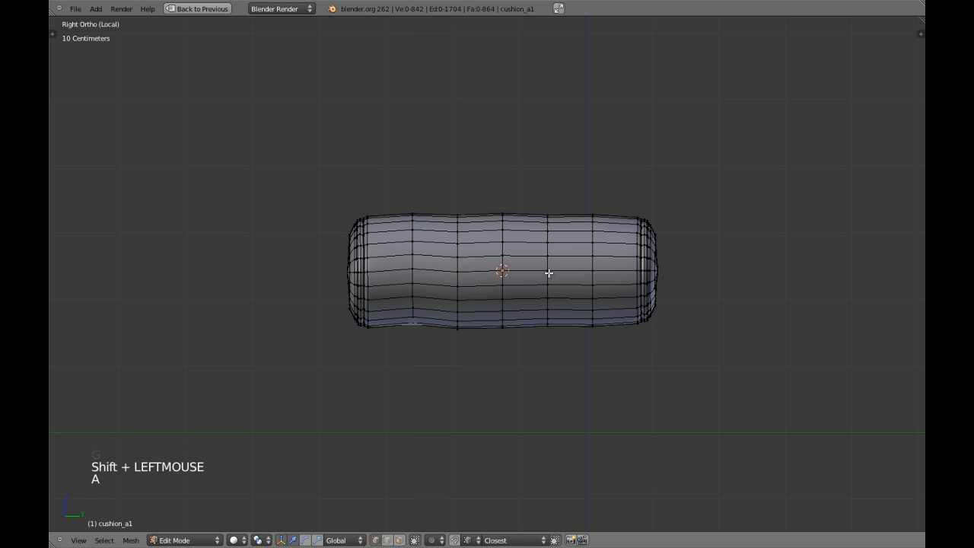
Move the edge loop beside the middle on the cushion's +Y side slightly downward along Z.
{"action": "right_click", "coordinate": [549, 264], "text": "alt+shift"}
{"action": "key", "text": "g"}
{"action": "key", "text": "z"}
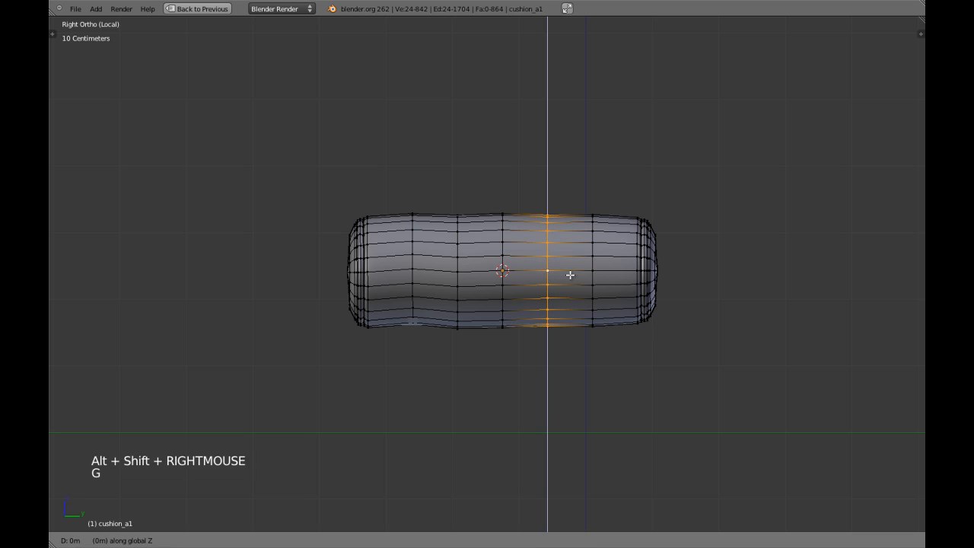
{"action": "left_click", "coordinate": [571, 287], "text": "shift"}
{"action": "key", "text": "a"}
Scale the edge loop nearest the +Y end cap slightly, return to Object Mode and reselect the cushion.
{"action": "right_click", "coordinate": [593, 282], "text": "alt+shift"}
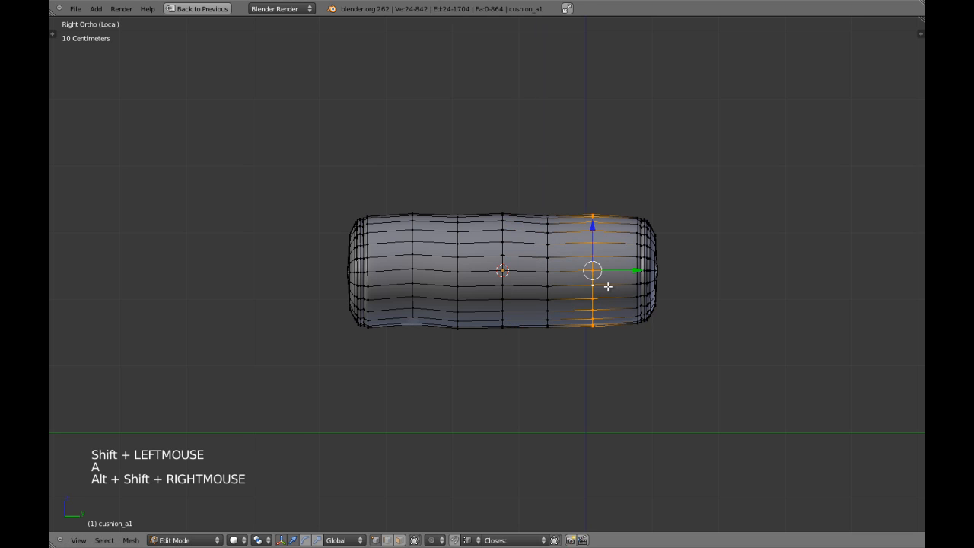
{"action": "key", "text": "s"}
{"action": "left_click", "coordinate": [603, 289], "text": "shift"}
{"action": "key", "text": "Tab"}
{"action": "scroll", "coordinate": [603, 289], "scroll_direction": "down", "scroll_amount": 2}
{"action": "key", "text": "a"}
{"action": "middle_click_drag", "start_coordinate": [604, 288], "coordinate": [468, 298]}
{"action": "middle_click_drag", "start_coordinate": [468, 298], "coordinate": [412, 287]}
{"action": "right_click", "coordinate": [434, 272]}
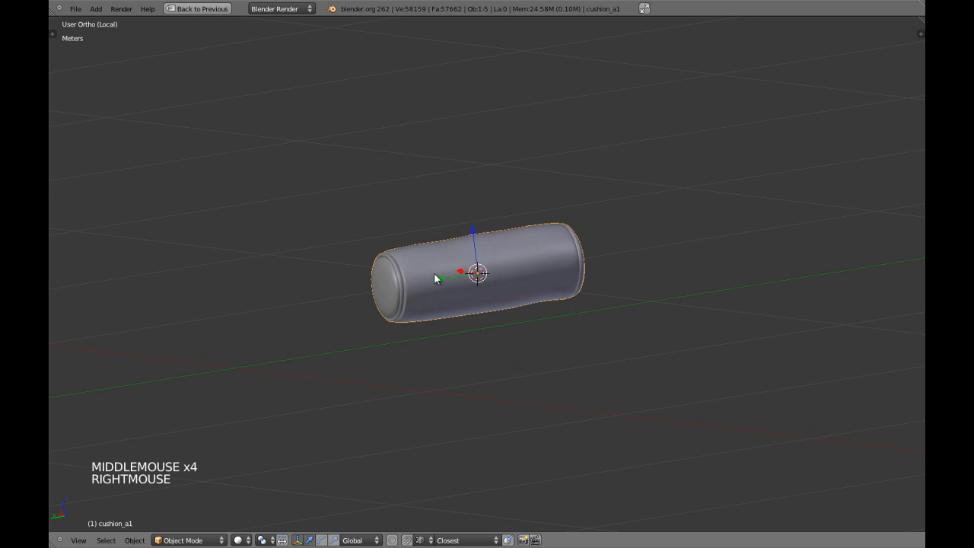
In the right view, box-select the +Y end cap in wireframe and rotate it slightly.
{"action": "key", "text": "KP_3"}
{"action": "scroll", "coordinate": [557, 273], "scroll_direction": "down", "scroll_amount": 2}
{"action": "scroll", "coordinate": [550, 276], "scroll_direction": "up", "scroll_amount": 4}
{"action": "key", "text": "Tab"}
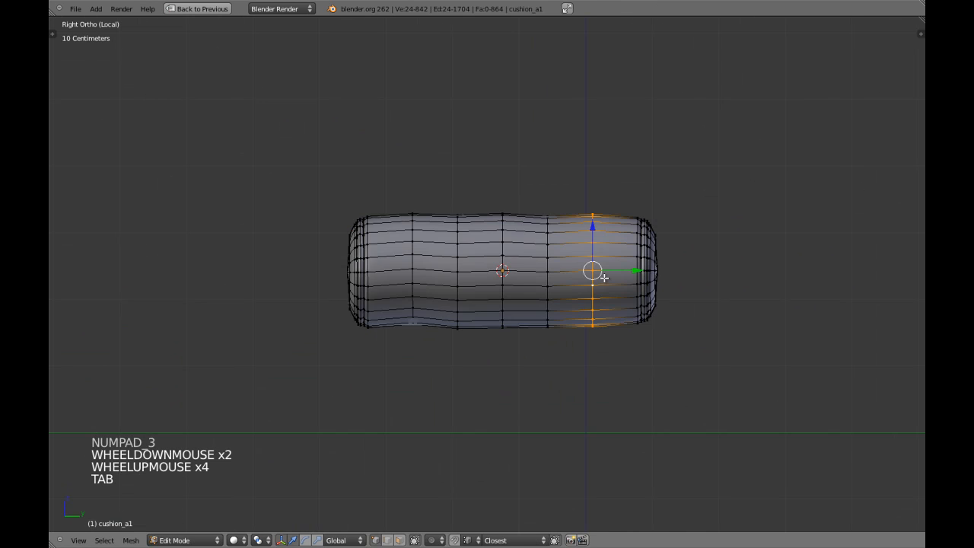
{"action": "key", "text": "Tab"}
{"action": "key", "text": "z"}
{"action": "middle_click_drag", "start_coordinate": [622, 280], "coordinate": [549, 282], "text": "shift"}
{"action": "key", "text": "z"}
{"action": "key", "text": "Tab"}
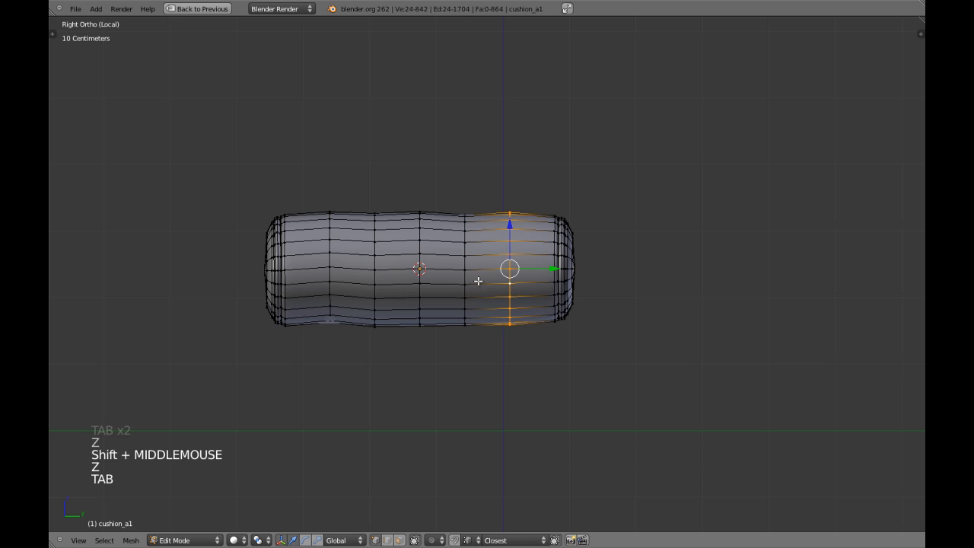
{"action": "key", "text": "Tab"}
{"action": "key", "text": "z"}
{"action": "key", "text": "Tab"}
{"action": "key", "text": "a"}
{"action": "key", "text": "a"}
{"action": "key", "text": "b"}
{"action": "left_click_drag", "start_coordinate": [546, 159], "coordinate": [659, 390]}
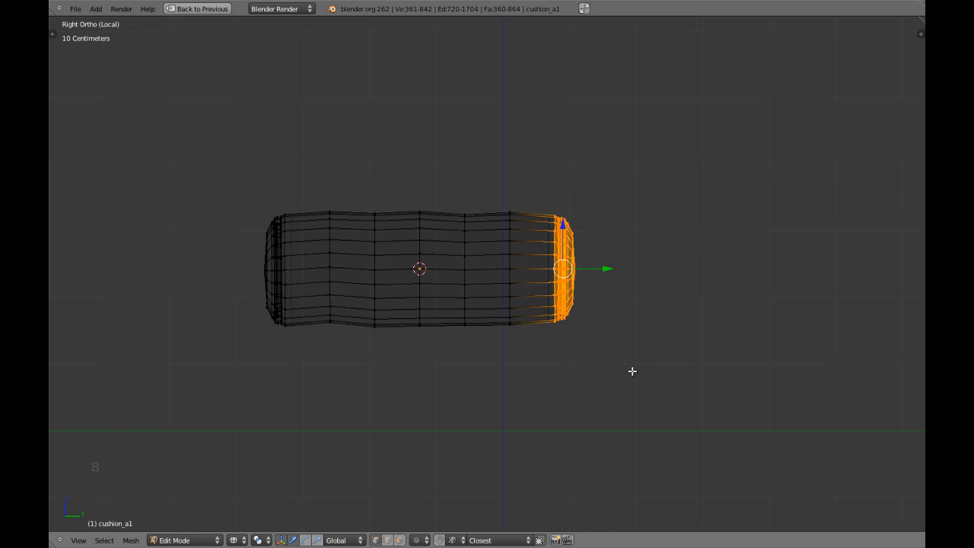
{"action": "key", "text": "r"}
{"action": "left_click", "coordinate": [667, 343], "text": "shift"}
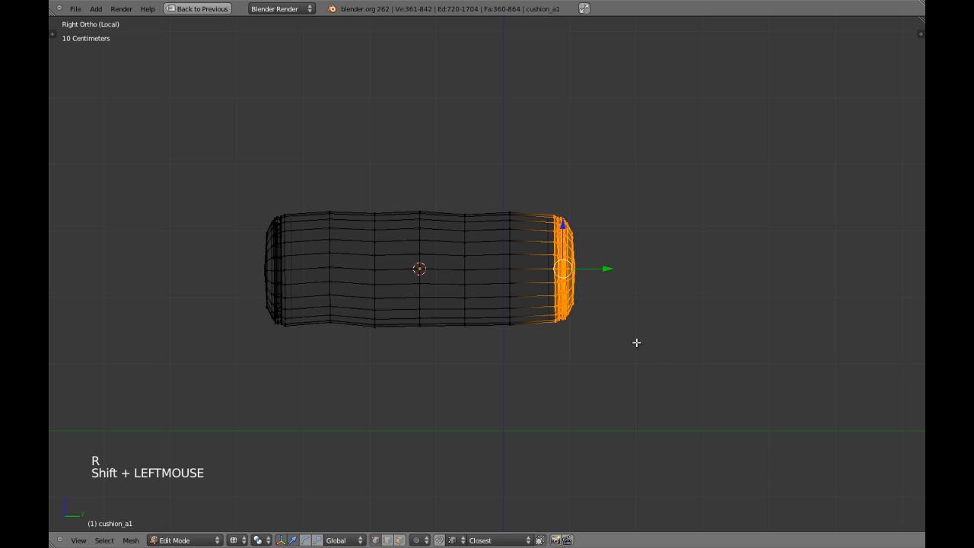
Scale the selected +Y end cap slightly and return to the solid view in Object Mode.
{"action": "key", "text": "s"}
{"action": "left_click", "coordinate": [639, 351], "text": "shift"}
{"action": "key", "text": "z"}
{"action": "key", "text": "Tab"}
{"action": "scroll", "coordinate": [500, 306], "scroll_direction": "down", "scroll_amount": 1}
{"action": "scroll", "coordinate": [501, 308], "scroll_direction": "up", "scroll_amount": 3}
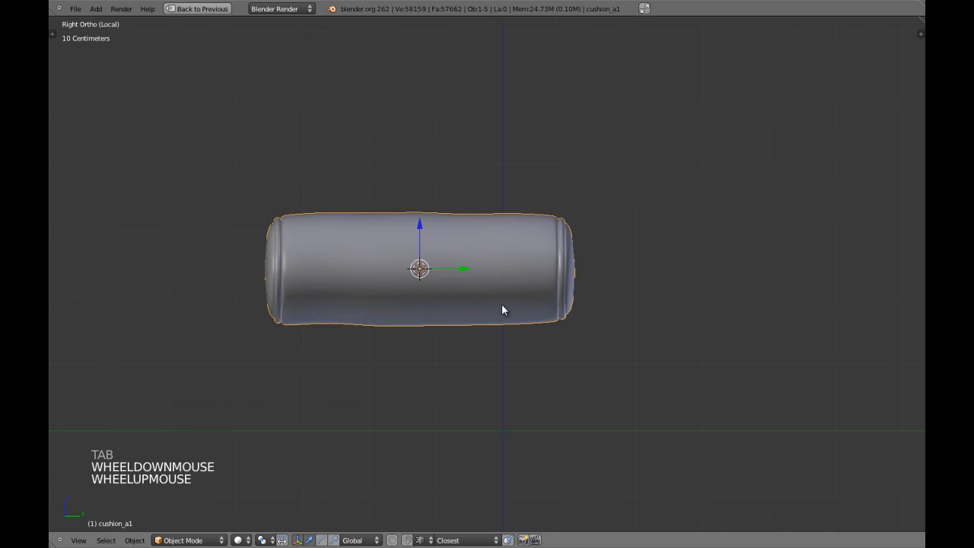
In the top view, move the edge loop beside the middle on the +Y side slightly along negative X and leave Edit Mode.
{"action": "key", "text": "KP_7"}
{"action": "scroll", "coordinate": [416, 301], "scroll_direction": "down", "scroll_amount": 3}
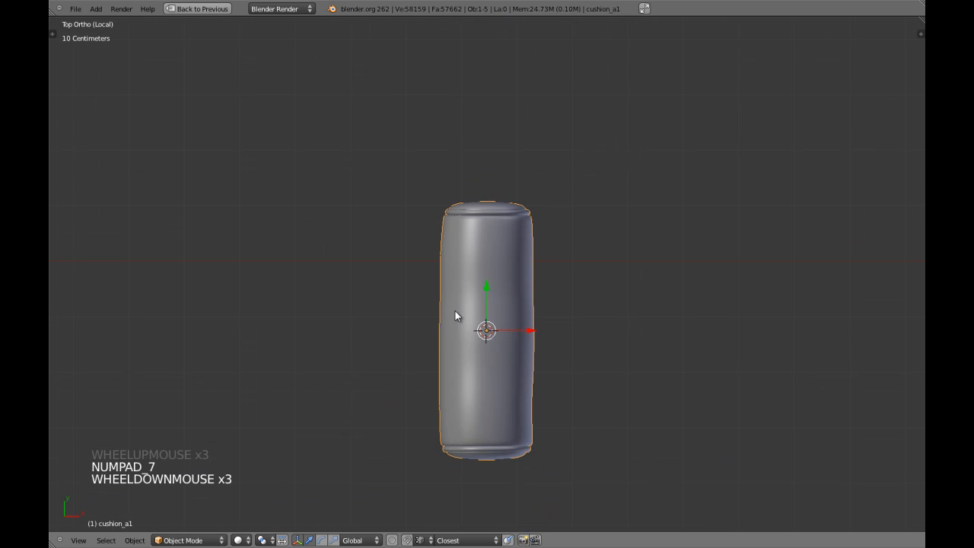
{"action": "scroll", "coordinate": [515, 326], "scroll_direction": "up", "scroll_amount": 2}
{"action": "key", "text": "Tab"}
{"action": "key", "text": "a"}
{"action": "key", "text": "a"}
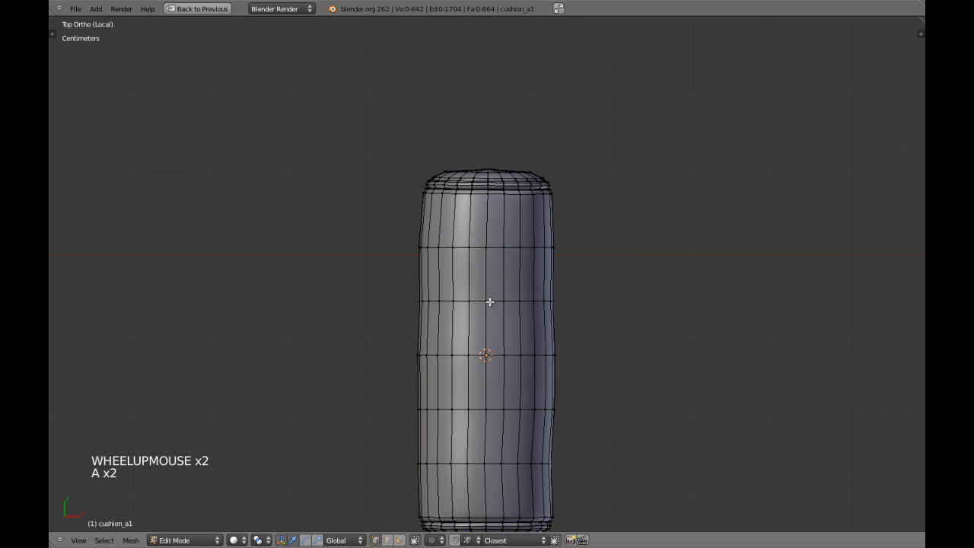
{"action": "right_click", "coordinate": [489, 299], "text": "alt+shift"}
{"action": "key", "text": "g"}
{"action": "key", "text": "x"}
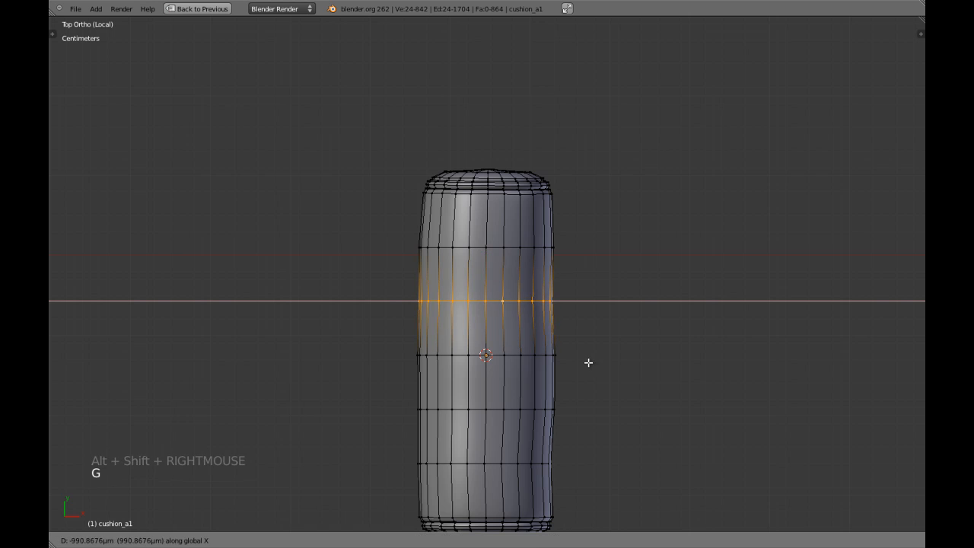
{"action": "left_click", "coordinate": [576, 362]}
{"action": "key", "text": "Tab"}
{"action": "scroll", "coordinate": [550, 378], "scroll_direction": "down", "scroll_amount": 7}
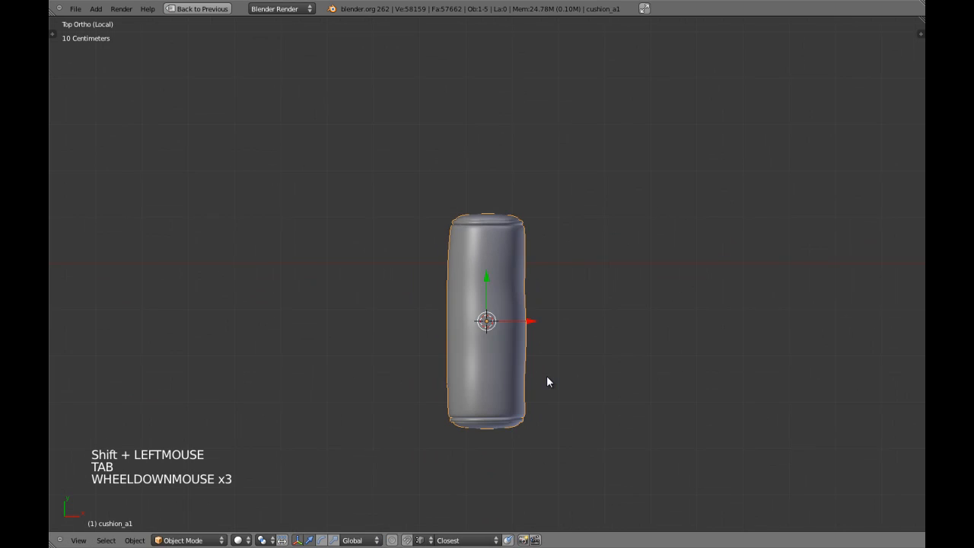
Leave local view and look at the bolster cushion in place on the sofa.
{"action": "key", "text": "a"}
{"action": "key", "text": "a"}
{"action": "key", "text": "KP_Divide"}
{"action": "scroll", "coordinate": [547, 375], "scroll_direction": "down", "scroll_amount": 2}
{"action": "middle_click_drag", "start_coordinate": [453, 339], "coordinate": [565, 275]}
{"action": "scroll", "coordinate": [670, 296], "scroll_direction": "down", "scroll_amount": 1}
{"action": "middle_click_drag", "start_coordinate": [670, 297], "coordinate": [482, 292], "text": "shift"}
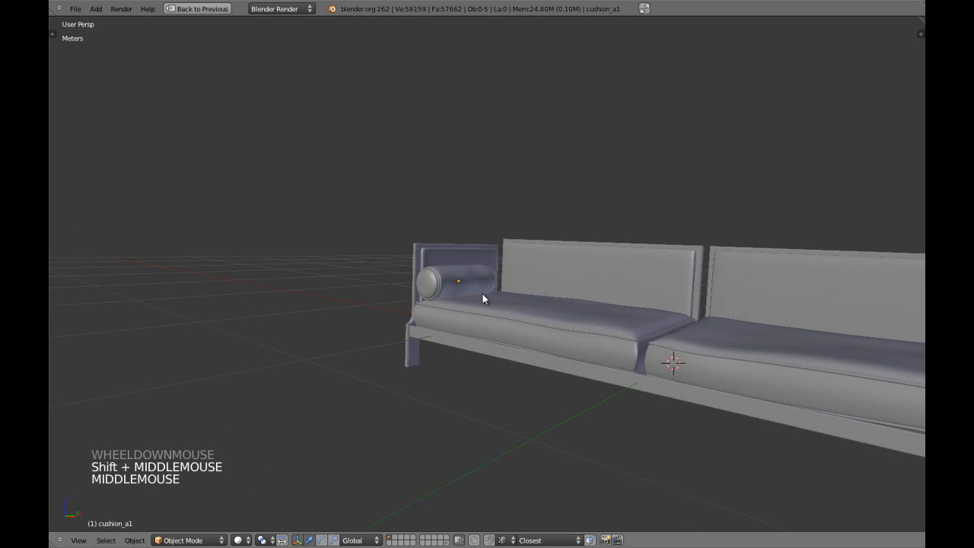
Isolate the cushion in the right view, box-select its −Y end cap, scale it up slightly and return to Object Mode.
{"action": "key", "text": "KP_Divide"}
{"action": "key", "text": "KP_3"}
{"action": "key", "text": "KP_5"}
{"action": "key", "text": "Tab"}
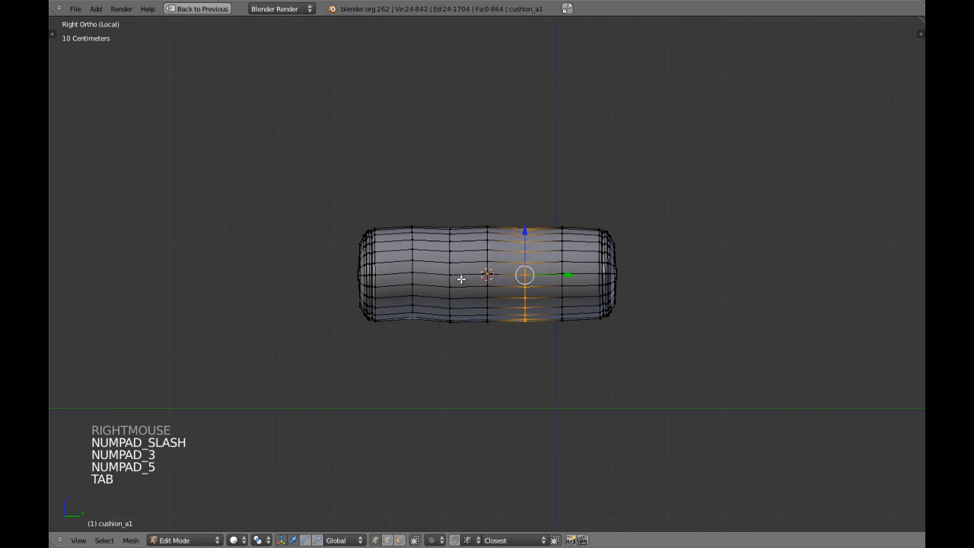
{"action": "key", "text": "z"}
{"action": "middle_click_drag", "start_coordinate": [476, 285], "coordinate": [437, 291], "text": "shift"}
{"action": "key", "text": "a"}
{"action": "scroll", "coordinate": [400, 256], "scroll_direction": "up", "scroll_amount": 1}
{"action": "key", "text": "b"}
{"action": "left_click_drag", "start_coordinate": [363, 186], "coordinate": [424, 351]}
{"action": "key", "text": "s"}
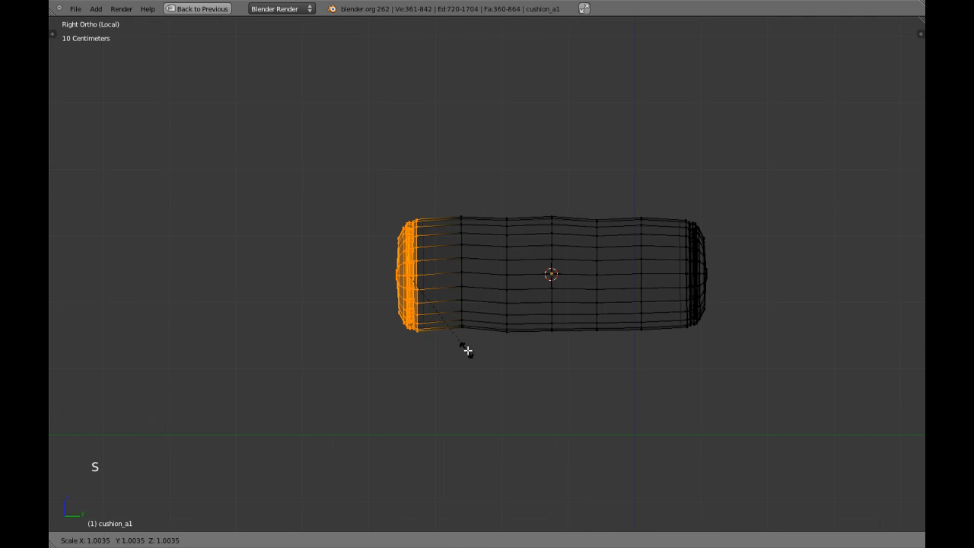
{"action": "left_click", "coordinate": [486, 358], "text": "shift"}
{"action": "key", "text": "z"}
{"action": "key", "text": "Tab"}
{"action": "scroll", "coordinate": [486, 356], "scroll_direction": "down", "scroll_amount": 2}
Show the whole sofa again and examine the bolster cushion against the armrest and seat.
{"action": "middle_click_drag", "start_coordinate": [486, 356], "coordinate": [557, 270]}
{"action": "key", "text": "KP_Divide"}
{"action": "key", "text": "a"}
{"action": "key", "text": "a"}
{"action": "scroll", "coordinate": [555, 346], "scroll_direction": "down", "scroll_amount": 3}
{"action": "scroll", "coordinate": [589, 344], "scroll_direction": "up", "scroll_amount": 3}
{"action": "scroll", "coordinate": [518, 268], "scroll_direction": "up", "scroll_amount": 4}
{"action": "middle_click_drag", "start_coordinate": [474, 269], "coordinate": [373, 290], "text": "shift"}
{"action": "scroll", "coordinate": [385, 296], "scroll_direction": "down", "scroll_amount": 1}
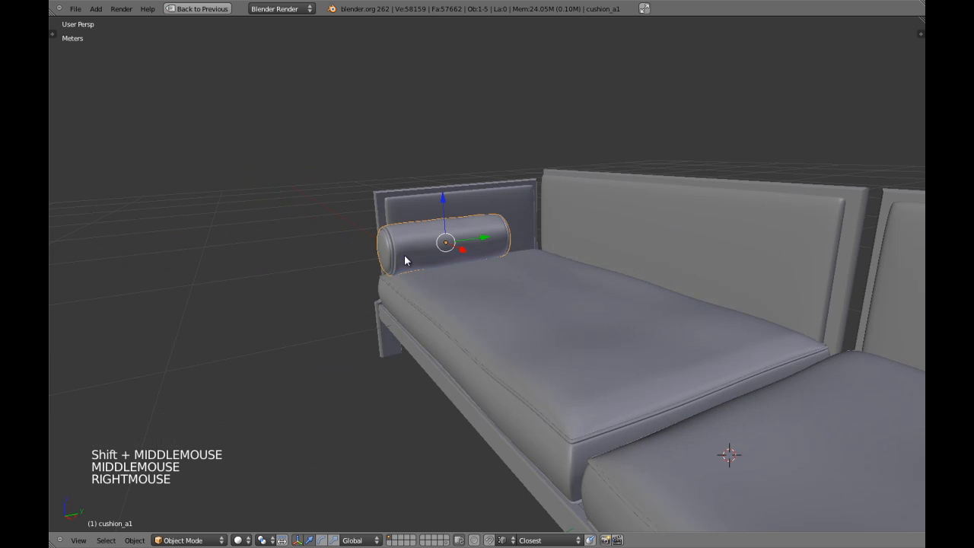
{"action": "key", "text": "KP_Decimal"}
{"action": "middle_click_drag", "start_coordinate": [413, 261], "coordinate": [560, 314]}
{"action": "scroll", "coordinate": [446, 283], "scroll_direction": "down", "scroll_amount": 5}
{"action": "key", "text": "a"}
Examine the gap between the two seat cushions from the front and from an angle above.
{"action": "key", "text": "KP_1"}
{"action": "key", "text": "KP_5"}
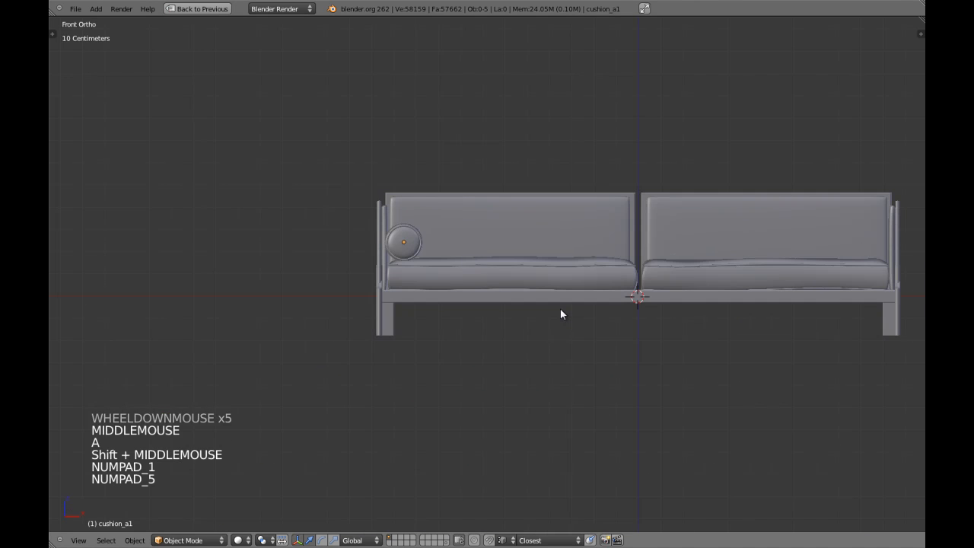
{"action": "middle_click_drag", "start_coordinate": [625, 291], "coordinate": [490, 290], "text": "shift"}
{"action": "scroll", "coordinate": [489, 290], "scroll_direction": "up", "scroll_amount": 3}
{"action": "middle_click_drag", "start_coordinate": [409, 283], "coordinate": [467, 295], "text": "shift"}
{"action": "scroll", "coordinate": [467, 294], "scroll_direction": "up", "scroll_amount": 1}
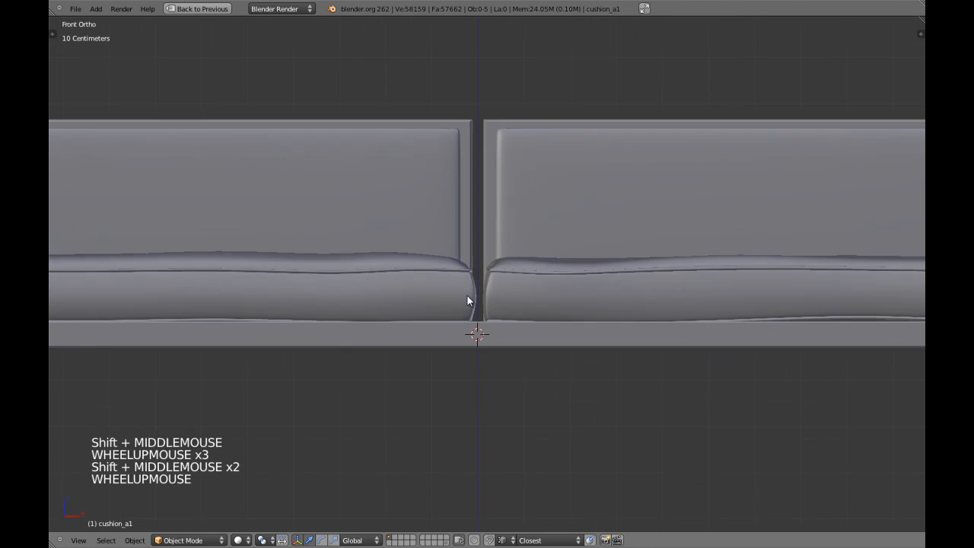
{"action": "scroll", "coordinate": [466, 295], "scroll_direction": "up", "scroll_amount": 1}
{"action": "scroll", "coordinate": [457, 270], "scroll_direction": "up", "scroll_amount": 2}
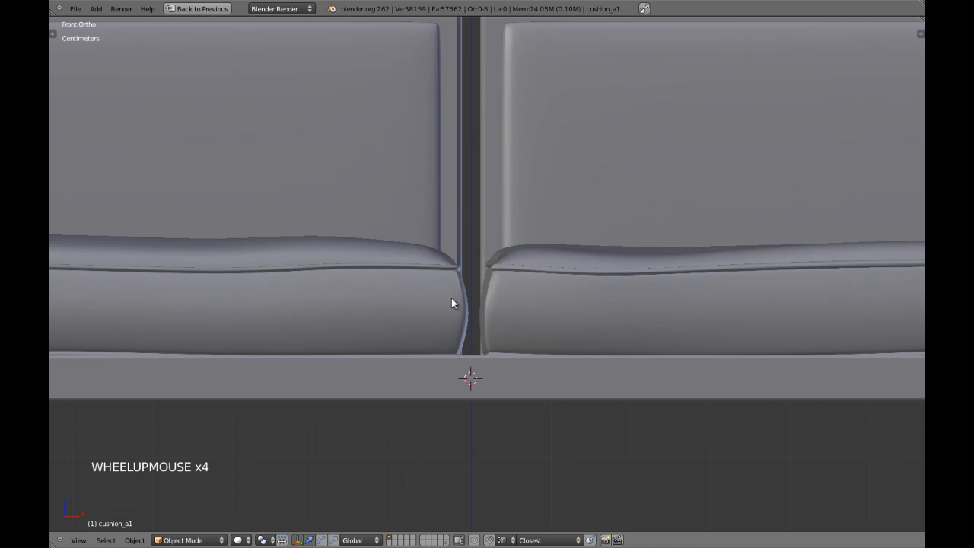
{"action": "right_click", "coordinate": [451, 297]}
{"action": "scroll", "coordinate": [452, 298], "scroll_direction": "up", "scroll_amount": 1}
{"action": "scroll", "coordinate": [475, 281], "scroll_direction": "up", "scroll_amount": 1}
{"action": "scroll", "coordinate": [438, 285], "scroll_direction": "up", "scroll_amount": 1}
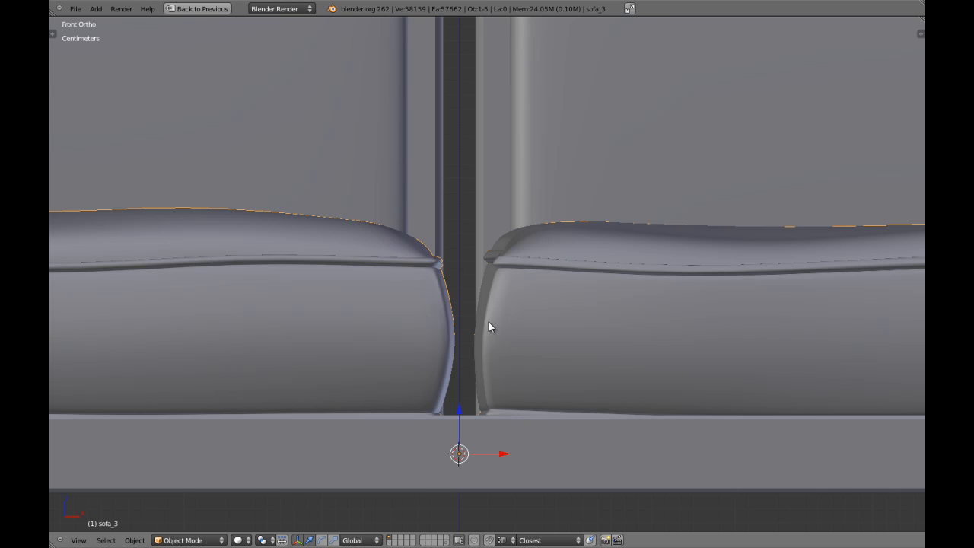
{"action": "scroll", "coordinate": [501, 288], "scroll_direction": "down", "scroll_amount": 3}
{"action": "middle_click_drag", "start_coordinate": [501, 288], "coordinate": [522, 241]}
{"action": "scroll", "coordinate": [518, 343], "scroll_direction": "down", "scroll_amount": 3}
{"action": "key", "text": "a"}
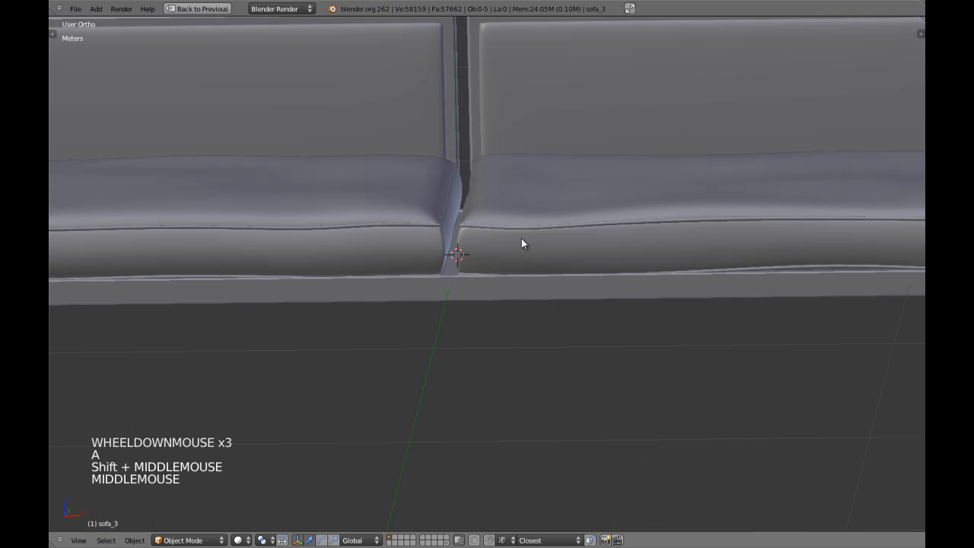
Return to the front view and inspect the sofa's seat and back cushions up close.
{"action": "key", "text": "KP_3"}
{"action": "key", "text": "KP_1"}
{"action": "key", "text": "z"}
{"action": "key", "text": "z"}
{"action": "middle_click_drag", "start_coordinate": [511, 208], "coordinate": [540, 335], "text": "shift"}
{"action": "scroll", "coordinate": [517, 244], "scroll_direction": "up", "scroll_amount": 2}
{"action": "right_click", "coordinate": [517, 245]}
{"action": "scroll", "coordinate": [500, 249], "scroll_direction": "up", "scroll_amount": 3}
{"action": "scroll", "coordinate": [500, 249], "scroll_direction": "down", "scroll_amount": 3}
{"action": "key", "text": "a"}
Isolate the bolster cushion in the right view, adjust the scale of its −Y end cap slightly and leave Edit Mode.
{"action": "right_click", "coordinate": [300, 269]}
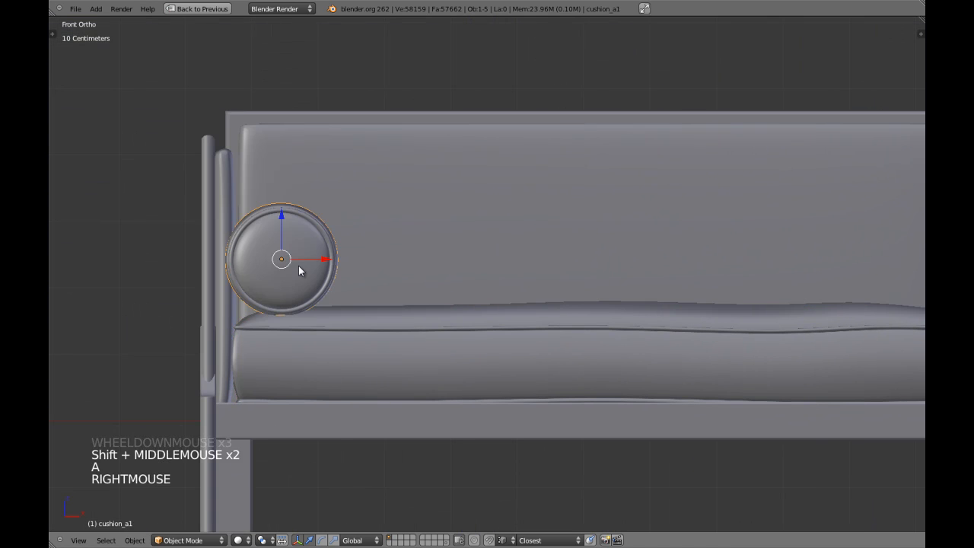
{"action": "key", "text": "KP_Divide"}
{"action": "key", "text": "KP_3"}
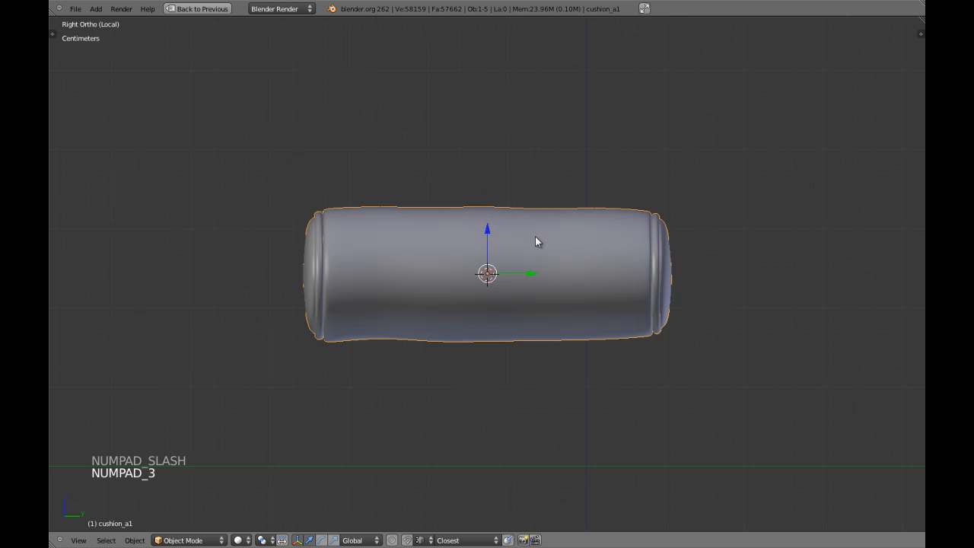
{"action": "scroll", "coordinate": [518, 259], "scroll_direction": "up", "scroll_amount": 2}
{"action": "middle_click_drag", "start_coordinate": [498, 278], "coordinate": [292, 244], "text": "shift"}
{"action": "key", "text": "z"}
{"action": "key", "text": "a"}
{"action": "key", "text": "Tab"}
{"action": "key", "text": "a"}
{"action": "key", "text": "a"}
{"action": "key", "text": "b"}
{"action": "left_click_drag", "start_coordinate": [233, 102], "coordinate": [323, 372]}
{"action": "key", "text": "z"}
{"action": "key", "text": "s"}
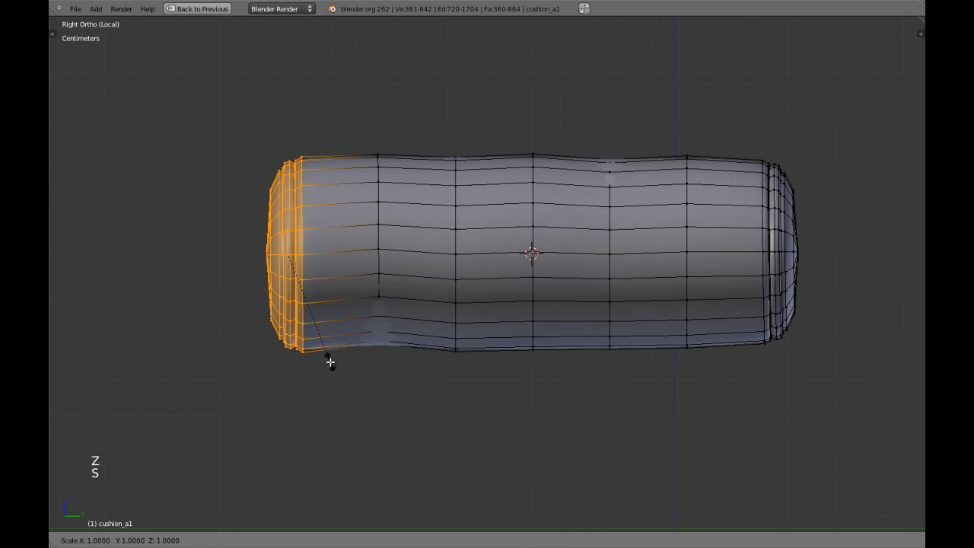
{"action": "right_click", "coordinate": [374, 347]}
{"action": "key", "text": "s"}
{"action": "left_click", "coordinate": [388, 364], "text": "shift"}
{"action": "key", "text": "Tab"}
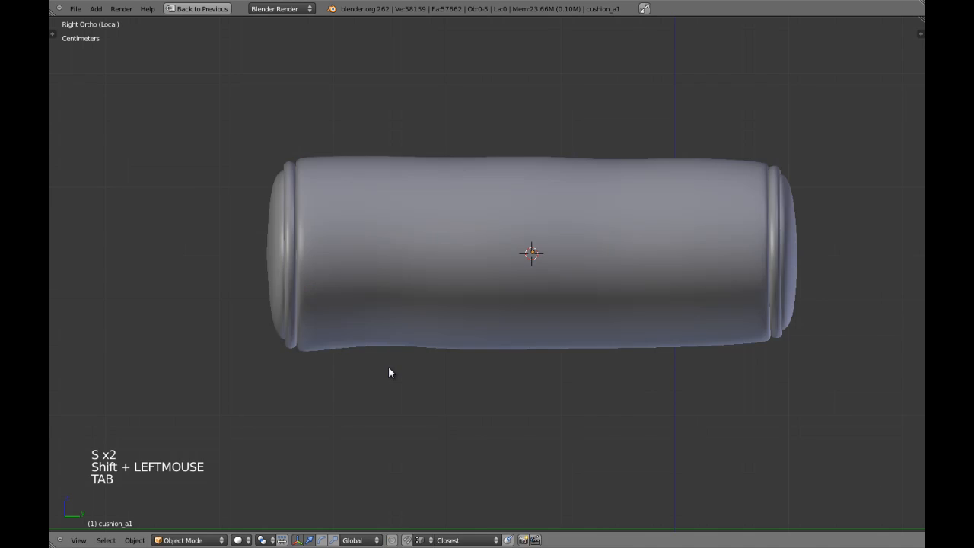
Leave local view, examine the whole sofa from the front in solid shading and deselect everything.
{"action": "key", "text": "KP_Divide"}
{"action": "key", "text": "z"}
{"action": "scroll", "coordinate": [390, 367], "scroll_direction": "down", "scroll_amount": 5}
{"action": "key", "text": "z"}
{"action": "scroll", "coordinate": [468, 367], "scroll_direction": "down", "scroll_amount": 1}
{"action": "middle_click_drag", "start_coordinate": [468, 368], "coordinate": [514, 321], "text": "shift"}
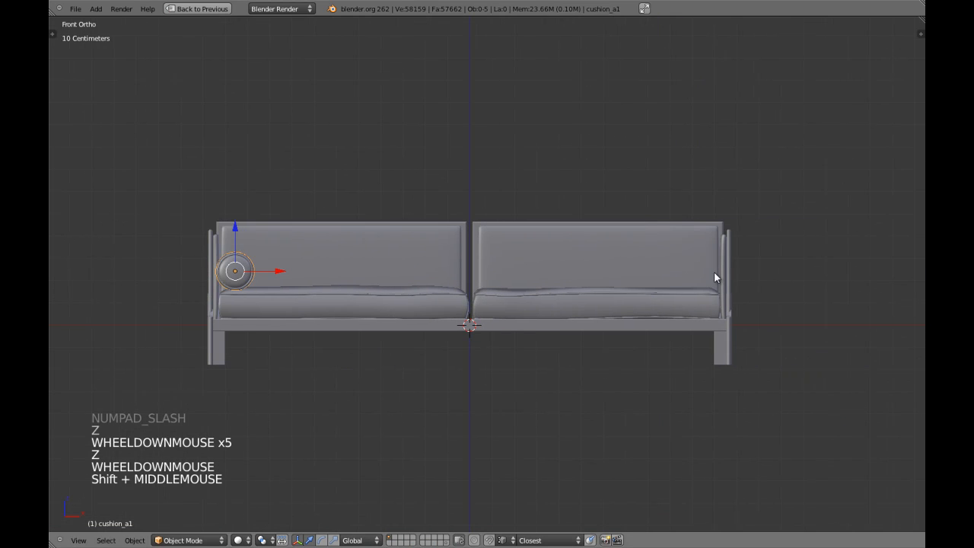
{"action": "scroll", "coordinate": [690, 272], "scroll_direction": "up", "scroll_amount": 2}
{"action": "scroll", "coordinate": [690, 272], "scroll_direction": "down", "scroll_amount": 2}
{"action": "middle_click_drag", "start_coordinate": [459, 272], "coordinate": [486, 261], "text": "shift"}
{"action": "key", "text": "a"}
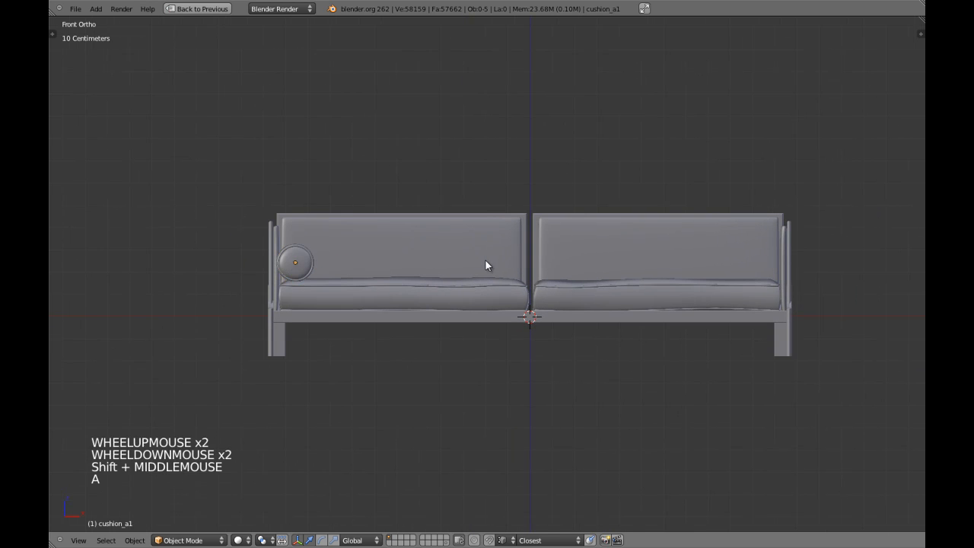
Zoom in on the bolster cushion in perspective, nudge its position slightly on the seat cushion and deselect it.
{"action": "right_click", "coordinate": [296, 263]}
{"action": "key", "text": "KP_5"}
{"action": "key", "text": "KP_Decimal"}
{"action": "middle_click_drag", "start_coordinate": [489, 307], "coordinate": [513, 279]}
{"action": "scroll", "coordinate": [528, 277], "scroll_direction": "up", "scroll_amount": 2}
{"action": "key", "text": "h"}
{"action": "key", "text": "alt+h"}
{"action": "key", "text": "a"}
{"action": "right_click_drag", "start_coordinate": [513, 287], "coordinate": [520, 266]}
{"action": "right_click", "coordinate": [533, 319]}
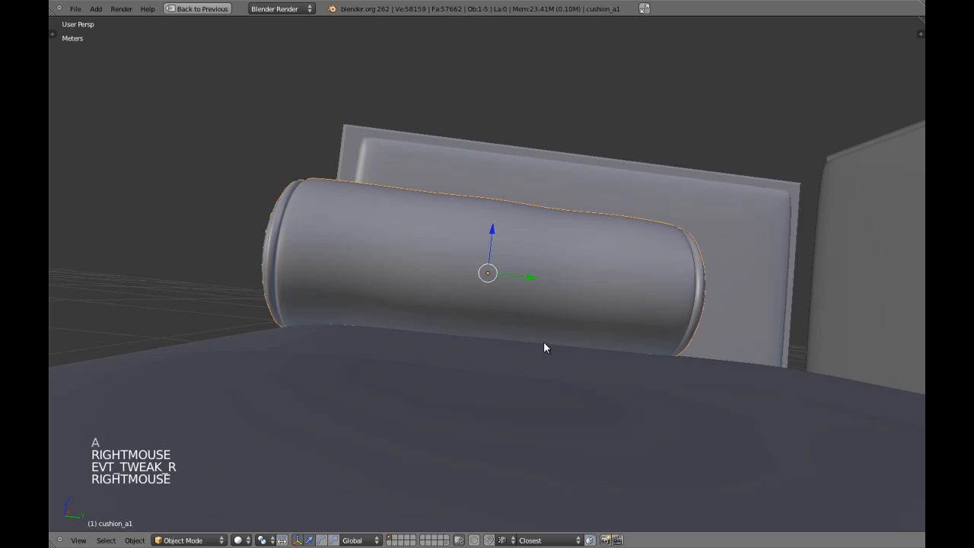
{"action": "key", "text": "g"}
{"action": "key", "text": "g"}
{"action": "left_click", "coordinate": [561, 292], "text": "shift"}
{"action": "key", "text": "a"}
Examine how the sofa's seat cushions, back cushions and frame meet, ending with a close look from beneath.
{"action": "middle_click_drag", "start_coordinate": [508, 348], "coordinate": [458, 264]}
{"action": "scroll", "coordinate": [476, 355], "scroll_direction": "down", "scroll_amount": 2}
{"action": "scroll", "coordinate": [464, 274], "scroll_direction": "down", "scroll_amount": 2}
{"action": "middle_click_drag", "start_coordinate": [480, 312], "coordinate": [578, 257], "text": "shift"}
{"action": "scroll", "coordinate": [525, 326], "scroll_direction": "down", "scroll_amount": 2}
{"action": "right_click", "coordinate": [602, 272]}
{"action": "middle_click_drag", "start_coordinate": [628, 294], "coordinate": [541, 238], "text": "shift"}
{"action": "key", "text": "g"}
{"action": "right_click", "coordinate": [565, 183]}
{"action": "key", "text": "h"}
{"action": "middle_click_drag", "start_coordinate": [473, 234], "coordinate": [406, 248], "text": "shift"}
{"action": "right_click", "coordinate": [446, 199]}
{"action": "middle_click_drag", "start_coordinate": [630, 309], "coordinate": [485, 307]}
{"action": "scroll", "coordinate": [493, 266], "scroll_direction": "up", "scroll_amount": 2}
Select the seat cushions and raise them about 2 mm along Z so their undersides clear the frame panel.
{"action": "key", "text": "a"}
{"action": "right_click", "coordinate": [458, 230]}
{"action": "middle_click_drag", "start_coordinate": [485, 308], "coordinate": [496, 291]}
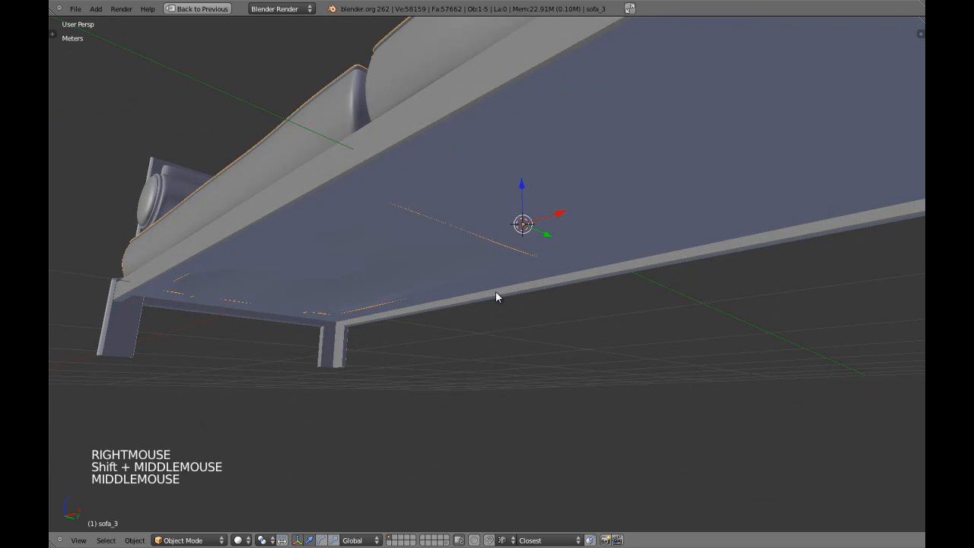
{"action": "key", "text": "g"}
{"action": "key", "text": "z"}
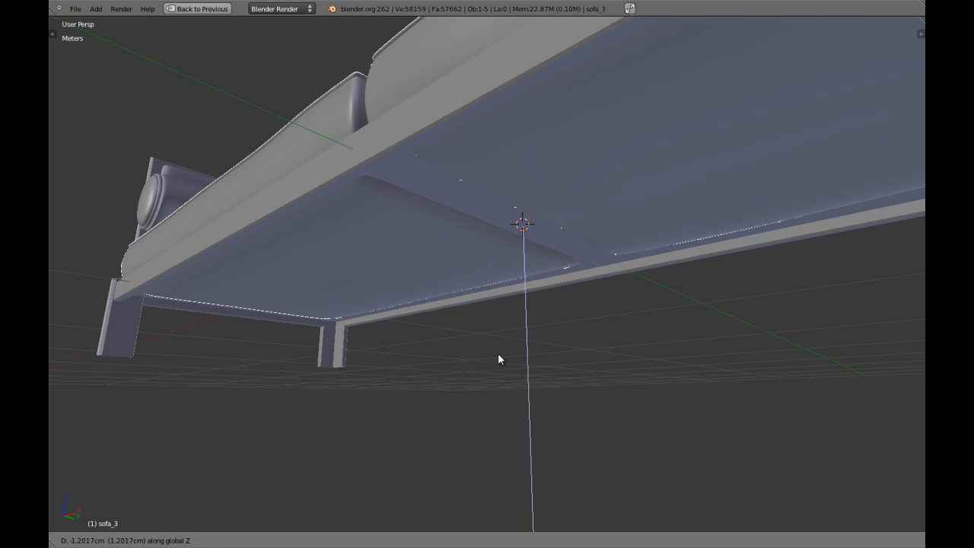
{"action": "right_click", "coordinate": [497, 358], "text": "shift"}
{"action": "scroll", "coordinate": [396, 293], "scroll_direction": "down", "scroll_amount": 2}
{"action": "key", "text": "a"}
{"action": "right_click", "coordinate": [420, 306]}
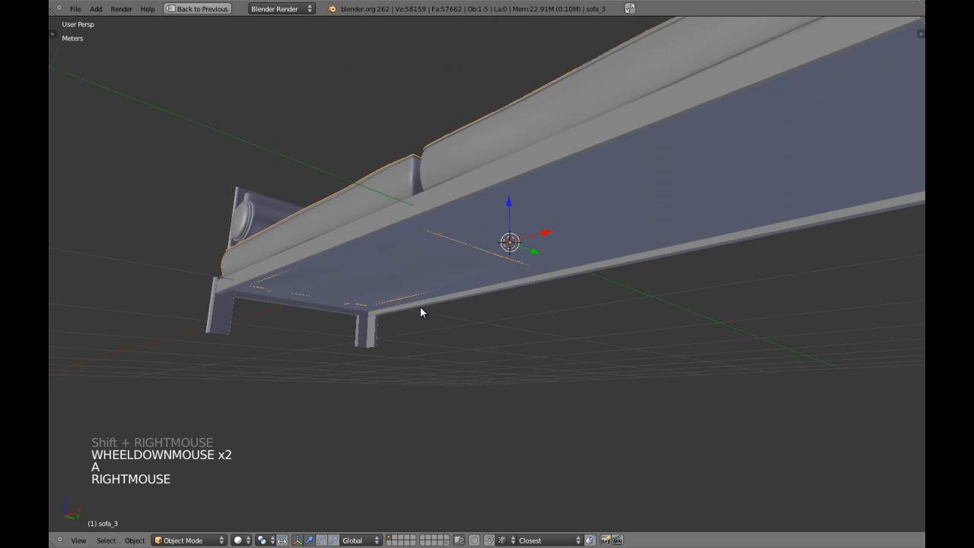
{"action": "scroll", "coordinate": [420, 306], "scroll_direction": "up", "scroll_amount": 1}
{"action": "key", "text": "g"}
{"action": "key", "text": "z"}
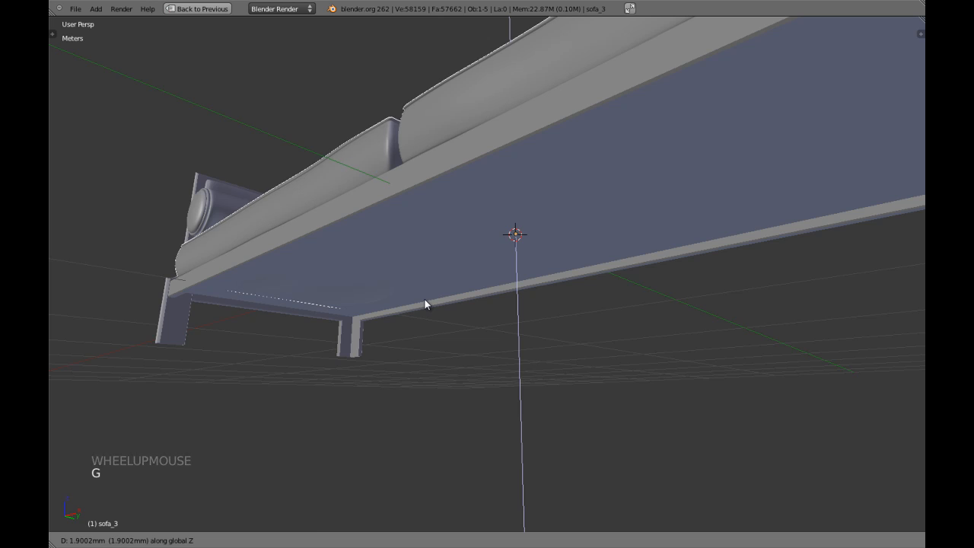
{"action": "left_click", "coordinate": [426, 300], "text": "shift"}
Select the bolster cushion and raise it slightly along Z so it no longer sinks into the seat cushion.
{"action": "scroll", "coordinate": [396, 305], "scroll_direction": "down", "scroll_amount": 2}
{"action": "middle_click_drag", "start_coordinate": [396, 305], "coordinate": [458, 322]}
{"action": "key", "text": "a"}
{"action": "right_click", "coordinate": [289, 265]}
{"action": "key", "text": "KP_Decimal"}
{"action": "scroll", "coordinate": [415, 397], "scroll_direction": "up", "scroll_amount": 2}
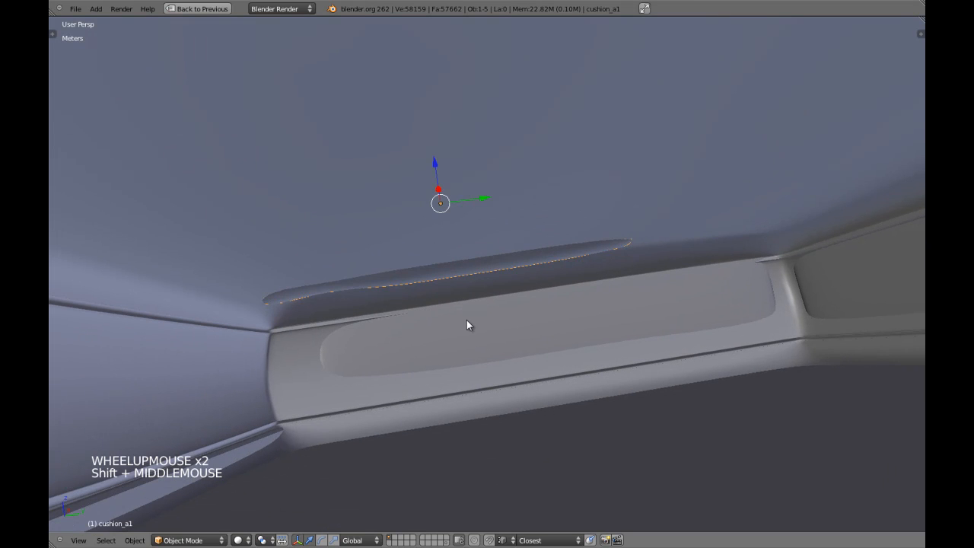
{"action": "key", "text": "g"}
{"action": "key", "text": "z"}
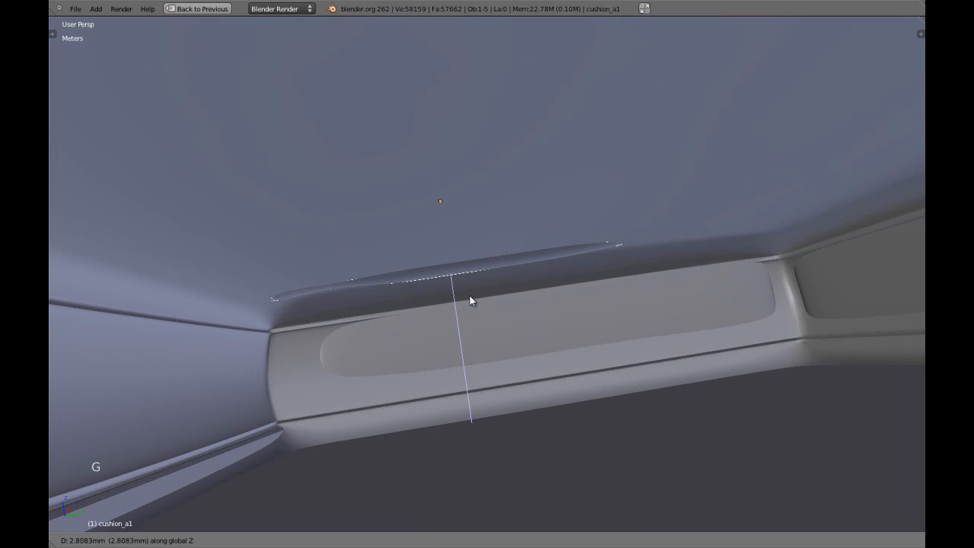
{"action": "left_click", "coordinate": [474, 253], "text": "shift"}
{"action": "scroll", "coordinate": [463, 294], "scroll_direction": "down", "scroll_amount": 2}
{"action": "middle_click_drag", "start_coordinate": [463, 293], "coordinate": [472, 315]}
{"action": "scroll", "coordinate": [531, 317], "scroll_direction": "down", "scroll_amount": 3}
In the seat cushions' mesh, select the whole outer end beneath the bolster and shift it slightly along +X, away from the armrest.
{"action": "right_click", "coordinate": [522, 320]}
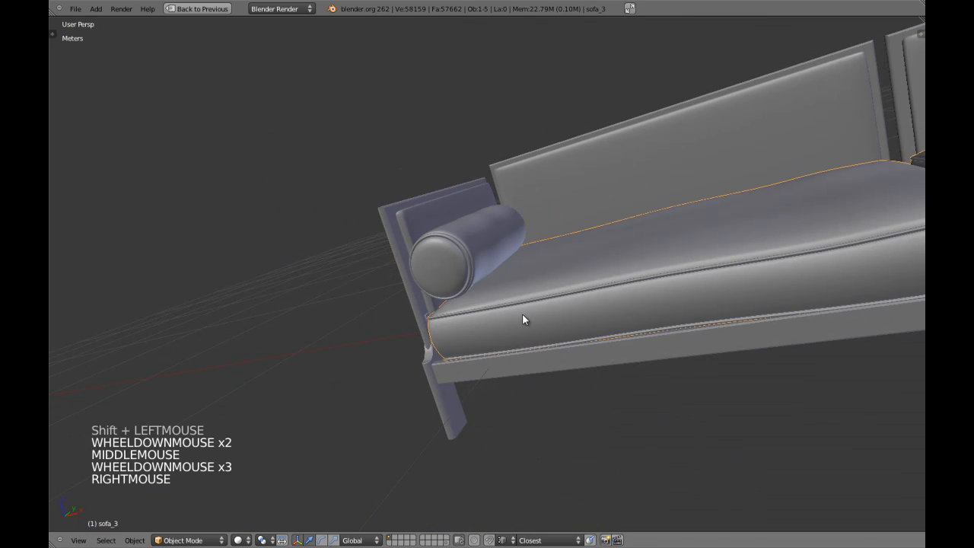
{"action": "scroll", "coordinate": [522, 319], "scroll_direction": "up", "scroll_amount": 3}
{"action": "key", "text": "Tab"}
{"action": "scroll", "coordinate": [520, 318], "scroll_direction": "down", "scroll_amount": 2}
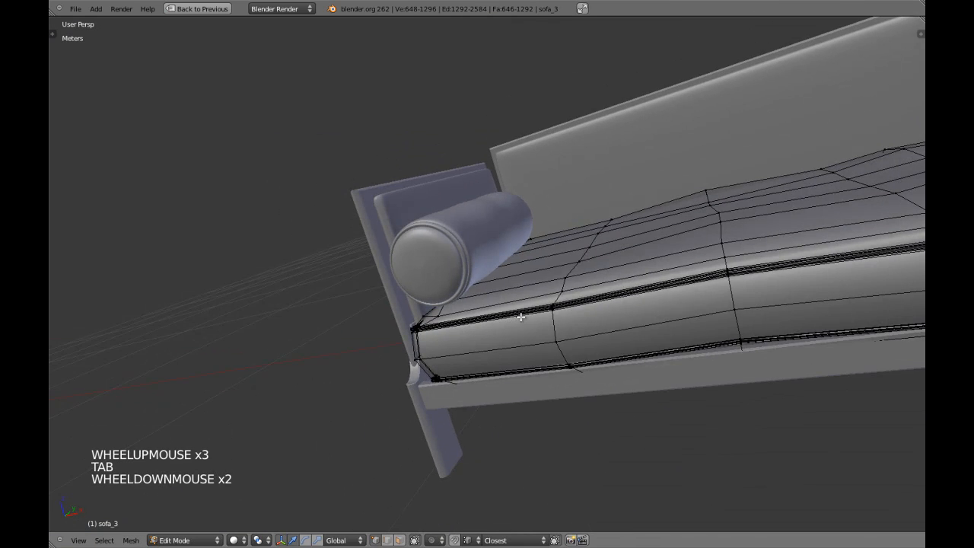
{"action": "key", "text": "KP_1"}
{"action": "key", "text": "KP_5"}
{"action": "key", "text": "z"}
{"action": "key", "text": "a"}
{"action": "key", "text": "a"}
{"action": "key", "text": "a"}
{"action": "left_click_drag", "start_coordinate": [438, 235], "coordinate": [531, 407]}
{"action": "scroll", "coordinate": [531, 407], "scroll_direction": "up", "scroll_amount": 3}
{"action": "key", "text": "z"}
{"action": "scroll", "coordinate": [557, 341], "scroll_direction": "up", "scroll_amount": 1}
{"action": "key", "text": "KP_5"}
{"action": "key", "text": "KP_Decimal"}
{"action": "middle_click_drag", "start_coordinate": [558, 314], "coordinate": [500, 318]}
{"action": "scroll", "coordinate": [492, 291], "scroll_direction": "up", "scroll_amount": 6}
{"action": "key", "text": "g"}
{"action": "key", "text": "x"}
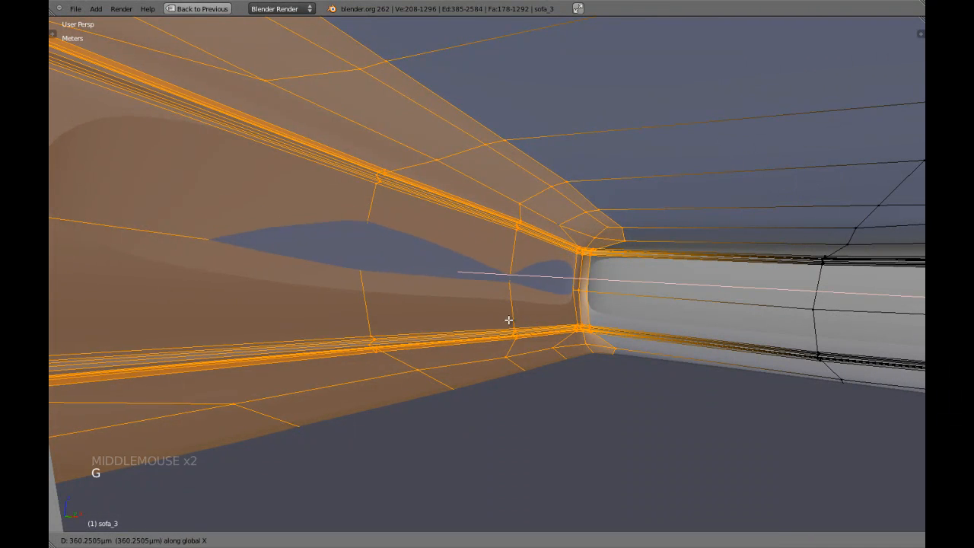
{"action": "left_click", "coordinate": [542, 332], "text": "shift"}
Select the rear edges of both seat cushions from the top, shift them slightly along −Y away from the backrests and leave Edit Mode.
{"action": "scroll", "coordinate": [552, 335], "scroll_direction": "down", "scroll_amount": 4}
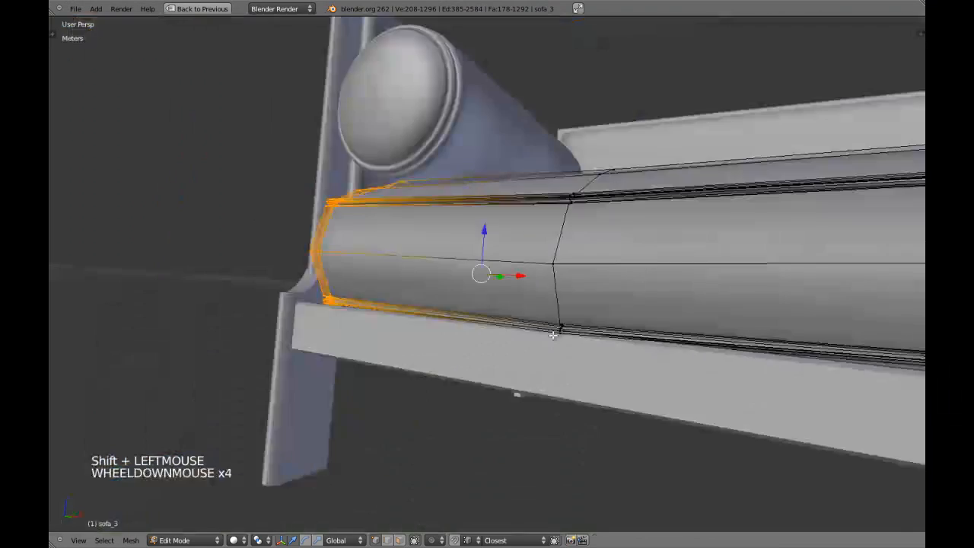
{"action": "scroll", "coordinate": [552, 335], "scroll_direction": "down", "scroll_amount": 1}
{"action": "key", "text": "KP_7"}
{"action": "key", "text": "KP_5"}
{"action": "key", "text": "z"}
{"action": "key", "text": "a"}
{"action": "middle_click_drag", "start_coordinate": [631, 289], "coordinate": [558, 306], "text": "shift"}
{"action": "key", "text": "a"}
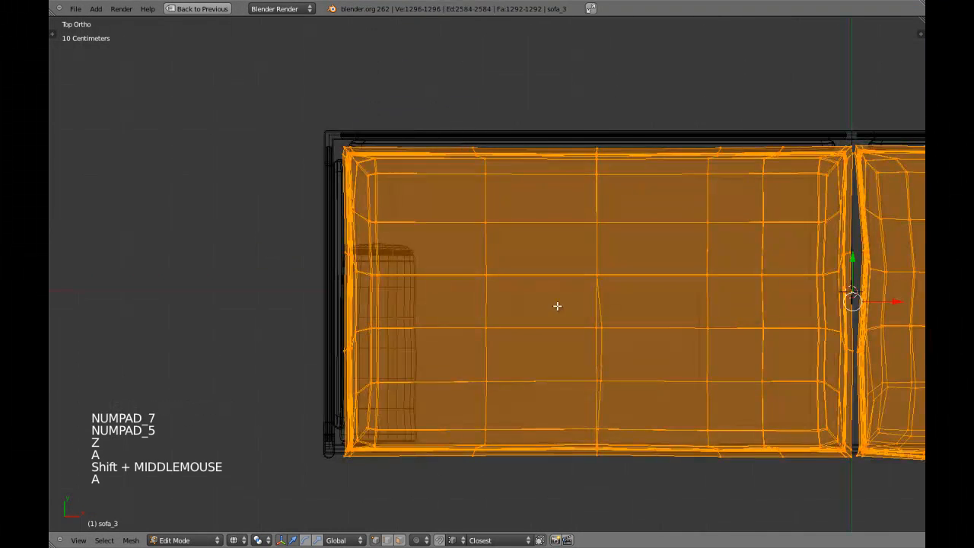
{"action": "key", "text": "a"}
{"action": "key", "text": "b"}
{"action": "left_click_drag", "start_coordinate": [287, 74], "coordinate": [870, 194]}
{"action": "scroll", "coordinate": [870, 193], "scroll_direction": "down", "scroll_amount": 3}
{"action": "middle_click_drag", "start_coordinate": [870, 193], "coordinate": [652, 211], "text": "shift"}
{"action": "key", "text": "b"}
{"action": "mouse_move", "coordinate": [468, 130]}
{"action": "left_mouse_down"}
{"action": "mouse_move", "coordinate": [873, 272]}
{"action": "mouse_move", "coordinate": [887, 226]}
{"action": "left_mouse_up"}
{"action": "key", "text": "z"}
{"action": "key", "text": "KP_5"}
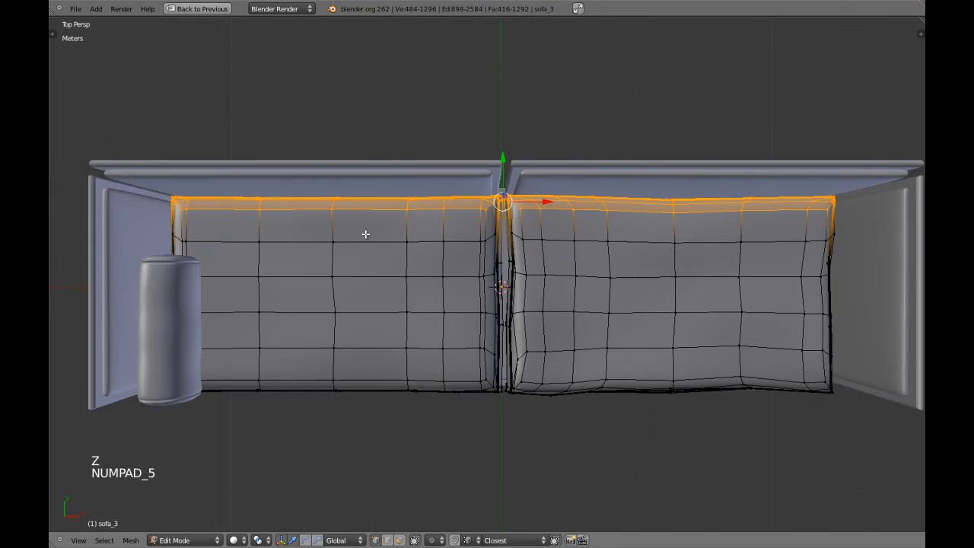
{"action": "scroll", "coordinate": [365, 235], "scroll_direction": "up", "scroll_amount": 6}
{"action": "middle_click_drag", "start_coordinate": [383, 246], "coordinate": [457, 160]}
{"action": "scroll", "coordinate": [394, 266], "scroll_direction": "up", "scroll_amount": 2}
{"action": "middle_click_drag", "start_coordinate": [393, 265], "coordinate": [407, 330], "text": "shift"}
{"action": "key", "text": "g"}
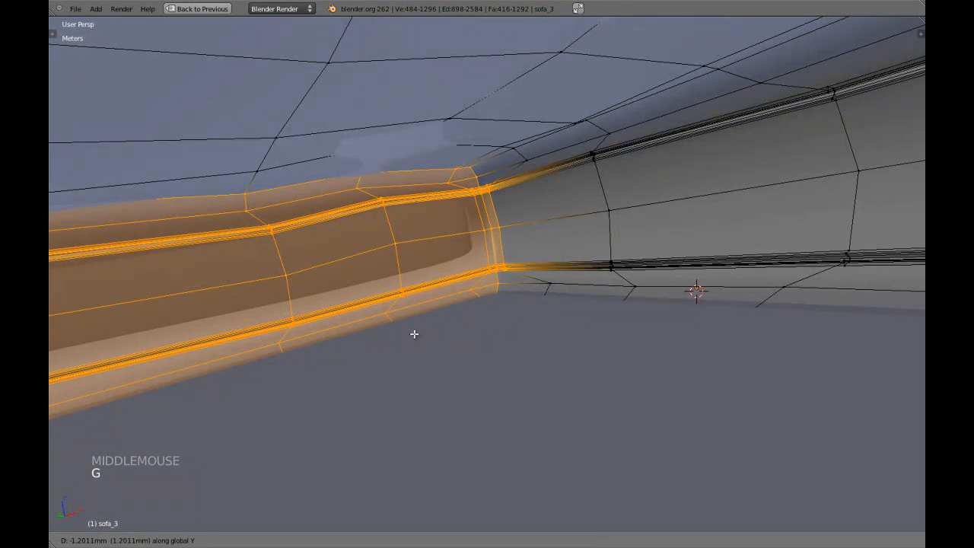
{"action": "left_click", "coordinate": [440, 343]}
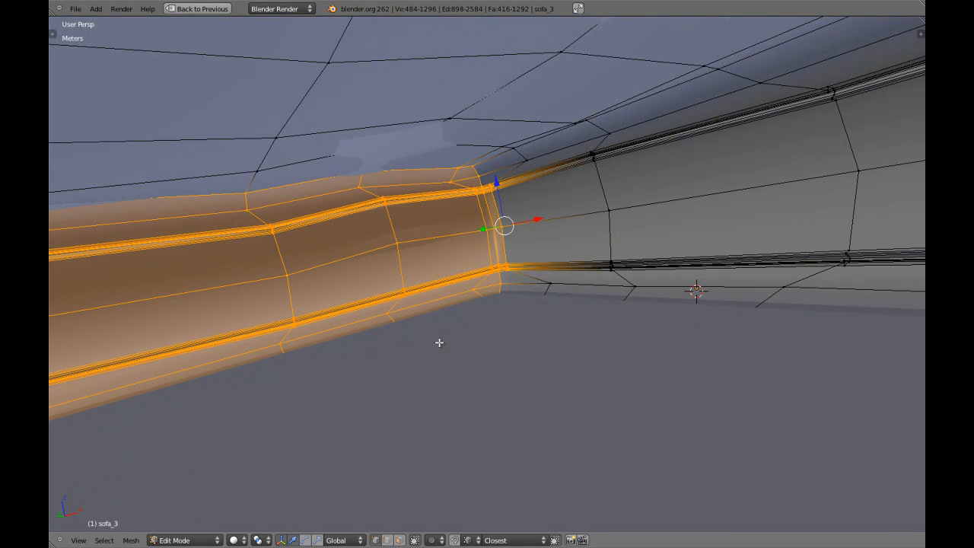
{"action": "left_click", "coordinate": [477, 244], "text": "shift"}
{"action": "scroll", "coordinate": [477, 243], "scroll_direction": "down", "scroll_amount": 2}
{"action": "key", "text": "Tab"}
Unhide the hidden objects, select the backup copy of the seat cushions and hide everything else.
{"action": "scroll", "coordinate": [497, 246], "scroll_direction": "down", "scroll_amount": 4}
{"action": "middle_click_drag", "start_coordinate": [497, 246], "coordinate": [543, 298]}
{"action": "key", "text": "a"}
{"action": "scroll", "coordinate": [481, 297], "scroll_direction": "down", "scroll_amount": 1}
{"action": "key", "text": "z"}
{"action": "scroll", "coordinate": [543, 297], "scroll_direction": "down", "scroll_amount": 3}
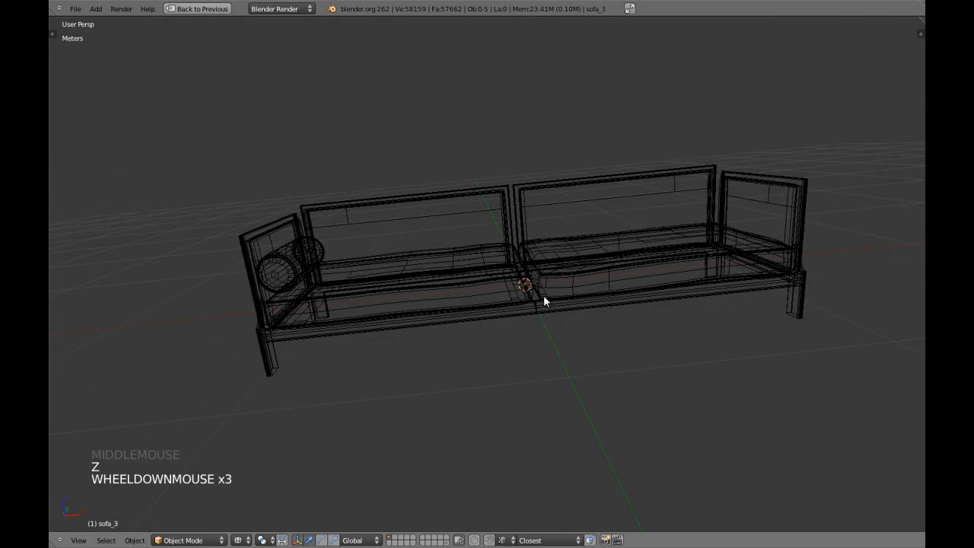
{"action": "key", "text": "alt+h"}
{"action": "key", "text": "KP_Divide"}
{"action": "key", "text": "z"}
{"action": "scroll", "coordinate": [544, 295], "scroll_direction": "up", "scroll_amount": 4}
{"action": "mouse_move", "coordinate": [543, 295]}
{"action": "middle_mouse_down"}
{"action": "mouse_move", "coordinate": [495, 289]}
{"action": "mouse_move", "coordinate": [492, 312]}
{"action": "mouse_move", "coordinate": [467, 307]}
{"action": "mouse_move", "coordinate": [488, 316]}
{"action": "middle_mouse_up"}
{"action": "right_click", "coordinate": [493, 306]}
{"action": "scroll", "coordinate": [494, 305], "scroll_direction": "down", "scroll_amount": 2}
{"action": "key", "text": "KP_Divide"}
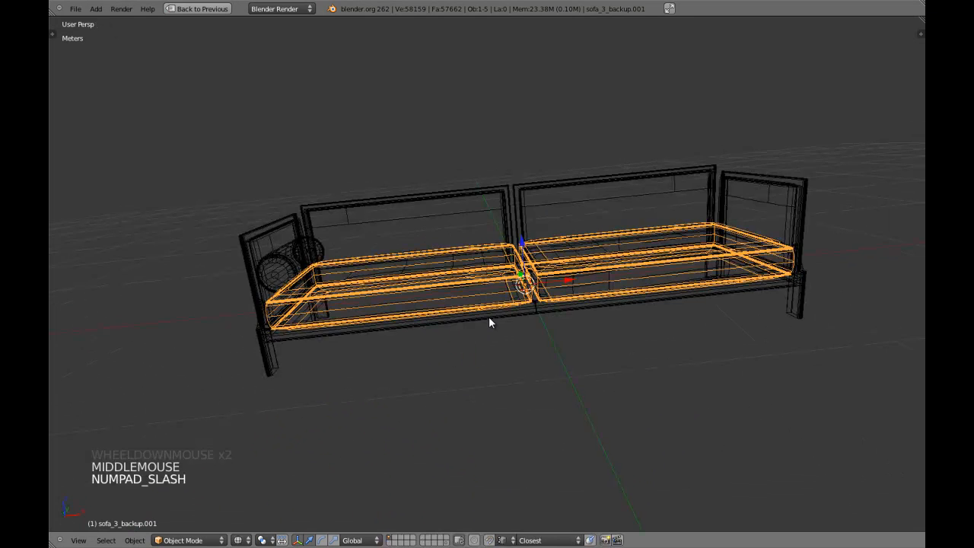
{"action": "key", "text": "z"}
{"action": "key", "text": "ctrl+i"}
{"action": "key", "text": "h"}
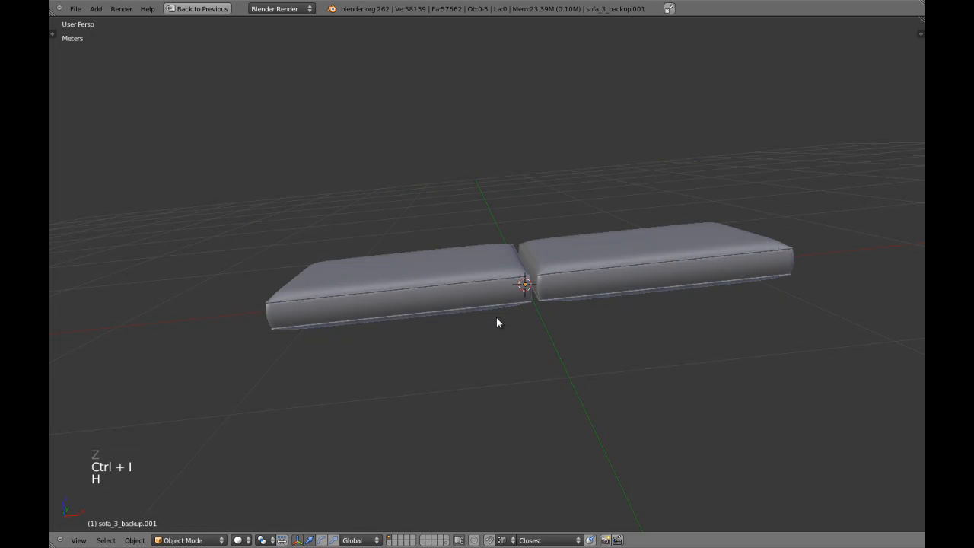
Check the backups stored on the last layer, return to layer 1 and delete the redundant backup seat cushions there.
{"action": "left_click", "coordinate": [447, 541]}
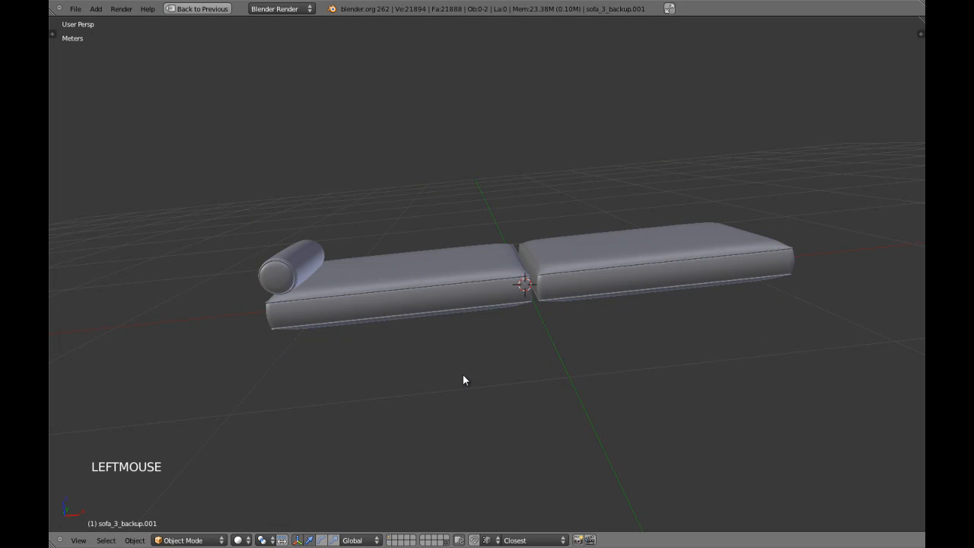
{"action": "key", "text": "1"}
{"action": "right_click", "coordinate": [470, 311]}
{"action": "scroll", "coordinate": [495, 319], "scroll_direction": "up", "scroll_amount": 3}
{"action": "scroll", "coordinate": [519, 323], "scroll_direction": "down", "scroll_amount": 3}
{"action": "middle_click_drag", "start_coordinate": [520, 323], "coordinate": [535, 298]}
{"action": "key", "text": "KP_1"}
{"action": "key", "text": "KP_5"}
{"action": "key", "text": "z"}
{"action": "scroll", "coordinate": [535, 294], "scroll_direction": "up", "scroll_amount": 2}
{"action": "key", "text": "z"}
{"action": "key", "text": "x"}
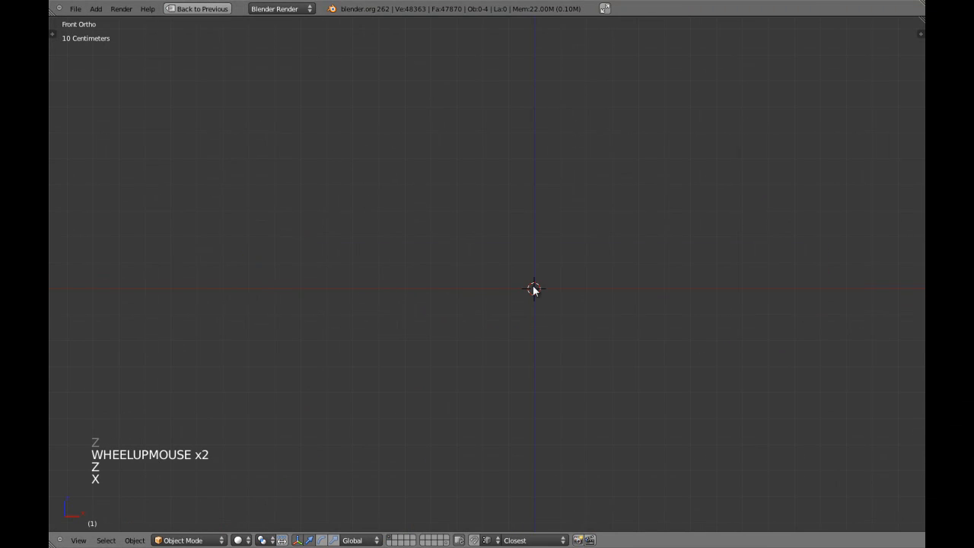
Unhide the rest of the sofa, save the file and view the model in solid perspective with nothing selected.
{"action": "key", "text": "alt+h"}
{"action": "key", "text": "a"}
{"action": "key", "text": "KP_5"}
{"action": "key", "text": "ctrl+w"}
{"action": "middle_click_drag", "start_coordinate": [533, 285], "coordinate": [488, 300]}
{"action": "key", "text": "a"}
{"action": "key", "text": "a"}
{"action": "key", "text": "alt+h"}
{"action": "key", "text": "z"}
{"action": "key", "text": "z"}
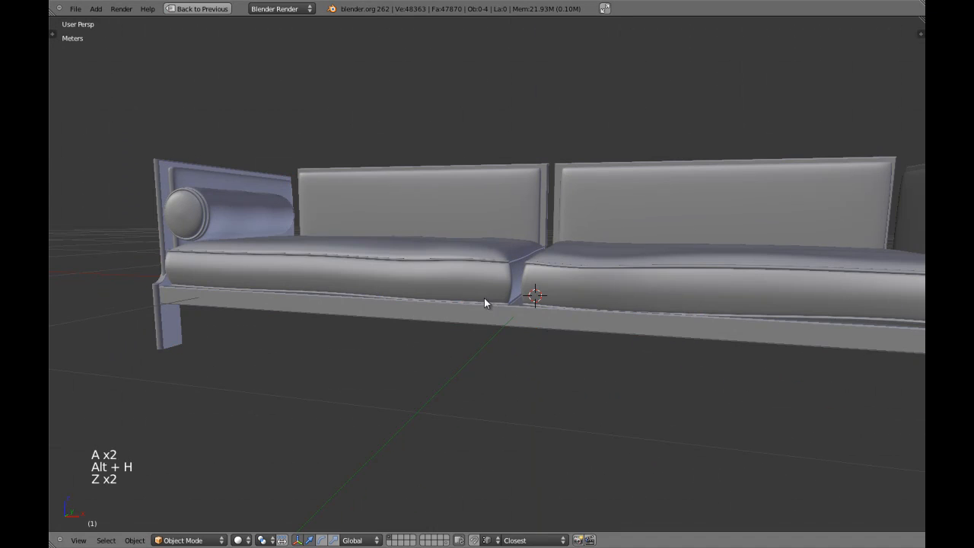
Isolate the bolster cushion in the right orthographic view, scale its −Y end cap down slightly and leave Edit Mode.
{"action": "right_click", "coordinate": [237, 200]}
{"action": "key", "text": "KP_Divide"}
{"action": "key", "text": "a"}
{"action": "key", "text": "a"}
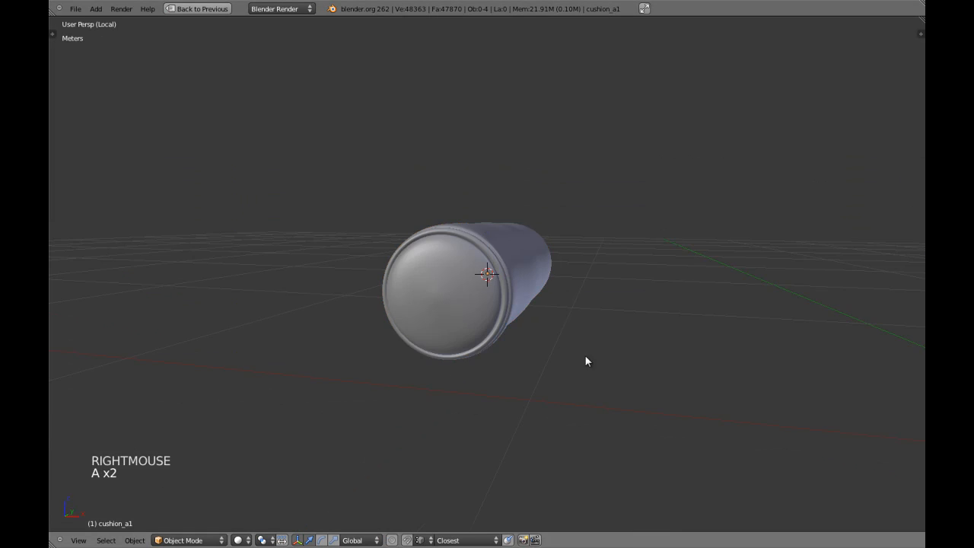
{"action": "middle_click_drag", "start_coordinate": [585, 359], "coordinate": [459, 352]}
{"action": "key", "text": "KP_3"}
{"action": "key", "text": "KP_5"}
{"action": "scroll", "coordinate": [525, 320], "scroll_direction": "up", "scroll_amount": 2}
{"action": "scroll", "coordinate": [525, 320], "scroll_direction": "down", "scroll_amount": 2}
{"action": "key", "text": "Tab"}
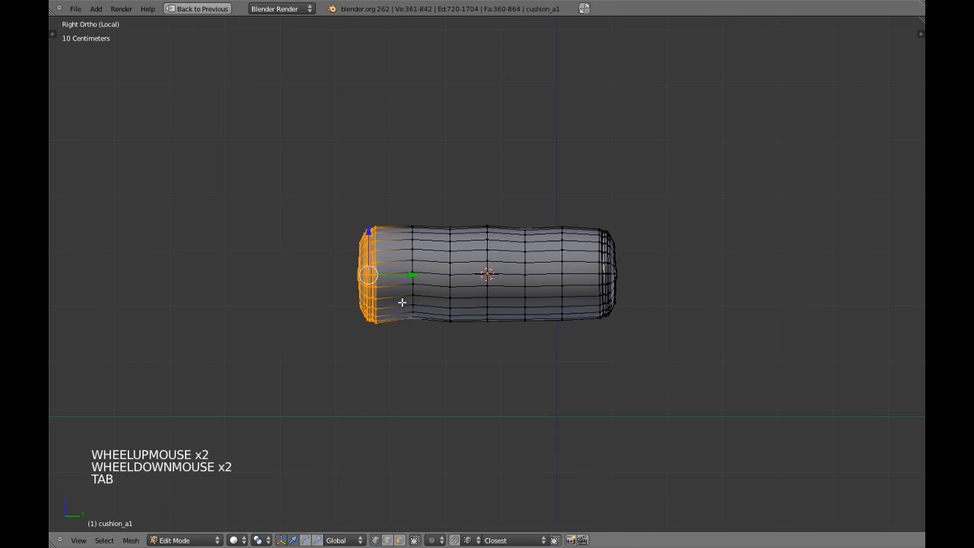
{"action": "key", "text": "s"}
{"action": "left_click", "coordinate": [516, 374], "text": "shift"}
{"action": "key", "text": "Tab"}
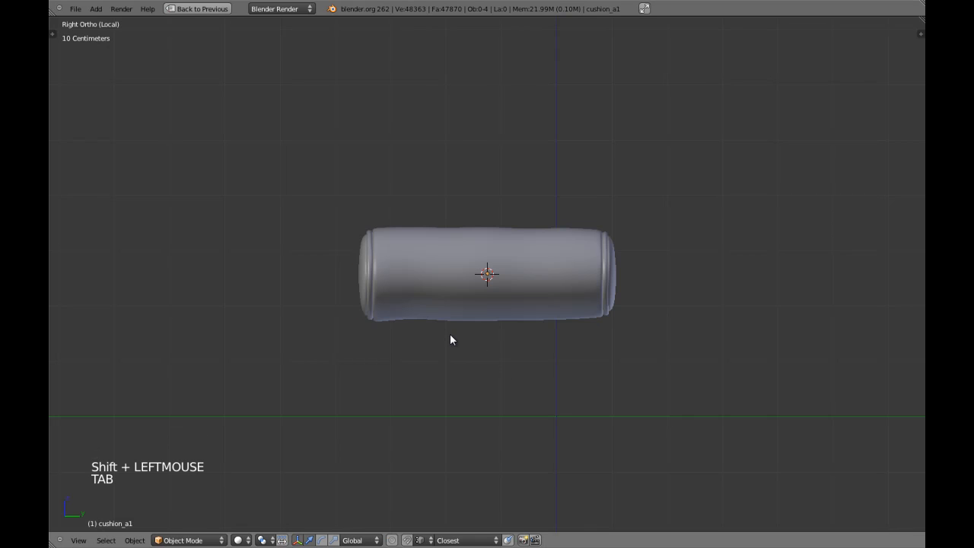
In top wireframe view, grow the end cap selection by one loop and trackball-rotate it slightly around the 3D cursor.
{"action": "key", "text": "KP_7"}
{"action": "key", "text": "Tab"}
{"action": "key", "text": "z"}
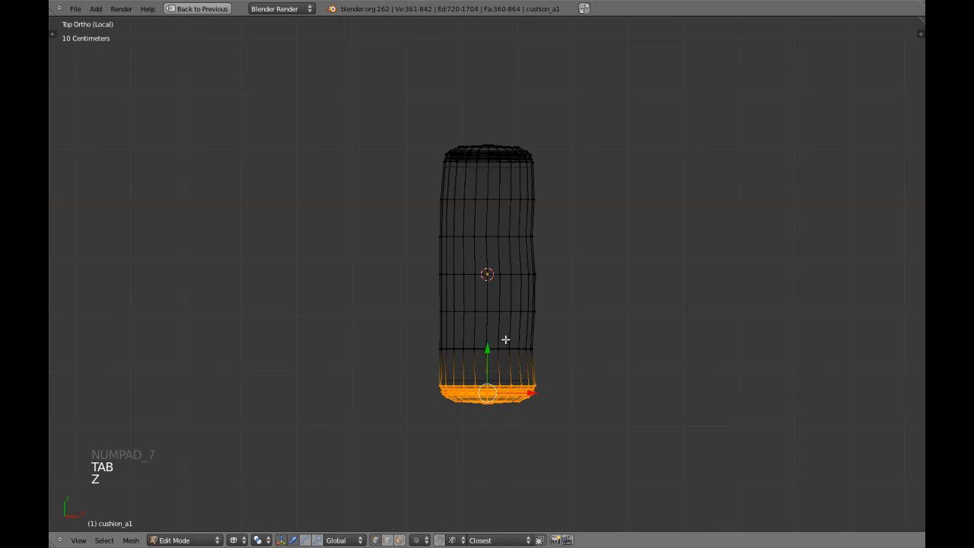
{"action": "key", "text": "ctrl+KP_Add"}
{"action": "key", "text": "period"}
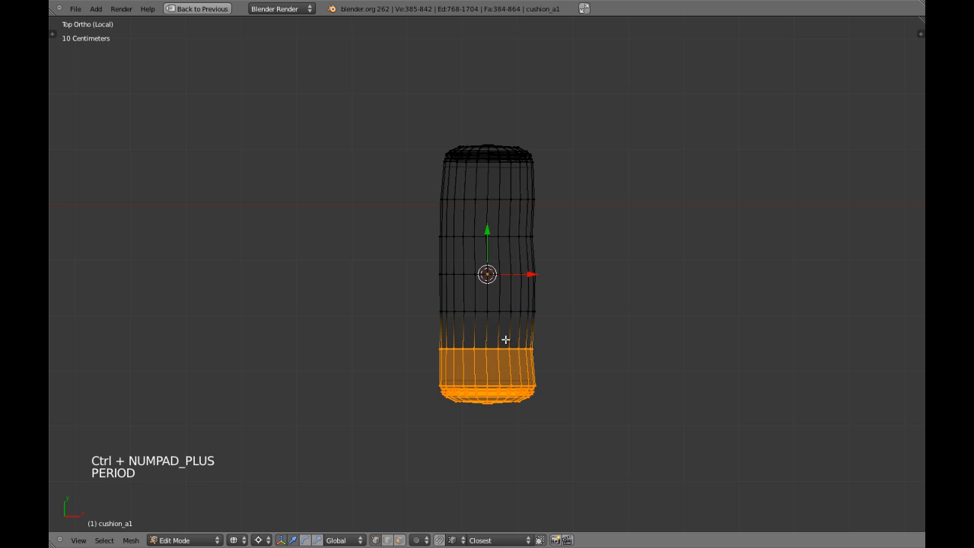
{"action": "key", "text": "r"}
{"action": "key", "text": "r"}
{"action": "left_click", "coordinate": [527, 338], "text": "shift"}
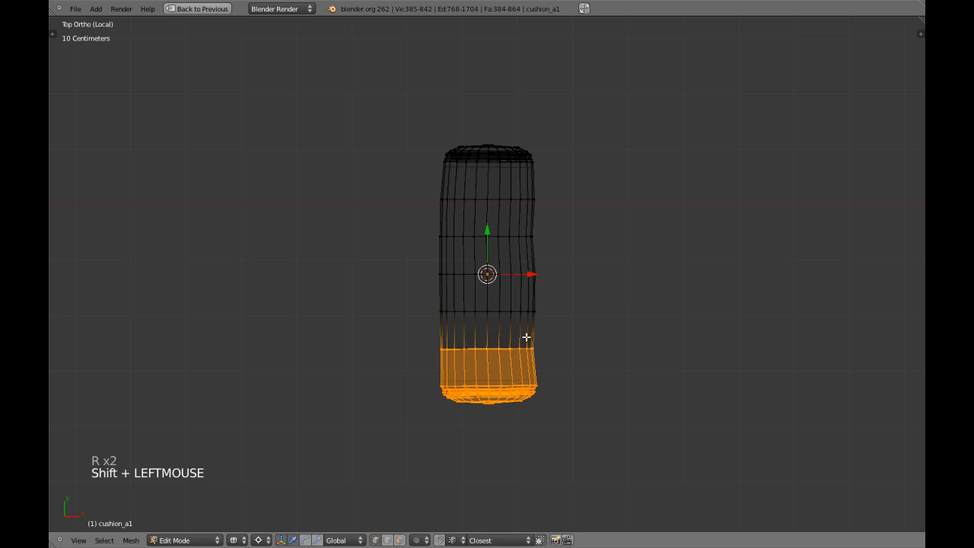
Shift the bolster's edge loop just past the middle on the −Y side slightly along −X, and return to solid Object Mode.
{"action": "key", "text": "a"}
{"action": "right_click", "coordinate": [526, 342], "text": "alt+shift"}
{"action": "key", "text": "g"}
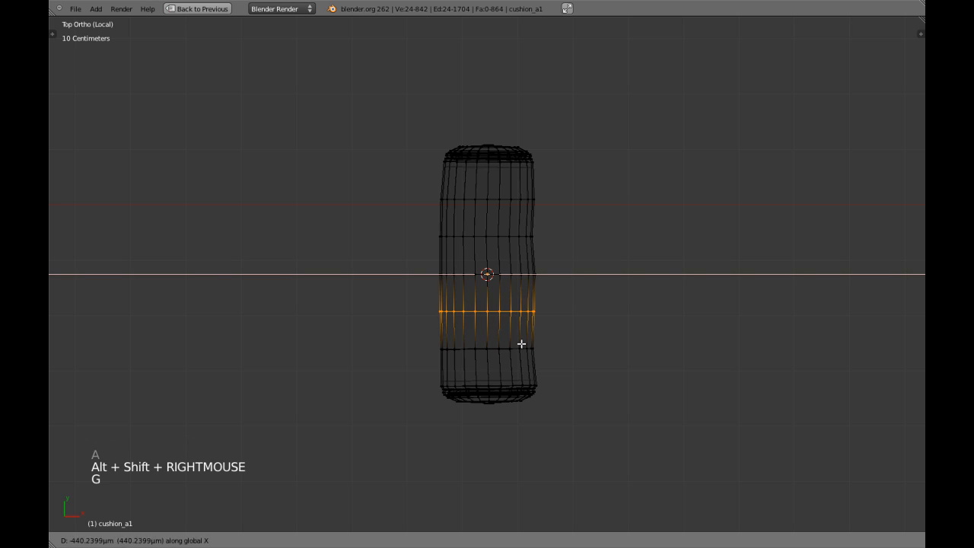
{"action": "left_click", "coordinate": [511, 342], "text": "shift"}
{"action": "key", "text": "z"}
{"action": "key", "text": "Tab"}
{"action": "scroll", "coordinate": [515, 344], "scroll_direction": "down", "scroll_amount": 4}
{"action": "key", "text": "a"}
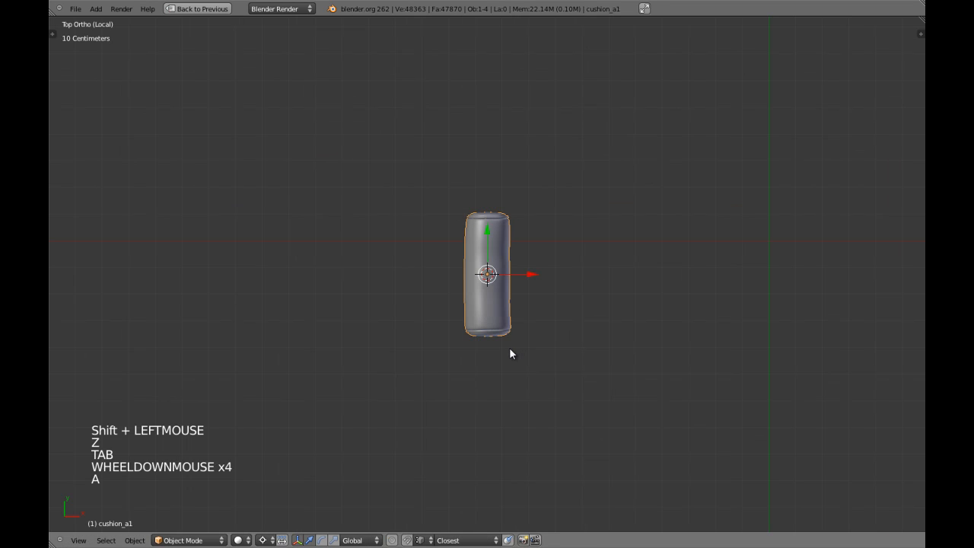
{"action": "key", "text": "a"}
Leave local view to see the whole sofa in perspective, and reselect the bolster cushion by the armrest.
{"action": "key", "text": "KP_Divide"}
{"action": "scroll", "coordinate": [359, 225], "scroll_direction": "down", "scroll_amount": 1}
{"action": "scroll", "coordinate": [394, 286], "scroll_direction": "down", "scroll_amount": 1}
{"action": "middle_click_drag", "start_coordinate": [359, 225], "coordinate": [370, 278]}
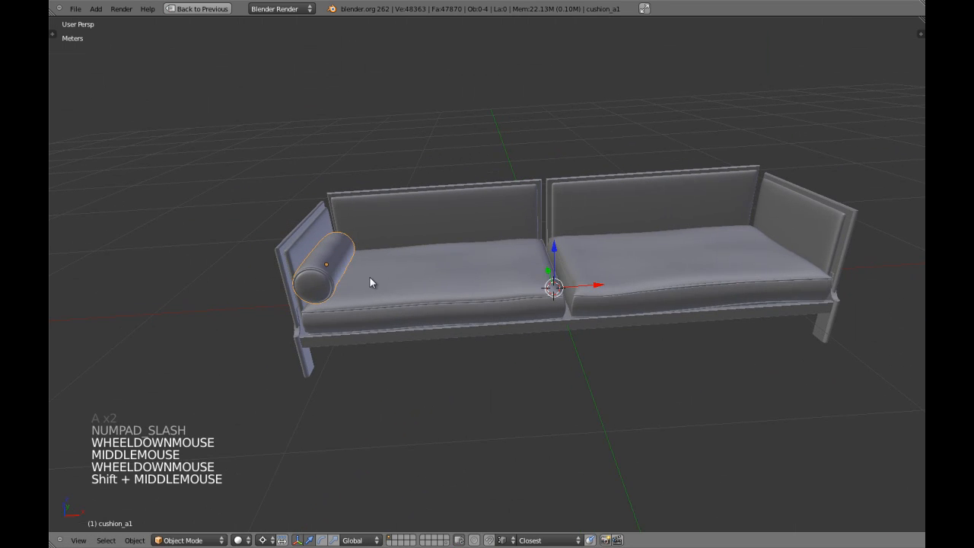
{"action": "right_click", "coordinate": [337, 274]}
{"action": "right_click", "coordinate": [338, 269]}
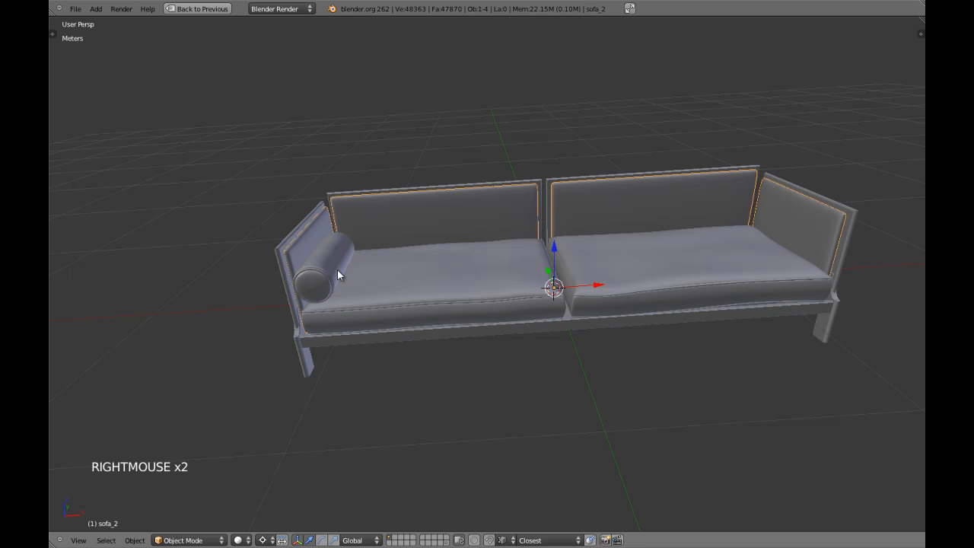
{"action": "key", "text": "z"}
{"action": "key", "text": "z"}
{"action": "key", "text": "z"}
{"action": "right_click", "coordinate": [320, 270]}
{"action": "key", "text": "z"}
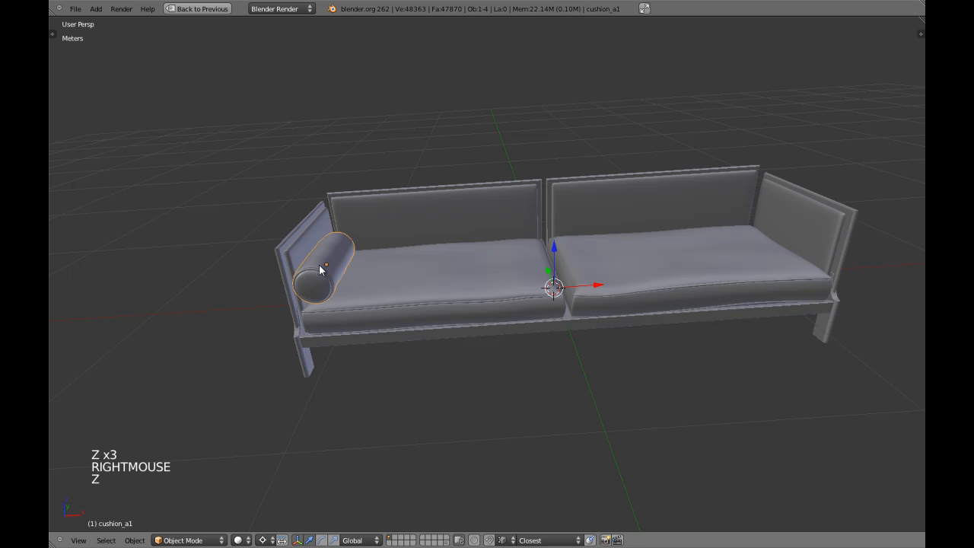
Duplicate the bolster cushion in top orthographic view, place the copy near the backrest and rotate it 90°.
{"action": "key", "text": "KP_7"}
{"action": "key", "text": "KP_5"}
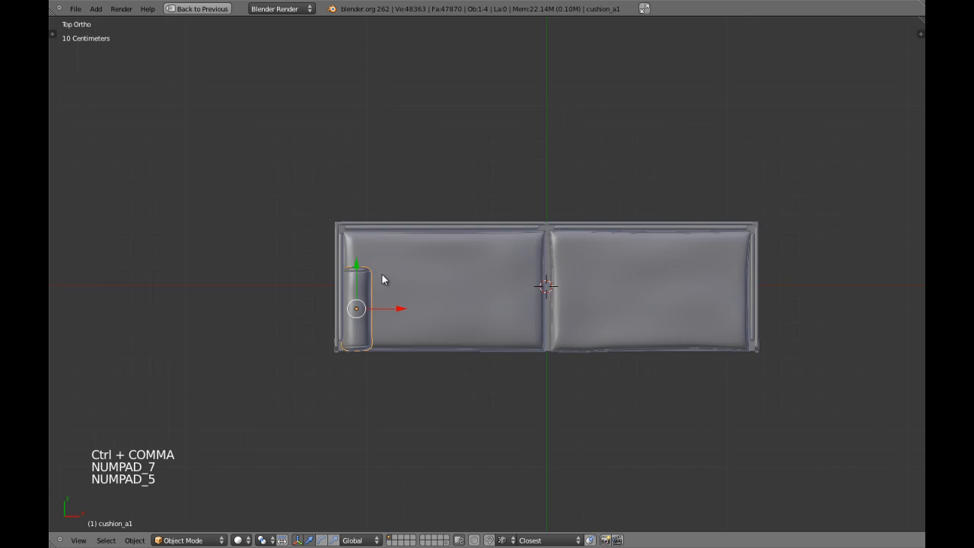
{"action": "key", "text": "z"}
{"action": "scroll", "coordinate": [403, 288], "scroll_direction": "up", "scroll_amount": 3}
{"action": "key", "text": "z"}
{"action": "mouse_move", "coordinate": [403, 288]}
{"action": "middle_mouse_down", "text": "shift"}
{"action": "mouse_move", "coordinate": [404, 305]}
{"action": "mouse_move", "coordinate": [372, 325]}
{"action": "middle_mouse_up", "text": "shift"}
{"action": "key", "text": "shift+d"}
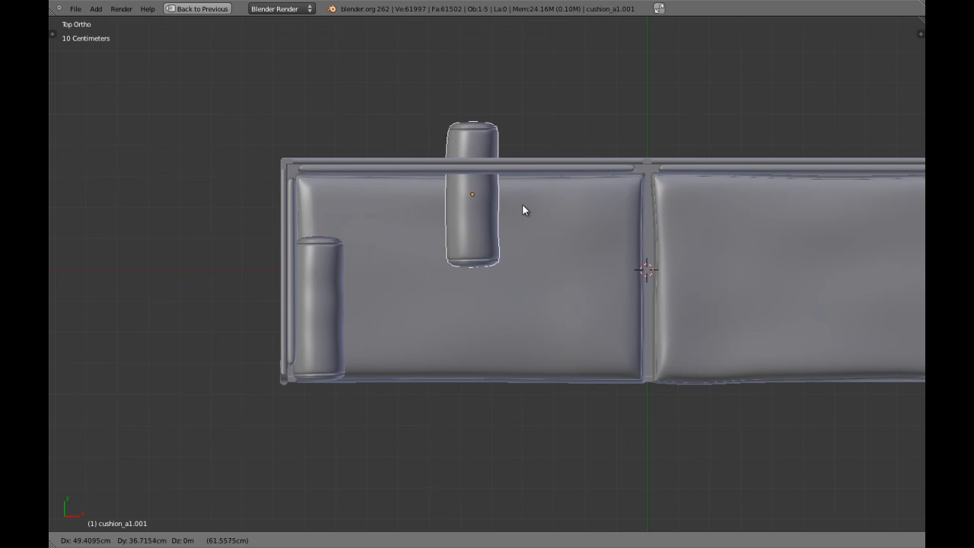
{"action": "left_click", "coordinate": [523, 204]}
{"action": "key", "text": "r"}
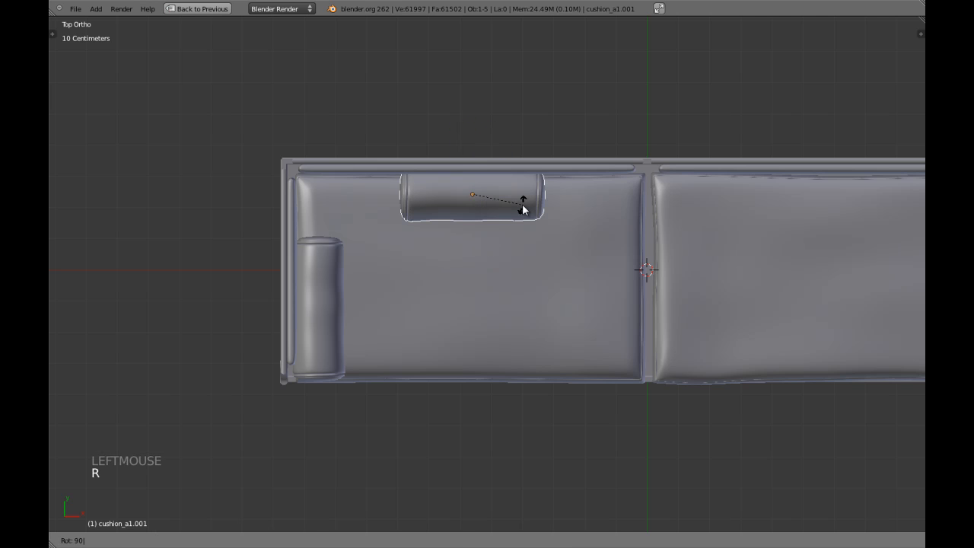
{"action": "left_click", "coordinate": [522, 204]}
Move the rotated bolster copy along −Y so it sits clear of the backrest cushion.
{"action": "scroll", "coordinate": [523, 204], "scroll_direction": "up", "scroll_amount": 3}
{"action": "middle_click_drag", "start_coordinate": [523, 204], "coordinate": [466, 172], "text": "shift"}
{"action": "left_click_drag", "start_coordinate": [463, 162], "coordinate": [463, 174]}
{"action": "scroll", "coordinate": [465, 220], "scroll_direction": "down", "scroll_amount": 3}
{"action": "scroll", "coordinate": [482, 258], "scroll_direction": "up", "scroll_amount": 2}
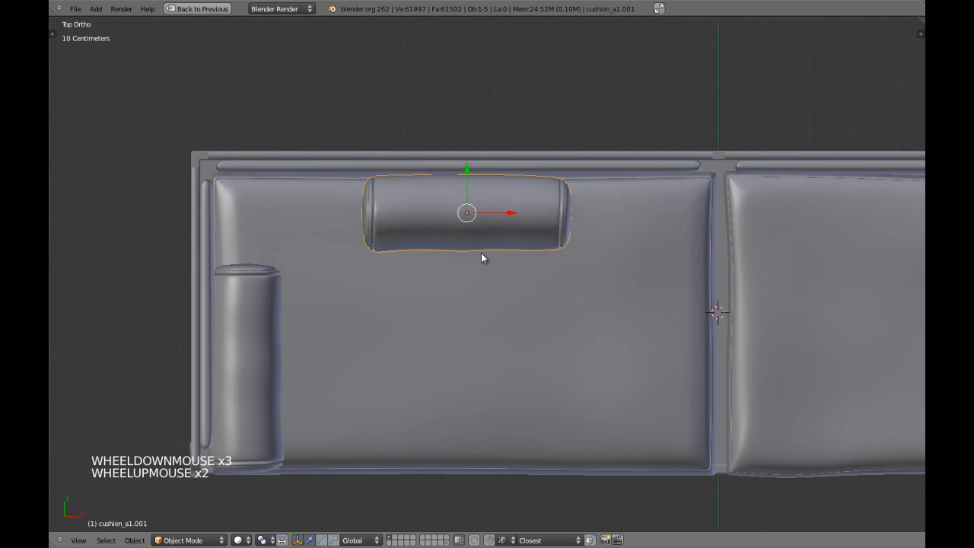
Examine the rotated bolster copy from the front and in perspective, and delete it.
{"action": "key", "text": "KP_1"}
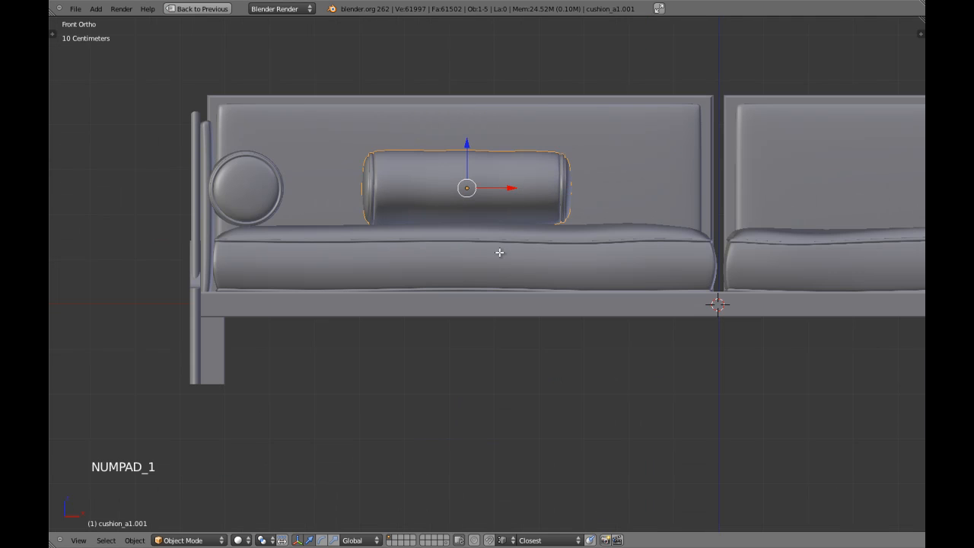
{"action": "key", "text": "Tab"}
{"action": "key", "text": "Tab"}
{"action": "middle_click_drag", "start_coordinate": [512, 214], "coordinate": [462, 227]}
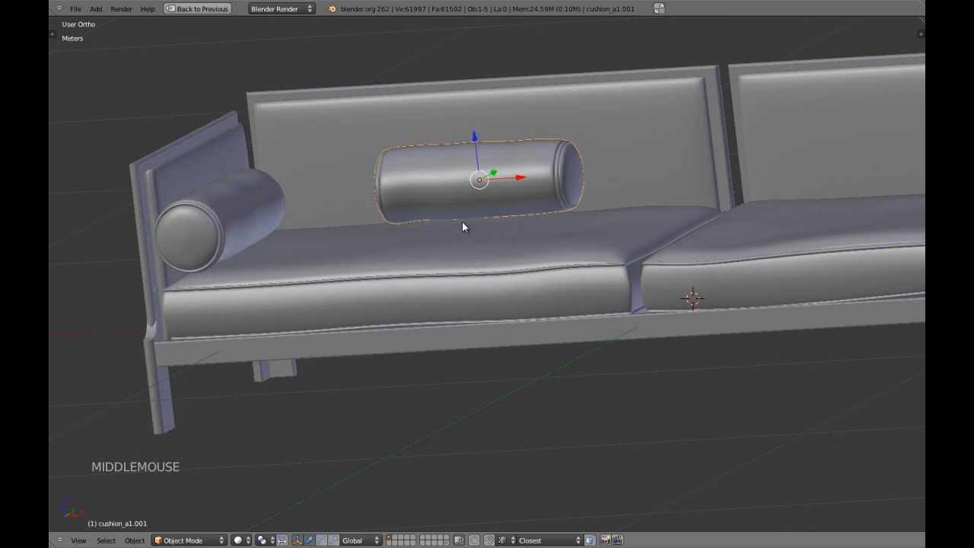
{"action": "key", "text": "KP_1"}
{"action": "key", "text": "x"}
{"action": "key", "text": "Tab"}
{"action": "key", "text": "a"}
{"action": "key", "text": "a"}
{"action": "key", "text": "a"}
{"action": "key", "text": "a"}
{"action": "key", "text": "Tab"}
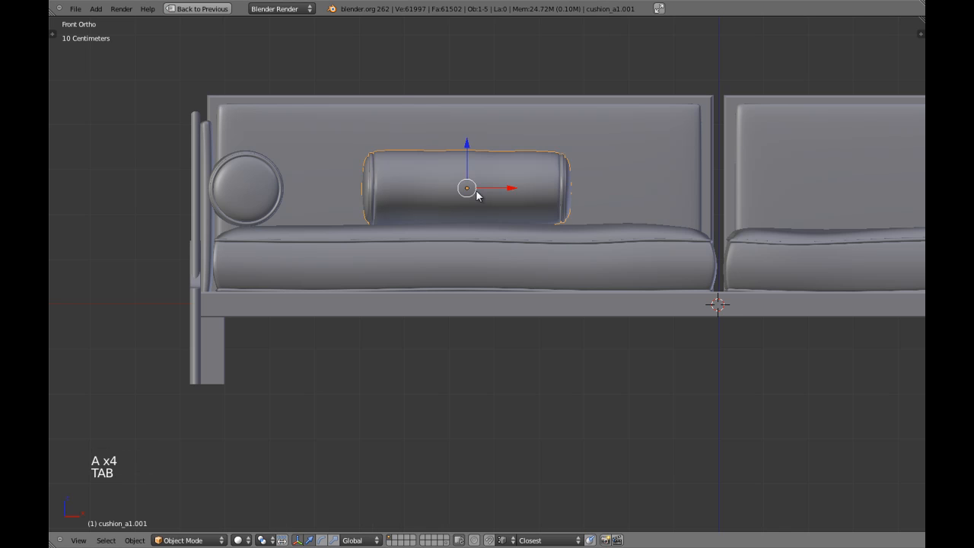
{"action": "scroll", "coordinate": [477, 196], "scroll_direction": "down", "scroll_amount": 2}
{"action": "key", "text": "x"}
{"action": "left_click", "coordinate": [488, 210]}
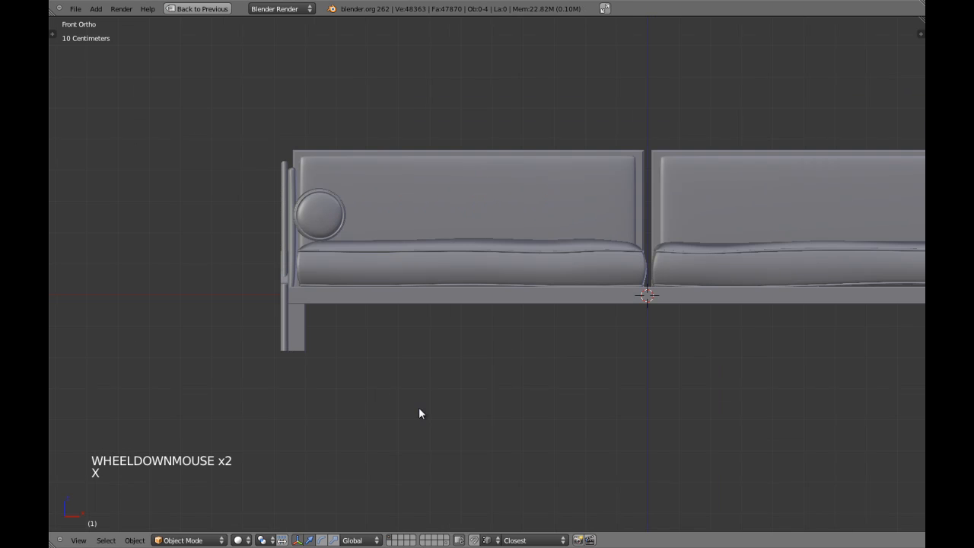
Duplicate the bolster backup in place on its backup layer and move the copy to layer 1.
{"action": "left_click", "coordinate": [449, 537]}
{"action": "right_click", "coordinate": [335, 217]}
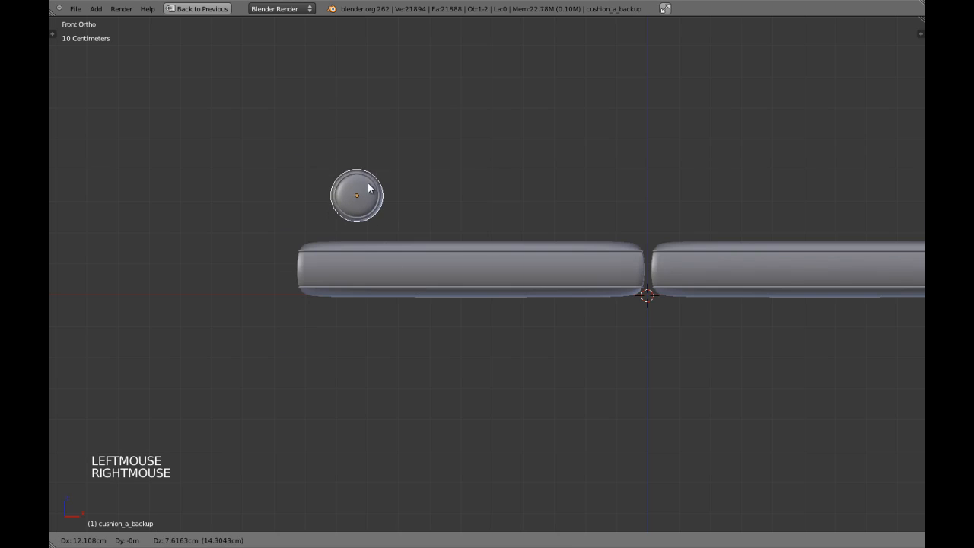
{"action": "key", "text": "shift+d"}
{"action": "right_click", "coordinate": [454, 221]}
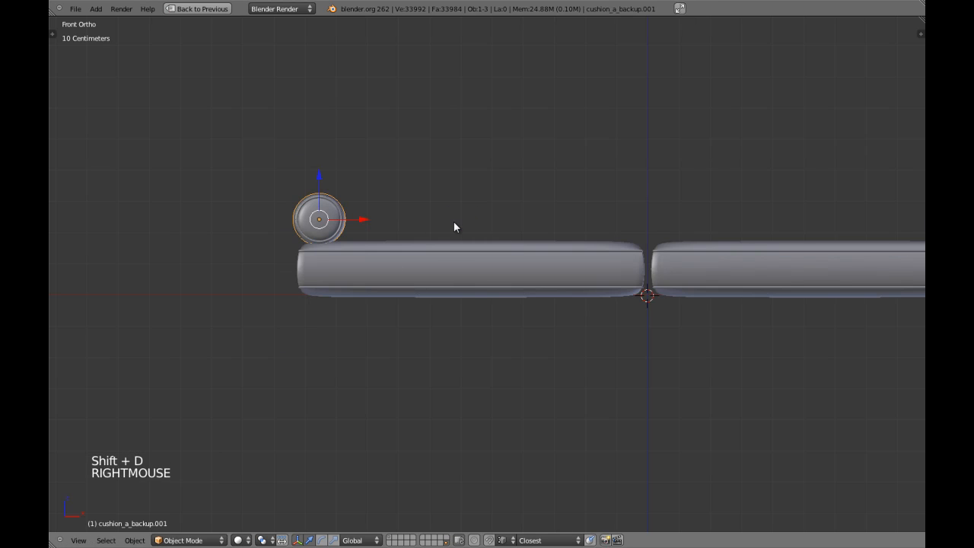
{"action": "key", "text": "m"}
{"action": "key", "text": "m"}
{"action": "key", "text": "1"}
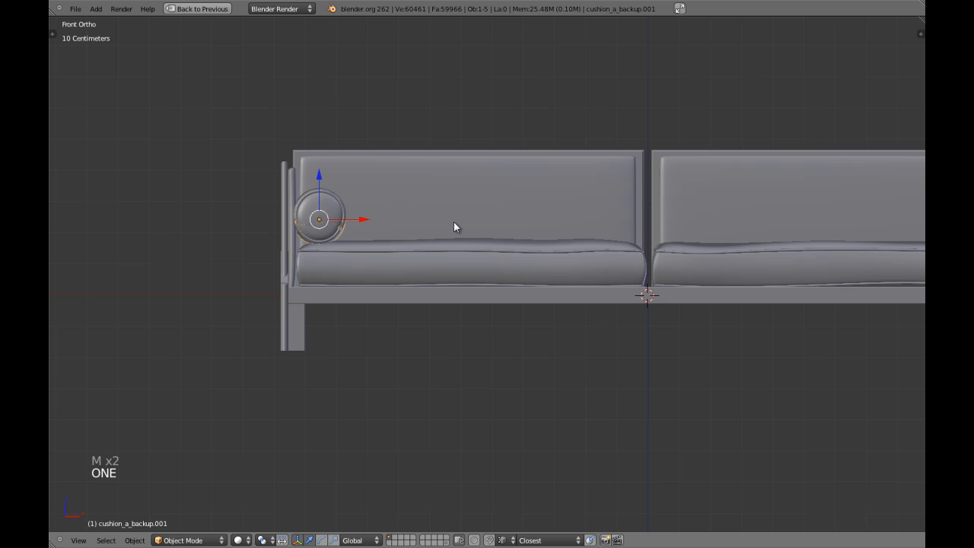
Duplicate the undeformed bolster again in top view, and delete this extra copy.
{"action": "key", "text": "KP_7"}
{"action": "key", "text": "shift+d"}
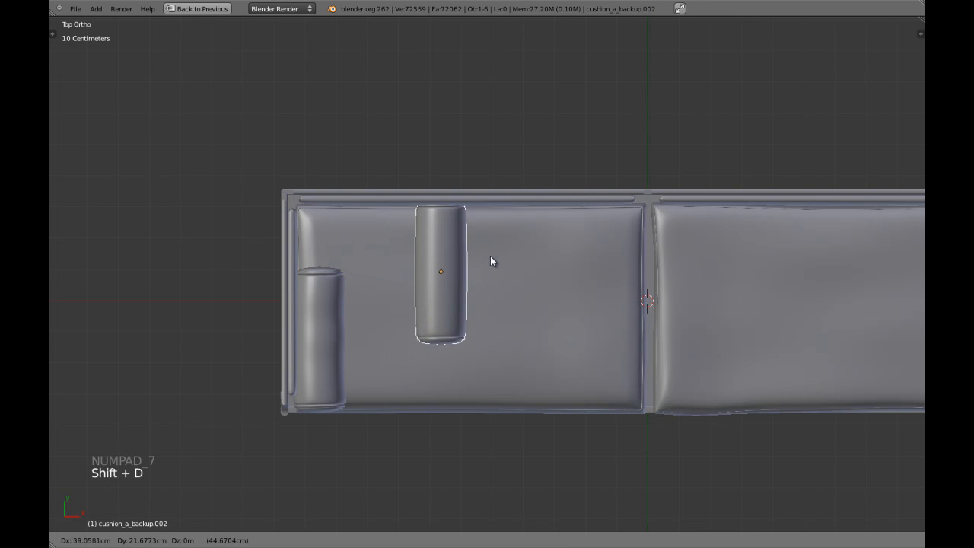
{"action": "left_click", "coordinate": [479, 275]}
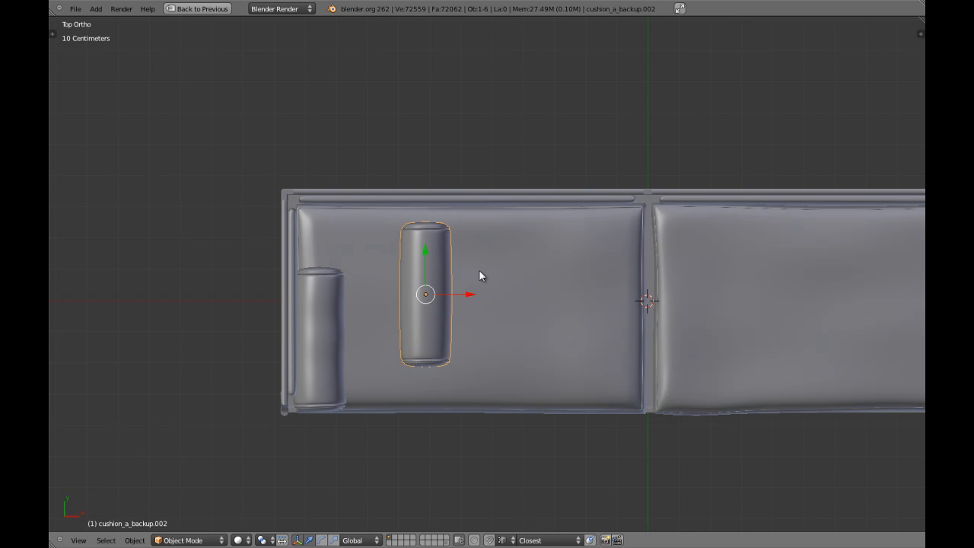
{"action": "key", "text": "z"}
{"action": "right_click_drag", "start_coordinate": [350, 340], "coordinate": [396, 349]}
{"action": "right_click", "coordinate": [397, 349]}
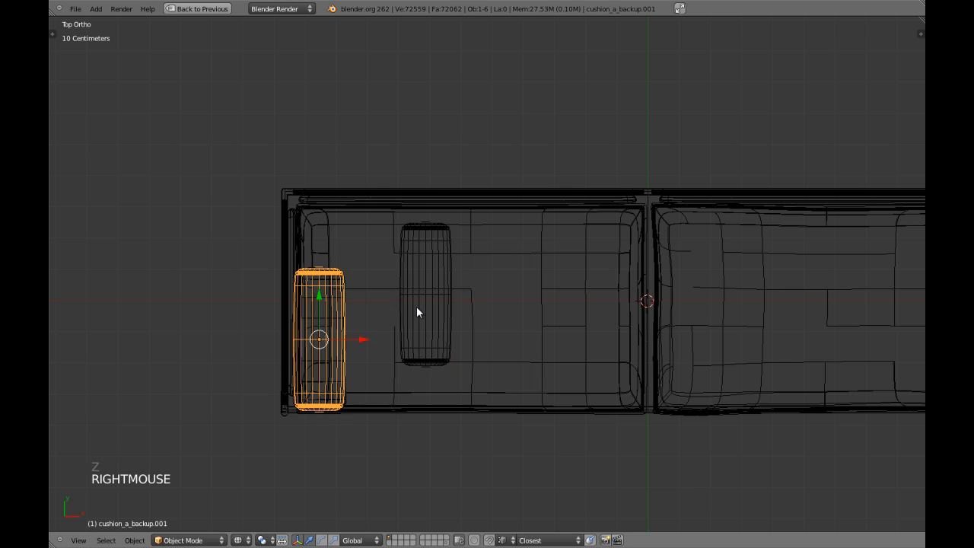
{"action": "right_click", "coordinate": [427, 286]}
{"action": "key", "text": "x"}
{"action": "left_click", "coordinate": [421, 283]}
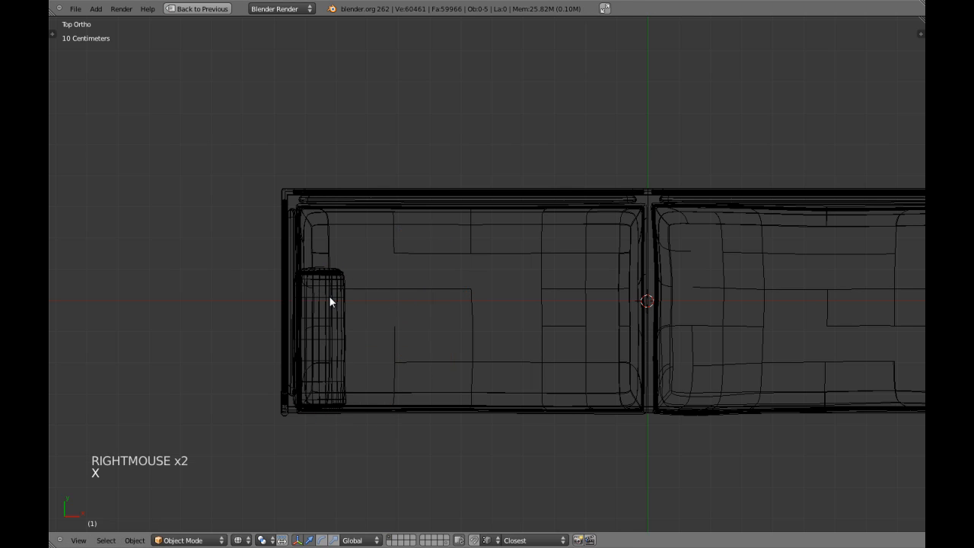
Move the undeformed bolster to the backrest, rotate it 90° and shift it along −Y clear of the back cushion.
{"action": "right_click", "coordinate": [328, 295]}
{"action": "key", "text": "z"}
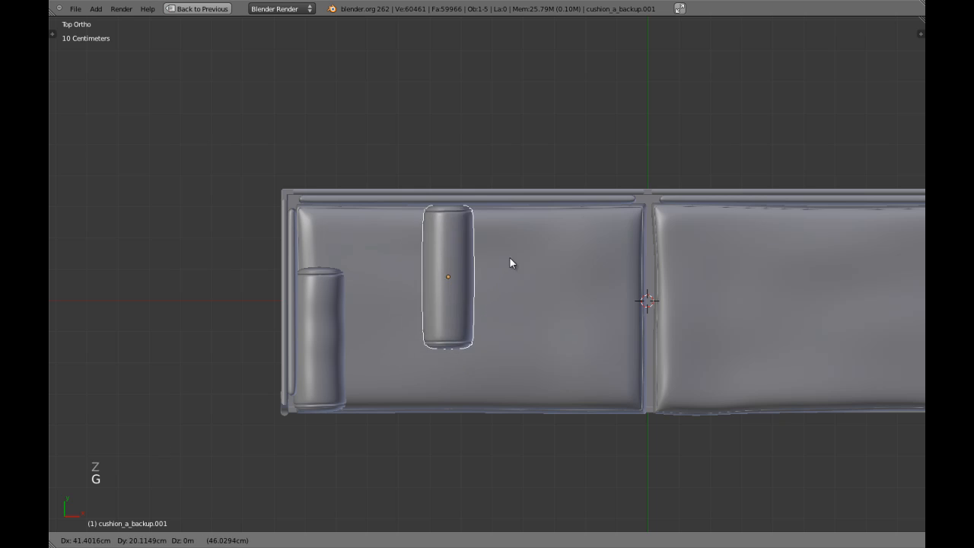
{"action": "left_click", "coordinate": [513, 201]}
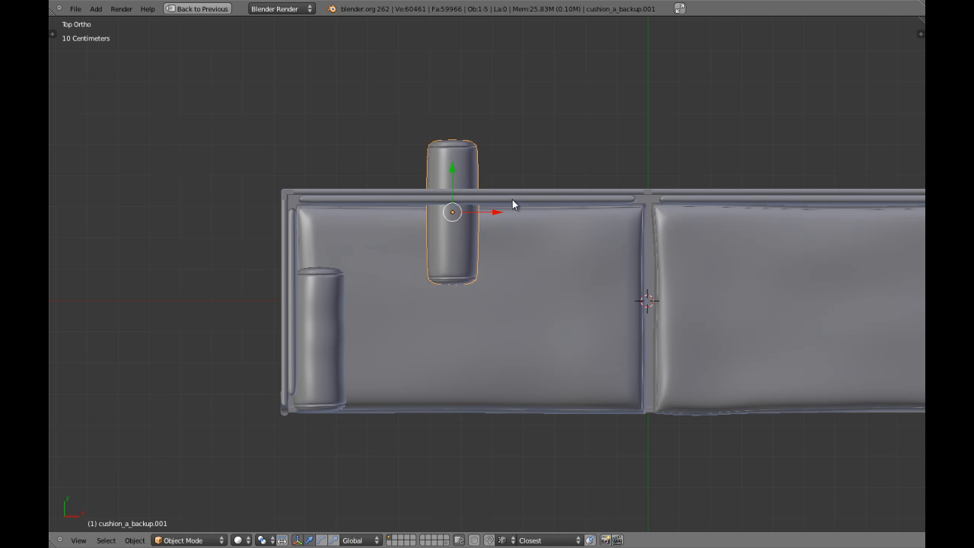
{"action": "type", "text": "r90"}
{"action": "key", "text": "Return"}
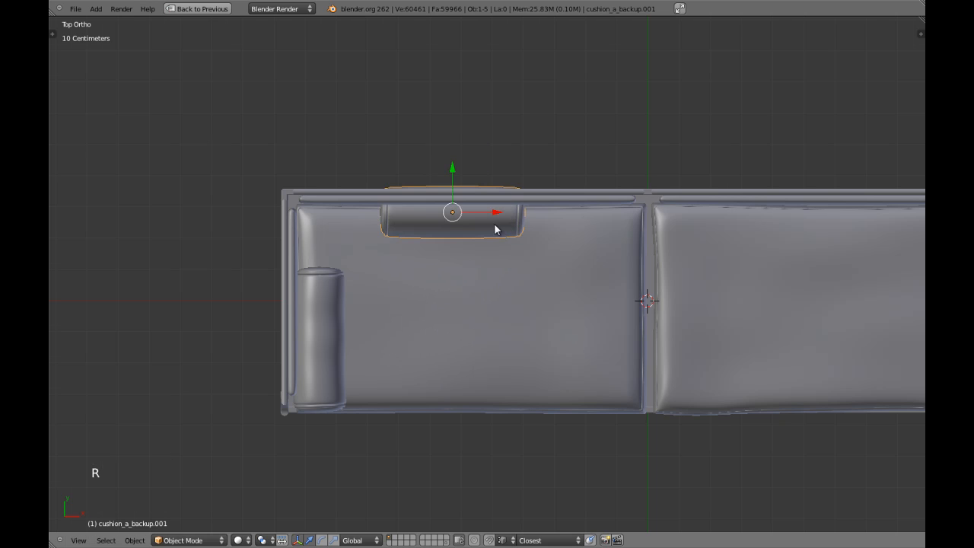
{"action": "middle_click_drag", "start_coordinate": [495, 229], "coordinate": [512, 200], "text": "shift"}
{"action": "scroll", "coordinate": [512, 200], "scroll_direction": "up", "scroll_amount": 2}
{"action": "left_click_drag", "start_coordinate": [477, 112], "coordinate": [482, 141]}
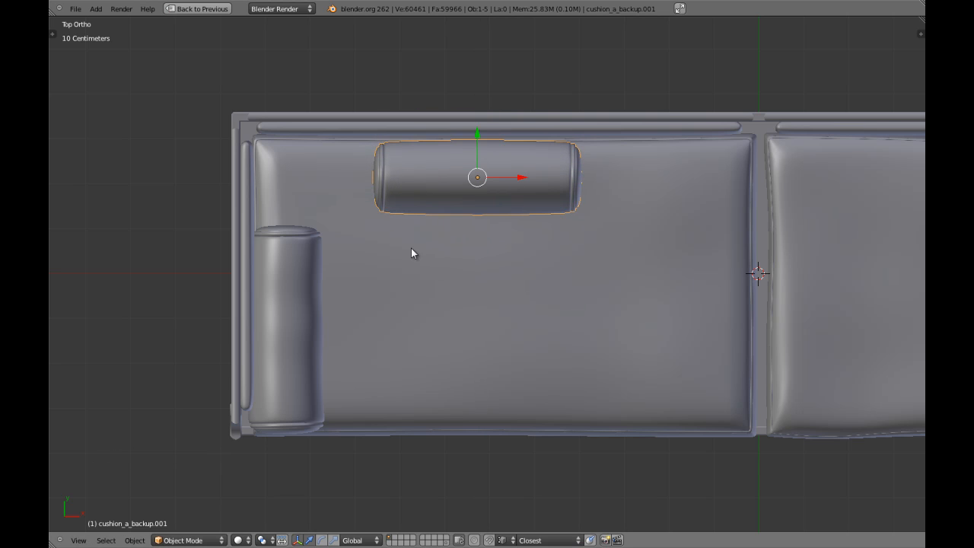
Select the deformed bolster and, in front view, move it along +X until it clears the armrest cushion.
{"action": "middle_click_drag", "start_coordinate": [412, 254], "coordinate": [457, 236], "text": "shift"}
{"action": "right_click", "coordinate": [354, 267]}
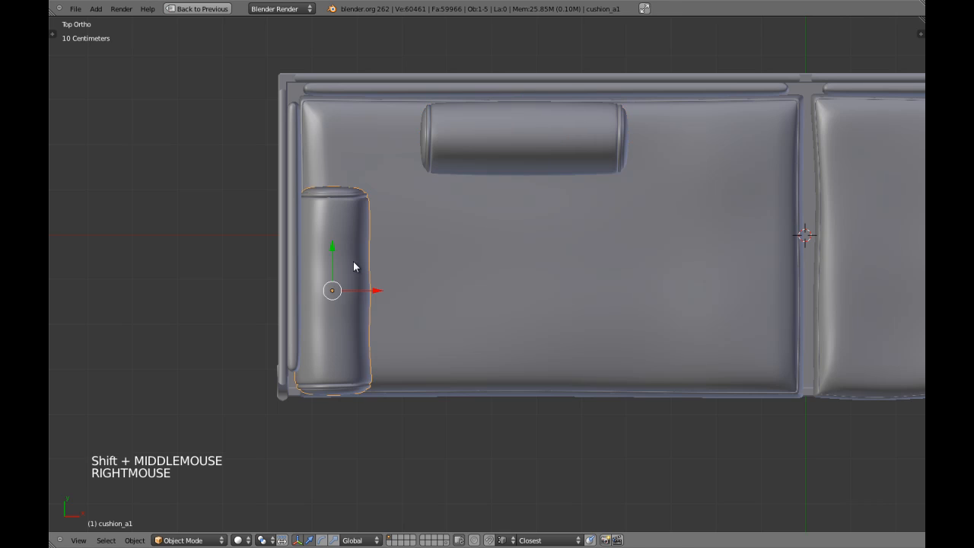
{"action": "key", "text": "KP_1"}
{"action": "middle_click_drag", "start_coordinate": [354, 262], "coordinate": [385, 267], "text": "shift"}
{"action": "scroll", "coordinate": [348, 274], "scroll_direction": "up", "scroll_amount": 3}
{"action": "scroll", "coordinate": [385, 266], "scroll_direction": "up", "scroll_amount": 2}
{"action": "key", "text": "g"}
{"action": "key", "text": "x"}
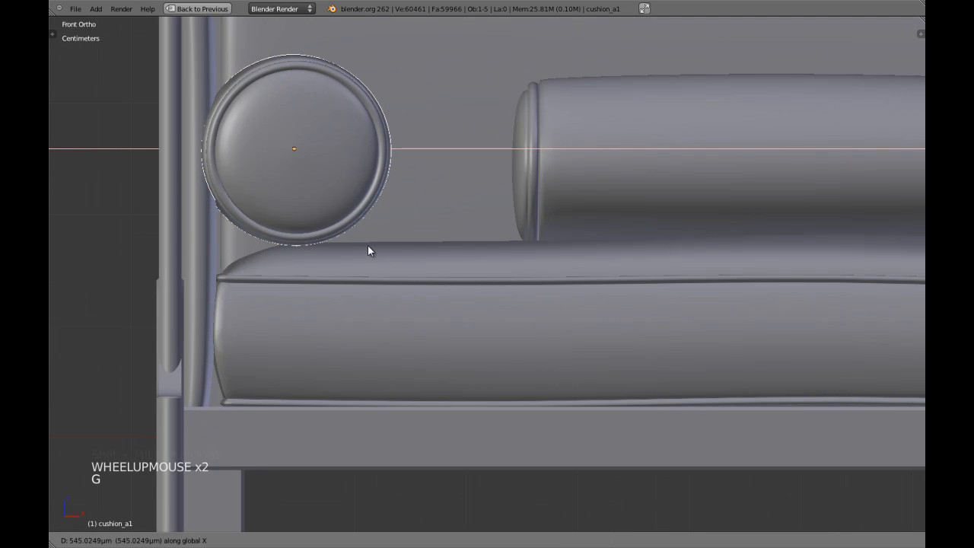
{"action": "left_click", "coordinate": [378, 247]}
In top view, nudge the armrest bolster slightly along −Y and rotate it very slightly.
{"action": "key", "text": "KP_7"}
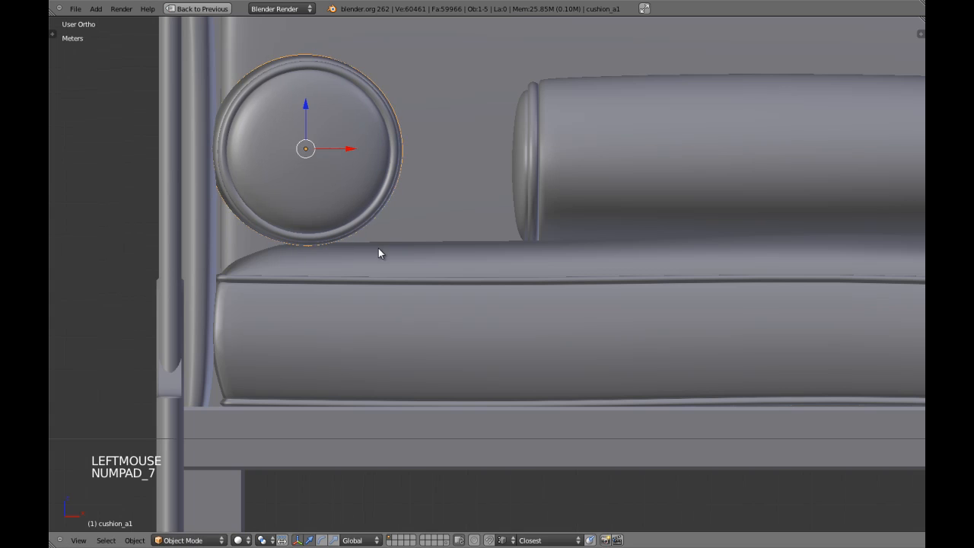
{"action": "scroll", "coordinate": [379, 248], "scroll_direction": "down", "scroll_amount": 1}
{"action": "scroll", "coordinate": [378, 254], "scroll_direction": "down", "scroll_amount": 3}
{"action": "left_click_drag", "start_coordinate": [401, 249], "coordinate": [404, 259]}
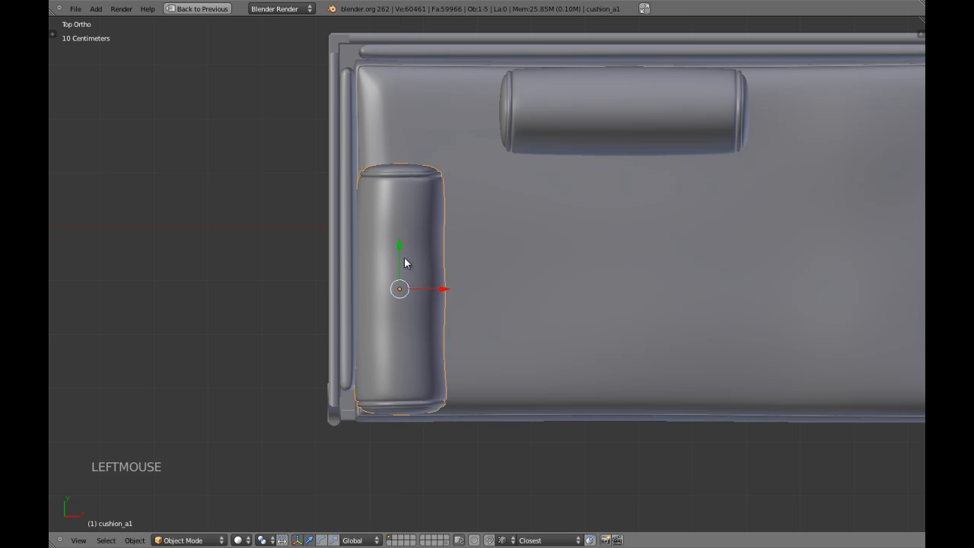
{"action": "scroll", "coordinate": [419, 282], "scroll_direction": "up", "scroll_amount": 1}
{"action": "key", "text": "r"}
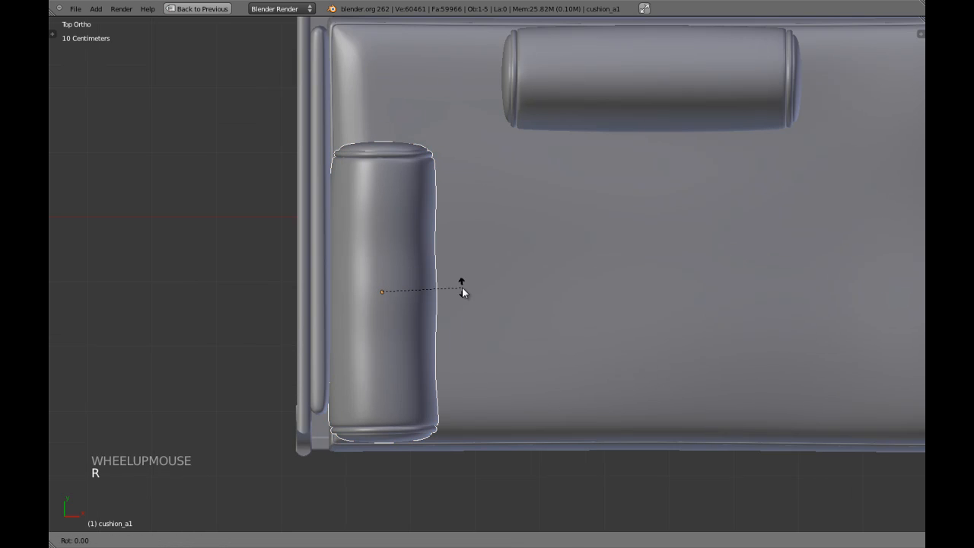
{"action": "left_click", "coordinate": [437, 309], "text": "shift"}
Shift the armrest bolster slightly along +X, further away from the armrest, keeping it selected.
{"action": "key", "text": "g"}
{"action": "key", "text": "x"}
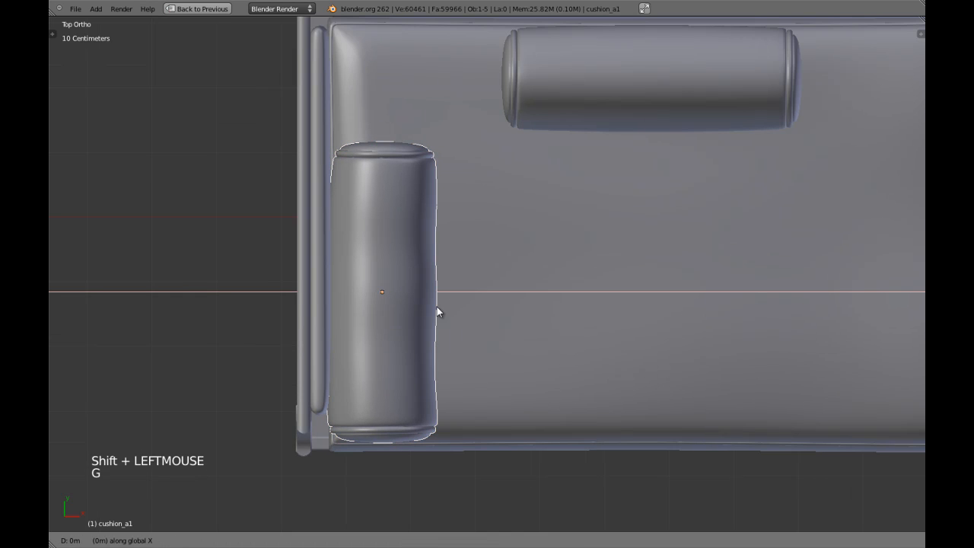
{"action": "left_click", "coordinate": [415, 292], "text": "shift"}
{"action": "right_click_drag", "start_coordinate": [421, 316], "coordinate": [410, 298]}
{"action": "right_click", "coordinate": [411, 299]}
{"action": "right_click_drag", "start_coordinate": [440, 336], "coordinate": [432, 317]}
{"action": "right_click", "coordinate": [431, 324]}
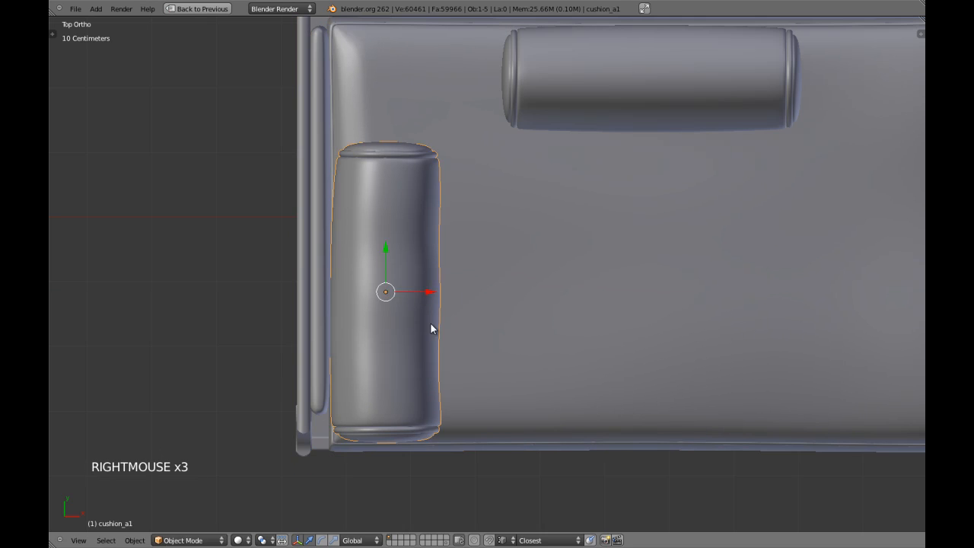
Isolate the armrest bolster in local view and select it in the right orthographic view.
{"action": "key", "text": "KP_Divide"}
{"action": "key", "text": "a"}
{"action": "key", "text": "a"}
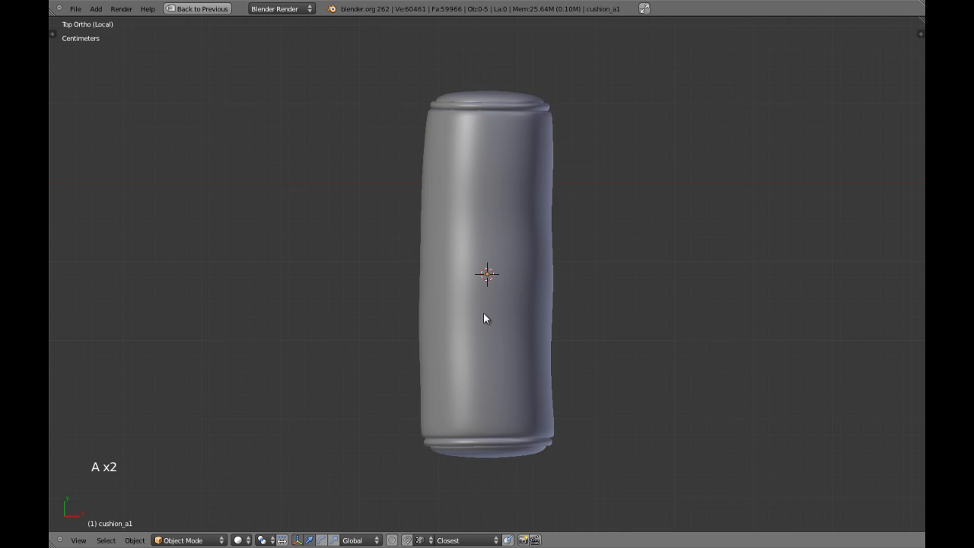
{"action": "key", "text": "KP_3"}
{"action": "middle_click_drag", "start_coordinate": [606, 315], "coordinate": [553, 317], "text": "shift"}
{"action": "right_click", "coordinate": [538, 294]}
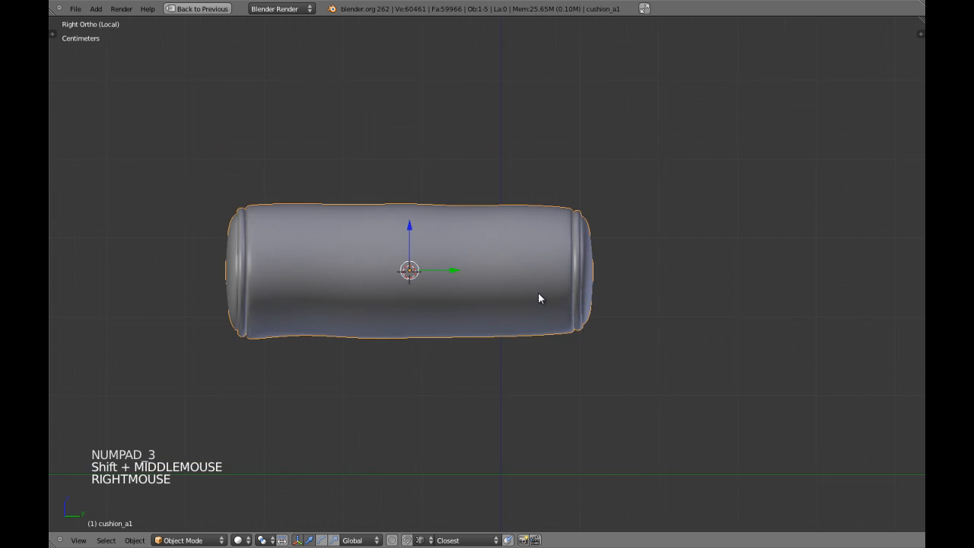
In Edit Mode, select the edge loop next to the bolster's middle on the +Y side and scale it down slightly.
{"action": "key", "text": "Tab"}
{"action": "scroll", "coordinate": [535, 290], "scroll_direction": "up", "scroll_amount": 2}
{"action": "key", "text": "a"}
{"action": "right_click", "coordinate": [459, 256], "text": "alt+shift"}
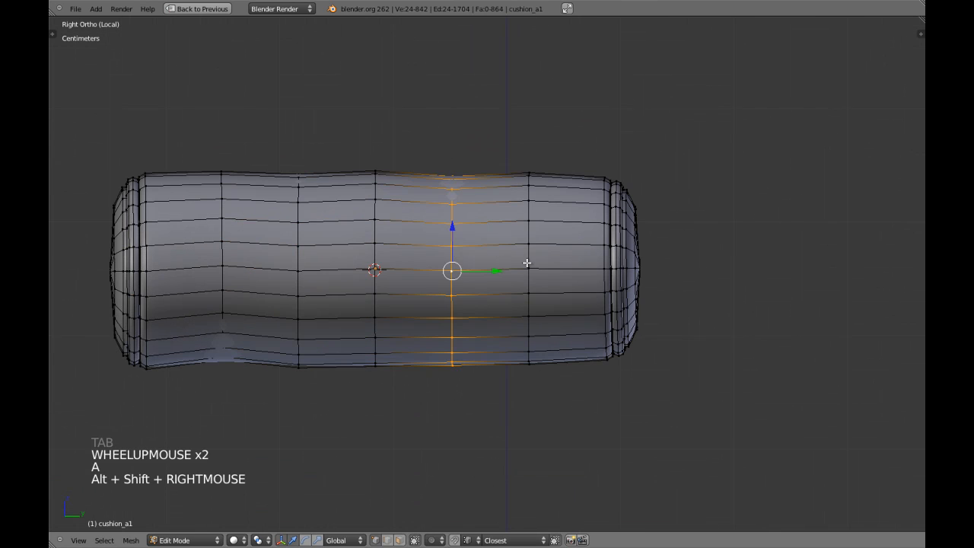
{"action": "key", "text": "s"}
{"action": "left_click", "coordinate": [521, 262]}
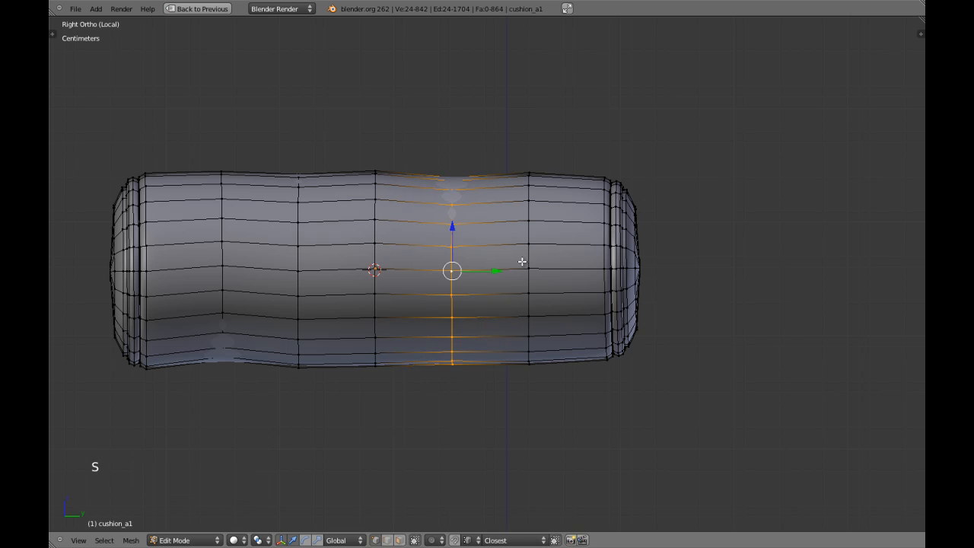
In top view, shift the selected edge loop of the armrest bolster slightly along X.
{"action": "key", "text": "KP_7"}
{"action": "key", "text": "g"}
{"action": "key", "text": "x"}
{"action": "left_click", "coordinate": [533, 277], "text": "shift"}
Box-select the armrest bolster's +Y end section in wireframe, shift it slightly along X, and return to Object Mode.
{"action": "key", "text": "z"}
{"action": "key", "text": "a"}
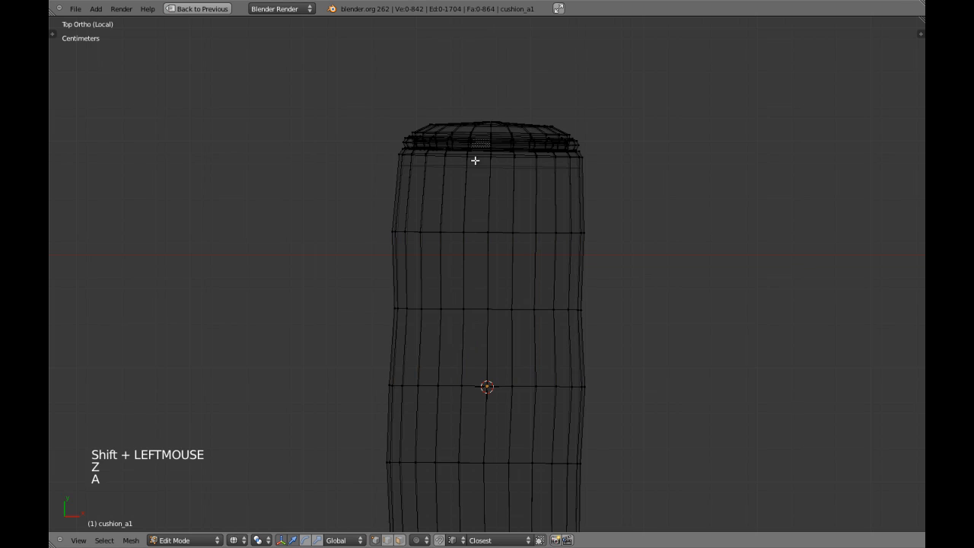
{"action": "key", "text": "b"}
{"action": "left_click_drag", "start_coordinate": [354, 83], "coordinate": [619, 250]}
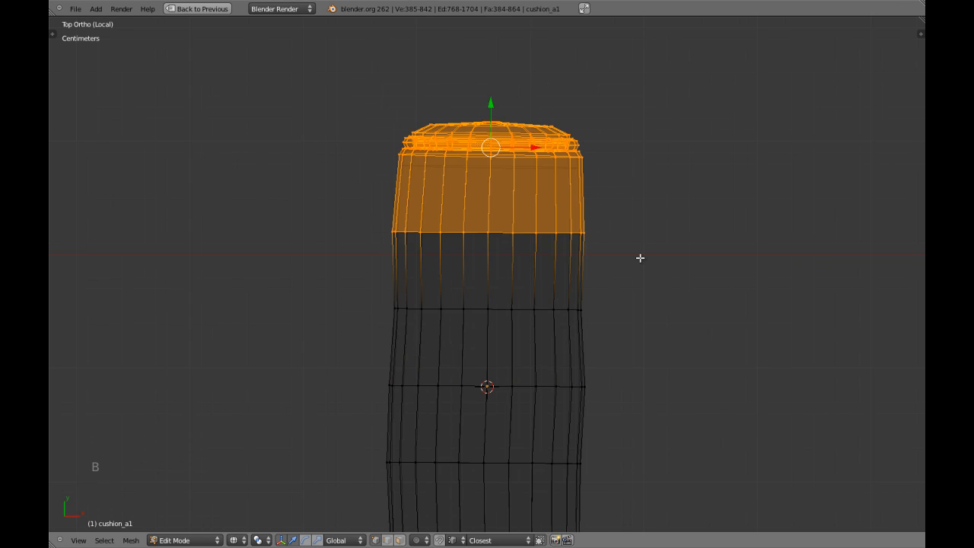
{"action": "key", "text": "g"}
{"action": "key", "text": "x"}
{"action": "left_click", "coordinate": [615, 257], "text": "shift"}
{"action": "key", "text": "z"}
{"action": "key", "text": "Tab"}
{"action": "scroll", "coordinate": [564, 312], "scroll_direction": "down", "scroll_amount": 3}
{"action": "scroll", "coordinate": [564, 312], "scroll_direction": "down", "scroll_amount": 4}
{"action": "key", "text": "a"}
{"action": "scroll", "coordinate": [554, 314], "scroll_direction": "up", "scroll_amount": 4}
In right view, raise the armrest bolster's +Y end section slightly along Z and rotate it very slightly.
{"action": "key", "text": "KP_3"}
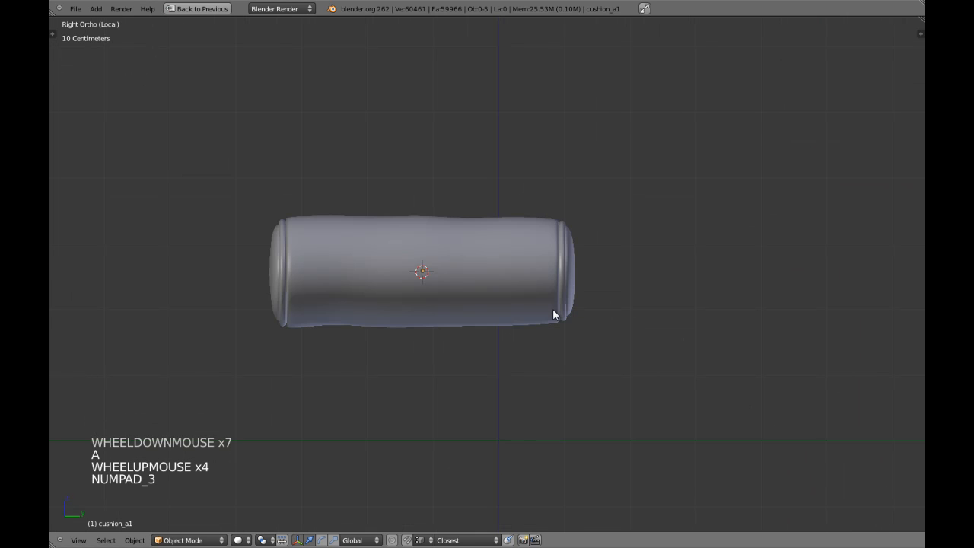
{"action": "scroll", "coordinate": [554, 311], "scroll_direction": "up", "scroll_amount": 2}
{"action": "key", "text": "Tab"}
{"action": "key", "text": "g"}
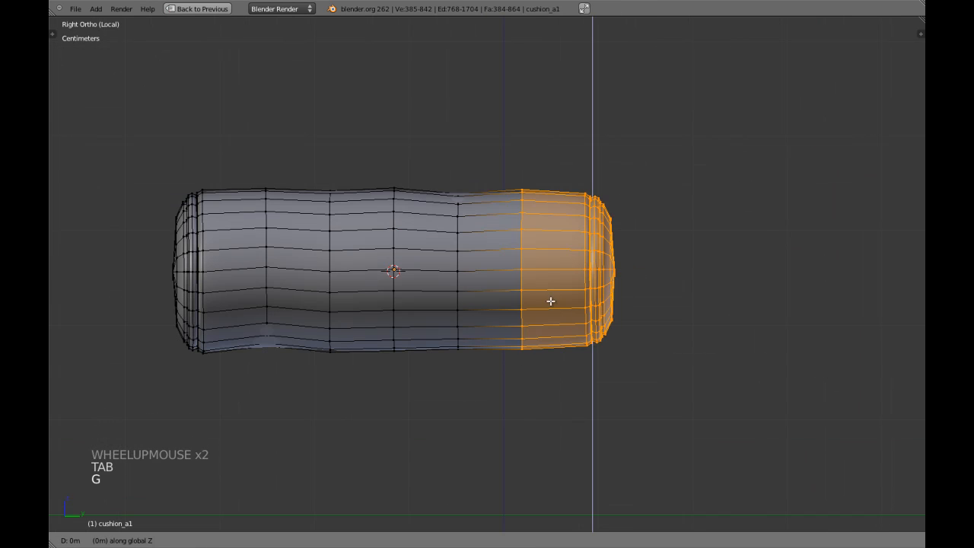
{"action": "left_click", "coordinate": [554, 295], "text": "shift"}
{"action": "key", "text": "r"}
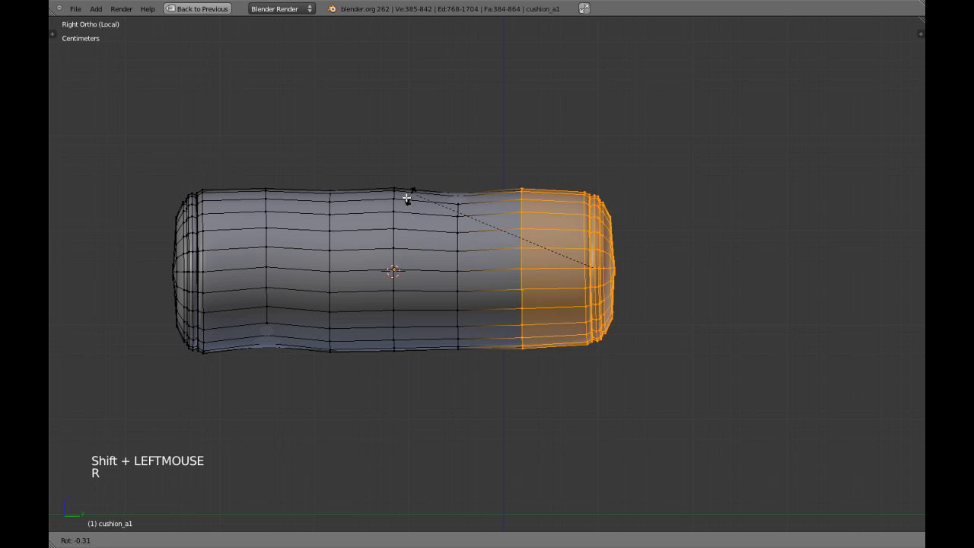
{"action": "key", "text": "Tab"}
{"action": "key", "text": "Tab"}
Scale the armrest bolster's +Y end section very slightly and leave Edit Mode and local view.
{"action": "left_click_drag", "start_coordinate": [590, 220], "coordinate": [632, 266]}
{"action": "key", "text": "s"}
{"action": "key", "text": "s"}
{"action": "left_click", "coordinate": [631, 268], "text": "shift"}
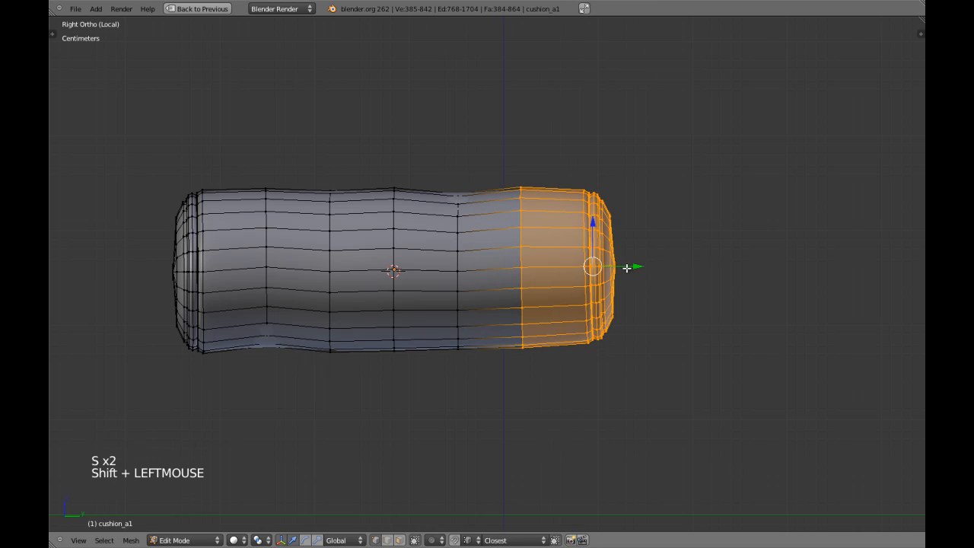
{"action": "key", "text": "Tab"}
{"action": "scroll", "coordinate": [522, 268], "scroll_direction": "down", "scroll_amount": 1}
{"action": "scroll", "coordinate": [523, 264], "scroll_direction": "down", "scroll_amount": 1}
{"action": "key", "text": "KP_Divide"}
{"action": "scroll", "coordinate": [522, 265], "scroll_direction": "down", "scroll_amount": 3}
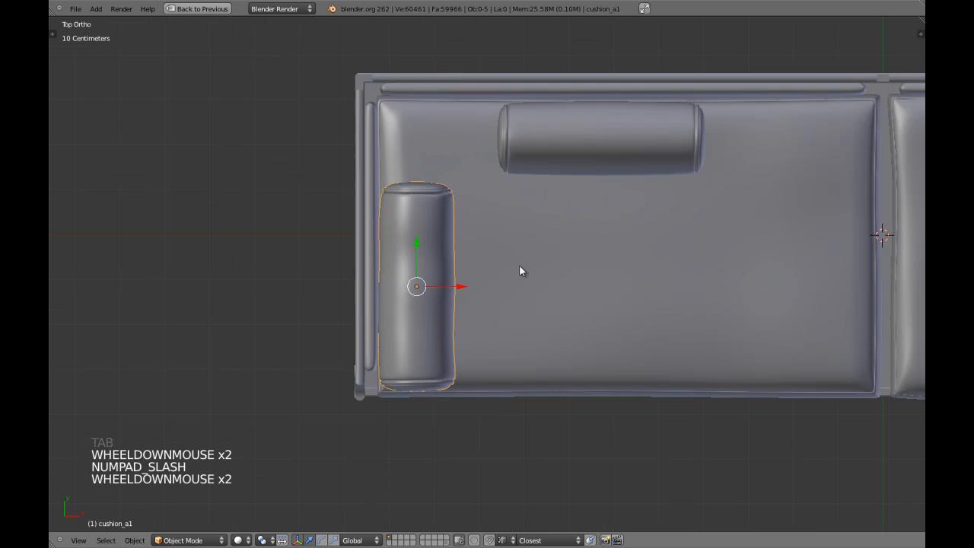
In Edit Mode, select all vertices at the armrest-side end of the backrest bolster, leaving its middle loop unselected.
{"action": "key", "text": "a"}
{"action": "middle_click_drag", "start_coordinate": [520, 267], "coordinate": [494, 223], "text": "shift"}
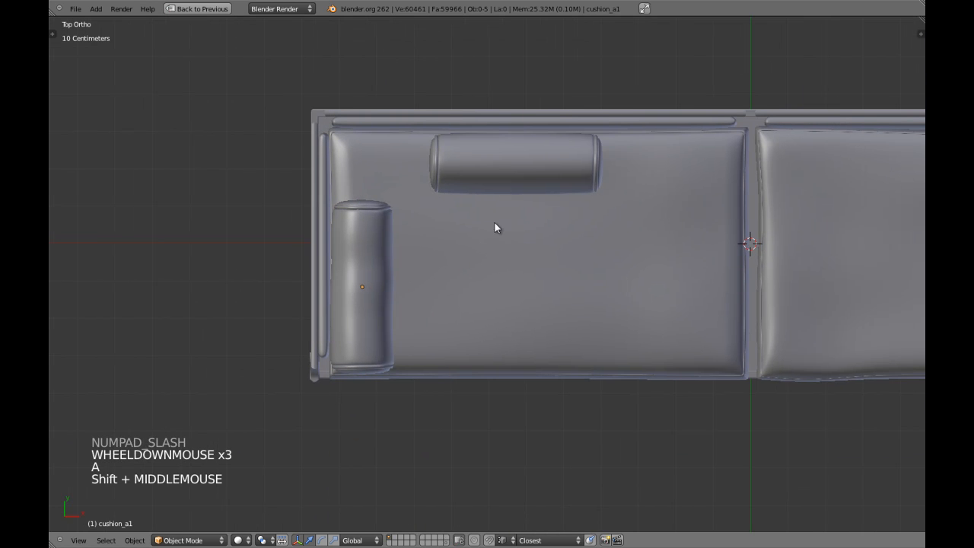
{"action": "right_click", "coordinate": [513, 187]}
{"action": "middle_click_drag", "start_coordinate": [515, 189], "coordinate": [459, 231], "text": "shift"}
{"action": "key", "text": "Tab"}
{"action": "key", "text": "z"}
{"action": "key", "text": "a"}
{"action": "key", "text": "a"}
{"action": "key", "text": "a"}
{"action": "key", "text": "b"}
{"action": "left_click_drag", "start_coordinate": [325, 142], "coordinate": [403, 276]}
{"action": "key", "text": "z"}
Stretch the backrest bolster along X to almost the full seat width, shifting it so one end sits beside the armrest.
{"action": "left_click_drag", "start_coordinate": [405, 207], "coordinate": [331, 208]}
{"action": "key", "text": "Tab"}
{"action": "left_click_drag", "start_coordinate": [510, 208], "coordinate": [524, 207]}
{"action": "key", "text": "Tab"}
{"action": "left_click_drag", "start_coordinate": [346, 208], "coordinate": [336, 206]}
{"action": "key", "text": "Tab"}
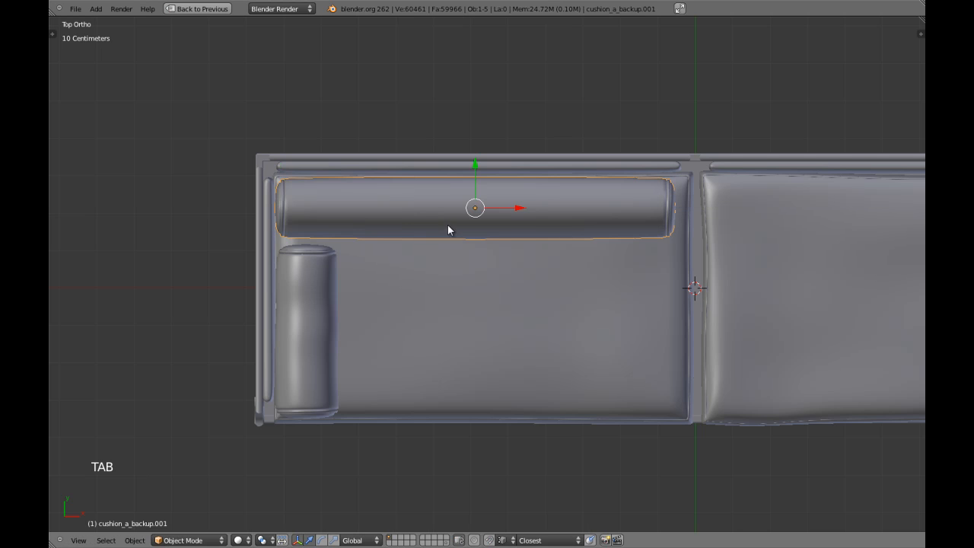
{"action": "left_click", "coordinate": [521, 215]}
Move the armrest bolster slightly along Y, close to the lengthened backrest bolster, and deselect it.
{"action": "scroll", "coordinate": [388, 290], "scroll_direction": "down", "scroll_amount": 1}
{"action": "right_click", "coordinate": [349, 306]}
{"action": "middle_click_drag", "start_coordinate": [349, 306], "coordinate": [381, 266], "text": "shift"}
{"action": "scroll", "coordinate": [381, 267], "scroll_direction": "up", "scroll_amount": 2}
{"action": "key", "text": "g"}
{"action": "key", "text": "y"}
{"action": "left_click", "coordinate": [379, 236], "text": "shift"}
{"action": "scroll", "coordinate": [379, 239], "scroll_direction": "down", "scroll_amount": 2}
{"action": "key", "text": "a"}
Isolate the backrest bolster in local view and rename the object as cushion_a2.
{"action": "middle_click_drag", "start_coordinate": [379, 239], "coordinate": [358, 192]}
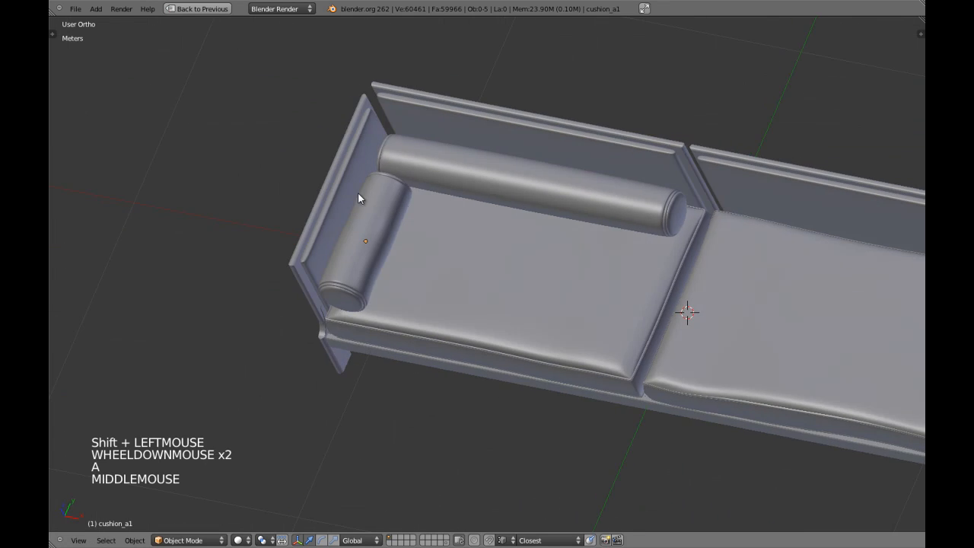
{"action": "scroll", "coordinate": [521, 206], "scroll_direction": "down", "scroll_amount": 2}
{"action": "middle_click_drag", "start_coordinate": [521, 206], "coordinate": [534, 261]}
{"action": "scroll", "coordinate": [540, 226], "scroll_direction": "up", "scroll_amount": 2}
{"action": "right_click", "coordinate": [540, 222]}
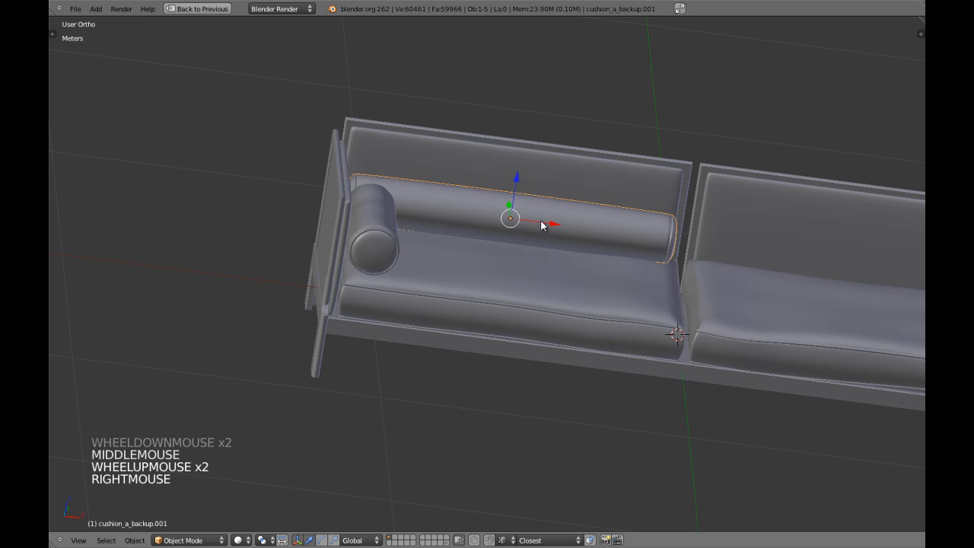
{"action": "key", "text": "KP_Divide"}
{"action": "key", "text": "shift+space"}
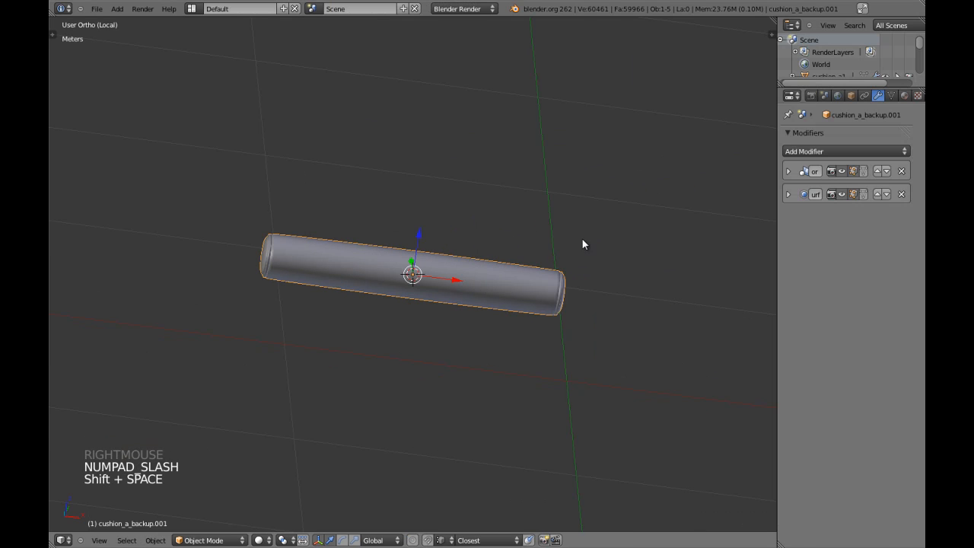
{"action": "left_click", "coordinate": [850, 96]}
{"action": "left_click", "coordinate": [873, 137]}
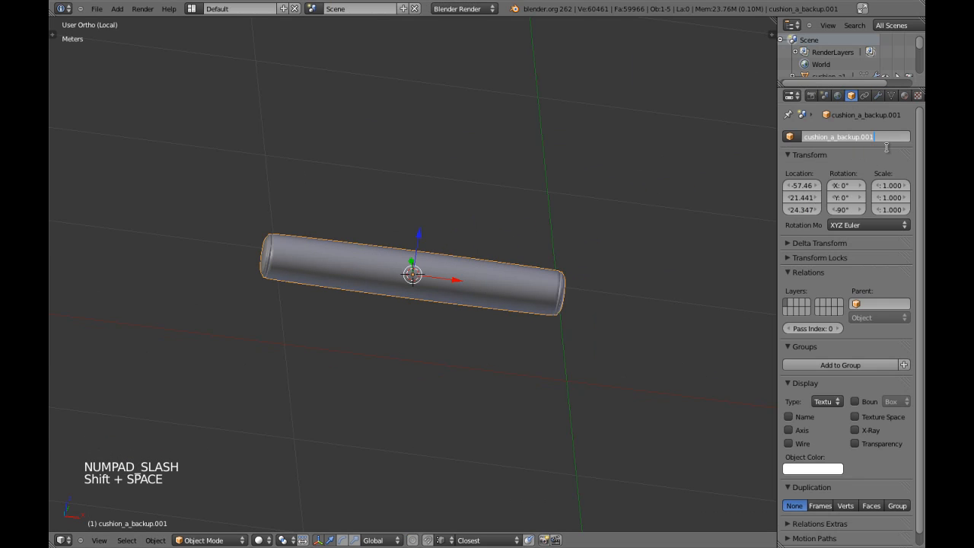
{"action": "type", "text": "cushion_a2"}
{"action": "key", "text": "Return"}
Deselect everything and save the project file over the existing version.
{"action": "key", "text": "a"}
{"action": "key", "text": "ctrl+w"}
{"action": "left_click", "coordinate": [463, 207]}
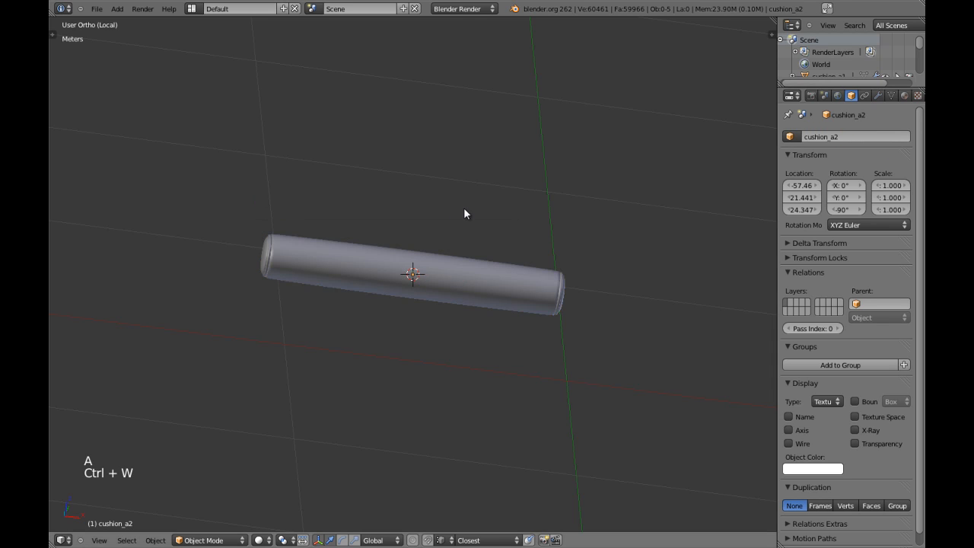
Show cushion_a2 in the front orthographic view and enter Edit Mode with nothing selected and solid shading.
{"action": "key", "text": "KP_1"}
{"action": "key", "text": "shift+space"}
{"action": "right_click", "coordinate": [530, 274]}
{"action": "key", "text": "Tab"}
{"action": "scroll", "coordinate": [530, 272], "scroll_direction": "up", "scroll_amount": 3}
{"action": "key", "text": "z"}
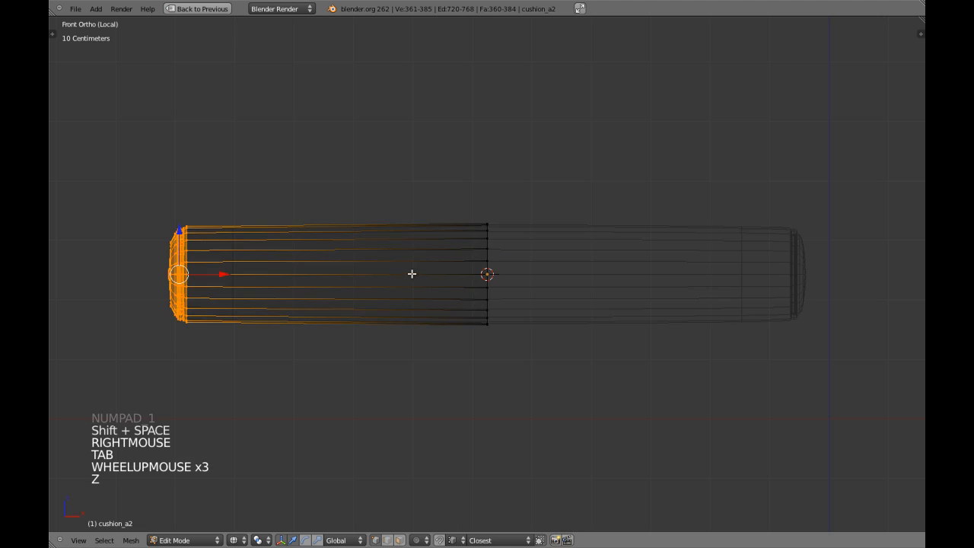
{"action": "key", "text": "a"}
{"action": "key", "text": "z"}
{"action": "middle_click_drag", "start_coordinate": [412, 274], "coordinate": [445, 273], "text": "shift"}
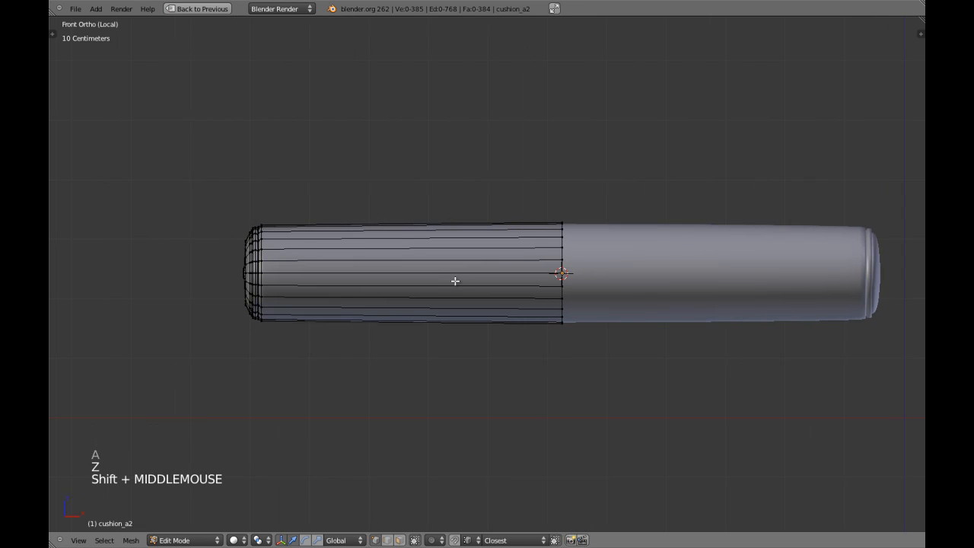
Apply the Mirror modifier of cushion_a2 and return to Edit Mode with nothing selected in the maximized view.
{"action": "key", "text": "shift+space"}
{"action": "left_click", "coordinate": [878, 95]}
{"action": "key", "text": "Tab"}
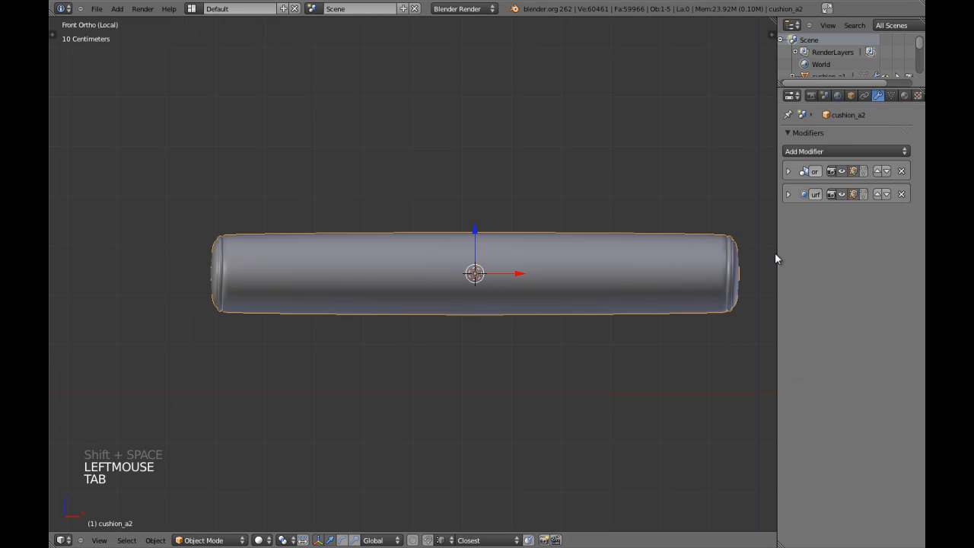
{"action": "left_click", "coordinate": [788, 171]}
{"action": "left_click", "coordinate": [807, 191]}
{"action": "key", "text": "Tab"}
{"action": "key", "text": "a"}
{"action": "key", "text": "a"}
{"action": "key", "text": "shift+space"}
Add four evenly spaced edge loops to the −X half of the backrest bolster.
{"action": "middle_click_drag", "start_coordinate": [446, 315], "coordinate": [413, 317], "text": "shift"}
{"action": "key", "text": "ctrl+r"}
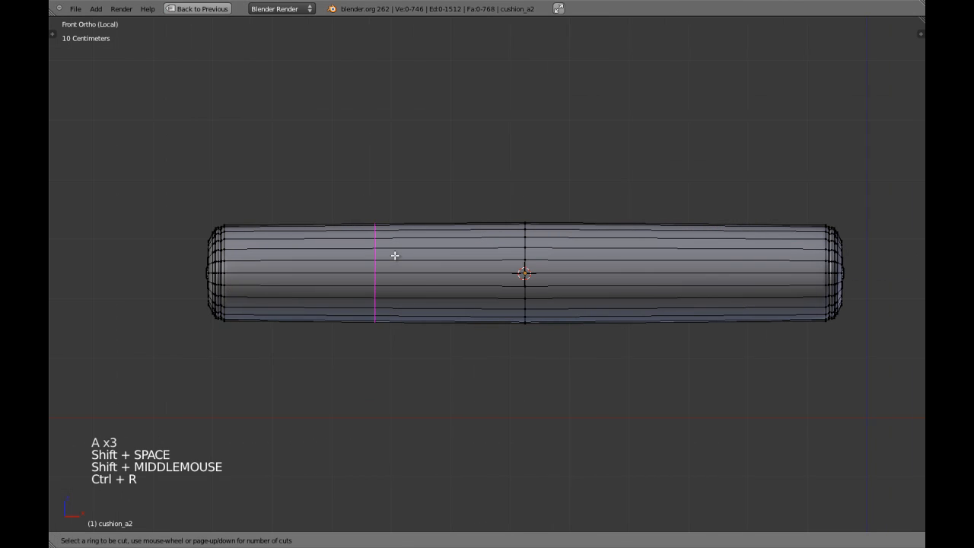
{"action": "scroll", "coordinate": [395, 256], "scroll_direction": "up", "scroll_amount": 1}
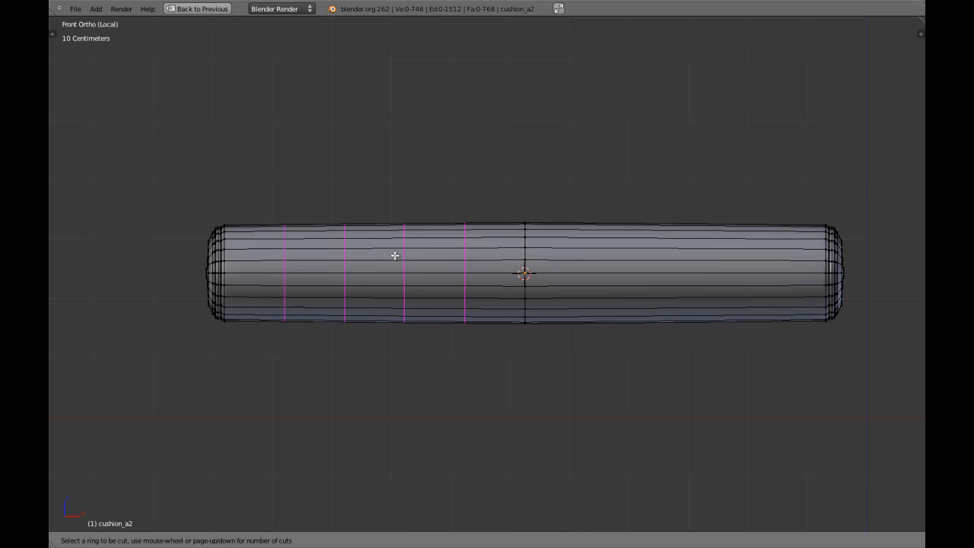
{"action": "left_click", "coordinate": [395, 255]}
{"action": "key", "text": "a"}
Select the −X end up to the second new loop and rotate it slightly upward about the 3D cursor.
{"action": "middle_click_drag", "start_coordinate": [361, 290], "coordinate": [411, 302], "text": "shift"}
{"action": "key", "text": "z"}
{"action": "key", "text": "a"}
{"action": "key", "text": "a"}
{"action": "key", "text": "b"}
{"action": "mouse_move", "coordinate": [226, 166]}
{"action": "left_mouse_down"}
{"action": "mouse_move", "coordinate": [328, 305]}
{"action": "mouse_move", "coordinate": [426, 349]}
{"action": "left_mouse_up"}
{"action": "key", "text": "z"}
{"action": "key", "text": "z"}
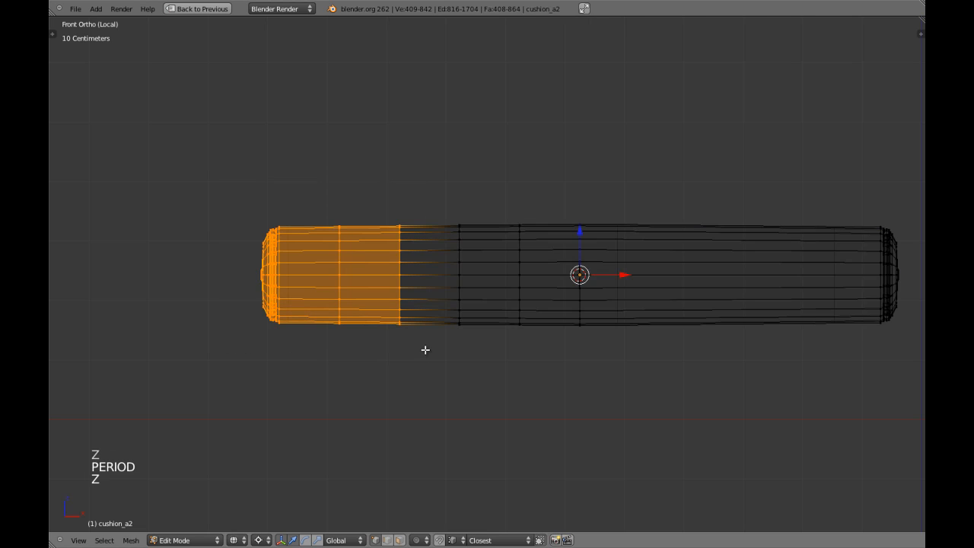
{"action": "key", "text": "r"}
{"action": "left_click", "coordinate": [403, 323], "text": "shift"}
{"action": "key", "text": "z"}
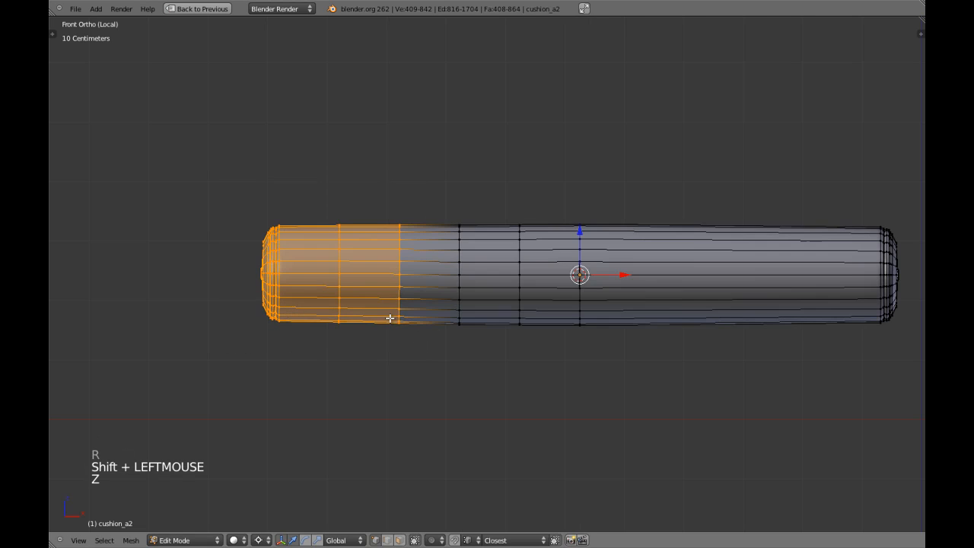
Select the second new edge loop from the −X end and scale it up slightly about its median point.
{"action": "key", "text": "a"}
{"action": "right_click", "coordinate": [398, 273], "text": "alt+shift"}
{"action": "scroll", "coordinate": [430, 295], "scroll_direction": "up", "scroll_amount": 1}
{"action": "key", "text": "s"}
{"action": "key", "text": "s"}
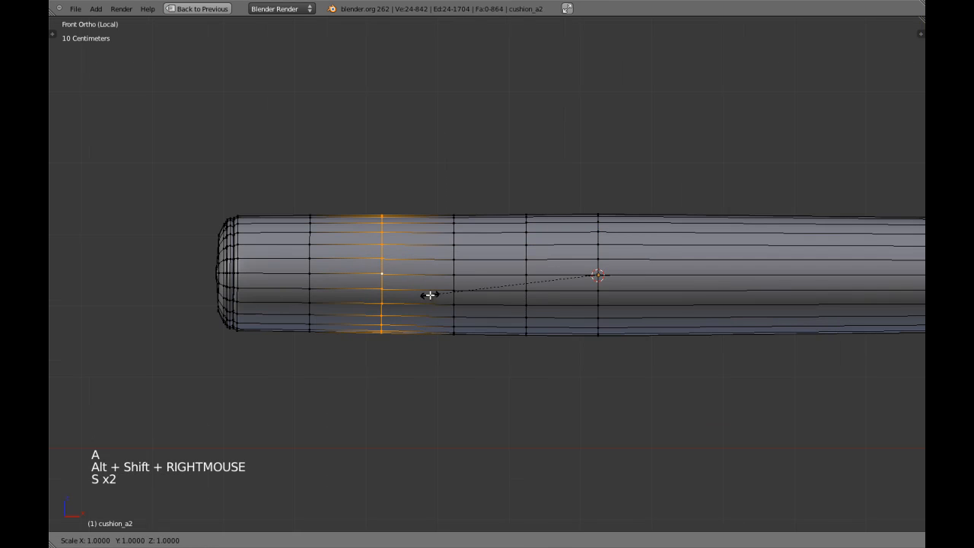
{"action": "right_click", "coordinate": [435, 299], "text": "shift"}
{"action": "key", "text": "ctrl+comma"}
{"action": "key", "text": "s"}
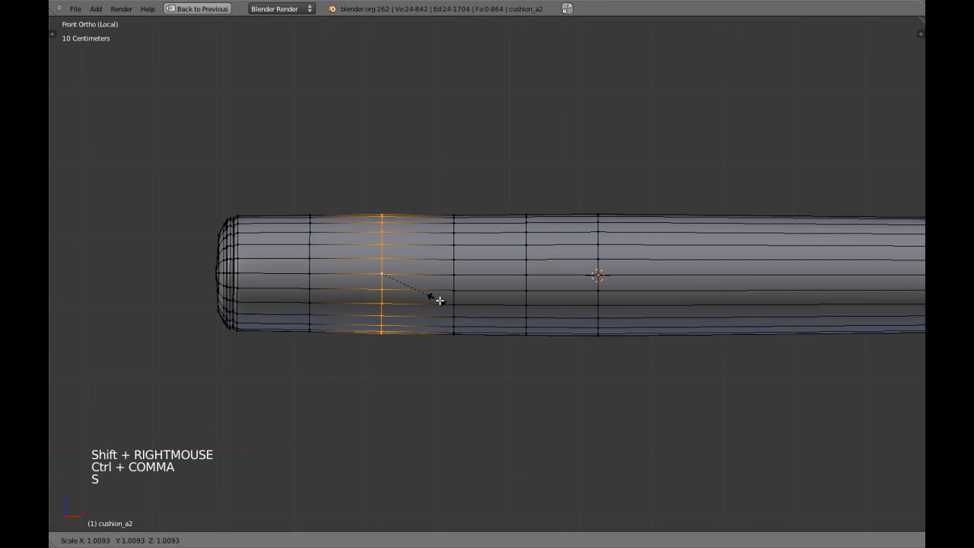
{"action": "left_click", "coordinate": [455, 307], "text": "shift"}
Scale down slightly the edge loop next to the middle on the −X side, undoing the first scaling attempt.
{"action": "key", "text": "a"}
{"action": "right_click", "coordinate": [528, 268], "text": "alt+shift"}
{"action": "key", "text": "s"}
{"action": "left_click", "coordinate": [616, 316], "text": "shift"}
{"action": "key", "text": "a"}
{"action": "key", "text": "ctrl+z"}
{"action": "key", "text": "ctrl+z"}
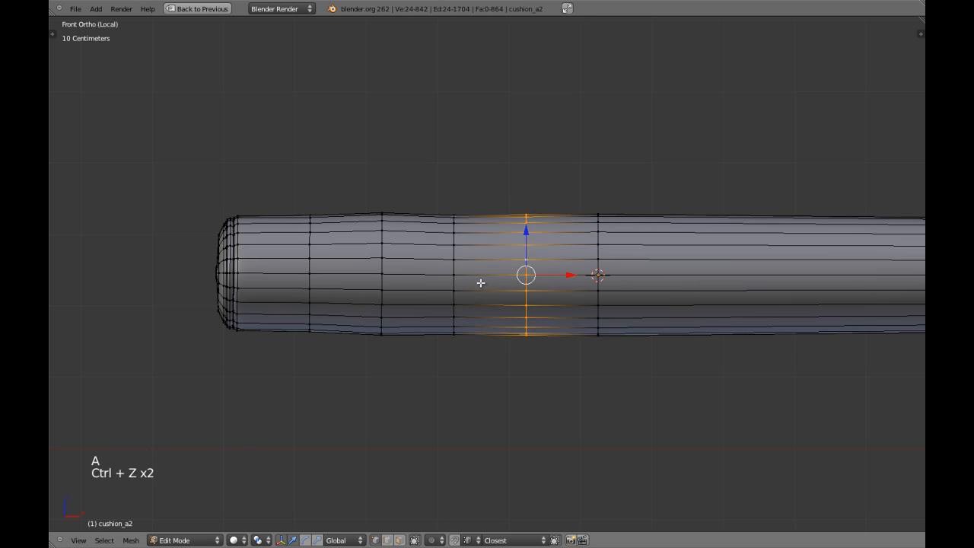
{"action": "key", "text": "s"}
{"action": "left_click", "coordinate": [525, 334], "text": "shift"}
{"action": "middle_click_drag", "start_coordinate": [544, 332], "coordinate": [550, 330], "text": "shift"}
{"action": "key", "text": "a"}
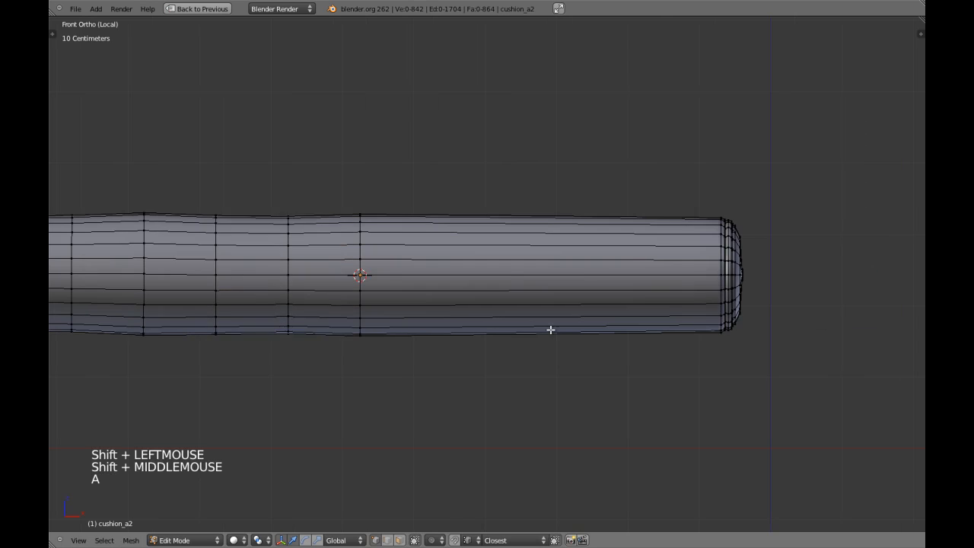
Add four evenly spaced edge loops to the +X half of the backrest bolster.
{"action": "scroll", "coordinate": [550, 320], "scroll_direction": "down", "scroll_amount": 2}
{"action": "key", "text": "ctrl+r"}
{"action": "scroll", "coordinate": [545, 261], "scroll_direction": "up", "scroll_amount": 3}
{"action": "left_click", "coordinate": [545, 267]}
{"action": "key", "text": "a"}
Box-select the entire +X half of the backrest bolster in wireframe, excluding the middle loop.
{"action": "middle_click_drag", "start_coordinate": [701, 281], "coordinate": [599, 271], "text": "shift"}
{"action": "key", "text": "z"}
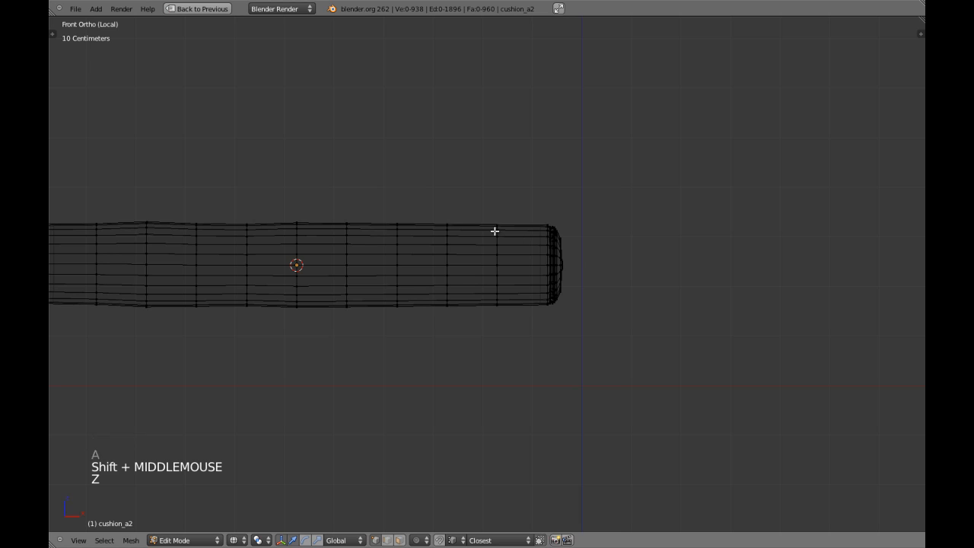
{"action": "key", "text": "b"}
{"action": "left_click_drag", "start_coordinate": [323, 194], "coordinate": [579, 302]}
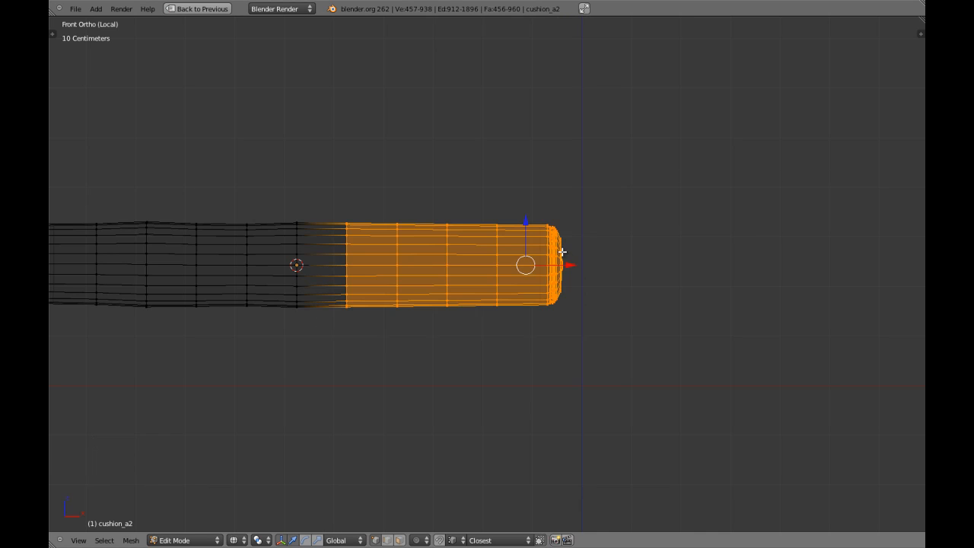
{"action": "scroll", "coordinate": [563, 261], "scroll_direction": "up", "scroll_amount": 1}
{"action": "key", "text": "r"}
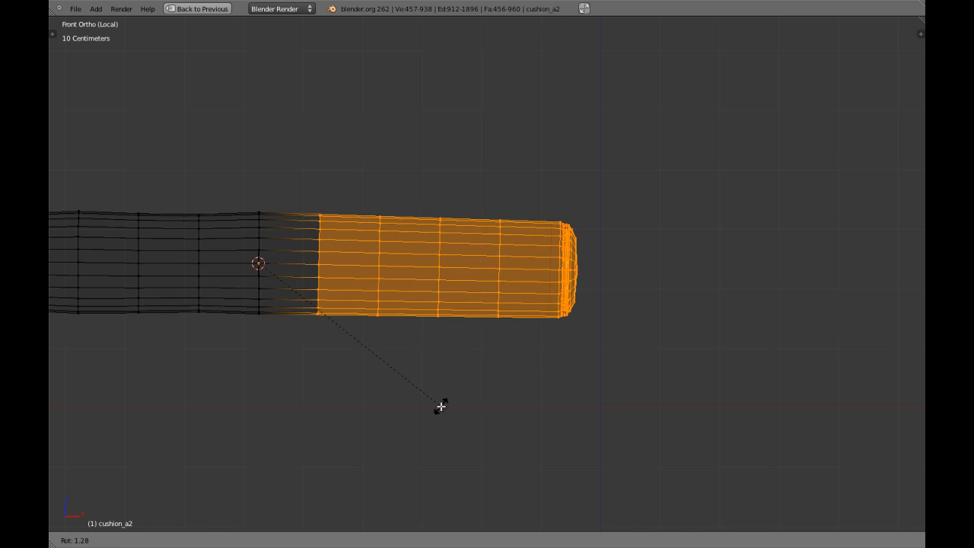
{"action": "right_click", "coordinate": [500, 254]}
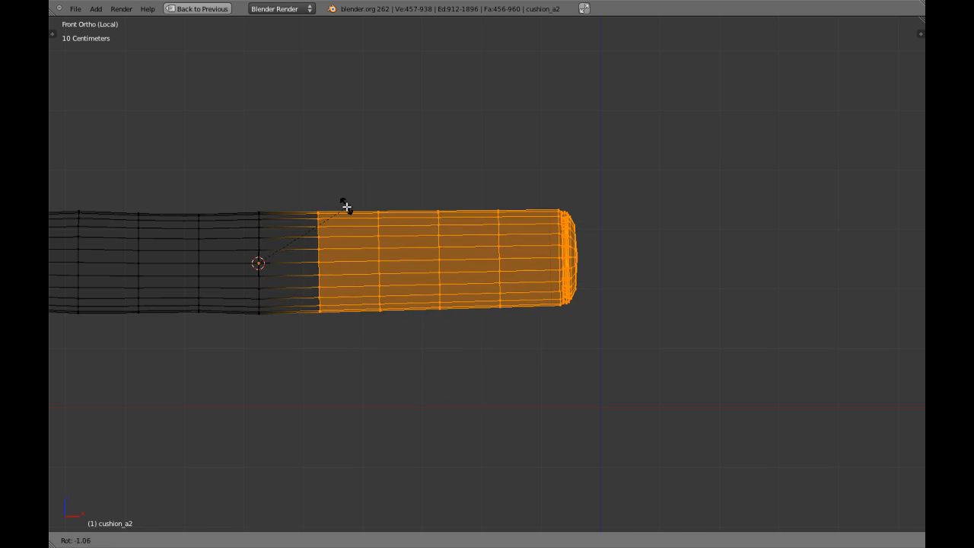
{"action": "right_click", "coordinate": [446, 231], "text": "shift"}
{"action": "scroll", "coordinate": [446, 231], "scroll_direction": "down", "scroll_amount": 2}
{"action": "key", "text": "z"}
{"action": "key", "text": "KP_Divide"}
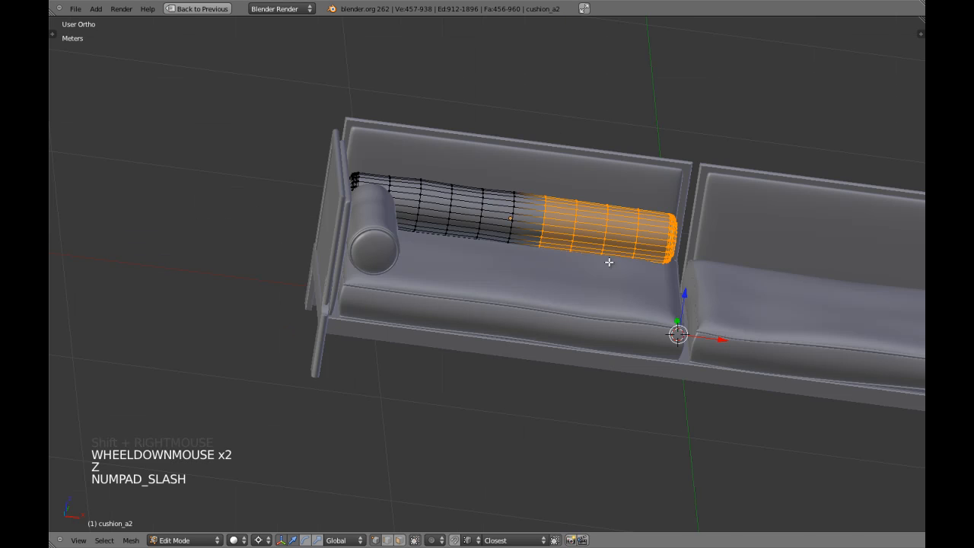
{"action": "key", "text": "KP_Divide"}
{"action": "key", "text": "KP_1"}
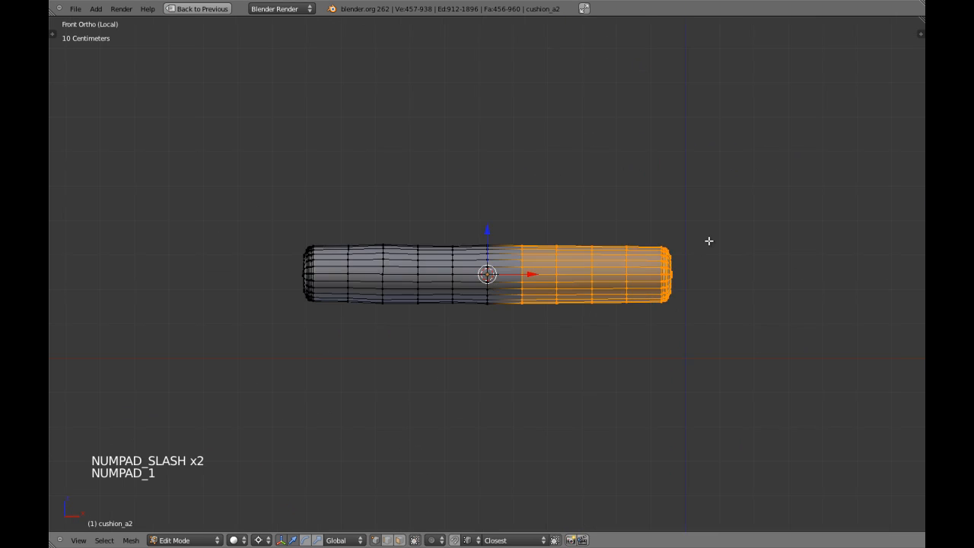
Rotate the selected +X half of the bolster slightly downward about the 3D cursor.
{"action": "key", "text": "z"}
{"action": "scroll", "coordinate": [709, 240], "scroll_direction": "up", "scroll_amount": 2}
{"action": "key", "text": "r"}
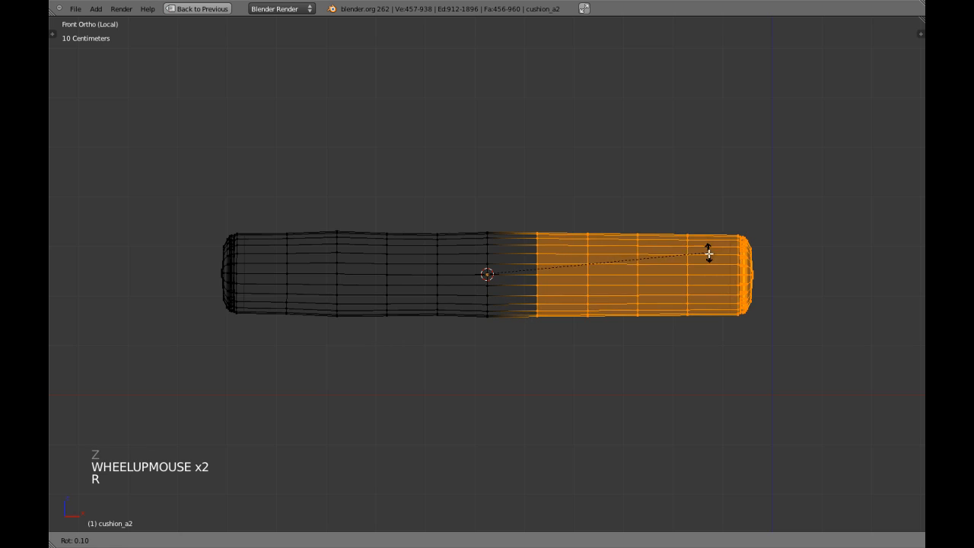
{"action": "left_click", "coordinate": [703, 329], "text": "shift"}
{"action": "scroll", "coordinate": [703, 328], "scroll_direction": "up", "scroll_amount": 2}
Scale up slightly the third edge loop from the middle on the bolster's +X side, about its median point.
{"action": "key", "text": "a"}
{"action": "scroll", "coordinate": [703, 329], "scroll_direction": "up", "scroll_amount": 1}
{"action": "key", "text": "z"}
{"action": "middle_click_drag", "start_coordinate": [703, 329], "coordinate": [516, 326], "text": "shift"}
{"action": "key", "text": "a"}
{"action": "key", "text": "a"}
{"action": "right_click", "coordinate": [536, 268], "text": "alt+shift"}
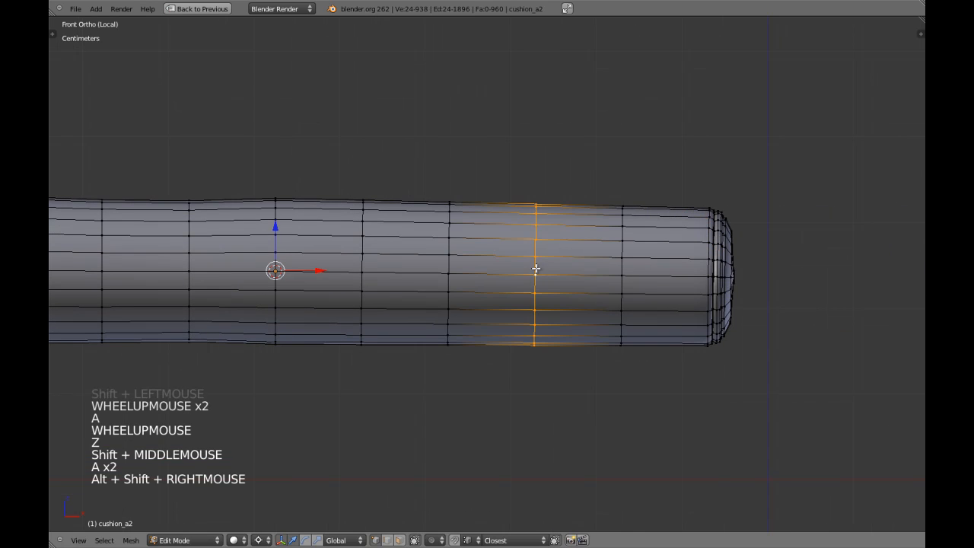
{"action": "key", "text": "s"}
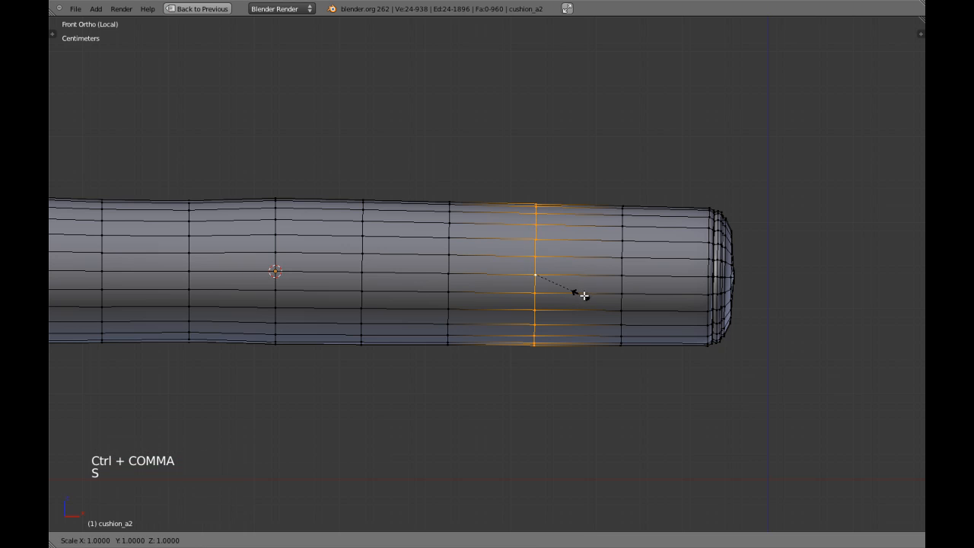
{"action": "left_click", "coordinate": [592, 298], "text": "shift"}
Circle-select the bolster's entire +X end cap in wireframe, then rotate it slightly and scale it up a little.
{"action": "key", "text": "a"}
{"action": "key", "text": "z"}
{"action": "middle_click_drag", "start_coordinate": [629, 293], "coordinate": [570, 292], "text": "shift"}
{"action": "key", "text": "c"}
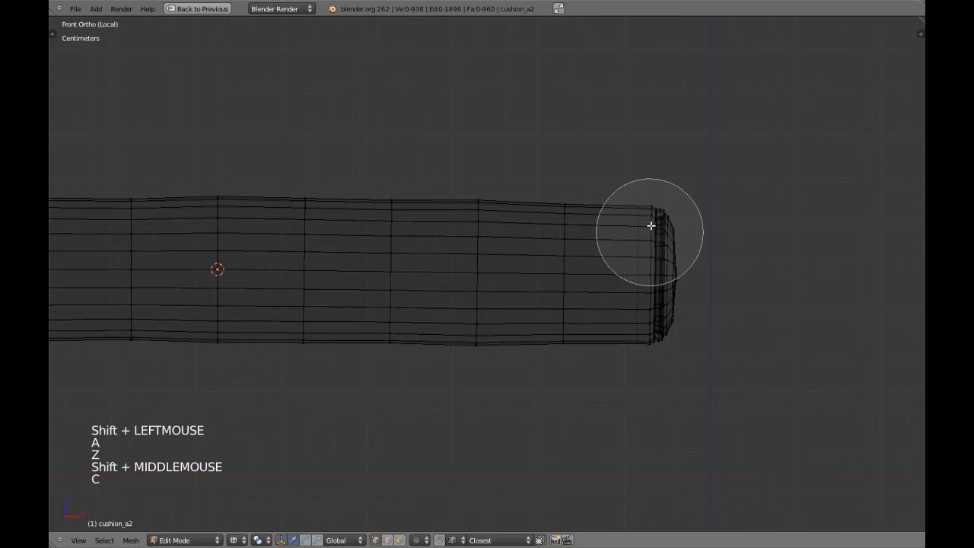
{"action": "left_click_drag", "start_coordinate": [648, 224], "coordinate": [663, 263]}
{"action": "right_click", "coordinate": [678, 350]}
{"action": "key", "text": "r"}
{"action": "key", "text": "r"}
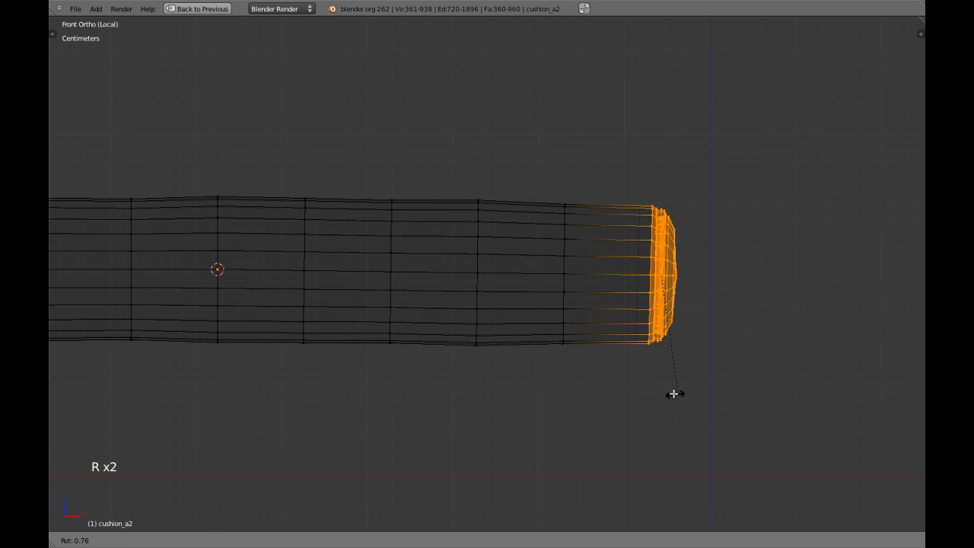
{"action": "left_click", "coordinate": [659, 388], "text": "shift"}
{"action": "key", "text": "s"}
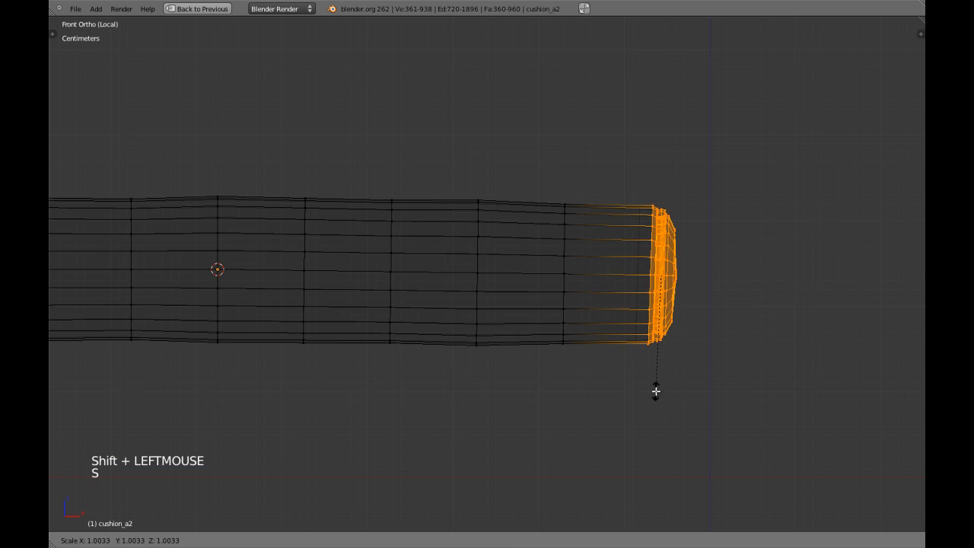
{"action": "left_click", "coordinate": [654, 400], "text": "shift"}
{"action": "key", "text": "z"}
{"action": "scroll", "coordinate": [446, 261], "scroll_direction": "down", "scroll_amount": 3}
{"action": "key", "text": "Tab"}
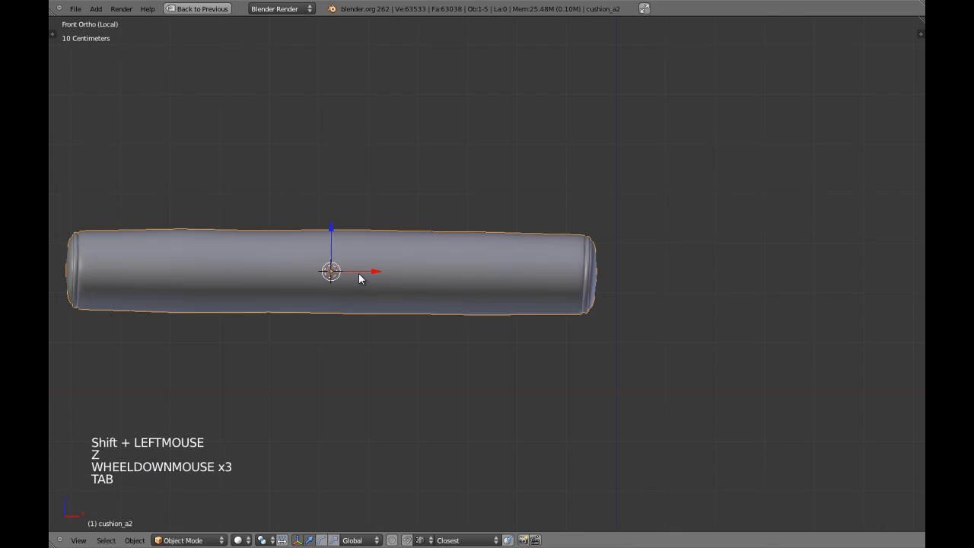
Select the middle edge loop of the backrest bolster and enable proportional editing.
{"action": "key", "text": "Tab"}
{"action": "key", "text": "a"}
{"action": "key", "text": "a"}
{"action": "key", "text": "a"}
{"action": "right_click", "coordinate": [331, 251], "text": "alt+shift"}
{"action": "middle_click_drag", "start_coordinate": [331, 269], "coordinate": [392, 275], "text": "shift"}
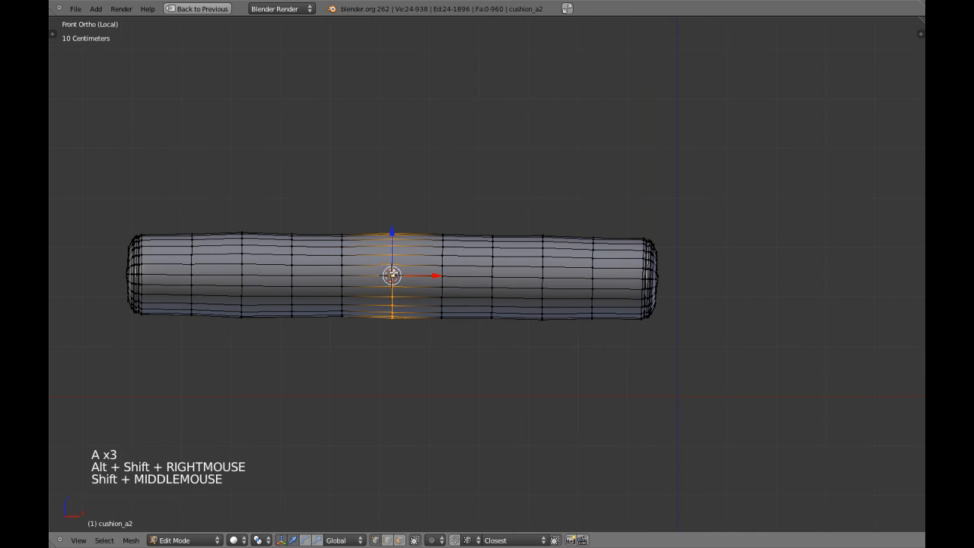
{"action": "middle_click_drag", "start_coordinate": [456, 299], "coordinate": [464, 301], "text": "shift"}
{"action": "key", "text": "o"}
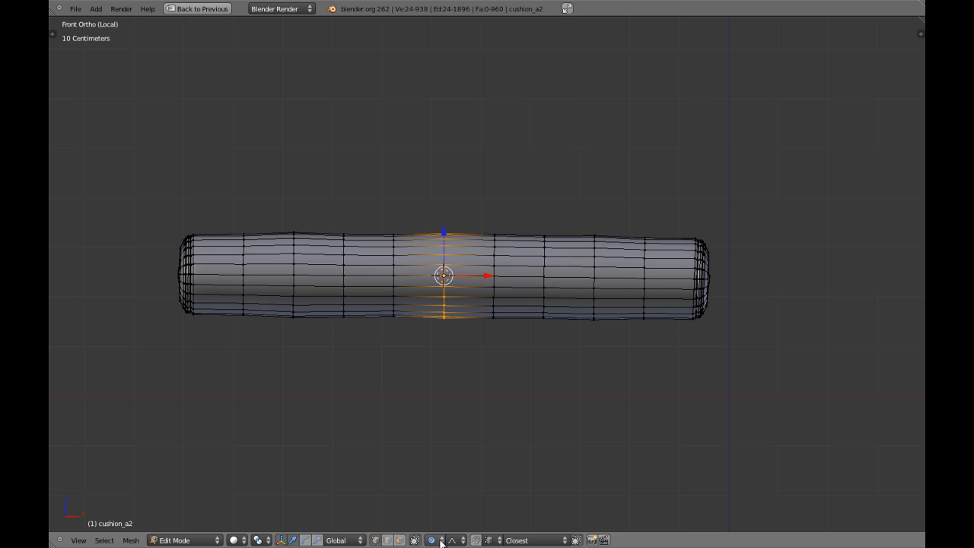
Reduce the proportional editing size to 0.26 without moving the middle loop.
{"action": "left_click_drag", "start_coordinate": [447, 248], "coordinate": [445, 236]}
{"action": "scroll", "coordinate": [467, 310], "scroll_direction": "down", "scroll_amount": 3}
{"action": "key", "text": "g"}
{"action": "scroll", "coordinate": [467, 311], "scroll_direction": "up", "scroll_amount": 4}
{"action": "scroll", "coordinate": [467, 311], "scroll_direction": "up", "scroll_amount": 3}
{"action": "scroll", "coordinate": [467, 312], "scroll_direction": "up", "scroll_amount": 1}
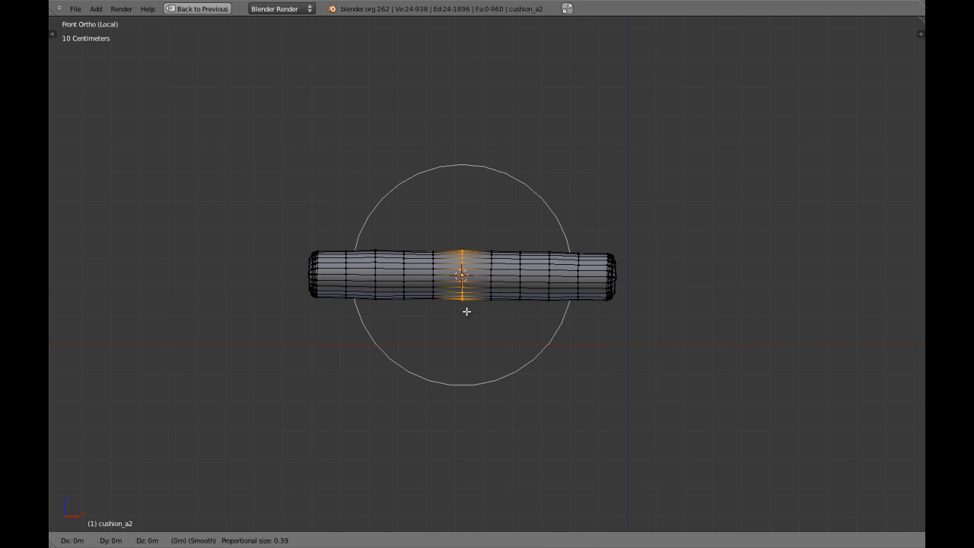
{"action": "scroll", "coordinate": [467, 311], "scroll_direction": "up", "scroll_amount": 3}
{"action": "scroll", "coordinate": [467, 311], "scroll_direction": "up", "scroll_amount": 1}
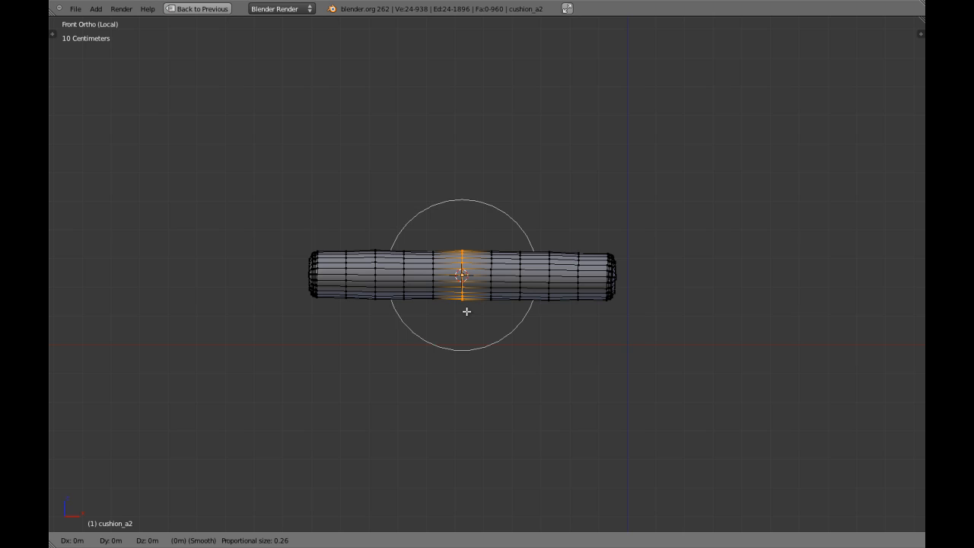
{"action": "right_click", "coordinate": [467, 312]}
Scale up slightly the edge loop nearest the −X end and rotate it a little in the front view, using proportional editing.
{"action": "key", "text": "KP_7"}
{"action": "scroll", "coordinate": [466, 308], "scroll_direction": "up", "scroll_amount": 3}
{"action": "key", "text": "a"}
{"action": "middle_click_drag", "start_coordinate": [453, 297], "coordinate": [504, 327], "text": "shift"}
{"action": "key", "text": "z"}
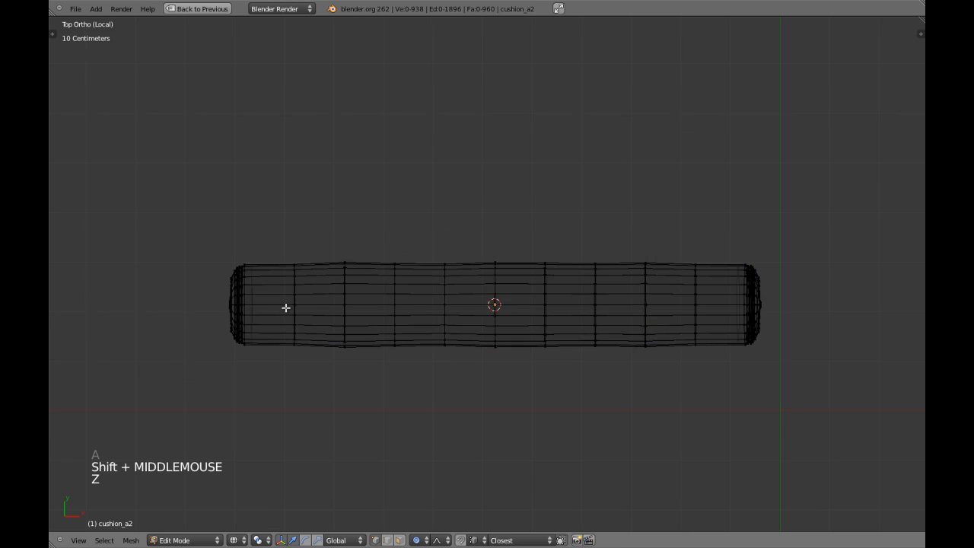
{"action": "key", "text": "z"}
{"action": "right_click", "coordinate": [293, 308], "text": "alt+shift"}
{"action": "middle_click_drag", "start_coordinate": [390, 316], "coordinate": [446, 328], "text": "shift"}
{"action": "key", "text": "s"}
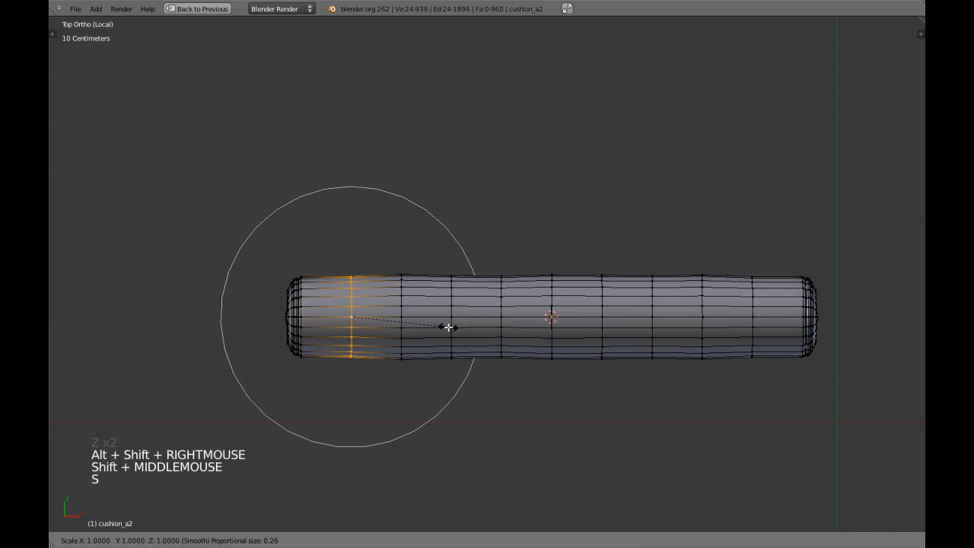
{"action": "left_click", "coordinate": [457, 327], "text": "shift"}
{"action": "key", "text": "KP_1"}
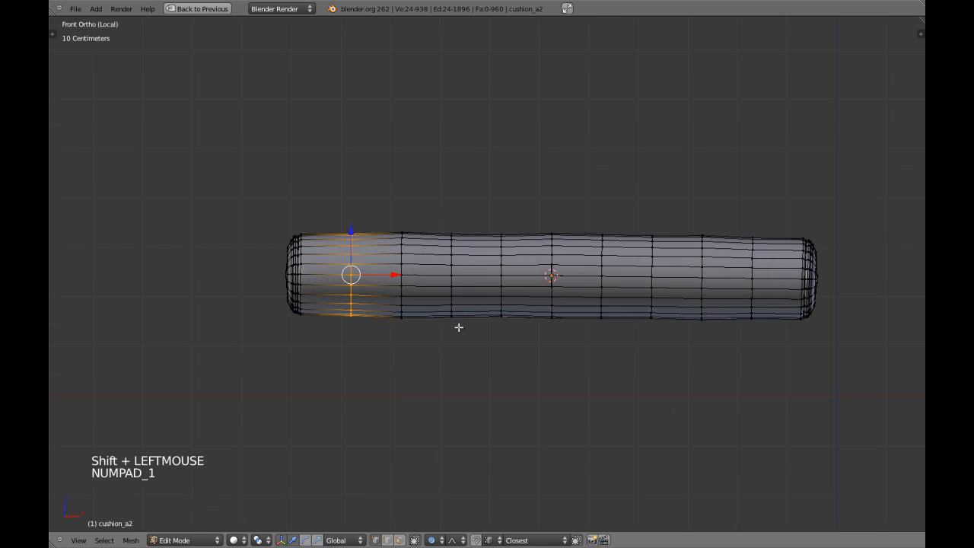
{"action": "key", "text": "r"}
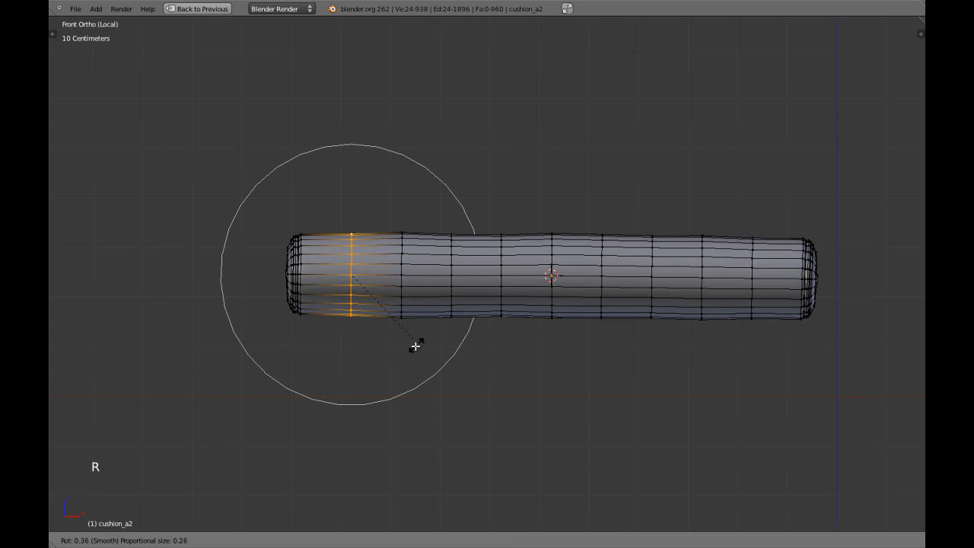
{"action": "left_click", "coordinate": [404, 351], "text": "shift"}
Lower the middle edge loop slightly along Z and raise the second loop toward −X a little, using proportional editing.
{"action": "key", "text": "a"}
{"action": "right_click", "coordinate": [551, 272], "text": "alt+shift"}
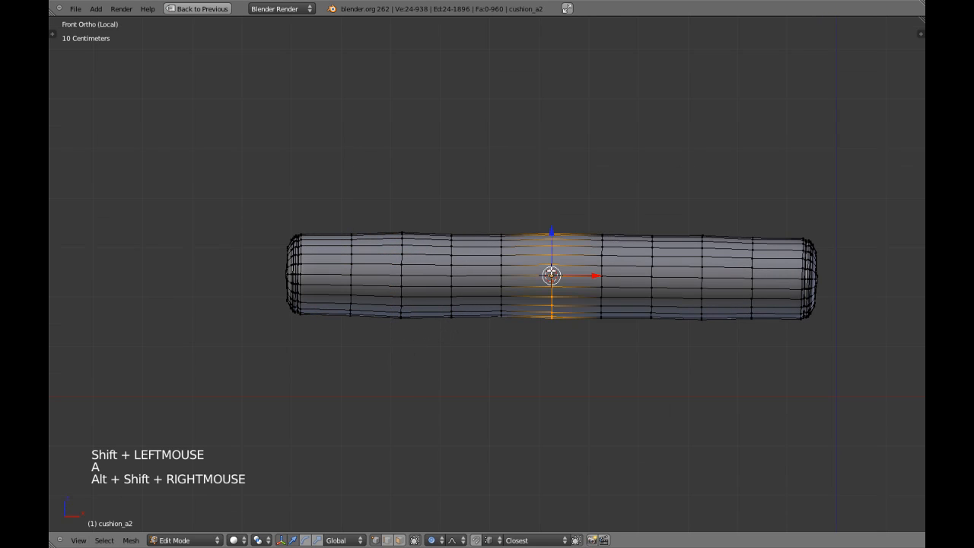
{"action": "key", "text": "g"}
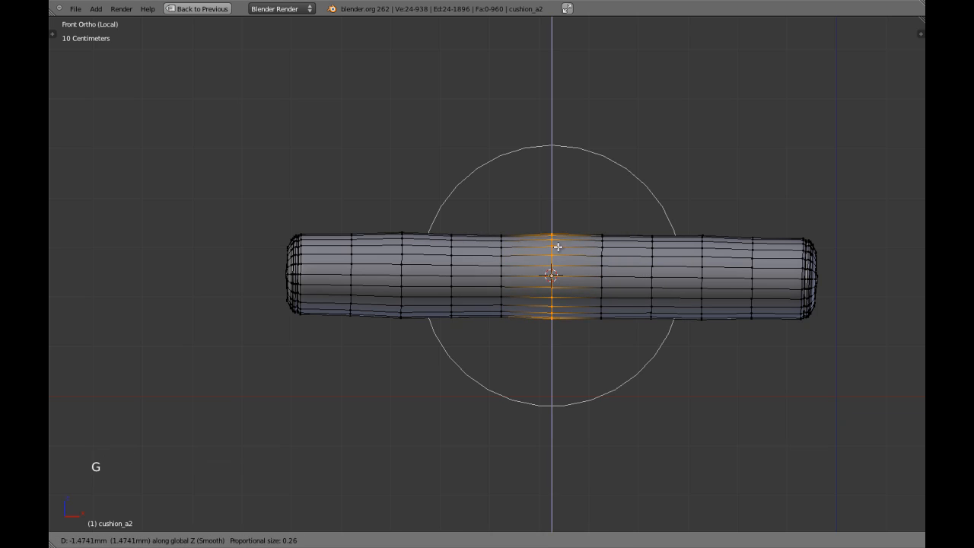
{"action": "left_click", "coordinate": [480, 247], "text": "shift"}
{"action": "key", "text": "a"}
{"action": "right_click", "coordinate": [451, 259], "text": "alt+shift"}
{"action": "key", "text": "g"}
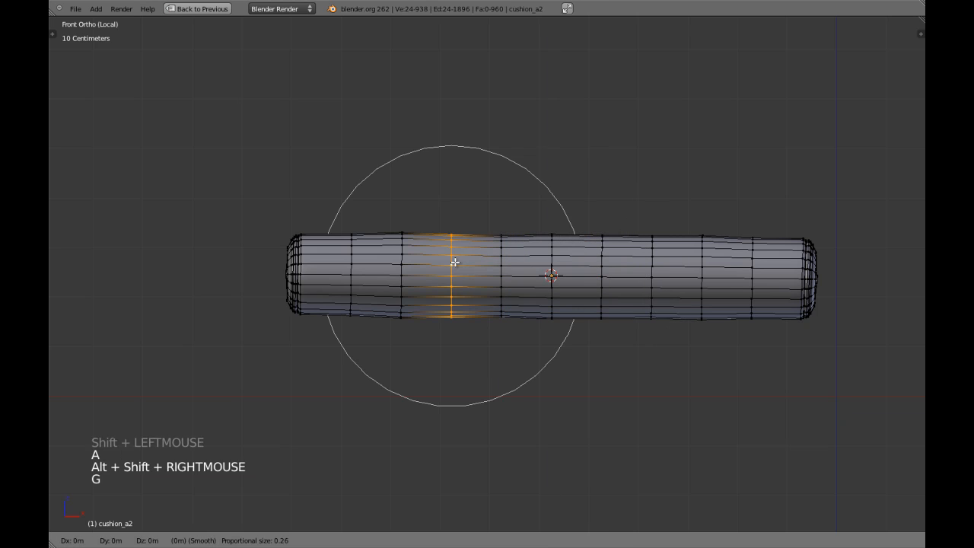
{"action": "left_click", "coordinate": [461, 249]}
Circle-select the +X end cap in wireframe, then move and rotate it slightly with proportional editing.
{"action": "key", "text": "z"}
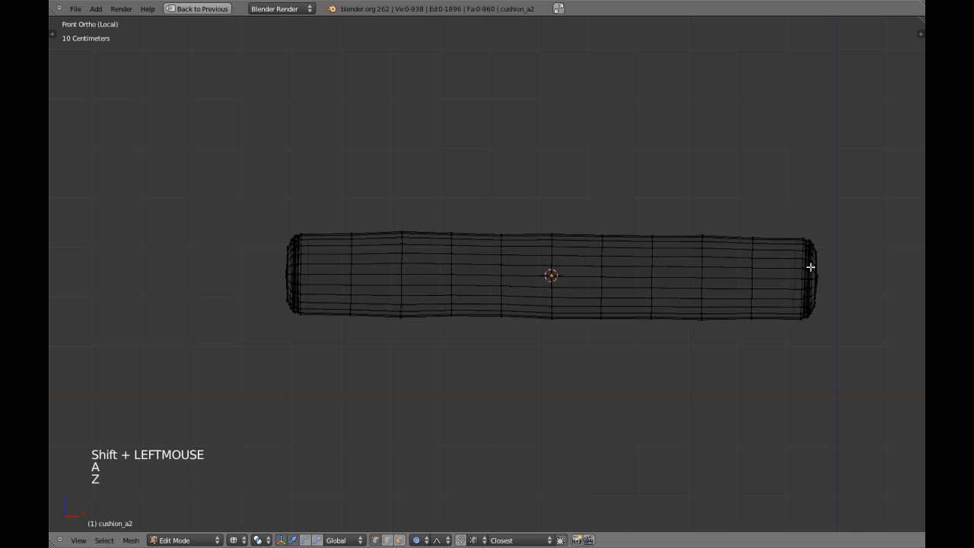
{"action": "middle_click_drag", "start_coordinate": [825, 271], "coordinate": [774, 271], "text": "shift"}
{"action": "key", "text": "c"}
{"action": "left_click_drag", "start_coordinate": [774, 241], "coordinate": [779, 329]}
{"action": "right_click", "coordinate": [779, 328]}
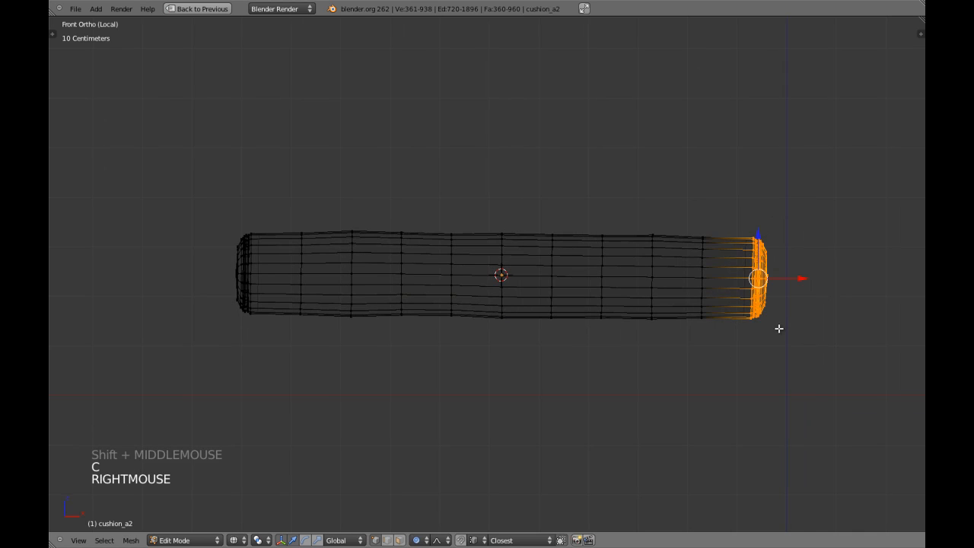
{"action": "key", "text": "g"}
{"action": "key", "text": "g"}
{"action": "left_click", "coordinate": [770, 335], "text": "shift"}
{"action": "key", "text": "r"}
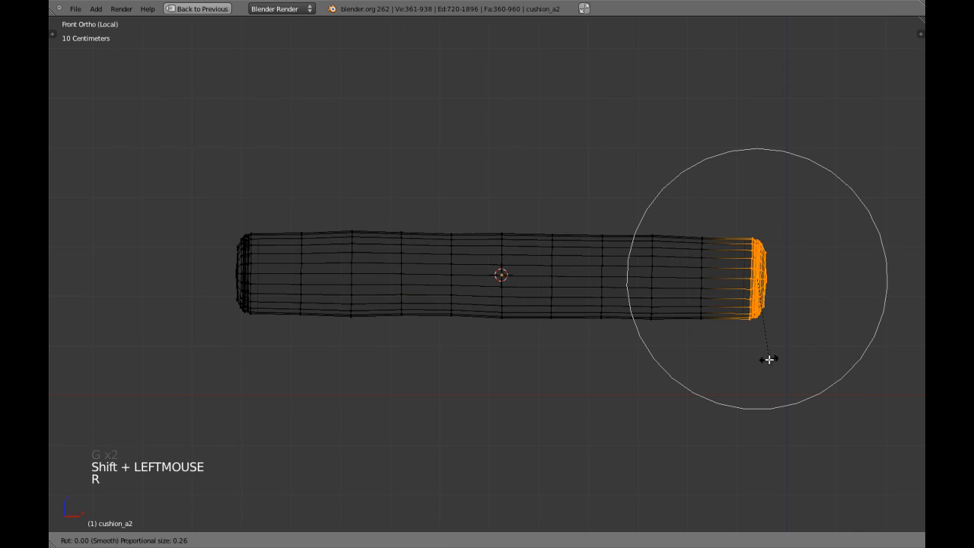
{"action": "left_click", "coordinate": [721, 360], "text": "shift"}
{"action": "key", "text": "a"}
{"action": "key", "text": "z"}
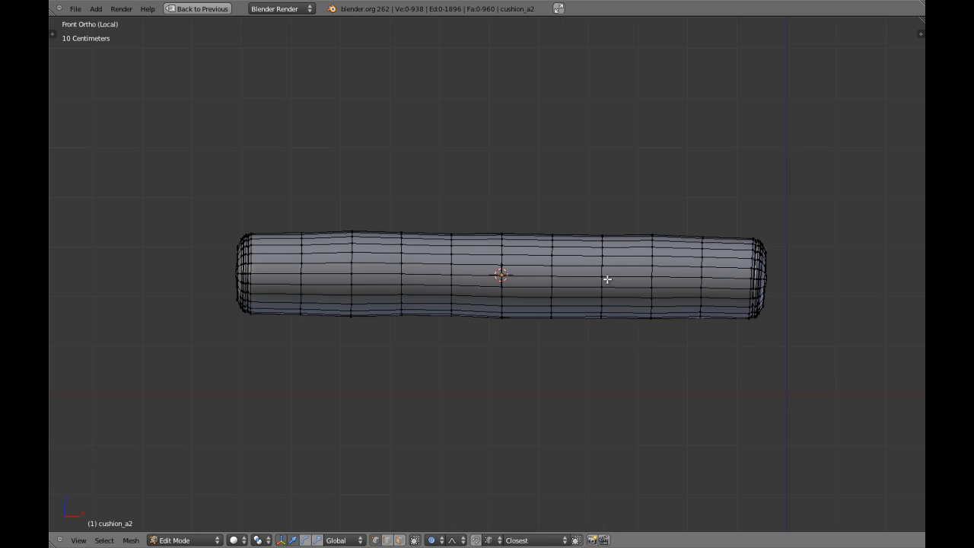
Turn off proportional editing and leave the bolster mesh with nothing selected.
{"action": "key", "text": "o"}
{"action": "key", "text": "o"}
{"action": "key", "text": "o"}
{"action": "key", "text": "o"}
{"action": "key", "text": "o"}
{"action": "key", "text": "ctrl+Tab"}
{"action": "key", "text": "a"}
{"action": "key", "text": "a"}
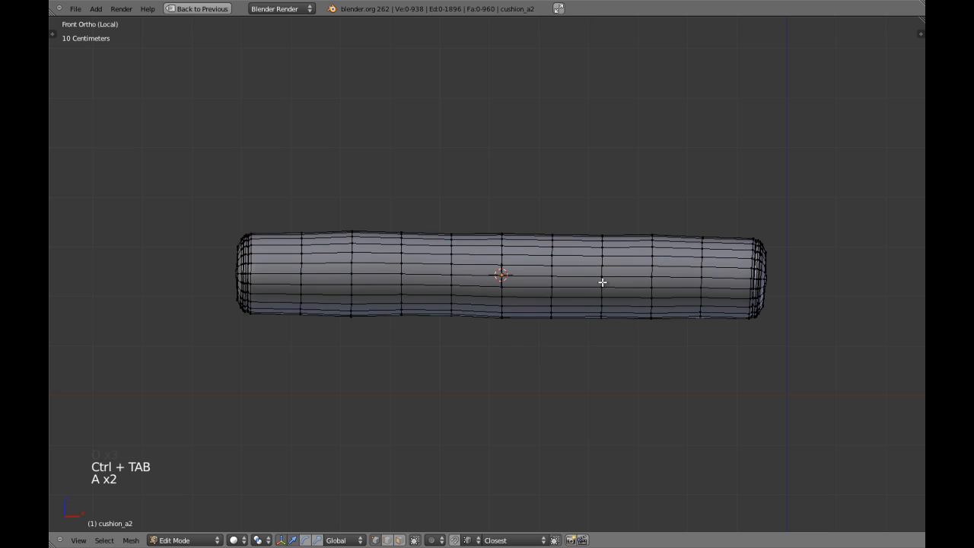
Scale up slightly the second edge loop from the middle on the bolster's +X side.
{"action": "right_click", "coordinate": [602, 283], "text": "alt+shift"}
{"action": "middle_click_drag", "start_coordinate": [602, 283], "coordinate": [561, 302], "text": "shift"}
{"action": "scroll", "coordinate": [561, 302], "scroll_direction": "up", "scroll_amount": 2}
{"action": "key", "text": "s"}
{"action": "key", "text": "s"}
{"action": "key", "text": "s"}
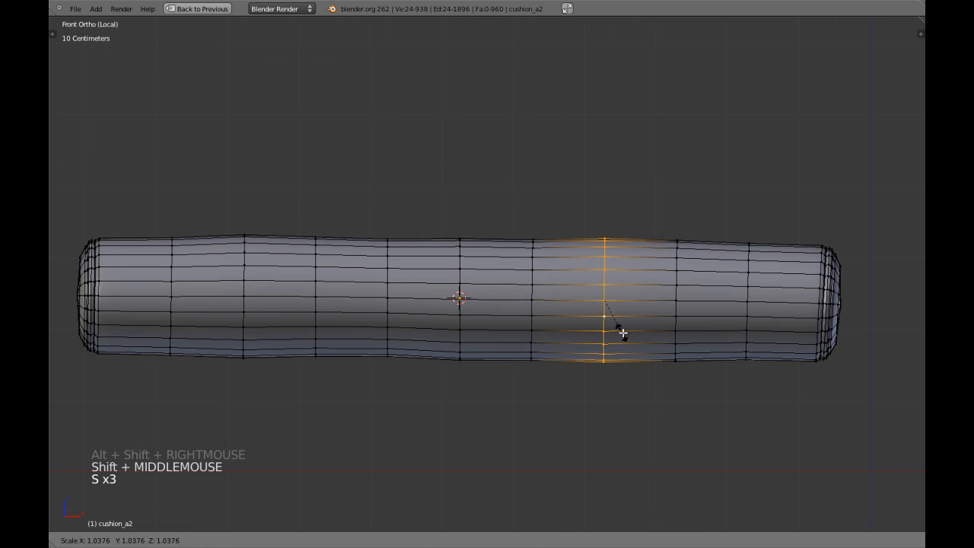
{"action": "left_click", "coordinate": [622, 332], "text": "shift"}
Leave edit mode and local view to show the bolster with the whole sofa from the front.
{"action": "middle_click_drag", "start_coordinate": [623, 332], "coordinate": [515, 271], "text": "shift"}
{"action": "scroll", "coordinate": [583, 320], "scroll_direction": "down", "scroll_amount": 3}
{"action": "key", "text": "a"}
{"action": "scroll", "coordinate": [579, 318], "scroll_direction": "up", "scroll_amount": 3}
{"action": "scroll", "coordinate": [500, 272], "scroll_direction": "down", "scroll_amount": 1}
{"action": "key", "text": "Tab"}
{"action": "scroll", "coordinate": [511, 276], "scroll_direction": "down", "scroll_amount": 3}
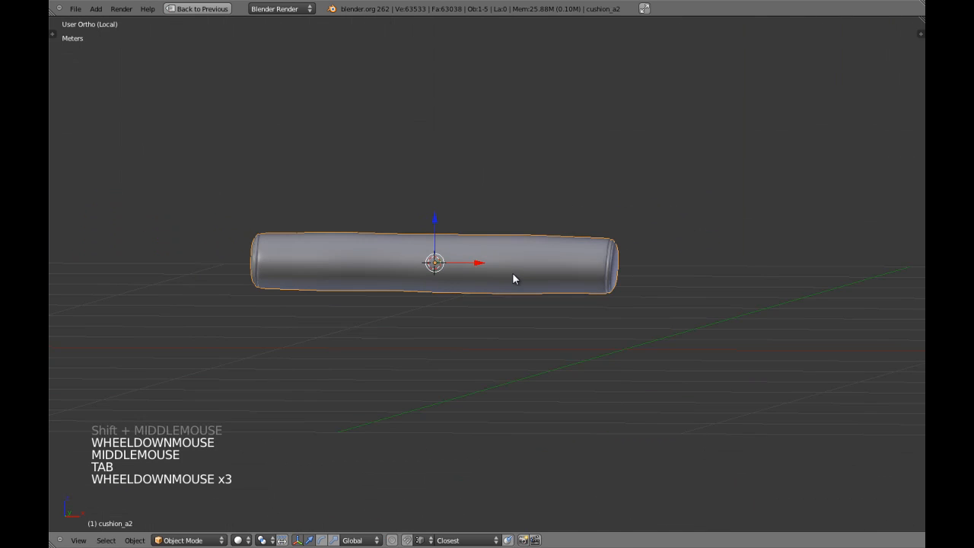
{"action": "key", "text": "KP_Divide"}
{"action": "key", "text": "a"}
{"action": "key", "text": "a"}
{"action": "scroll", "coordinate": [513, 274], "scroll_direction": "down", "scroll_amount": 2}
{"action": "key", "text": "KP_1"}
{"action": "scroll", "coordinate": [513, 274], "scroll_direction": "up", "scroll_amount": 2}
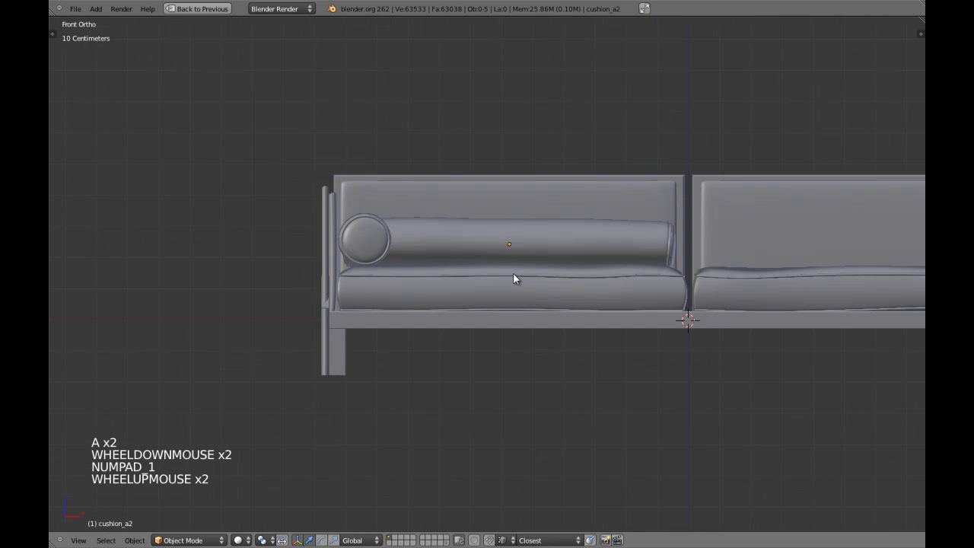
Raise the second and third edge loops from the middle on the backrest bolster's −X side slightly along Z.
{"action": "scroll", "coordinate": [514, 272], "scroll_direction": "down", "scroll_amount": 1}
{"action": "right_click", "coordinate": [508, 240]}
{"action": "scroll", "coordinate": [504, 246], "scroll_direction": "up", "scroll_amount": 3}
{"action": "key", "text": "Tab"}
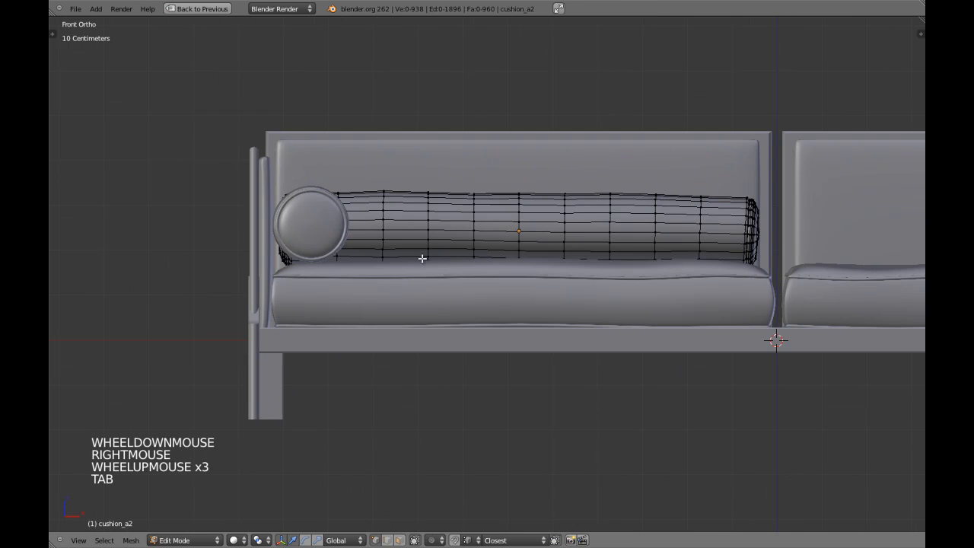
{"action": "middle_click_drag", "start_coordinate": [423, 259], "coordinate": [432, 265], "text": "shift"}
{"action": "key", "text": "a"}
{"action": "scroll", "coordinate": [432, 265], "scroll_direction": "up", "scroll_amount": 2}
{"action": "key", "text": "a"}
{"action": "right_click", "coordinate": [423, 204], "text": "alt+shift"}
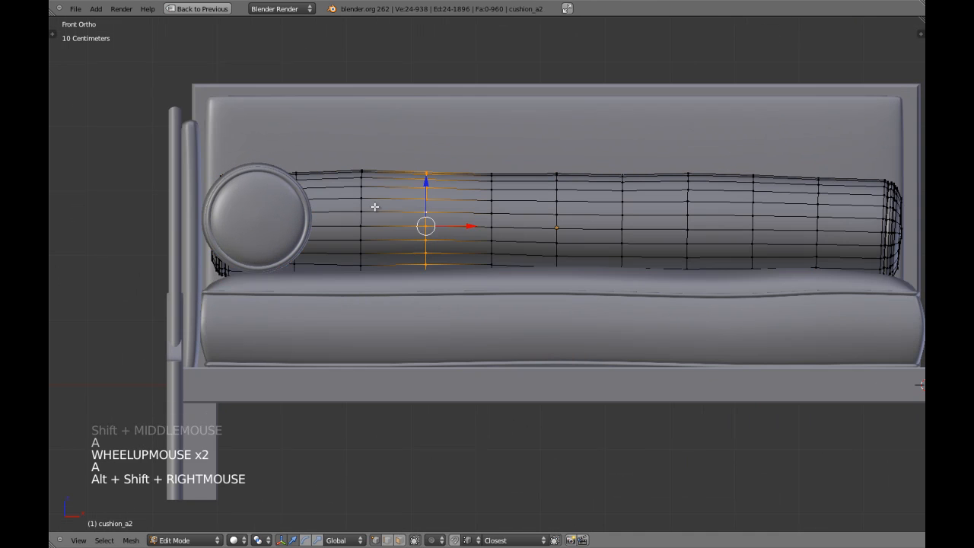
{"action": "right_click", "coordinate": [364, 207], "text": "alt+shift"}
{"action": "middle_click_drag", "start_coordinate": [363, 207], "coordinate": [406, 238], "text": "shift"}
{"action": "scroll", "coordinate": [405, 237], "scroll_direction": "up", "scroll_amount": 3}
{"action": "key", "text": "g"}
{"action": "key", "text": "z"}
{"action": "left_click", "coordinate": [417, 202], "text": "shift"}
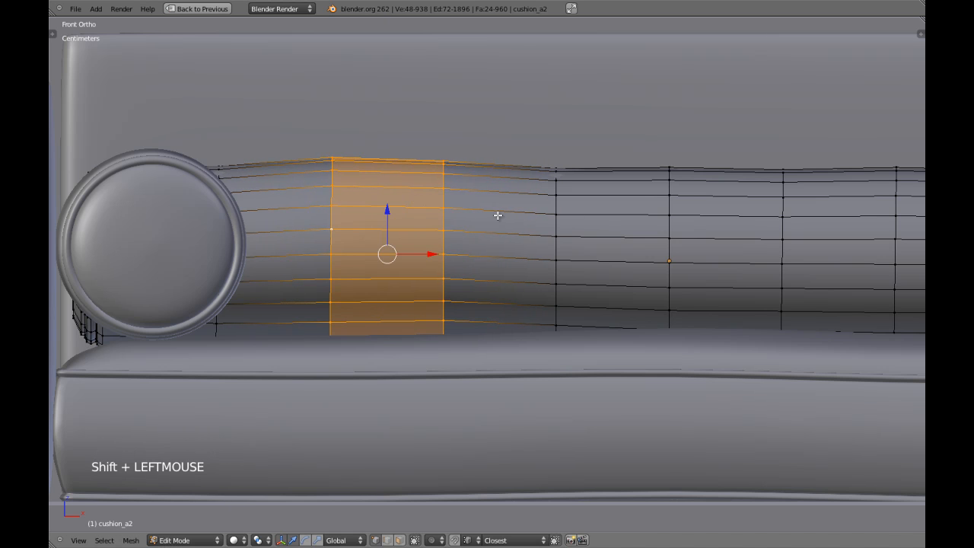
Raise the edge loop next to the middle on the −X side slightly along Z and adjust its scale.
{"action": "key", "text": "a"}
{"action": "right_click", "coordinate": [559, 223], "text": "alt+shift"}
{"action": "key", "text": "g"}
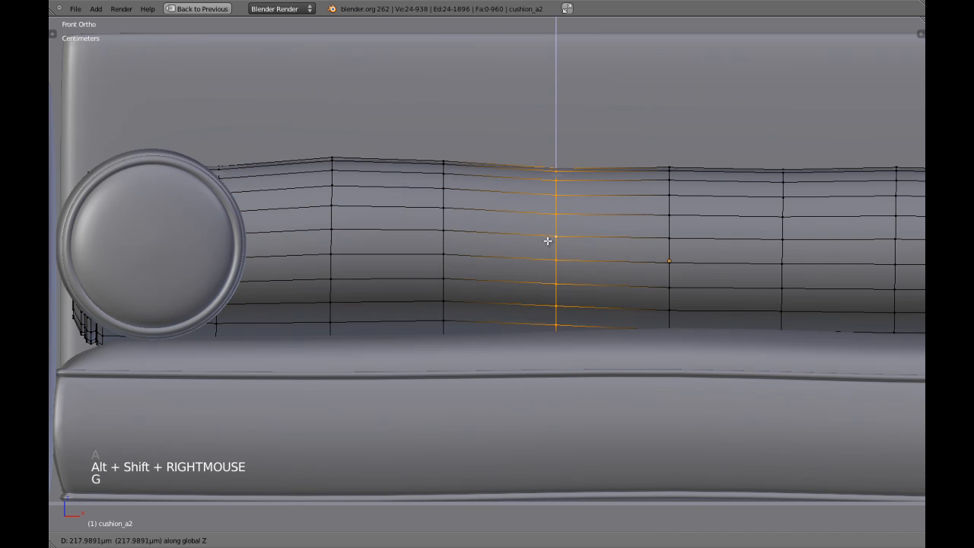
{"action": "left_click", "coordinate": [553, 223], "text": "shift"}
{"action": "key", "text": "s"}
{"action": "left_click", "coordinate": [651, 274], "text": "shift"}
{"action": "key", "text": "Tab"}
{"action": "scroll", "coordinate": [582, 312], "scroll_direction": "down", "scroll_amount": 5}
{"action": "key", "text": "Tab"}
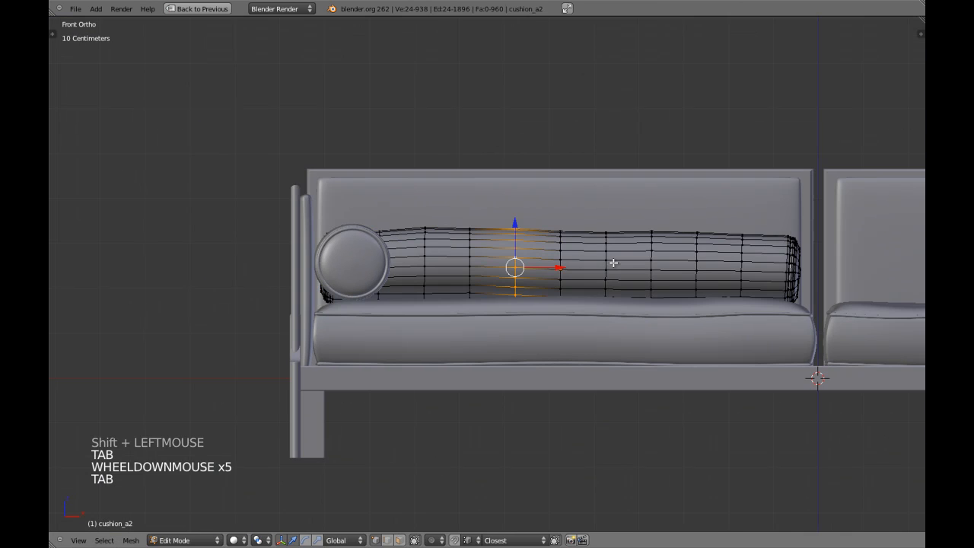
Scale down slightly the middle edge loop of the backrest bolster.
{"action": "middle_click_drag", "start_coordinate": [614, 263], "coordinate": [526, 261], "text": "shift"}
{"action": "scroll", "coordinate": [526, 261], "scroll_direction": "up", "scroll_amount": 2}
{"action": "key", "text": "a"}
{"action": "right_click", "coordinate": [533, 252], "text": "alt+shift"}
{"action": "key", "text": "s"}
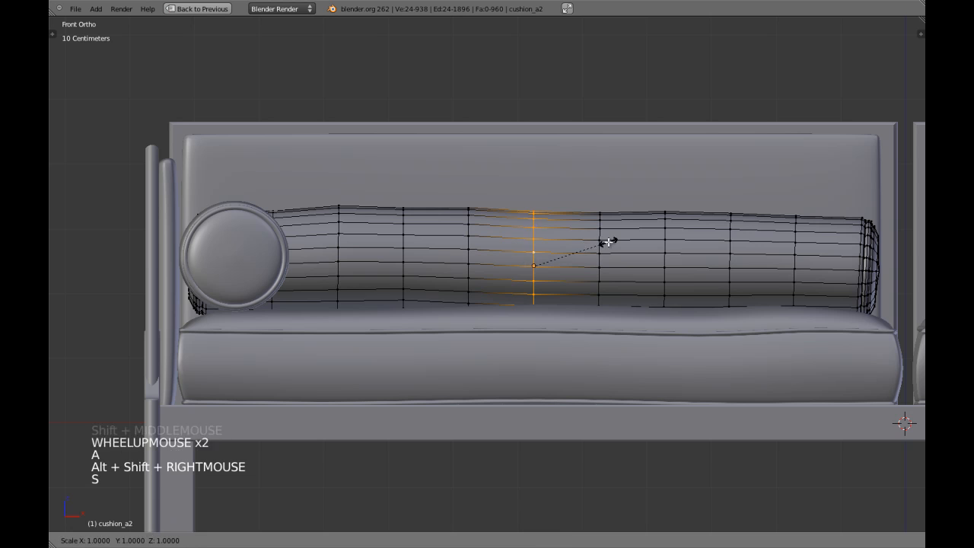
{"action": "left_click", "coordinate": [600, 246], "text": "shift"}
{"action": "middle_click_drag", "start_coordinate": [609, 245], "coordinate": [575, 245], "text": "shift"}
{"action": "key", "text": "a"}
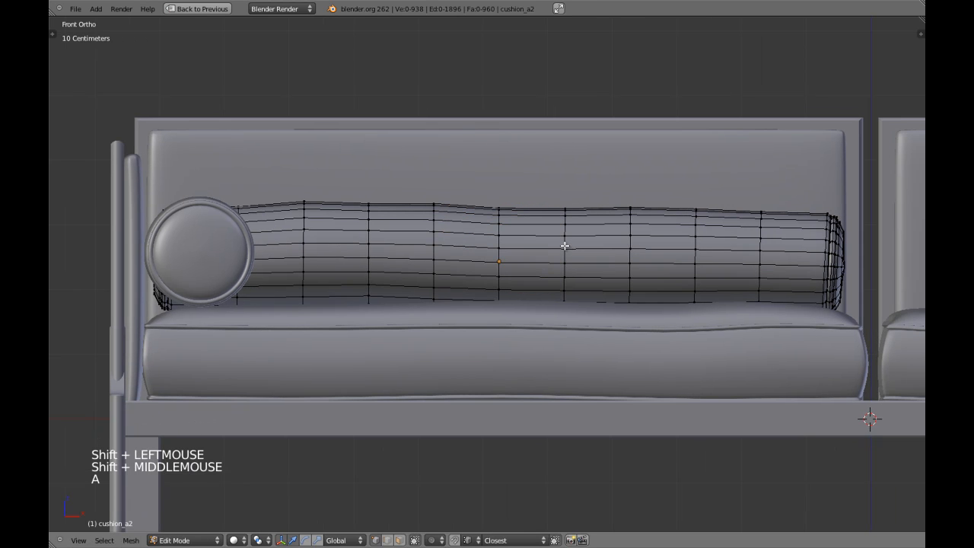
Adjust the scale of the edge loop next to the middle on the +X side and lower it slightly along Z.
{"action": "right_click", "coordinate": [565, 246], "text": "alt+shift"}
{"action": "key", "text": "s"}
{"action": "left_click", "coordinate": [607, 236], "text": "shift"}
{"action": "key", "text": "g"}
{"action": "key", "text": "z"}
{"action": "left_click", "coordinate": [606, 244], "text": "shift"}
{"action": "key", "text": "Tab"}
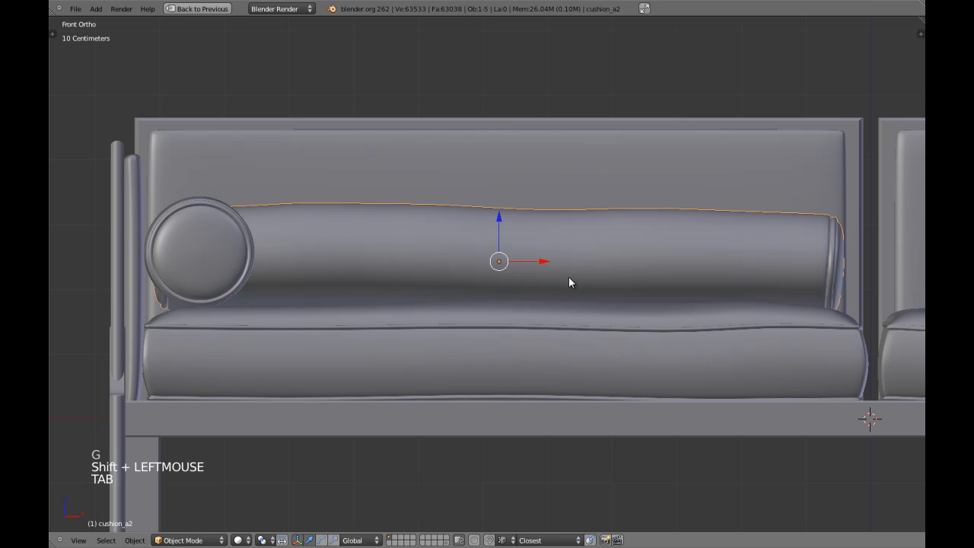
{"action": "scroll", "coordinate": [568, 277], "scroll_direction": "down", "scroll_amount": 5}
{"action": "key", "text": "a"}
{"action": "middle_click_drag", "start_coordinate": [569, 276], "coordinate": [480, 373]}
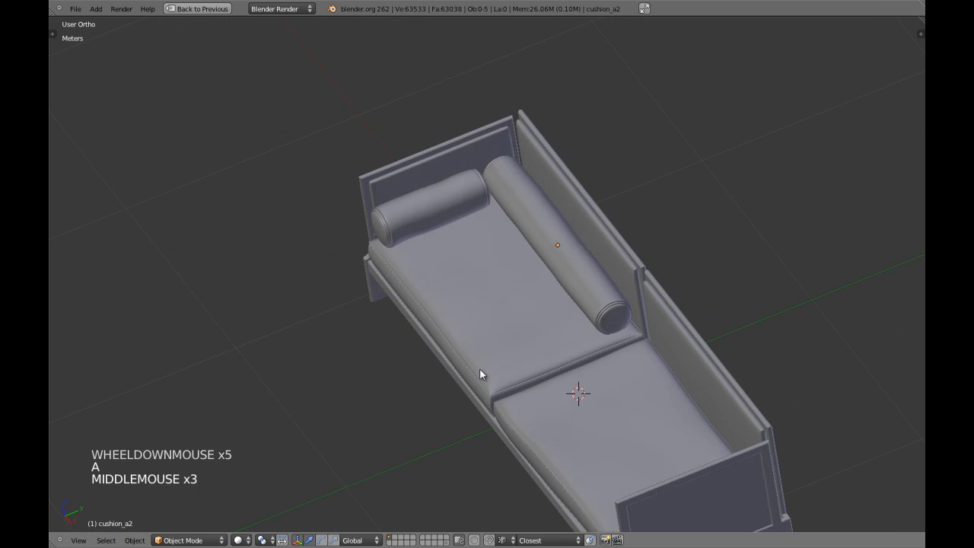
In top view with proportional editing on, shift the backrest bolster's second edge loop from the −X end slightly toward −Y.
{"action": "key", "text": "KP_7"}
{"action": "scroll", "coordinate": [482, 373], "scroll_direction": "up", "scroll_amount": 2}
{"action": "key", "text": "Tab"}
{"action": "middle_click_drag", "start_coordinate": [492, 231], "coordinate": [491, 329], "text": "shift"}
{"action": "key", "text": "z"}
{"action": "key", "text": "z"}
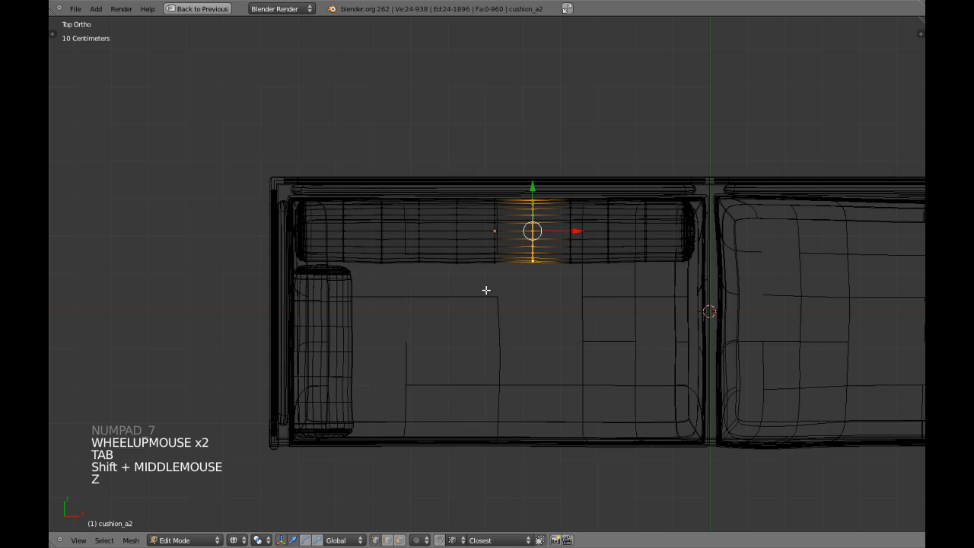
{"action": "key", "text": "o"}
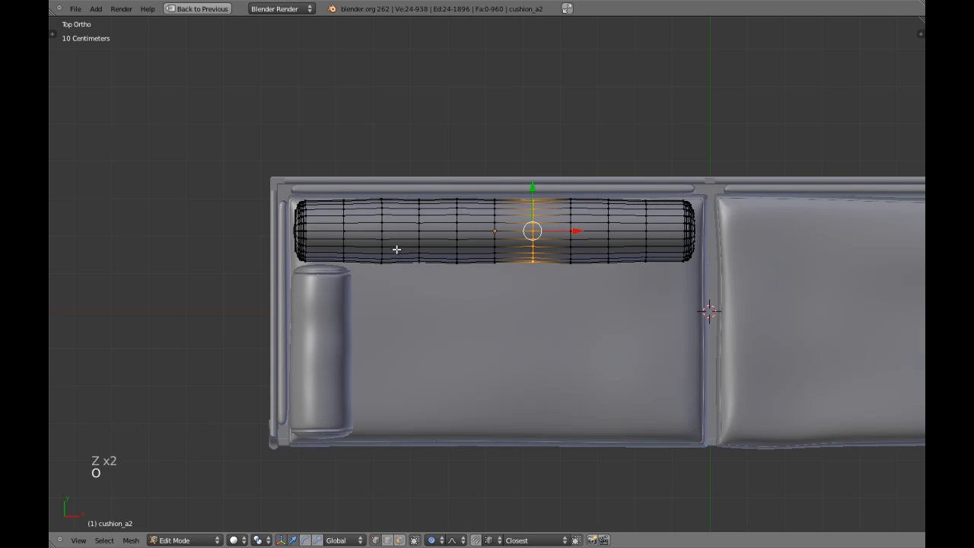
{"action": "key", "text": "a"}
{"action": "right_click", "coordinate": [380, 236], "text": "alt+shift"}
{"action": "middle_click_drag", "start_coordinate": [380, 236], "coordinate": [460, 278], "text": "shift"}
{"action": "scroll", "coordinate": [460, 278], "scroll_direction": "up", "scroll_amount": 2}
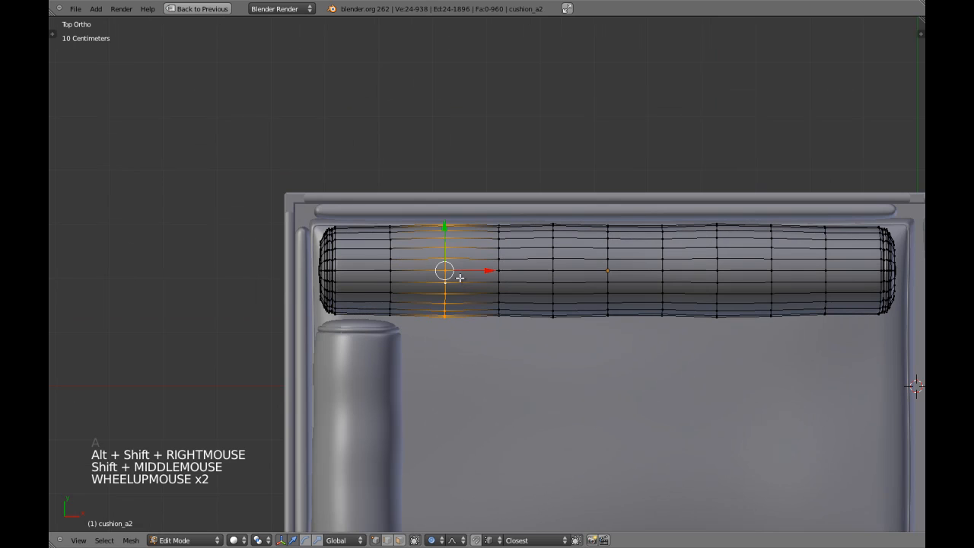
{"action": "key", "text": "g"}
{"action": "key", "text": "y"}
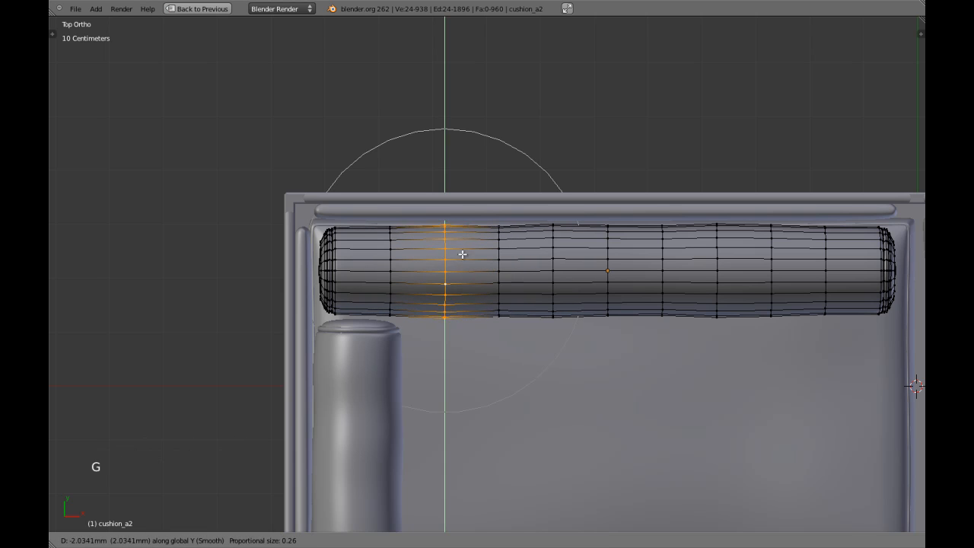
{"action": "left_click", "coordinate": [383, 258], "text": "shift"}
Add the edge loop nearest the −X end to the selection and shift both loops slightly toward −Y.
{"action": "right_click", "coordinate": [388, 265], "text": "alt+shift"}
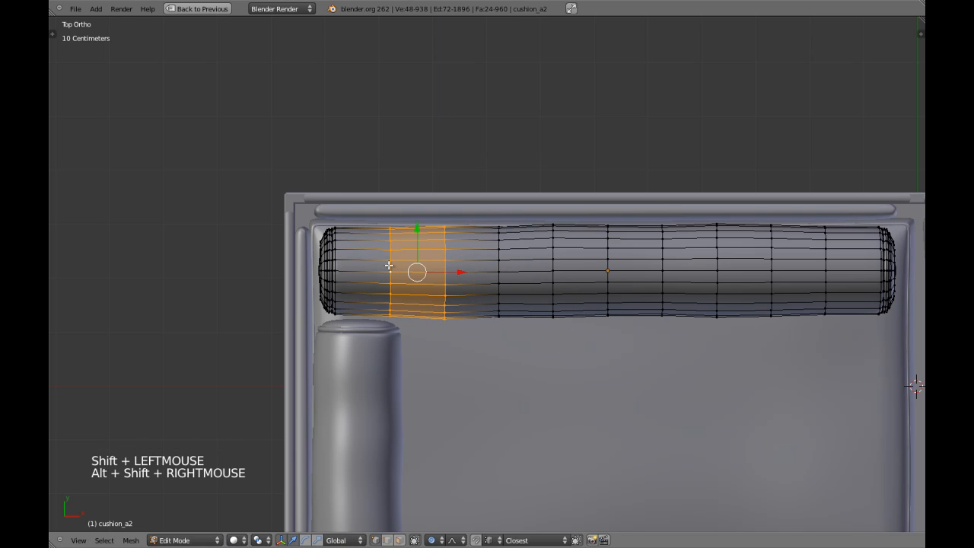
{"action": "key", "text": "g"}
{"action": "key", "text": "y"}
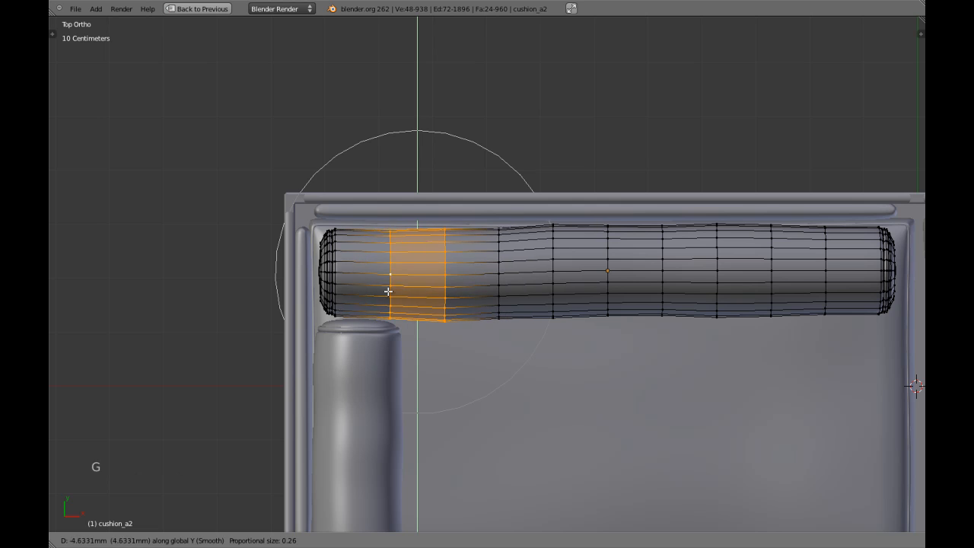
{"action": "left_click", "coordinate": [387, 288], "text": "shift"}
Shift the two edge loops nearest the backrest bolster's +X end slightly toward +Y.
{"action": "key", "text": "a"}
{"action": "middle_click_drag", "start_coordinate": [705, 305], "coordinate": [557, 308], "text": "shift"}
{"action": "right_click", "coordinate": [632, 281], "text": "alt+shift"}
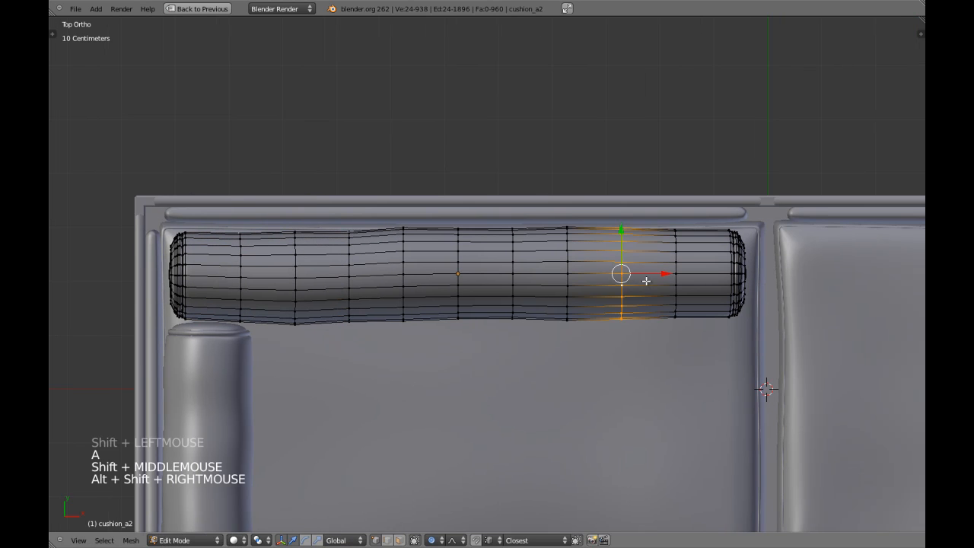
{"action": "right_click", "coordinate": [675, 282], "text": "alt+shift"}
{"action": "key", "text": "g"}
{"action": "key", "text": "y"}
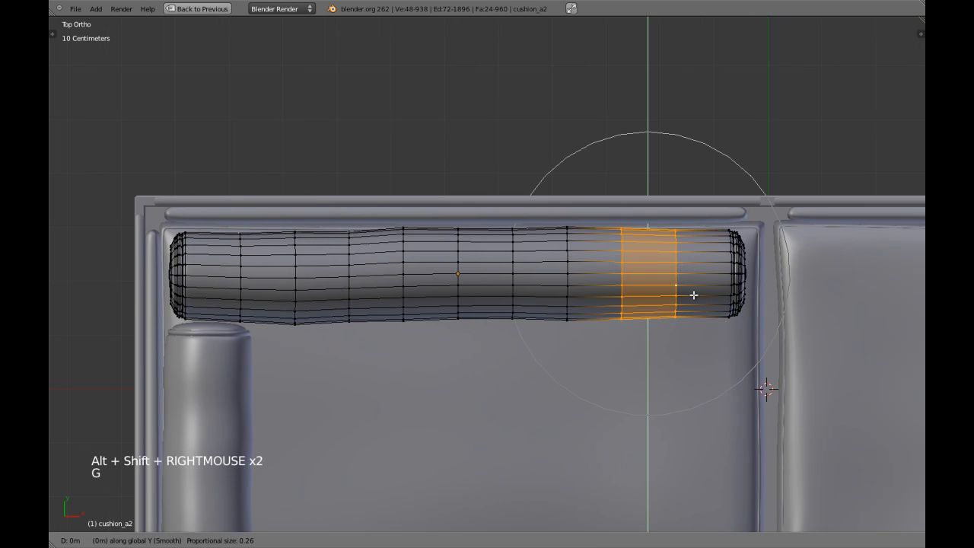
{"action": "left_click", "coordinate": [701, 277], "text": "shift"}
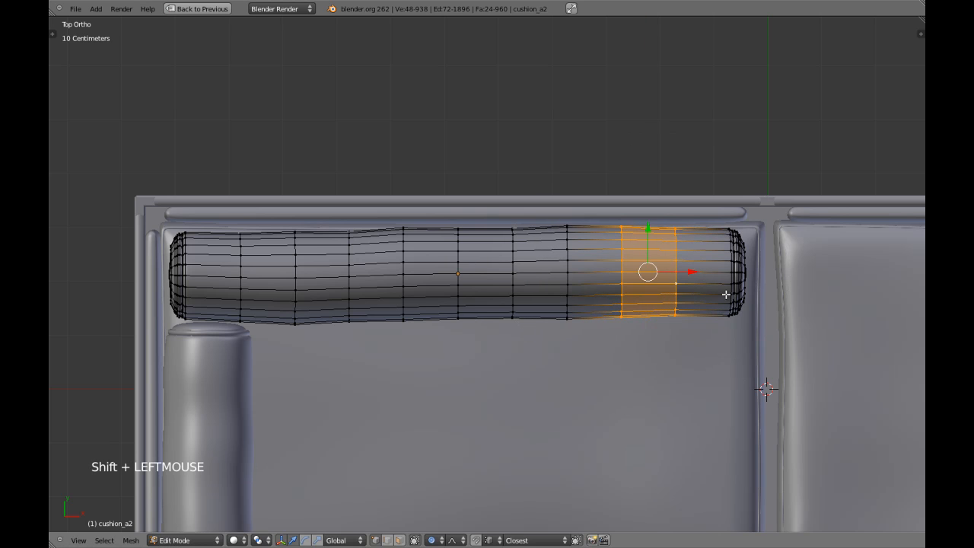
Select only the vertices of the backrest bolster's +X end cap, including the hidden ones behind it.
{"action": "key", "text": "z"}
{"action": "key", "text": "c"}
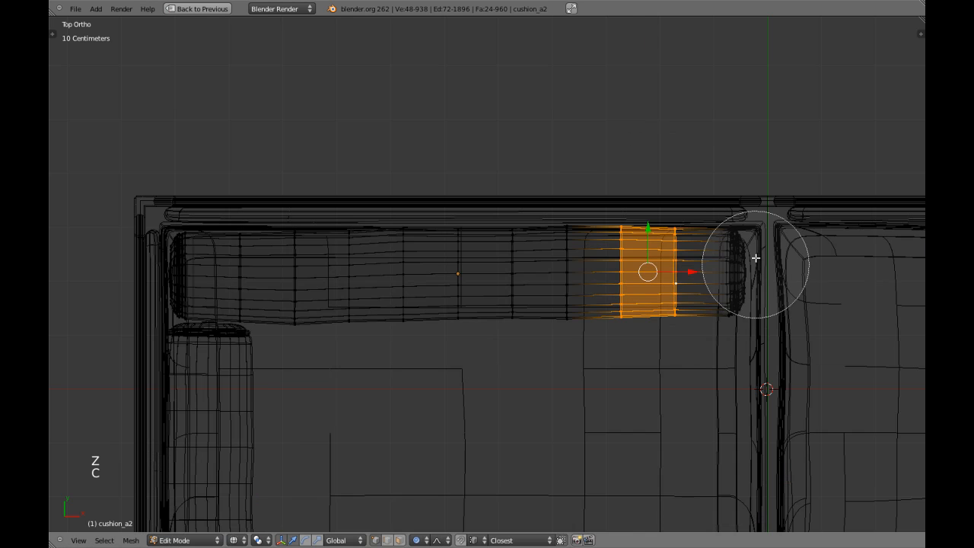
{"action": "left_click_drag", "start_coordinate": [755, 257], "coordinate": [735, 343]}
{"action": "right_click", "coordinate": [753, 325]}
{"action": "key", "text": "c"}
{"action": "middle_click_drag", "start_coordinate": [624, 276], "coordinate": [625, 275]}
{"action": "key", "text": "z"}
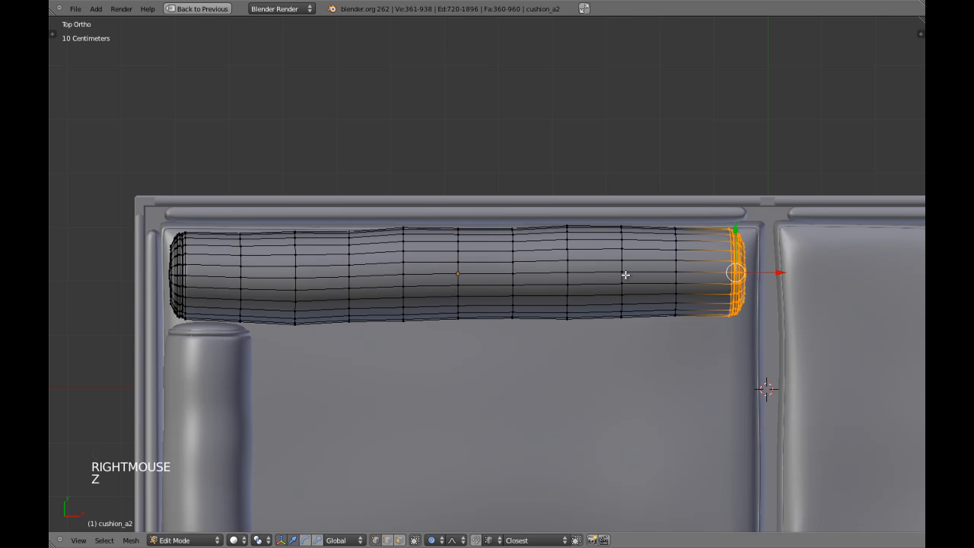
{"action": "key", "text": "o"}
{"action": "key", "text": "r"}
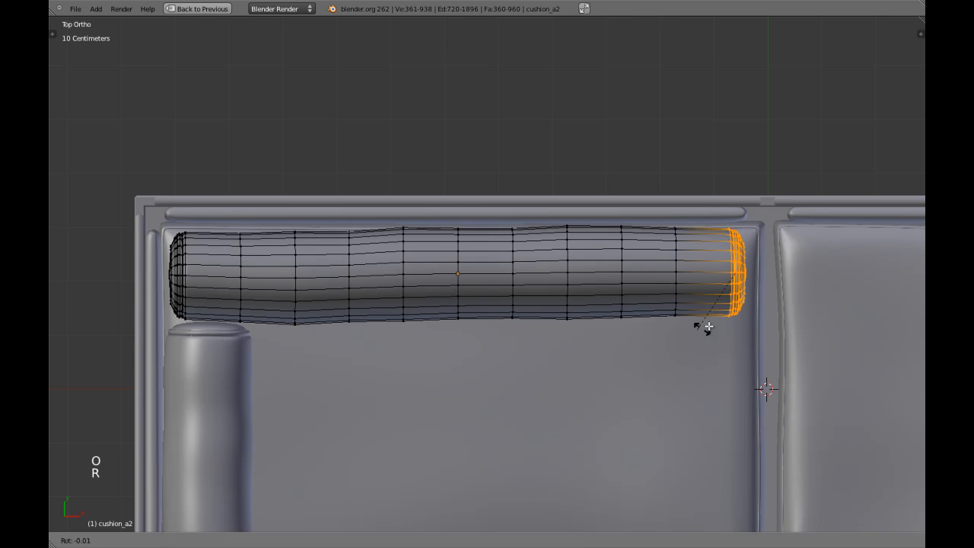
{"action": "right_click", "coordinate": [774, 287], "text": "shift"}
{"action": "key", "text": "o"}
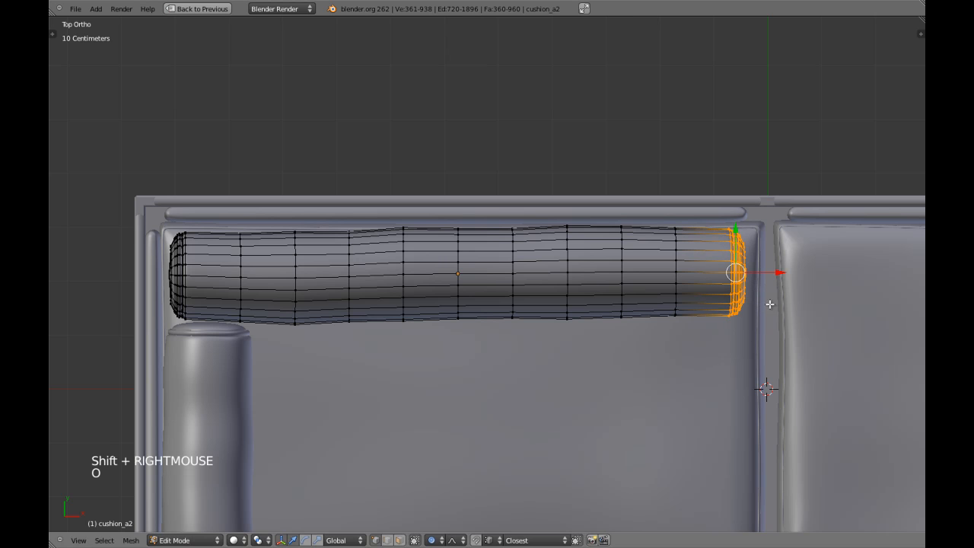
Rotate the +X end cap about −2.5° with proportional editing and shift it slightly toward +Y.
{"action": "key", "text": "r"}
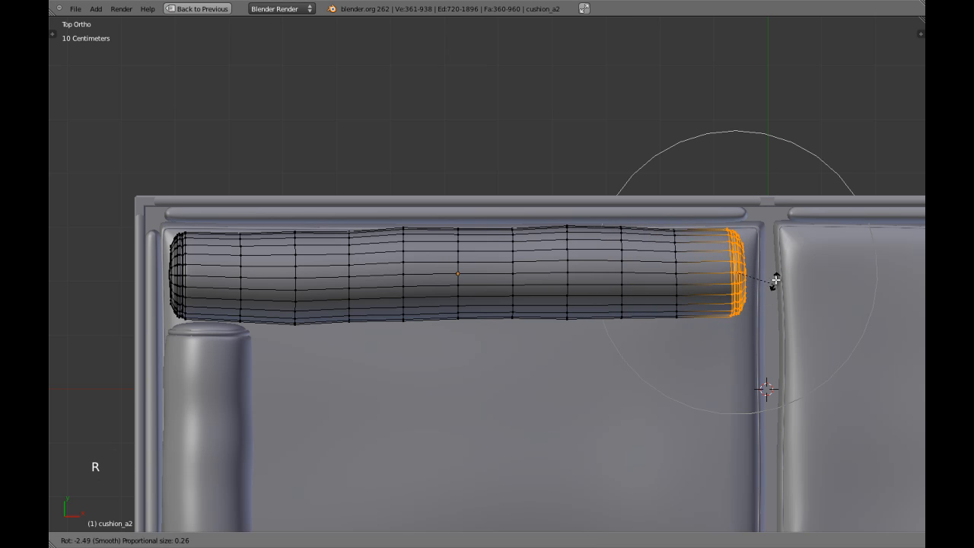
{"action": "left_click", "coordinate": [776, 280], "text": "shift"}
{"action": "key", "text": "g"}
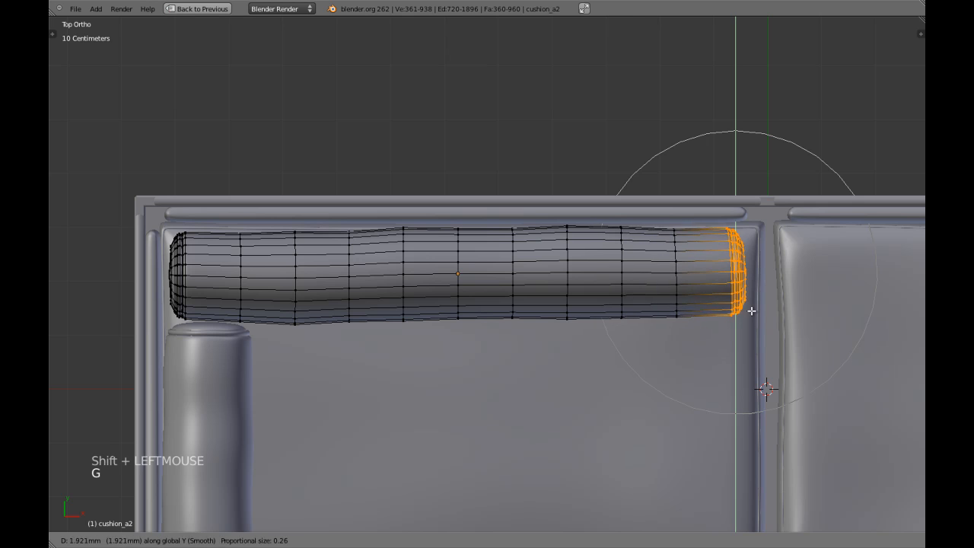
{"action": "left_click", "coordinate": [755, 300], "text": "shift"}
Examine how the backrest bolster fits against the seat cushion from perspective and front views.
{"action": "key", "text": "Tab"}
{"action": "scroll", "coordinate": [507, 343], "scroll_direction": "down", "scroll_amount": 5}
{"action": "key", "text": "a"}
{"action": "middle_click_drag", "start_coordinate": [507, 343], "coordinate": [472, 274]}
{"action": "key", "text": "a"}
{"action": "key", "text": "KP_1"}
{"action": "right_click", "coordinate": [489, 288]}
{"action": "key", "text": "KP_5"}
{"action": "key", "text": "KP_Decimal"}
{"action": "key", "text": "a"}
{"action": "key", "text": "a"}
{"action": "scroll", "coordinate": [491, 293], "scroll_direction": "down", "scroll_amount": 5}
{"action": "scroll", "coordinate": [485, 297], "scroll_direction": "up", "scroll_amount": 2}
{"action": "scroll", "coordinate": [579, 267], "scroll_direction": "up", "scroll_amount": 4}
{"action": "scroll", "coordinate": [470, 272], "scroll_direction": "up", "scroll_amount": 1}
{"action": "key", "text": "KP_1"}
{"action": "key", "text": "KP_5"}
Rotate the whole backrest bolster slightly about the Y axis and raise it about 1 cm along Z.
{"action": "right_click", "coordinate": [538, 272]}
{"action": "key", "text": "KP_5"}
{"action": "scroll", "coordinate": [563, 281], "scroll_direction": "up", "scroll_amount": 3}
{"action": "middle_click_drag", "start_coordinate": [565, 284], "coordinate": [479, 246], "text": "shift"}
{"action": "scroll", "coordinate": [525, 229], "scroll_direction": "up", "scroll_amount": 2}
{"action": "scroll", "coordinate": [505, 278], "scroll_direction": "up", "scroll_amount": 1}
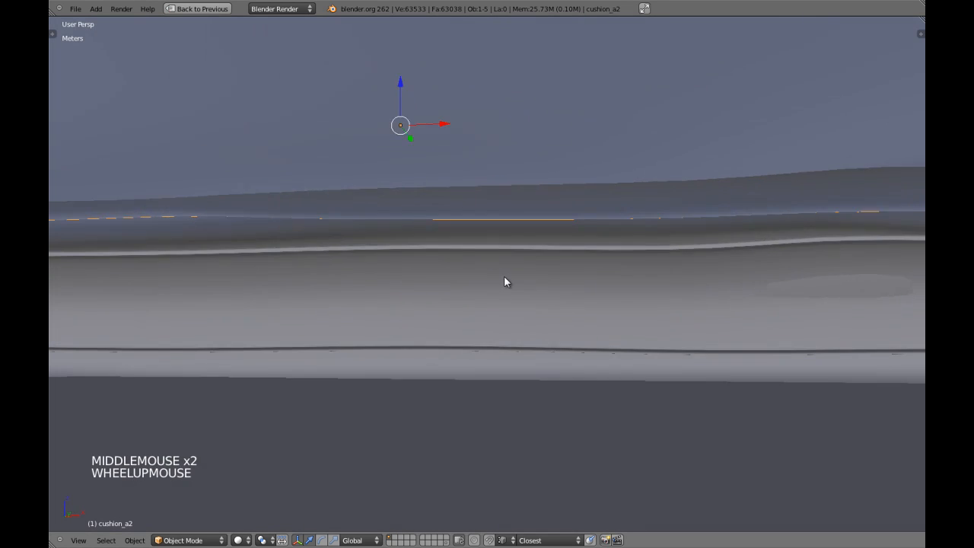
{"action": "scroll", "coordinate": [492, 280], "scroll_direction": "down", "scroll_amount": 1}
{"action": "middle_click_drag", "start_coordinate": [492, 280], "coordinate": [520, 283], "text": "shift"}
{"action": "scroll", "coordinate": [520, 283], "scroll_direction": "down", "scroll_amount": 1}
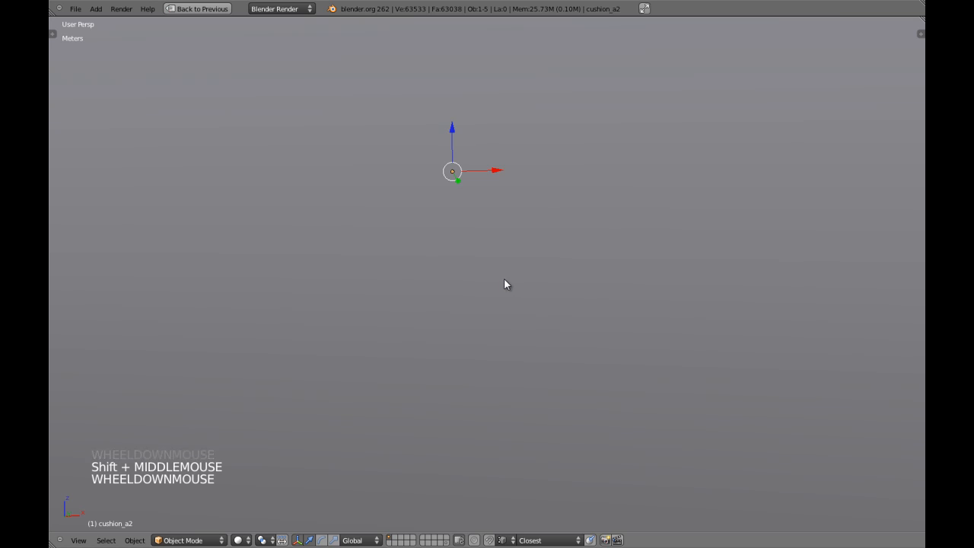
{"action": "scroll", "coordinate": [507, 284], "scroll_direction": "up", "scroll_amount": 1}
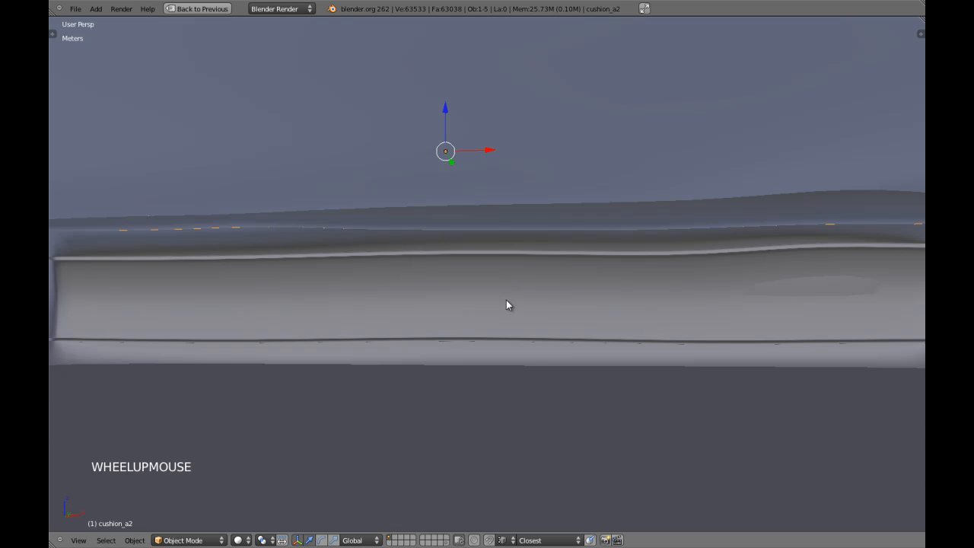
{"action": "key", "text": "r"}
{"action": "key", "text": "y"}
{"action": "left_click", "coordinate": [541, 266], "text": "shift"}
{"action": "key", "text": "g"}
{"action": "key", "text": "z"}
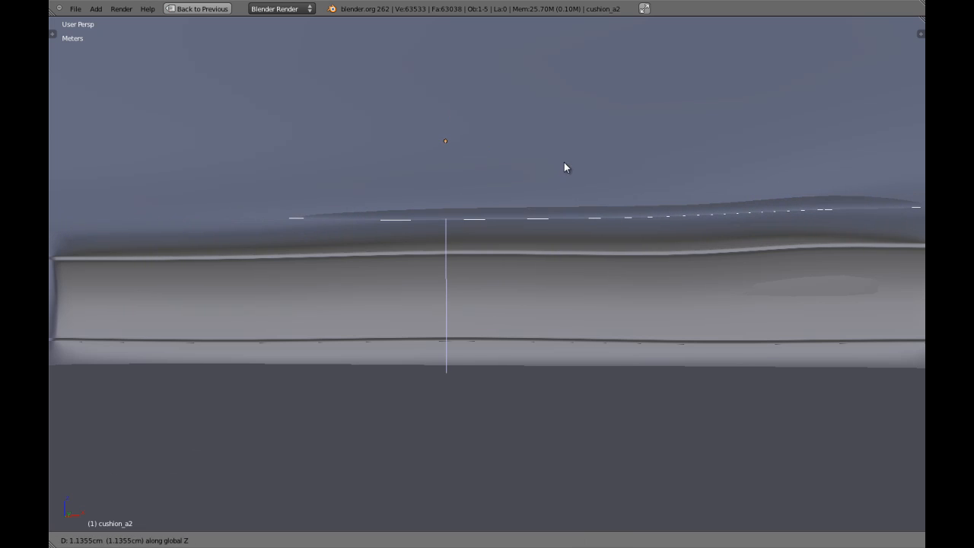
{"action": "left_click", "coordinate": [569, 181], "text": "shift"}
Clear the object selection and save the file.
{"action": "scroll", "coordinate": [577, 202], "scroll_direction": "down", "scroll_amount": 1}
{"action": "middle_click_drag", "start_coordinate": [577, 205], "coordinate": [510, 320], "text": "shift"}
{"action": "scroll", "coordinate": [570, 305], "scroll_direction": "down", "scroll_amount": 3}
{"action": "key", "text": "a"}
{"action": "scroll", "coordinate": [600, 272], "scroll_direction": "down", "scroll_amount": 5}
{"action": "right_click", "coordinate": [505, 287]}
{"action": "key", "text": "a"}
{"action": "key", "text": "ctrl+w"}
Examine from the front how the backrest bolster rests on the seat cushion, in both shaded and wireframe display.
{"action": "scroll", "coordinate": [572, 264], "scroll_direction": "up", "scroll_amount": 1}
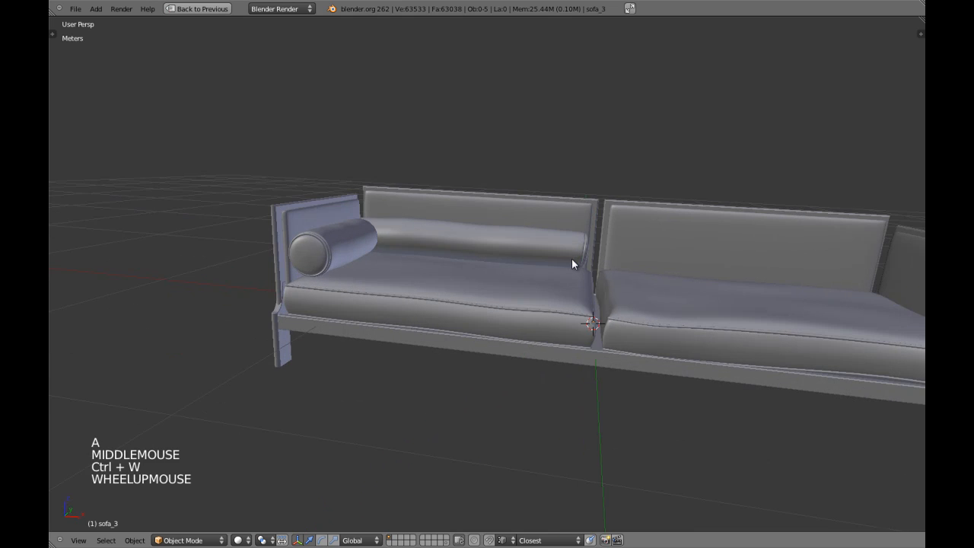
{"action": "scroll", "coordinate": [546, 241], "scroll_direction": "up", "scroll_amount": 1}
{"action": "mouse_move", "coordinate": [572, 261]}
{"action": "middle_mouse_down"}
{"action": "mouse_move", "coordinate": [545, 241]}
{"action": "mouse_move", "coordinate": [578, 234]}
{"action": "mouse_move", "coordinate": [572, 272]}
{"action": "middle_mouse_up"}
{"action": "scroll", "coordinate": [546, 241], "scroll_direction": "up", "scroll_amount": 2}
{"action": "key", "text": "KP_1"}
{"action": "key", "text": "KP_5"}
{"action": "scroll", "coordinate": [578, 237], "scroll_direction": "up", "scroll_amount": 3}
{"action": "scroll", "coordinate": [571, 272], "scroll_direction": "down", "scroll_amount": 2}
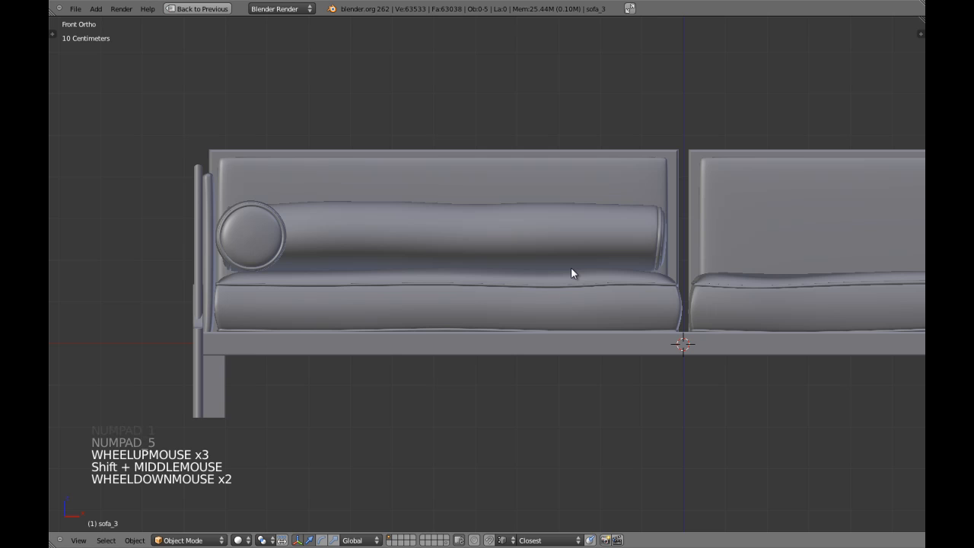
{"action": "key", "text": "z"}
{"action": "scroll", "coordinate": [572, 271], "scroll_direction": "down", "scroll_amount": 3}
{"action": "key", "text": "alt+h"}
{"action": "key", "text": "alt+h"}
{"action": "key", "text": "z"}
{"action": "scroll", "coordinate": [543, 255], "scroll_direction": "up", "scroll_amount": 2}
Scale down slightly the backrest bolster's edge loop next to the middle on the +X side.
{"action": "right_click", "coordinate": [540, 245]}
{"action": "scroll", "coordinate": [503, 233], "scroll_direction": "up", "scroll_amount": 3}
{"action": "middle_click_drag", "start_coordinate": [503, 234], "coordinate": [513, 277], "text": "shift"}
{"action": "key", "text": "Tab"}
{"action": "key", "text": "a"}
{"action": "key", "text": "a"}
{"action": "key", "text": "a"}
{"action": "key", "text": "a"}
{"action": "right_click", "coordinate": [504, 239], "text": "alt+shift"}
{"action": "key", "text": "s"}
{"action": "right_click", "coordinate": [470, 215], "text": "shift"}
{"action": "key", "text": "s"}
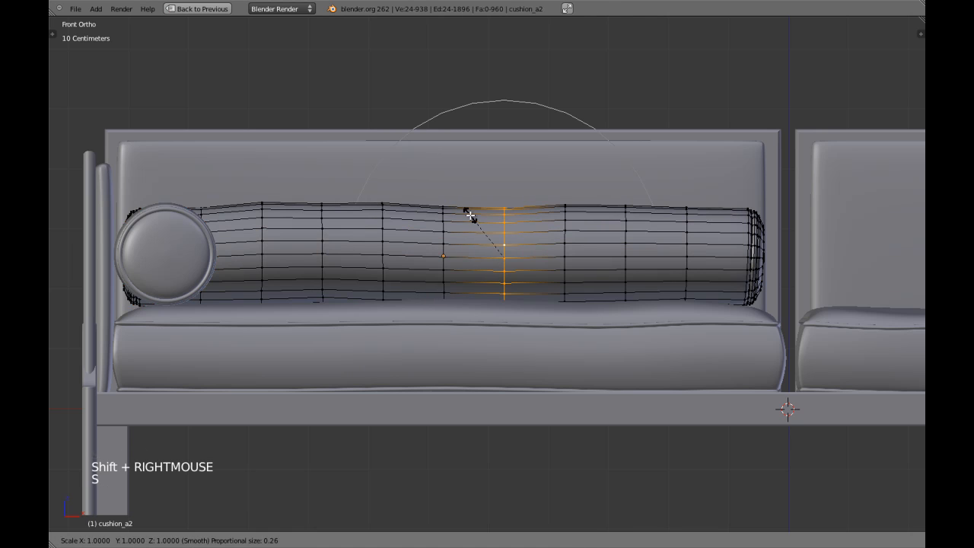
{"action": "left_click", "coordinate": [476, 223]}
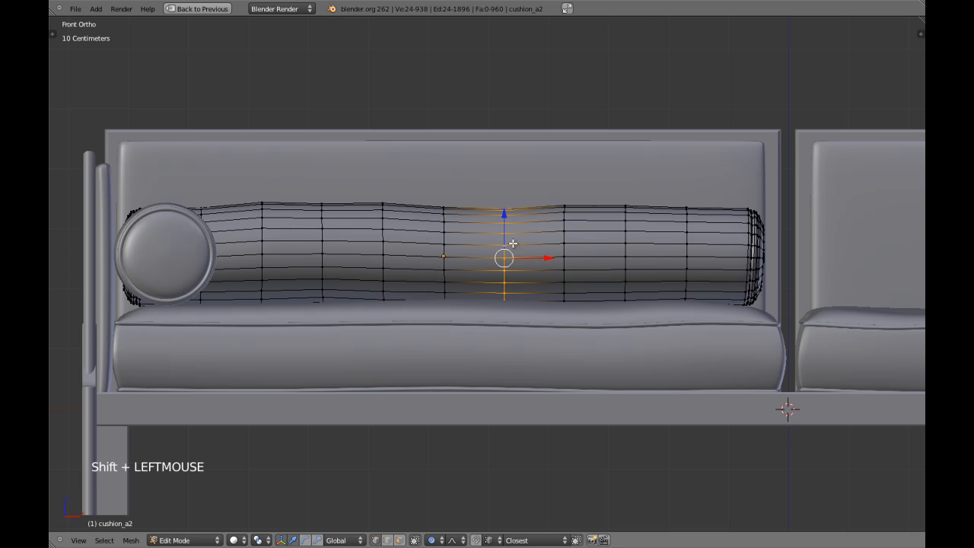
Tilt the same edge loop slightly in front view and lower it about 1.4 mm along Z.
{"action": "key", "text": "r"}
{"action": "left_click", "coordinate": [542, 310], "text": "shift"}
{"action": "key", "text": "g"}
{"action": "key", "text": "z"}
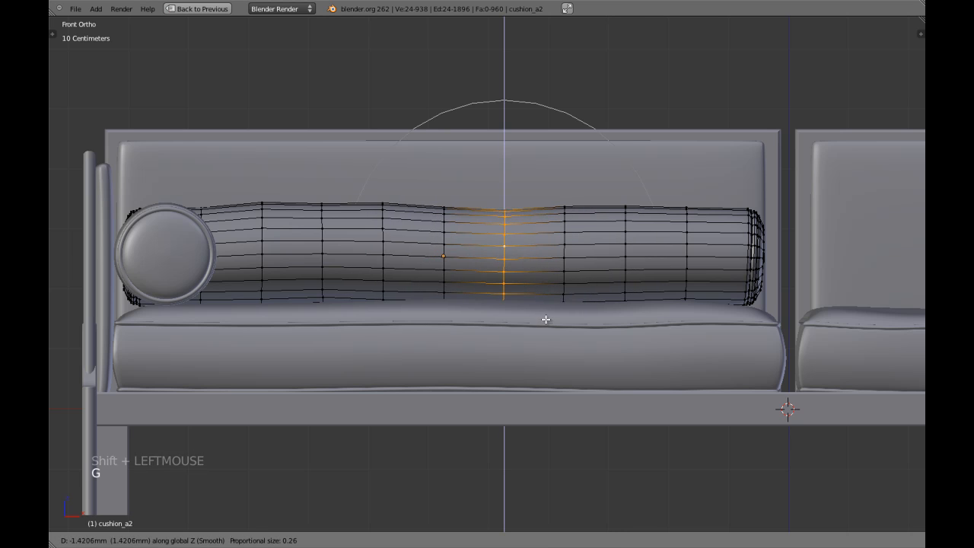
{"action": "left_click", "coordinate": [546, 320], "text": "shift"}
{"action": "key", "text": "a"}
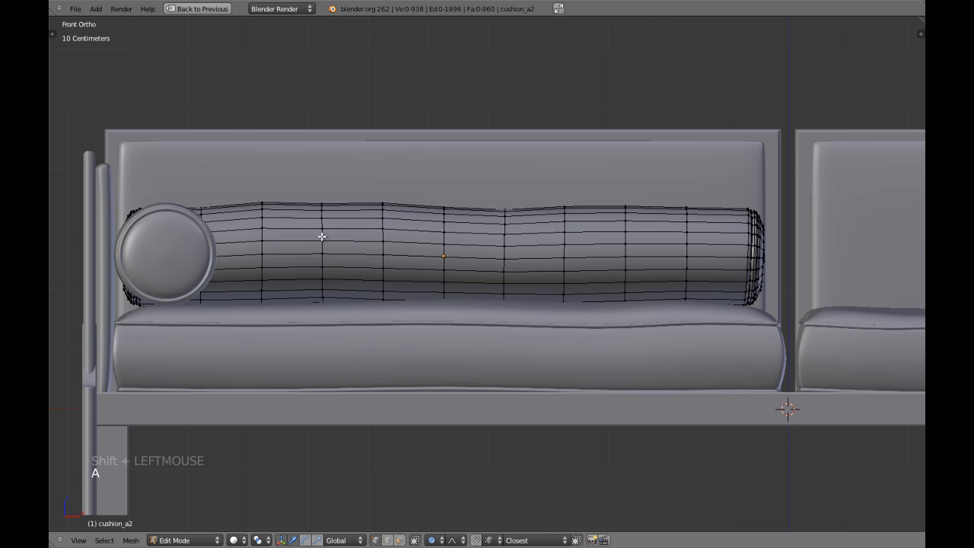
Raise the second edge loop from the middle on the −X side slightly, first with and finally without proportional editing.
{"action": "right_click", "coordinate": [322, 237], "text": "alt+shift"}
{"action": "key", "text": "g"}
{"action": "key", "text": "z"}
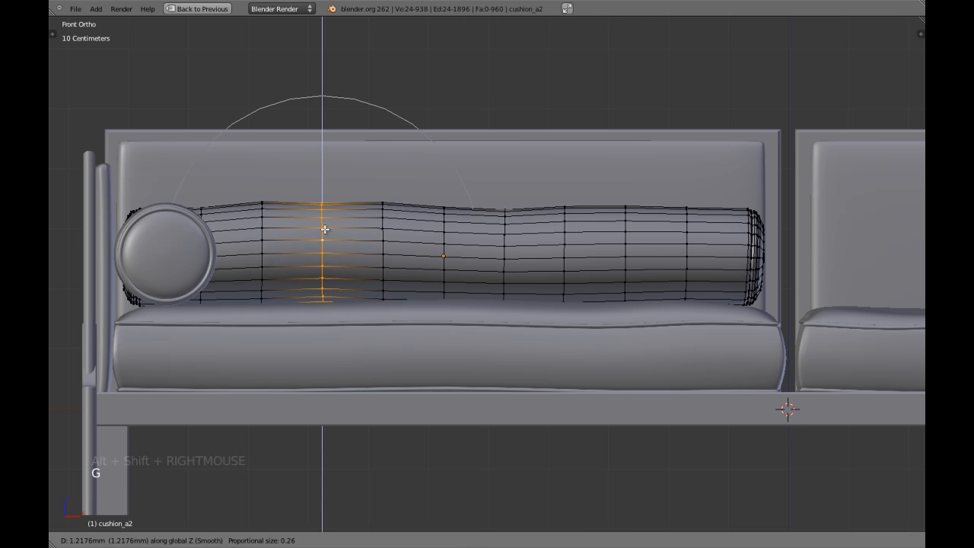
{"action": "left_click", "coordinate": [325, 227], "text": "shift"}
{"action": "key", "text": "o"}
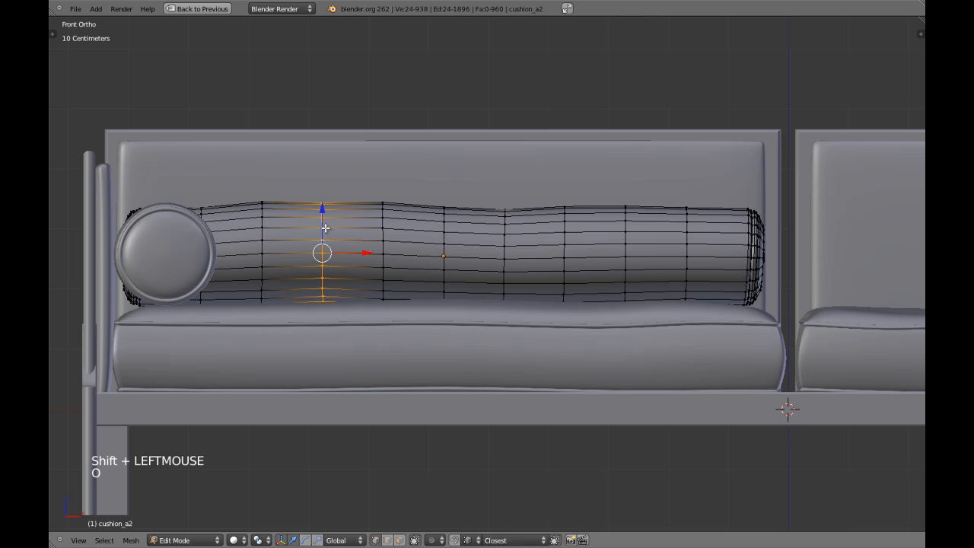
{"action": "key", "text": "g"}
{"action": "left_click", "coordinate": [327, 220], "text": "shift"}
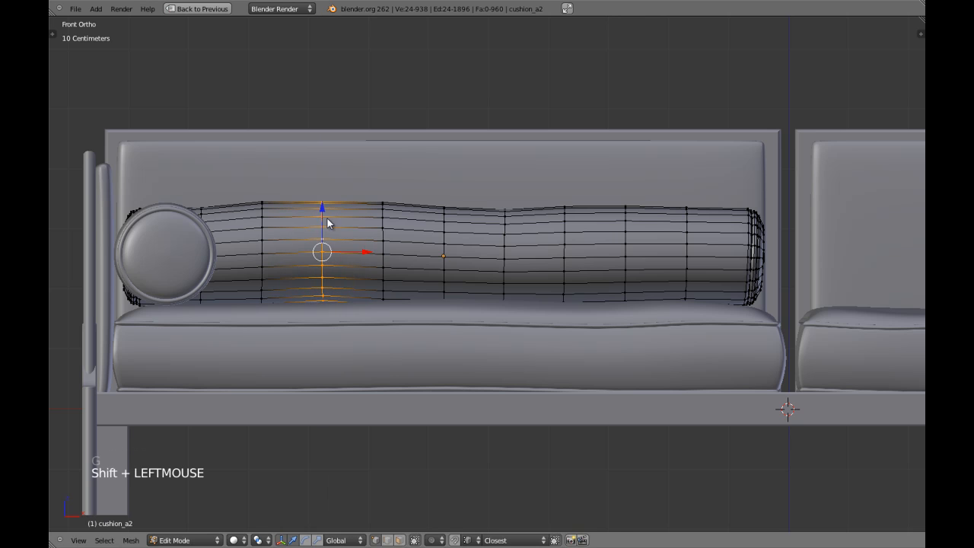
{"action": "key", "text": "Tab"}
{"action": "scroll", "coordinate": [411, 242], "scroll_direction": "down", "scroll_amount": 5}
{"action": "key", "text": "a"}
{"action": "middle_click_drag", "start_coordinate": [487, 246], "coordinate": [595, 321]}
{"action": "scroll", "coordinate": [595, 321], "scroll_direction": "up", "scroll_amount": 2}
{"action": "key", "text": "KP_1"}
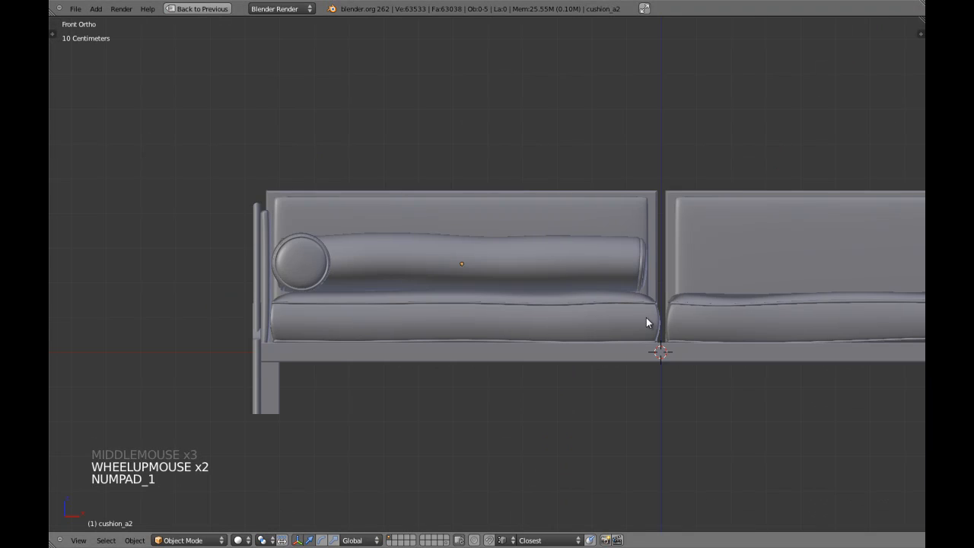
Select the backrest bolster's whole +X end cap in front view and scale it down slightly without proportional editing.
{"action": "key", "text": "z"}
{"action": "mouse_move", "coordinate": [650, 296]}
{"action": "middle_mouse_down", "text": "shift"}
{"action": "mouse_move", "coordinate": [554, 274]}
{"action": "mouse_move", "coordinate": [561, 297]}
{"action": "middle_mouse_up", "text": "shift"}
{"action": "right_click", "coordinate": [575, 279]}
{"action": "key", "text": "Tab"}
{"action": "key", "text": "z"}
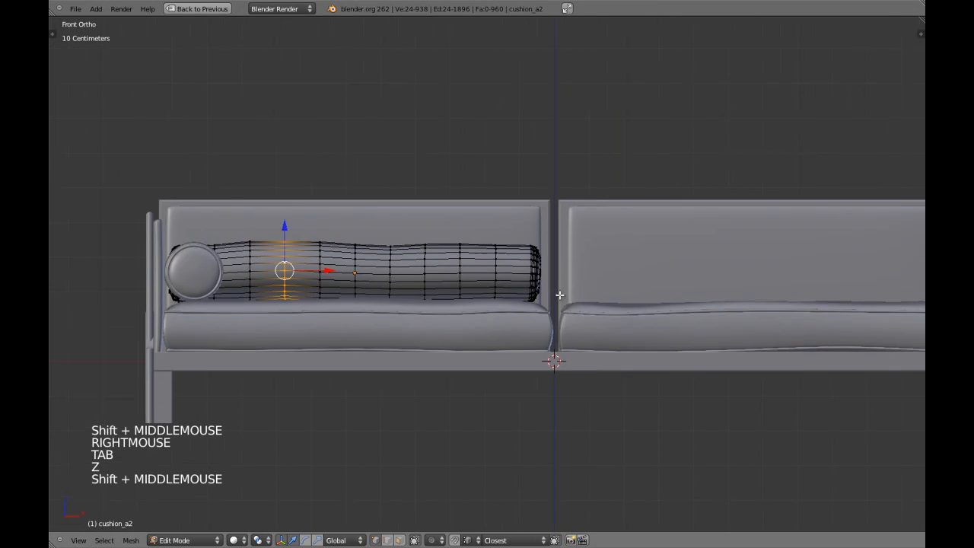
{"action": "key", "text": "a"}
{"action": "scroll", "coordinate": [578, 290], "scroll_direction": "up", "scroll_amount": 2}
{"action": "key", "text": "z"}
{"action": "key", "text": "a"}
{"action": "key", "text": "a"}
{"action": "key", "text": "c"}
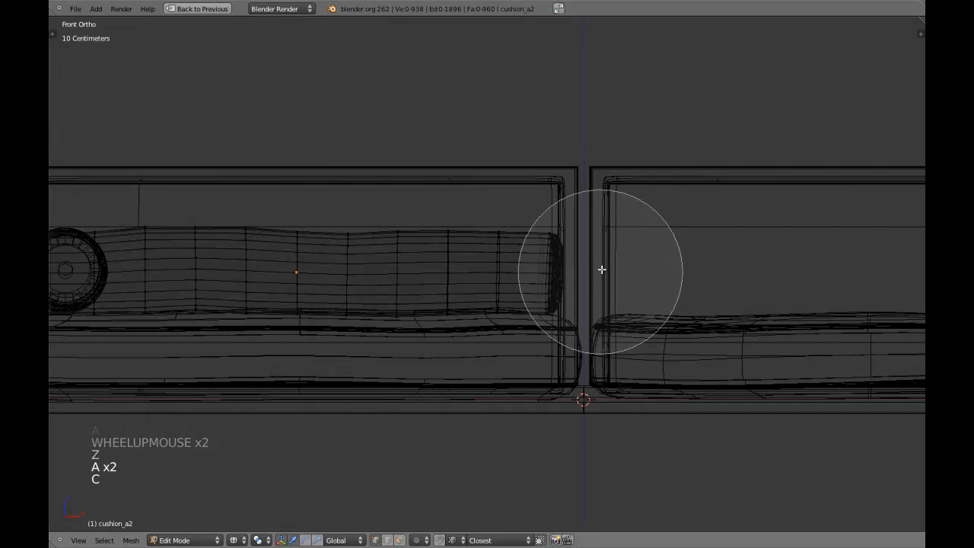
{"action": "left_click", "coordinate": [601, 270]}
{"action": "right_click", "coordinate": [601, 269]}
{"action": "key", "text": "z"}
{"action": "middle_click_drag", "start_coordinate": [601, 274], "coordinate": [552, 289], "text": "shift"}
{"action": "scroll", "coordinate": [591, 337], "scroll_direction": "up", "scroll_amount": 1}
{"action": "key", "text": "s"}
{"action": "key", "text": "s"}
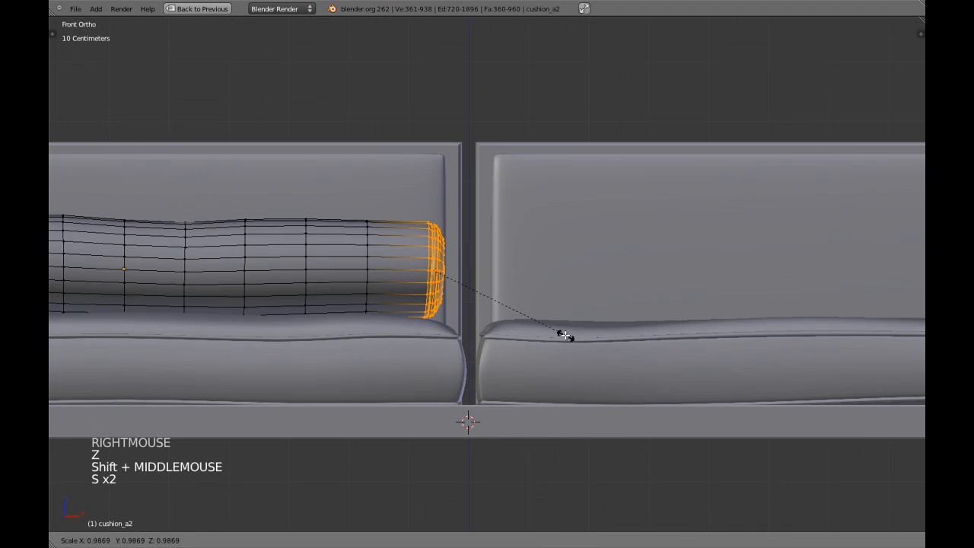
{"action": "left_click", "coordinate": [549, 326]}
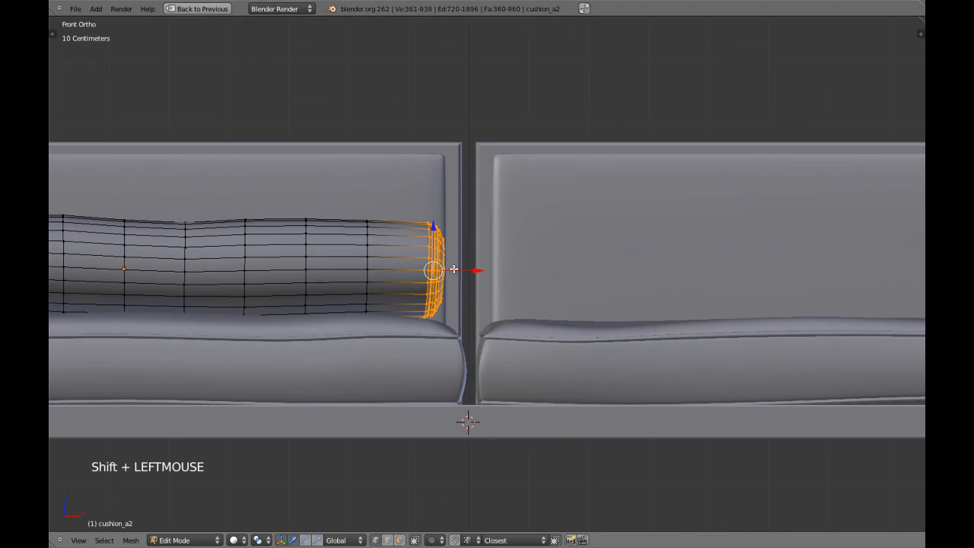
Finely scale the backrest bolster's selected +X end cap once more and return to Object Mode.
{"action": "key", "text": "s"}
{"action": "left_click", "coordinate": [544, 269], "text": "shift"}
{"action": "scroll", "coordinate": [544, 270], "scroll_direction": "down", "scroll_amount": 2}
{"action": "middle_click_drag", "start_coordinate": [544, 269], "coordinate": [577, 307]}
{"action": "key", "text": "KP_5"}
{"action": "key", "text": "KP_Decimal"}
{"action": "scroll", "coordinate": [459, 294], "scroll_direction": "down", "scroll_amount": 4}
{"action": "key", "text": "Tab"}
Examine the deselected backrest bolster's outline and its contact with the seat cushion in front orthographic view.
{"action": "scroll", "coordinate": [491, 320], "scroll_direction": "down", "scroll_amount": 2}
{"action": "key", "text": "a"}
{"action": "scroll", "coordinate": [477, 299], "scroll_direction": "down", "scroll_amount": 3}
{"action": "middle_click_drag", "start_coordinate": [431, 319], "coordinate": [449, 338], "text": "shift"}
{"action": "middle_click_drag", "start_coordinate": [449, 338], "coordinate": [437, 287]}
{"action": "scroll", "coordinate": [495, 267], "scroll_direction": "down", "scroll_amount": 2}
{"action": "key", "text": "KP_1"}
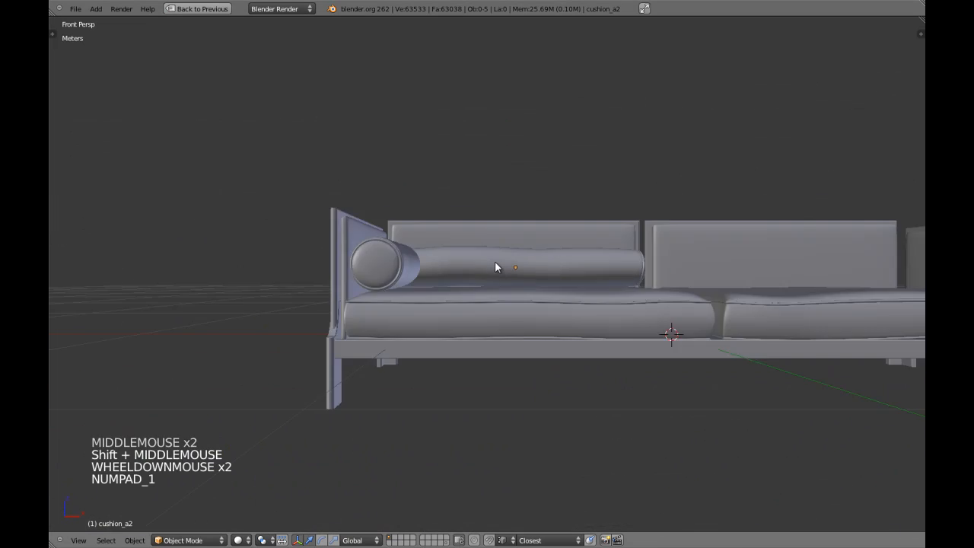
{"action": "key", "text": "KP_5"}
{"action": "middle_click_drag", "start_coordinate": [566, 266], "coordinate": [561, 275], "text": "shift"}
{"action": "scroll", "coordinate": [568, 279], "scroll_direction": "up", "scroll_amount": 2}
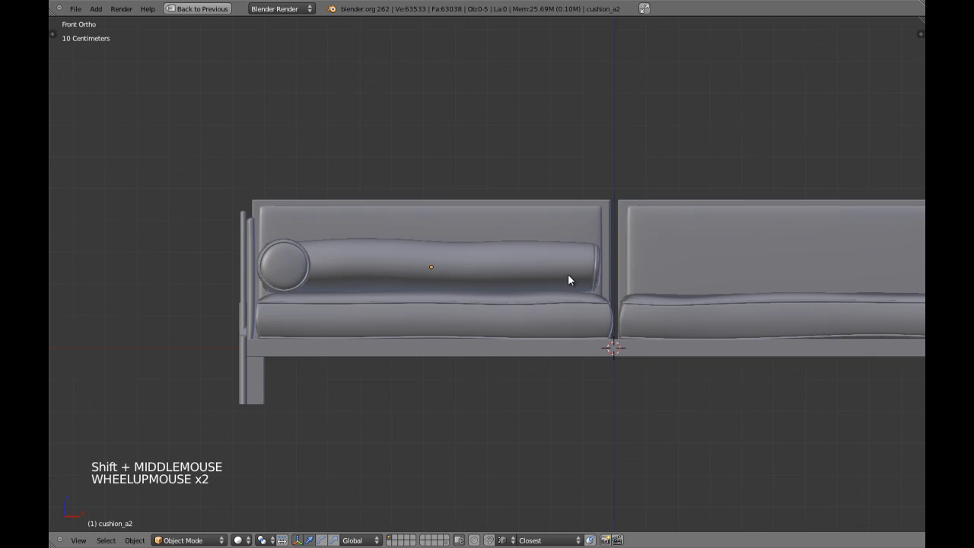
{"action": "scroll", "coordinate": [603, 288], "scroll_direction": "up", "scroll_amount": 3}
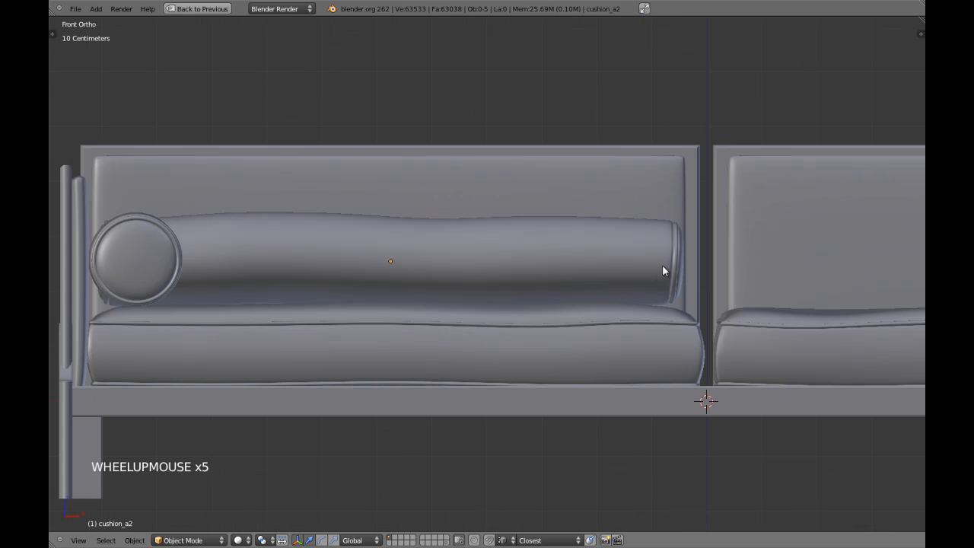
{"action": "middle_click_drag", "start_coordinate": [634, 317], "coordinate": [373, 341], "text": "shift"}
{"action": "middle_click_drag", "start_coordinate": [373, 340], "coordinate": [466, 327], "text": "shift"}
Examine how the armrest and backrest bolsters sit on the seat cushion in perspective view.
{"action": "right_click", "coordinate": [501, 333]}
{"action": "key", "text": "KP_5"}
{"action": "key", "text": "a"}
{"action": "key", "text": "a"}
{"action": "scroll", "coordinate": [501, 333], "scroll_direction": "down", "scroll_amount": 6}
{"action": "middle_click_drag", "start_coordinate": [466, 327], "coordinate": [453, 354]}
{"action": "scroll", "coordinate": [453, 354], "scroll_direction": "up", "scroll_amount": 1}
{"action": "right_click", "coordinate": [449, 289]}
{"action": "middle_click_drag", "start_coordinate": [449, 290], "coordinate": [437, 278]}
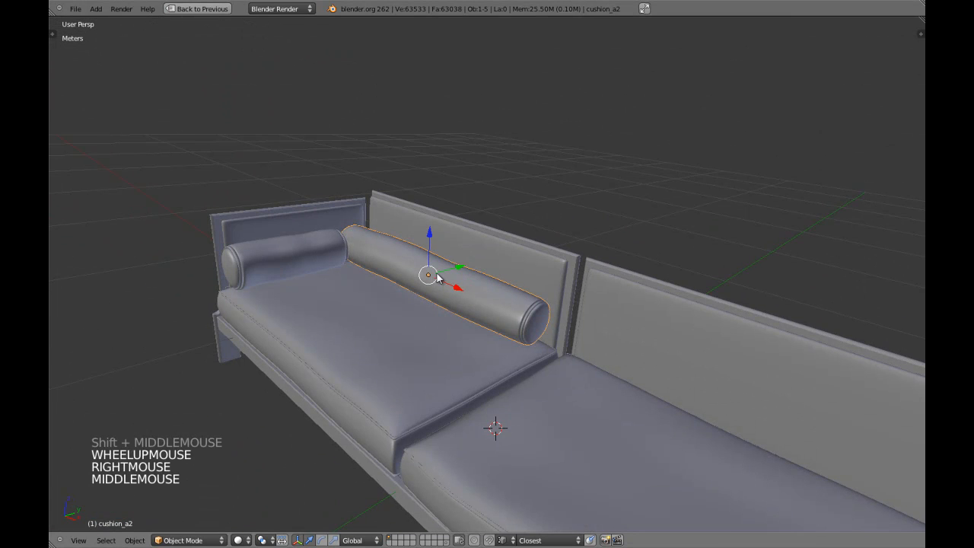
{"action": "scroll", "coordinate": [438, 279], "scroll_direction": "down", "scroll_amount": 2}
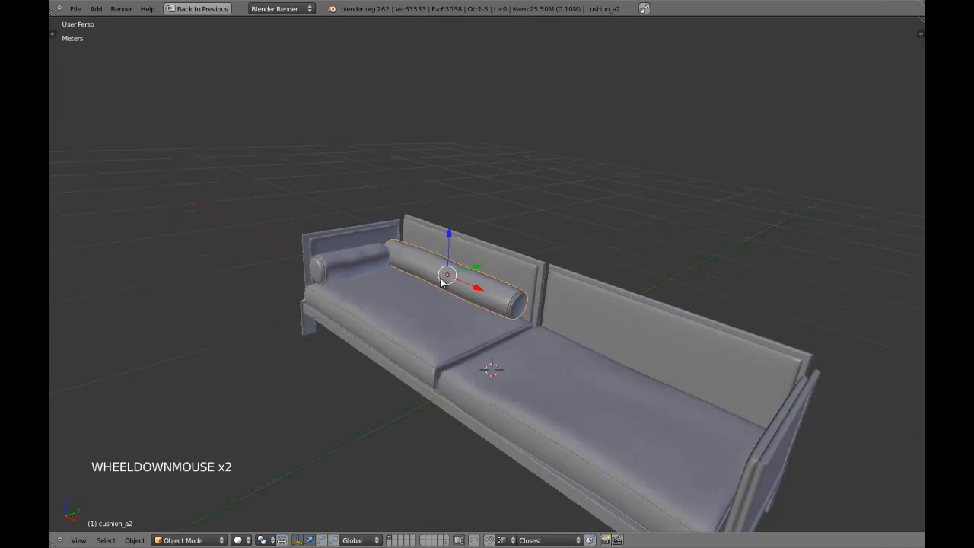
Duplicate the backrest bolster in place and mirror the copy around the 3D cursor by scaling it -1 along X.
{"action": "right_click", "coordinate": [417, 358]}
{"action": "right_click", "coordinate": [457, 286]}
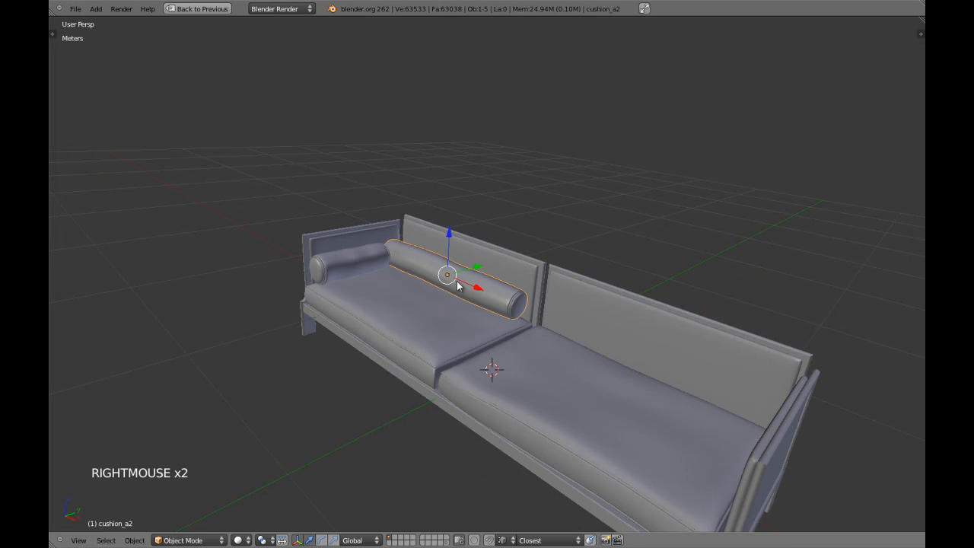
{"action": "key", "text": "KP_7"}
{"action": "key", "text": "KP_5"}
{"action": "key", "text": "z"}
{"action": "key", "text": "period"}
{"action": "key", "text": "z"}
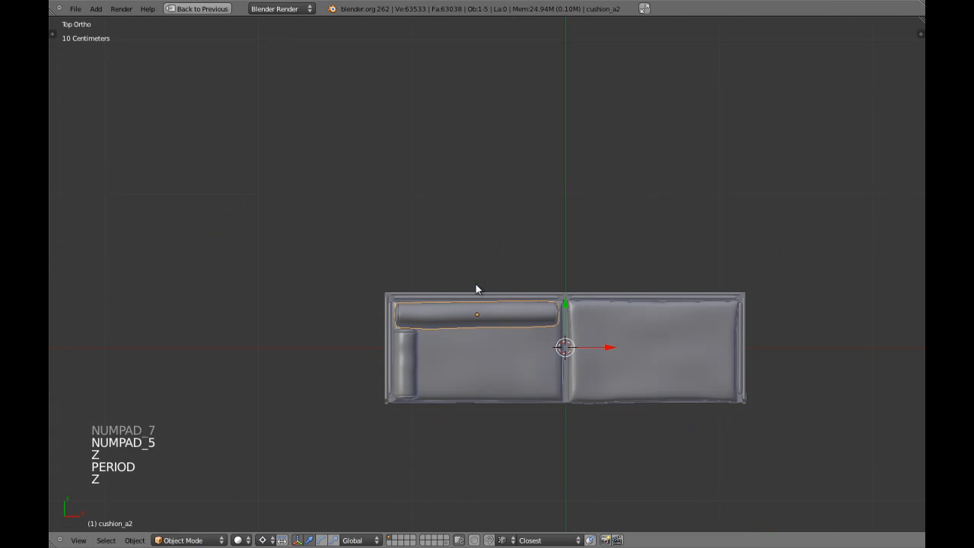
{"action": "scroll", "coordinate": [548, 343], "scroll_direction": "up", "scroll_amount": 3}
{"action": "mouse_move", "coordinate": [624, 343]}
{"action": "middle_mouse_down", "text": "shift"}
{"action": "mouse_move", "coordinate": [549, 343]}
{"action": "mouse_move", "coordinate": [514, 333]}
{"action": "mouse_move", "coordinate": [519, 315]}
{"action": "middle_mouse_up", "text": "shift"}
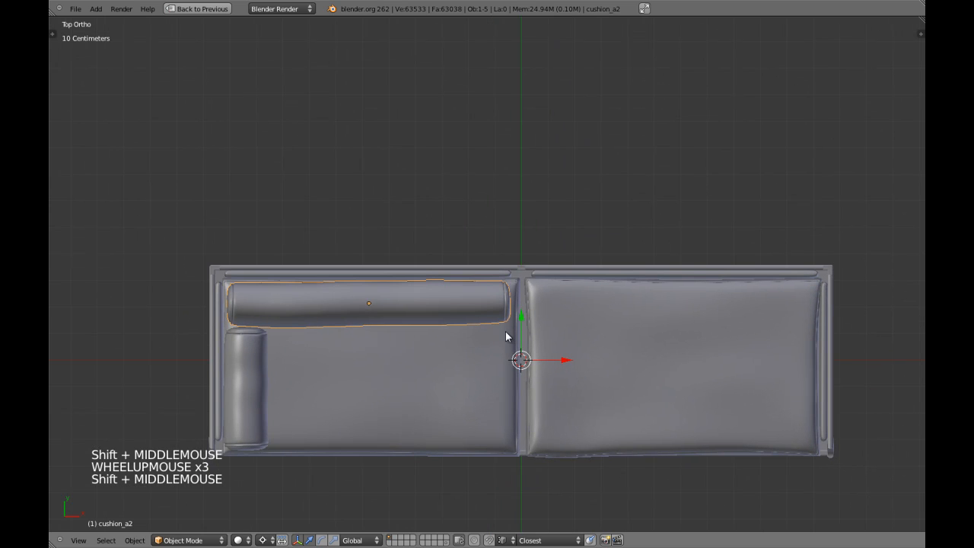
{"action": "key", "text": "shift+d"}
{"action": "right_click", "coordinate": [519, 351]}
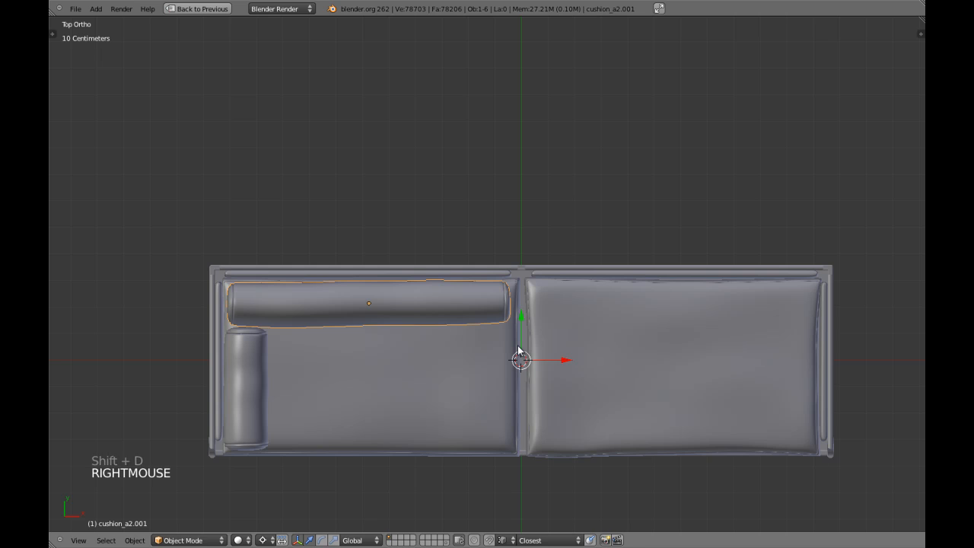
{"action": "key", "text": "s"}
{"action": "key", "text": "x"}
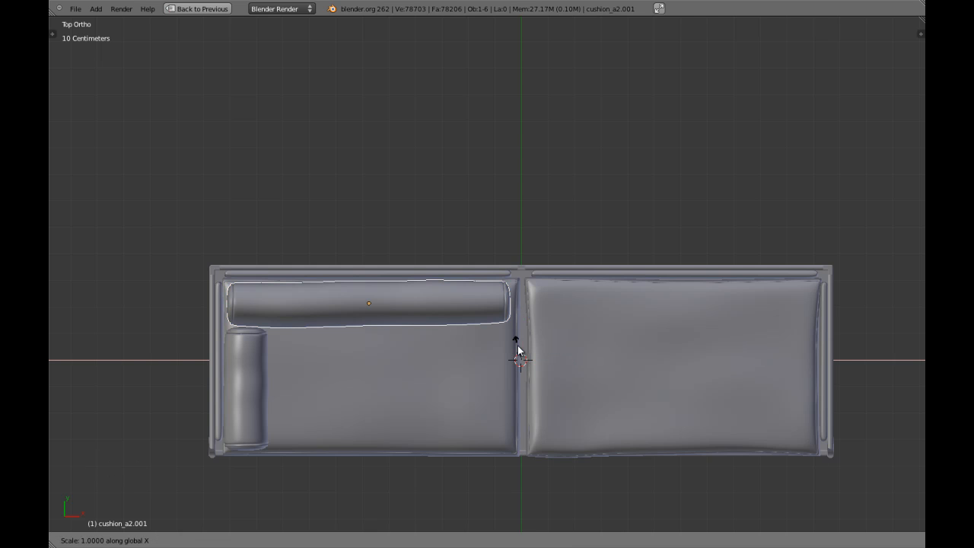
{"action": "type", "text": "-1"}
{"action": "key", "text": "Return"}
Duplicate the armrest bolster in place and mirror the copy to the other armrest by scaling it -1 along X.
{"action": "key", "text": "KP_1"}
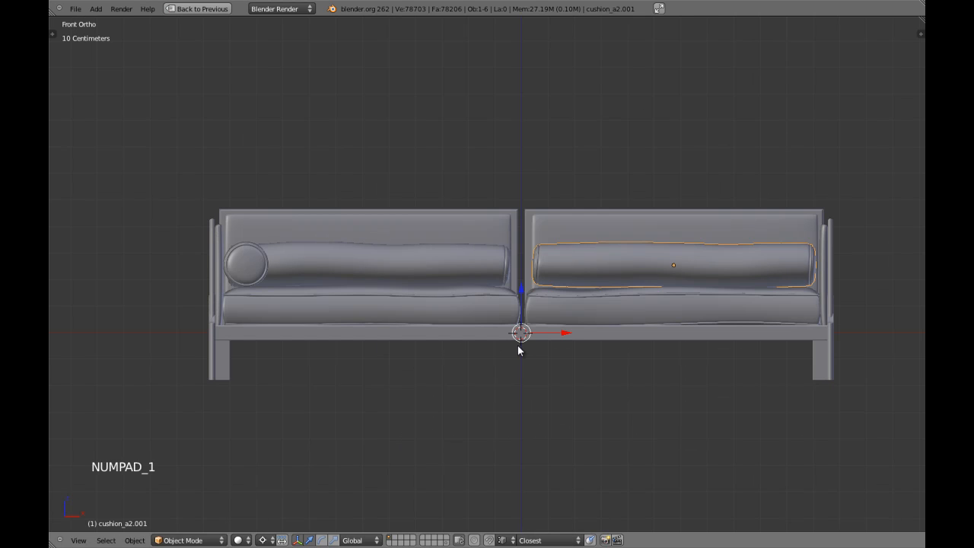
{"action": "right_click", "coordinate": [252, 255]}
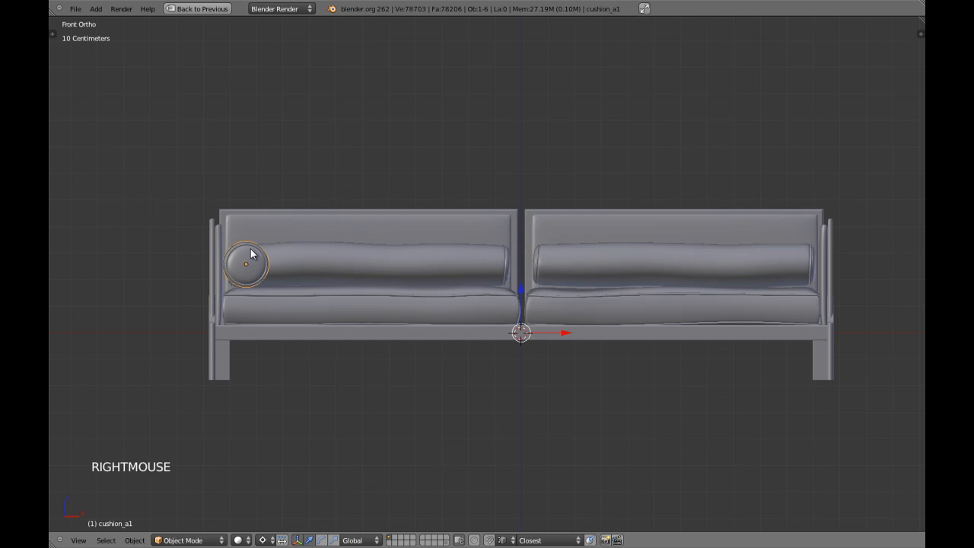
{"action": "key", "text": "shift+d"}
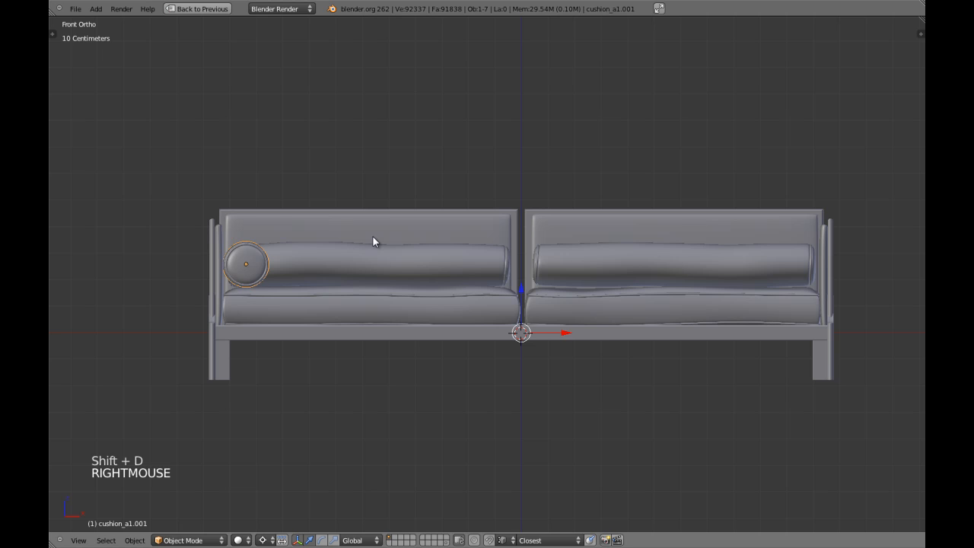
{"action": "type", "text": "sx-1"}
{"action": "key", "text": "Return"}
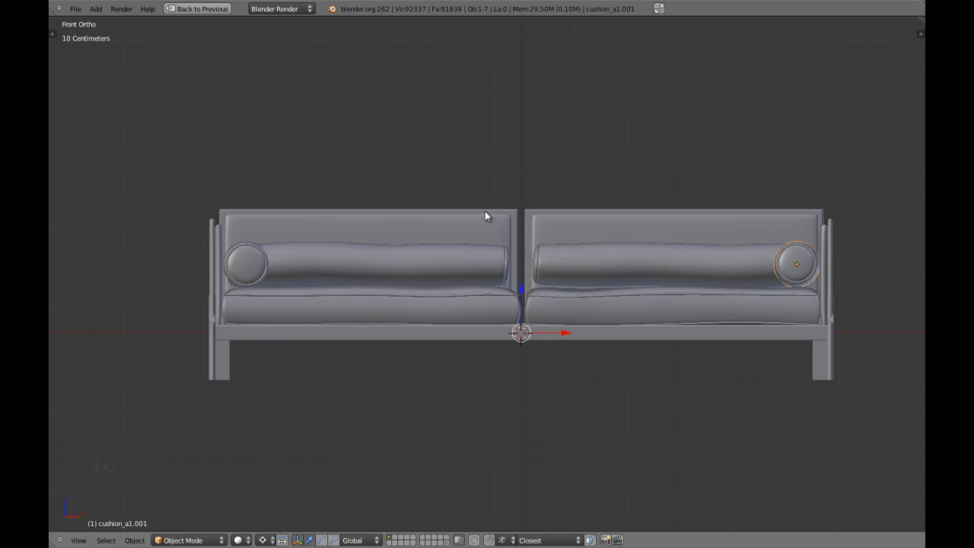
Set the pivot point back to Median Point and flip the copied armrest bolster by scaling it -1 along Y.
{"action": "middle_click_drag", "start_coordinate": [539, 257], "coordinate": [447, 255], "text": "shift"}
{"action": "key", "text": "KP_7"}
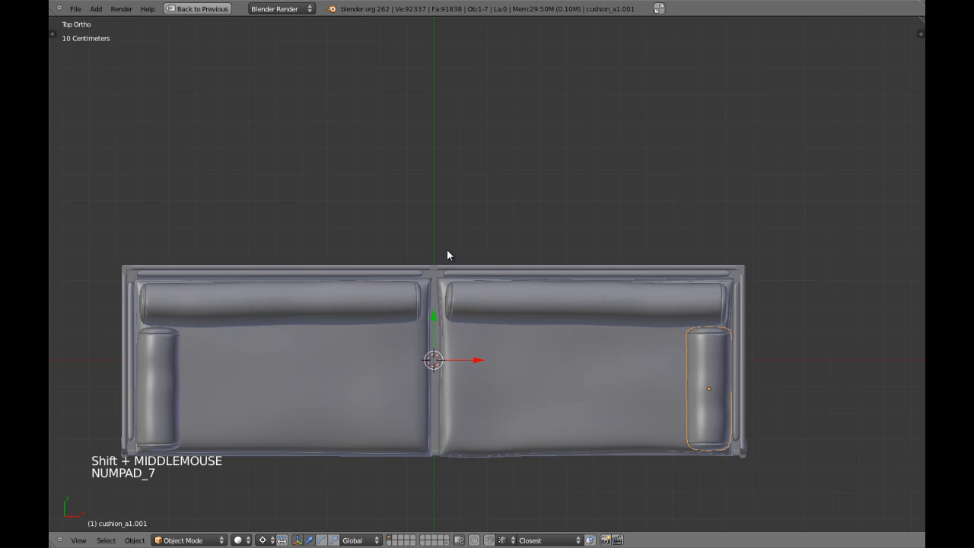
{"action": "key", "text": "ctrl+comma"}
{"action": "middle_click_drag", "start_coordinate": [526, 335], "coordinate": [485, 336], "text": "shift"}
{"action": "middle_click_drag", "start_coordinate": [589, 356], "coordinate": [555, 344], "text": "shift"}
{"action": "type", "text": "sy-1"}
{"action": "key", "text": "Return"}
{"action": "right_click", "coordinate": [561, 297]}
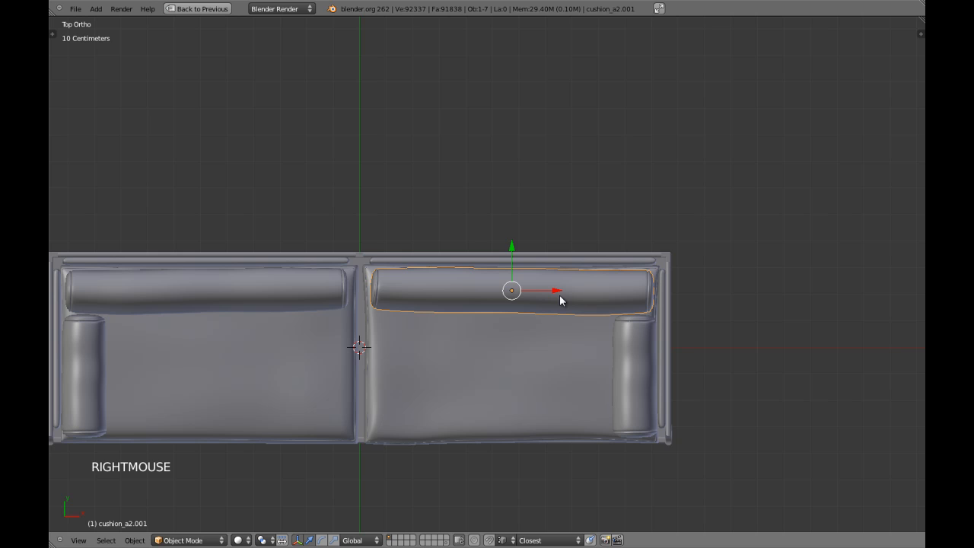
{"action": "key", "text": "s"}
{"action": "key", "text": "x"}
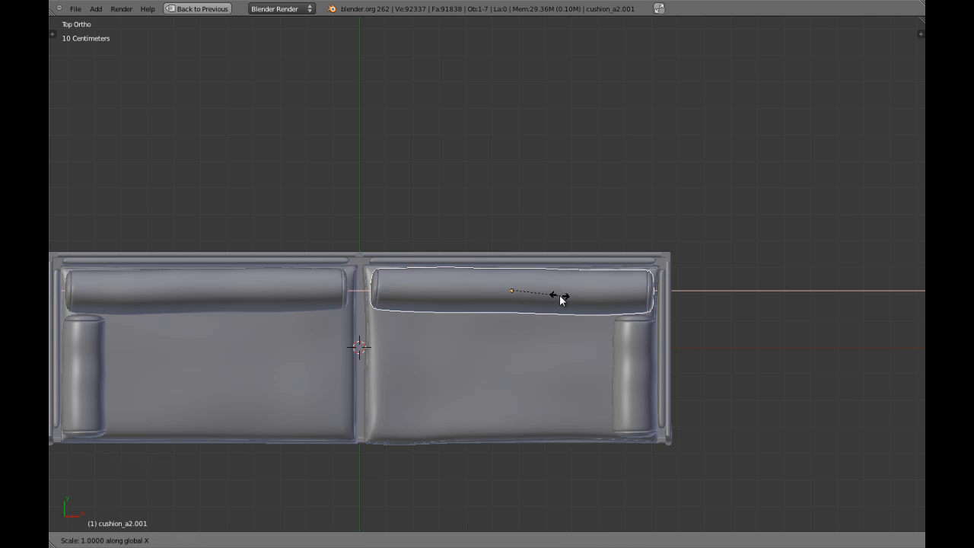
{"action": "key", "text": "Escape"}
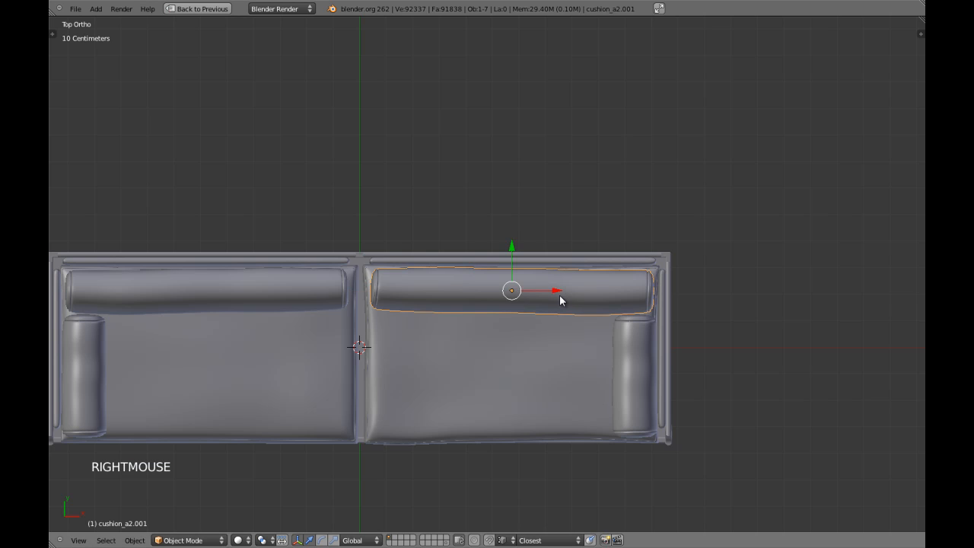
Examine the sofa with all four bolsters in front view and in perspective with nothing selected.
{"action": "key", "text": "KP_1"}
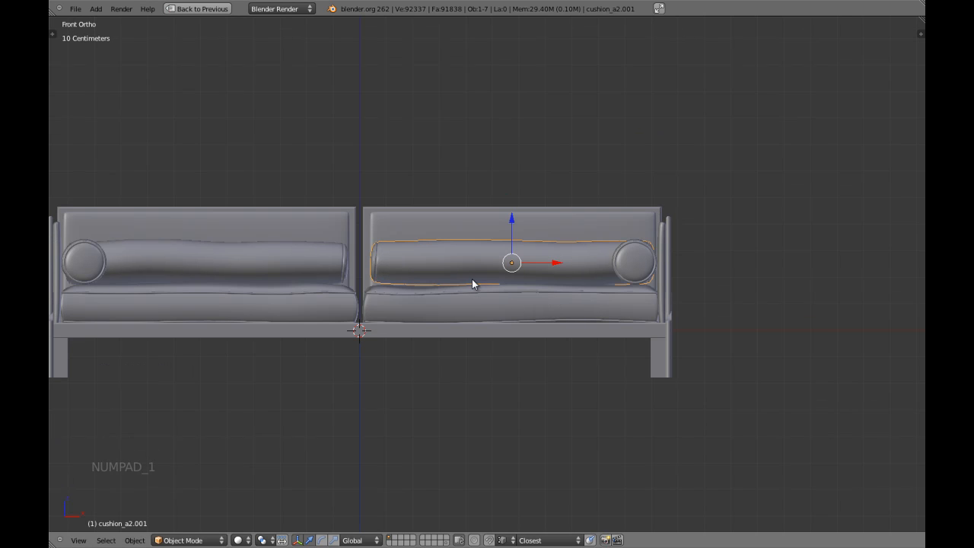
{"action": "key", "text": "a"}
{"action": "scroll", "coordinate": [443, 277], "scroll_direction": "down", "scroll_amount": 2}
{"action": "mouse_move", "coordinate": [442, 293]}
{"action": "middle_mouse_down"}
{"action": "mouse_move", "coordinate": [410, 314]}
{"action": "mouse_move", "coordinate": [456, 348]}
{"action": "mouse_move", "coordinate": [504, 335]}
{"action": "mouse_move", "coordinate": [444, 287]}
{"action": "mouse_move", "coordinate": [497, 272]}
{"action": "mouse_move", "coordinate": [425, 282]}
{"action": "mouse_move", "coordinate": [443, 289]}
{"action": "middle_mouse_up"}
{"action": "key", "text": "KP_5"}
{"action": "scroll", "coordinate": [410, 314], "scroll_direction": "down", "scroll_amount": 3}
{"action": "scroll", "coordinate": [533, 335], "scroll_direction": "up", "scroll_amount": 2}
{"action": "key", "text": "a"}
{"action": "key", "text": "a"}
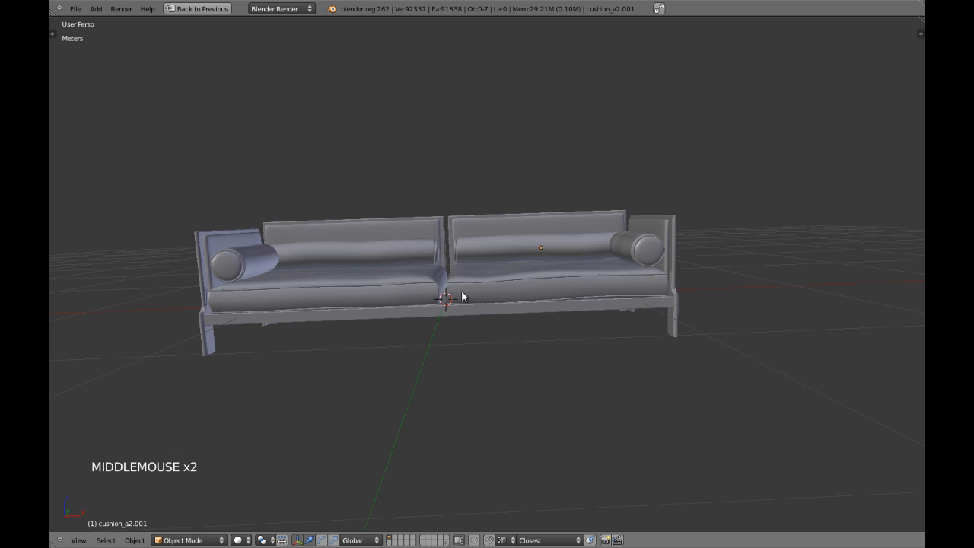
Check the copied backrest and armrest bolsters on the +X side up close, leaving the armrest bolster selected.
{"action": "middle_click_drag", "start_coordinate": [502, 254], "coordinate": [495, 218], "text": "shift"}
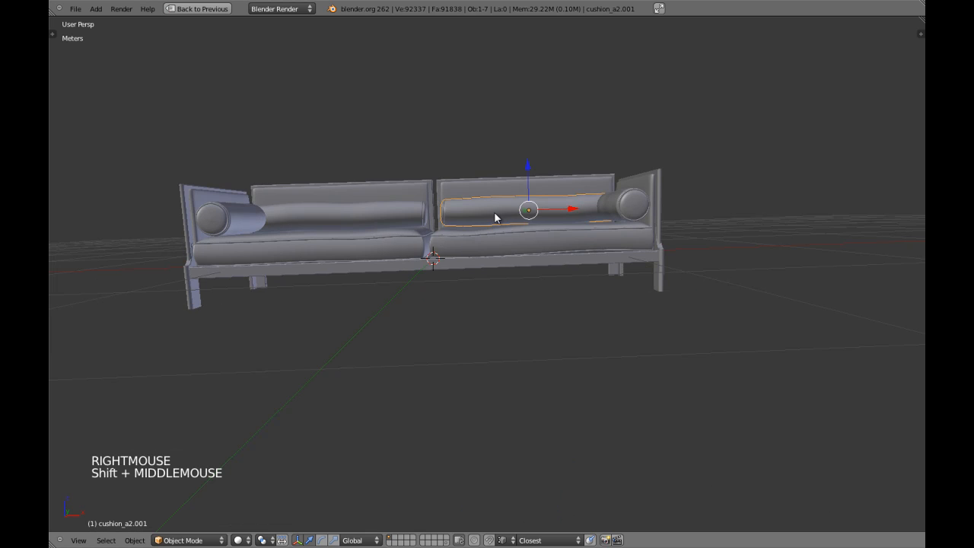
{"action": "middle_click_drag", "start_coordinate": [551, 239], "coordinate": [526, 242], "text": "shift"}
{"action": "mouse_move", "coordinate": [526, 241]}
{"action": "right_mouse_down"}
{"action": "mouse_move", "coordinate": [516, 242]}
{"action": "mouse_move", "coordinate": [529, 242]}
{"action": "right_mouse_up"}
{"action": "right_click", "coordinate": [516, 237]}
{"action": "right_click", "coordinate": [530, 243]}
{"action": "right_click", "coordinate": [650, 247]}
{"action": "right_click", "coordinate": [650, 253]}
{"action": "right_click", "coordinate": [650, 255]}
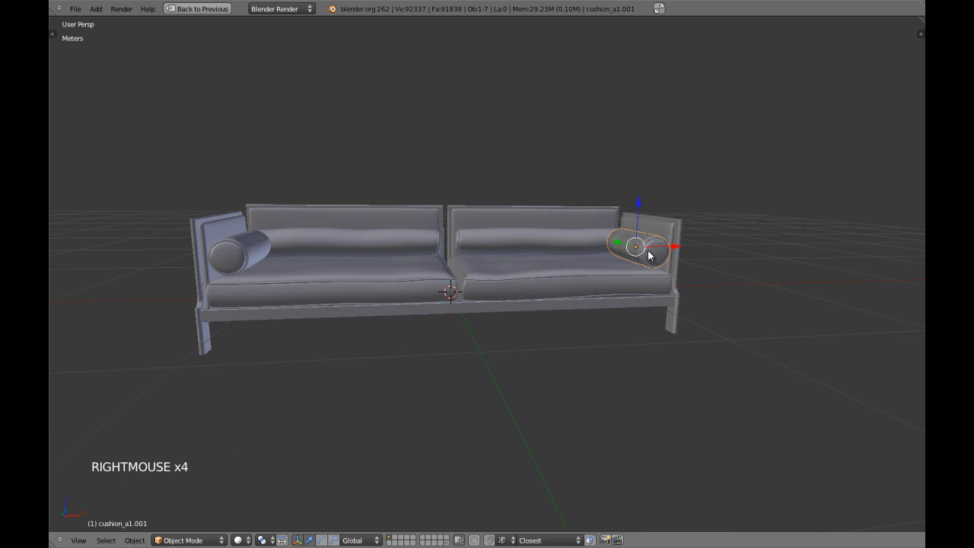
{"action": "key", "text": "g"}
{"action": "key", "text": "g"}
{"action": "key", "text": "g"}
{"action": "key", "text": "g"}
{"action": "key", "text": "g"}
{"action": "right_click", "coordinate": [641, 241]}
Examine the whole sofa from a raised perspective view and select the backrest bolster on the +X side.
{"action": "middle_click_drag", "start_coordinate": [535, 295], "coordinate": [499, 296], "text": "shift"}
{"action": "middle_click_drag", "start_coordinate": [498, 296], "coordinate": [597, 327]}
{"action": "key", "text": "a"}
{"action": "key", "text": "a"}
{"action": "scroll", "coordinate": [488, 297], "scroll_direction": "up", "scroll_amount": 2}
{"action": "key", "text": "a"}
{"action": "scroll", "coordinate": [489, 297], "scroll_direction": "down", "scroll_amount": 2}
{"action": "scroll", "coordinate": [597, 327], "scroll_direction": "down", "scroll_amount": 2}
{"action": "mouse_move", "coordinate": [546, 307]}
{"action": "middle_mouse_down"}
{"action": "mouse_move", "coordinate": [571, 291]}
{"action": "mouse_move", "coordinate": [513, 320]}
{"action": "mouse_move", "coordinate": [584, 318]}
{"action": "mouse_move", "coordinate": [551, 324]}
{"action": "middle_mouse_up"}
{"action": "scroll", "coordinate": [584, 318], "scroll_direction": "up", "scroll_amount": 2}
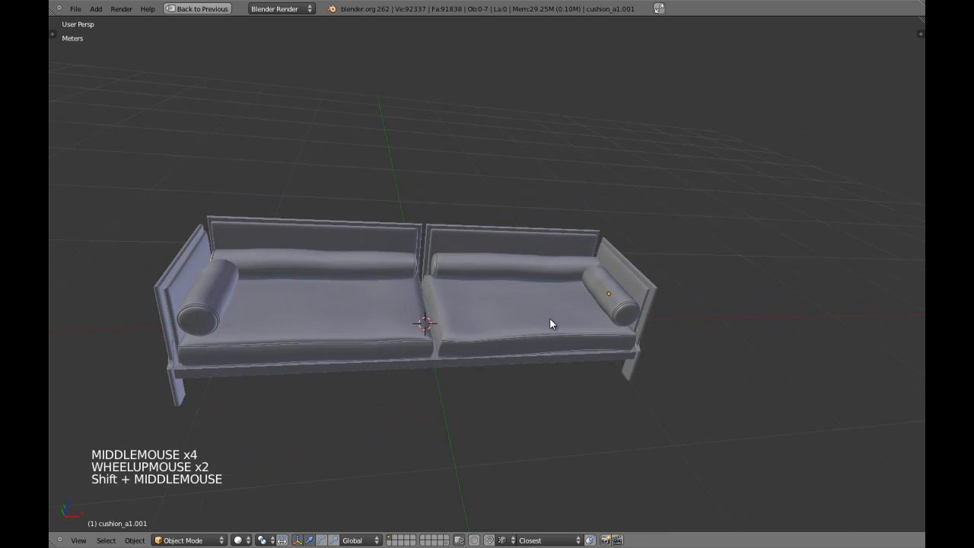
{"action": "key", "text": "KP_5"}
{"action": "key", "text": "KP_5"}
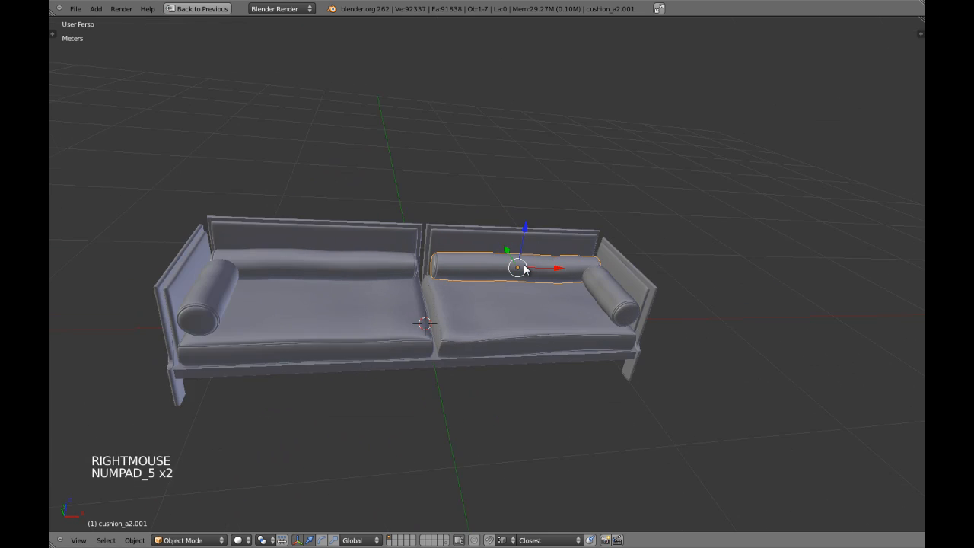